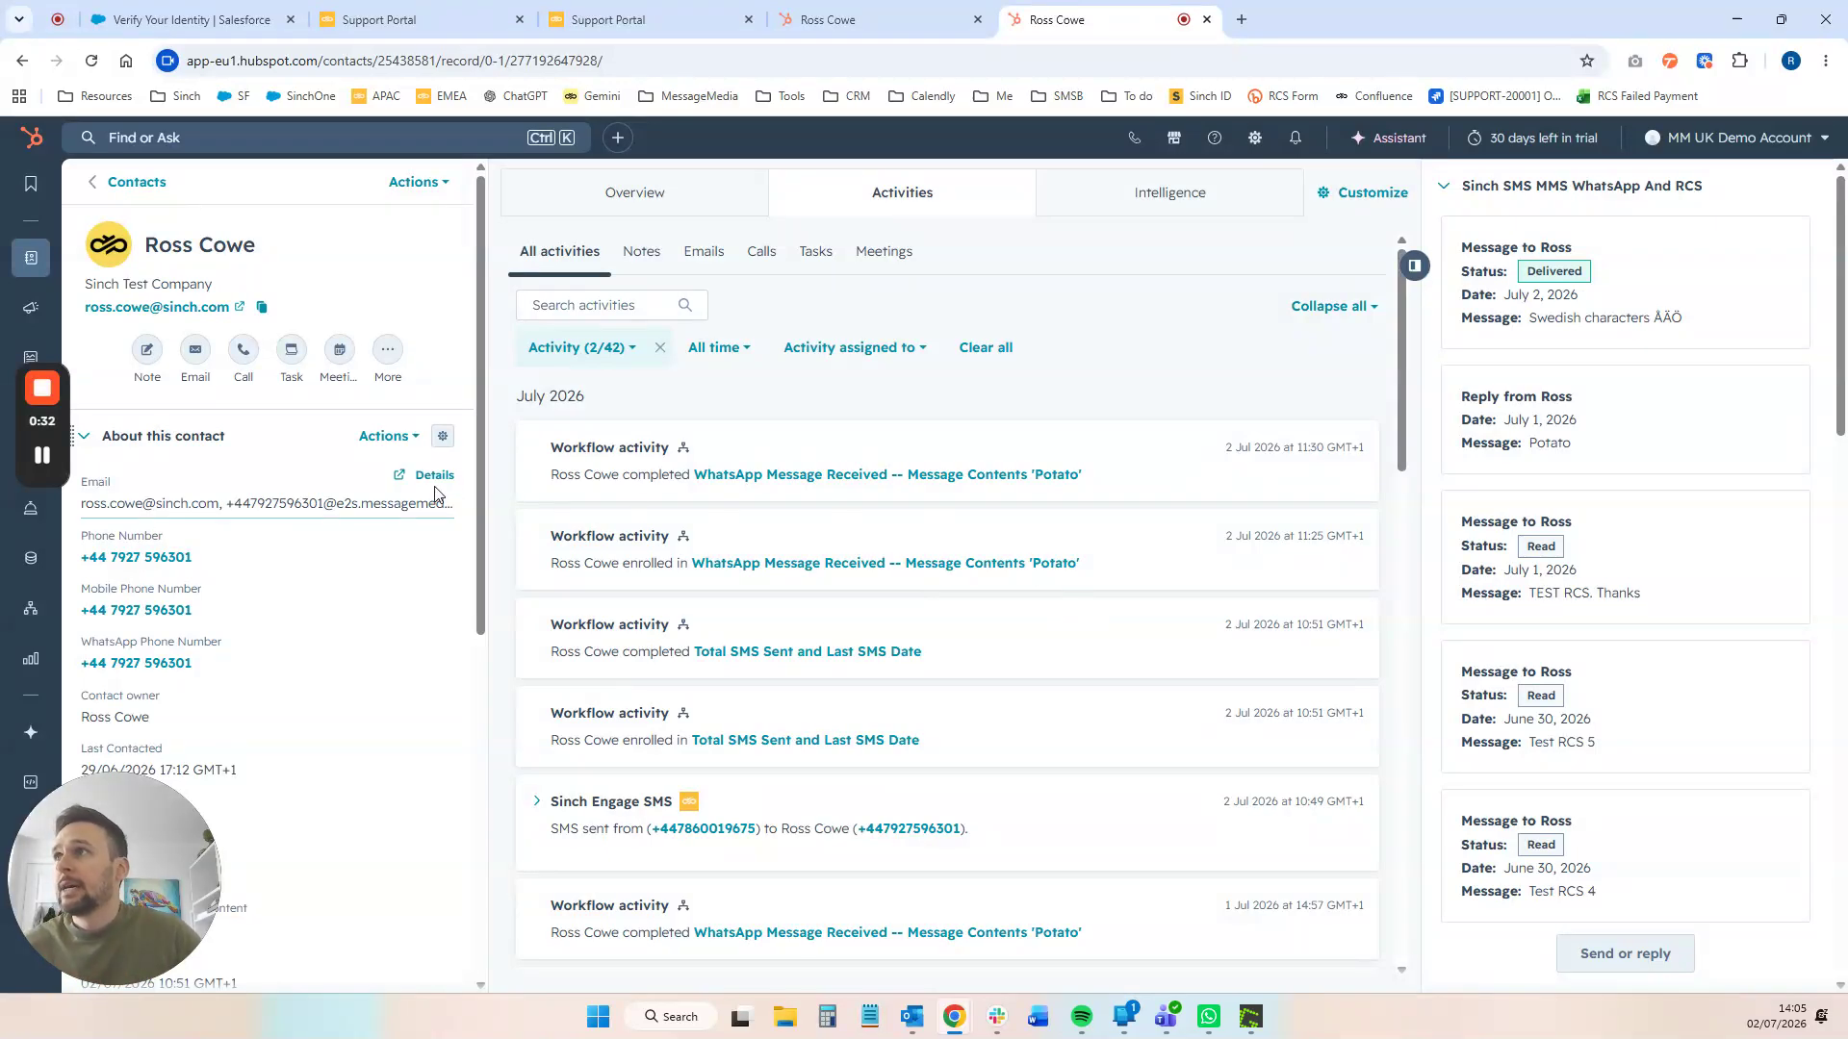
left_click(390, 354)
scroll(412, 539, "down", 3)
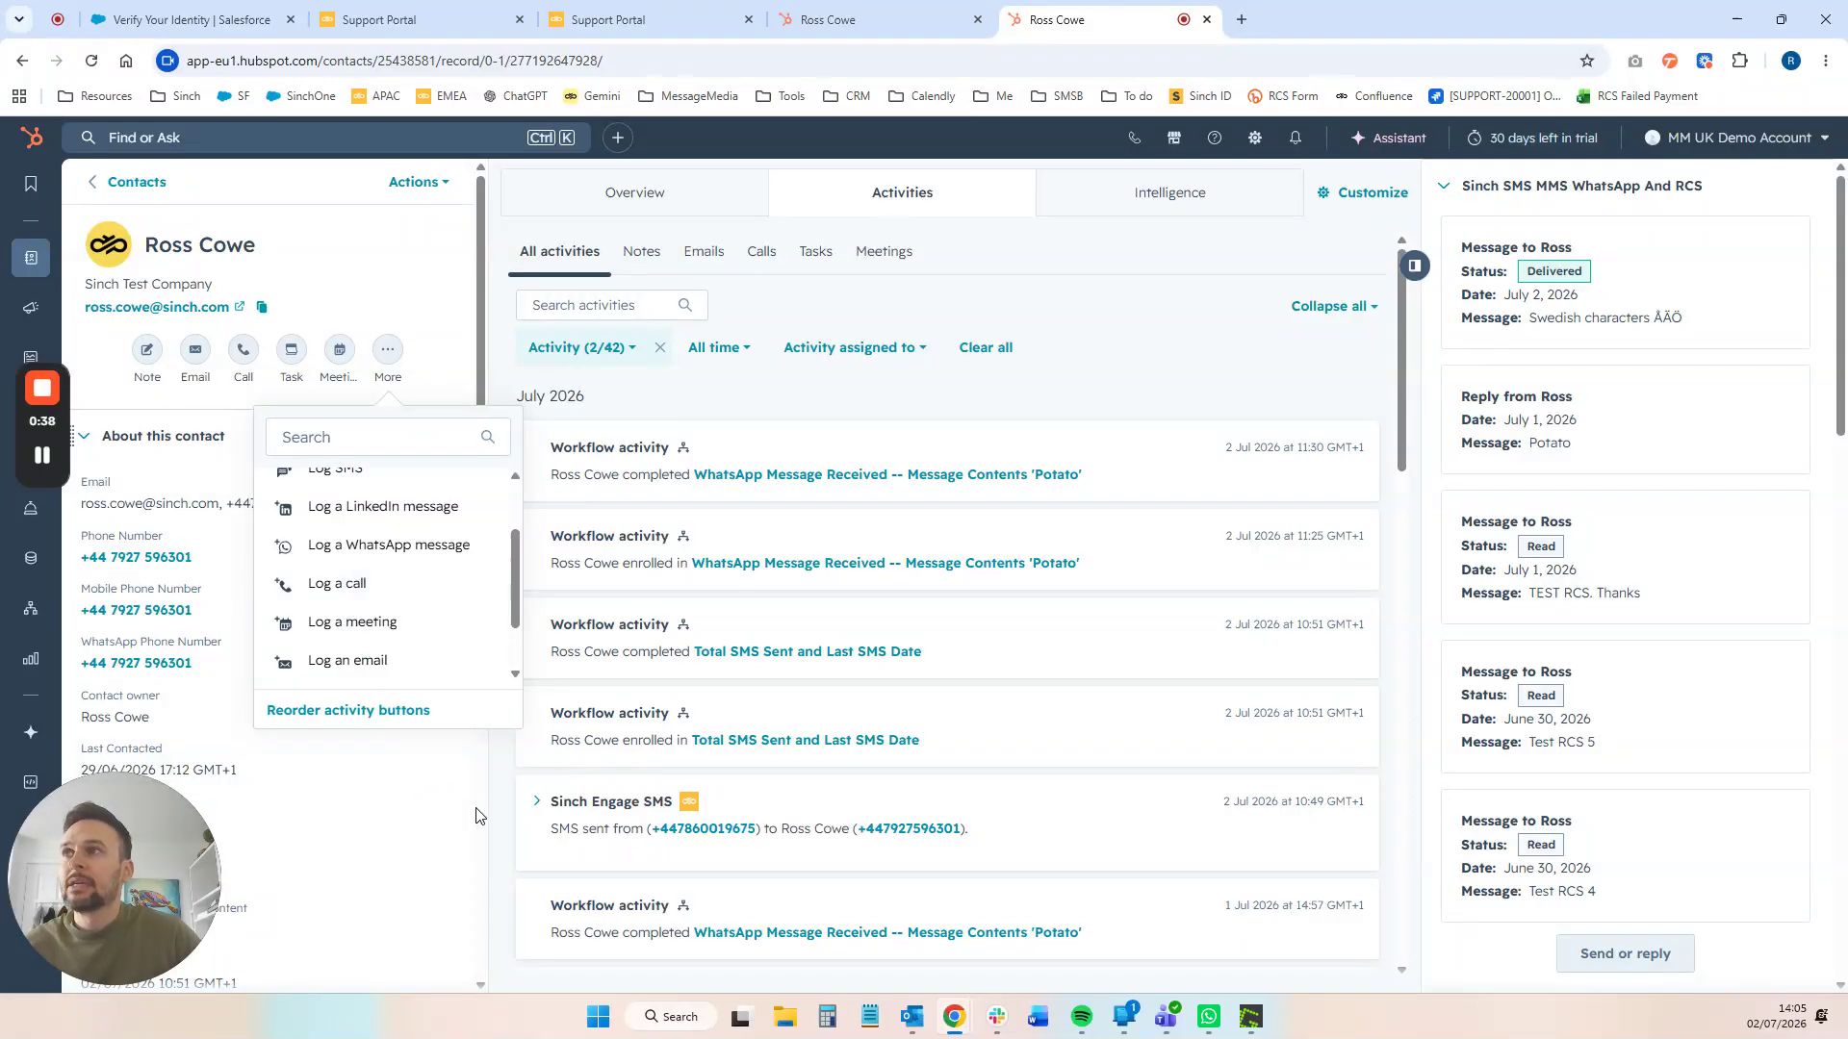
left_click(500, 801)
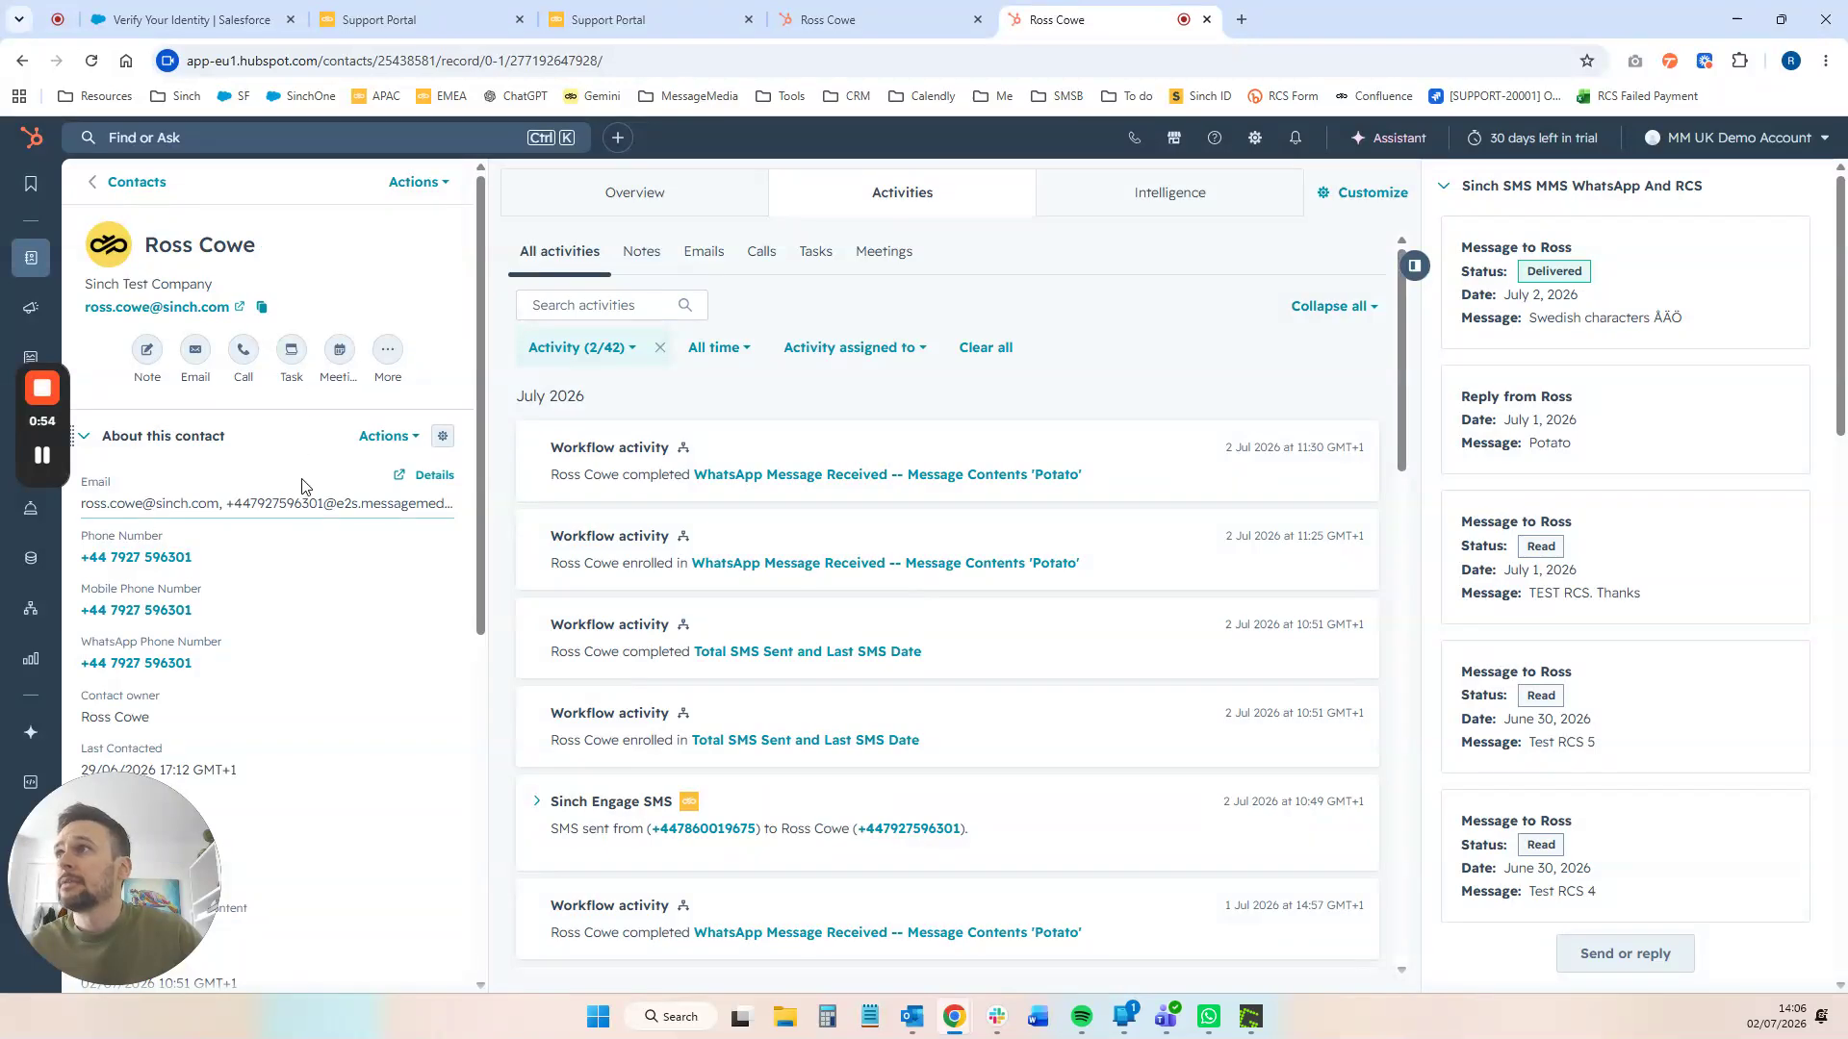
- Open the contact property settings by way of the contact record's complete property list
left_click(385, 443)
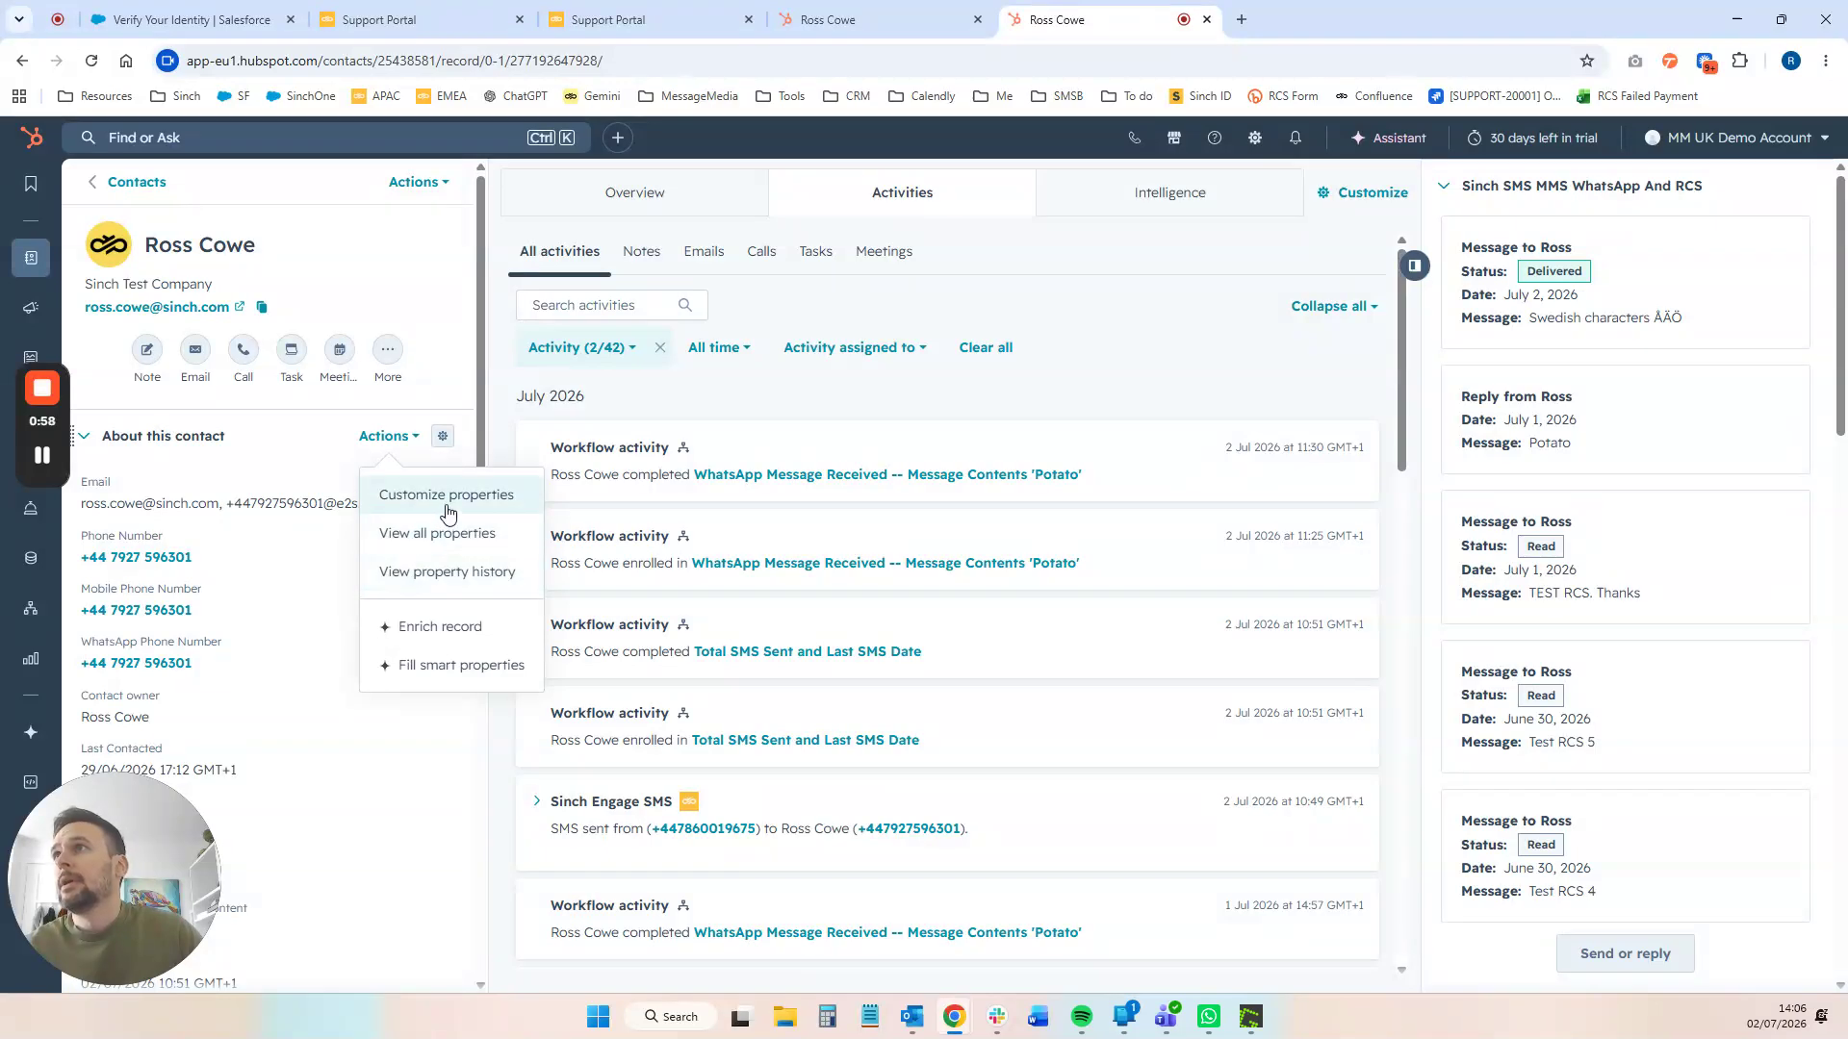
left_click(428, 533)
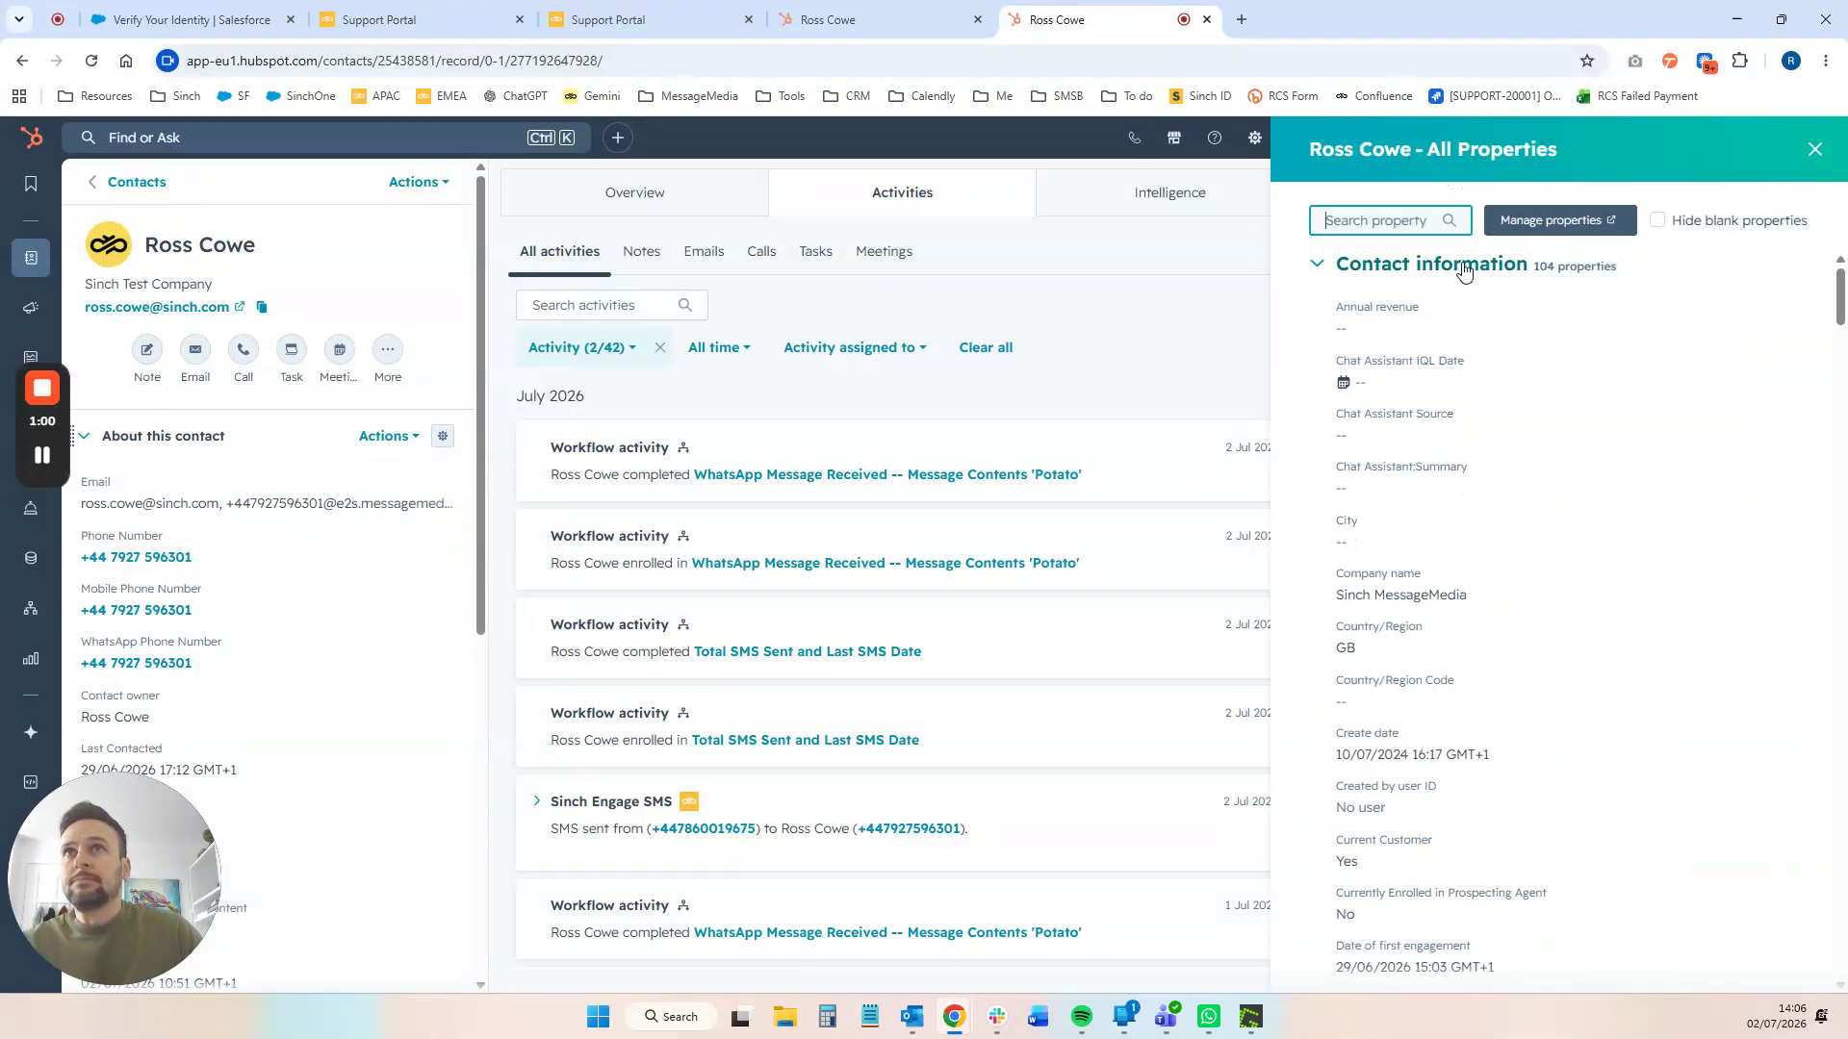
left_click(1525, 219)
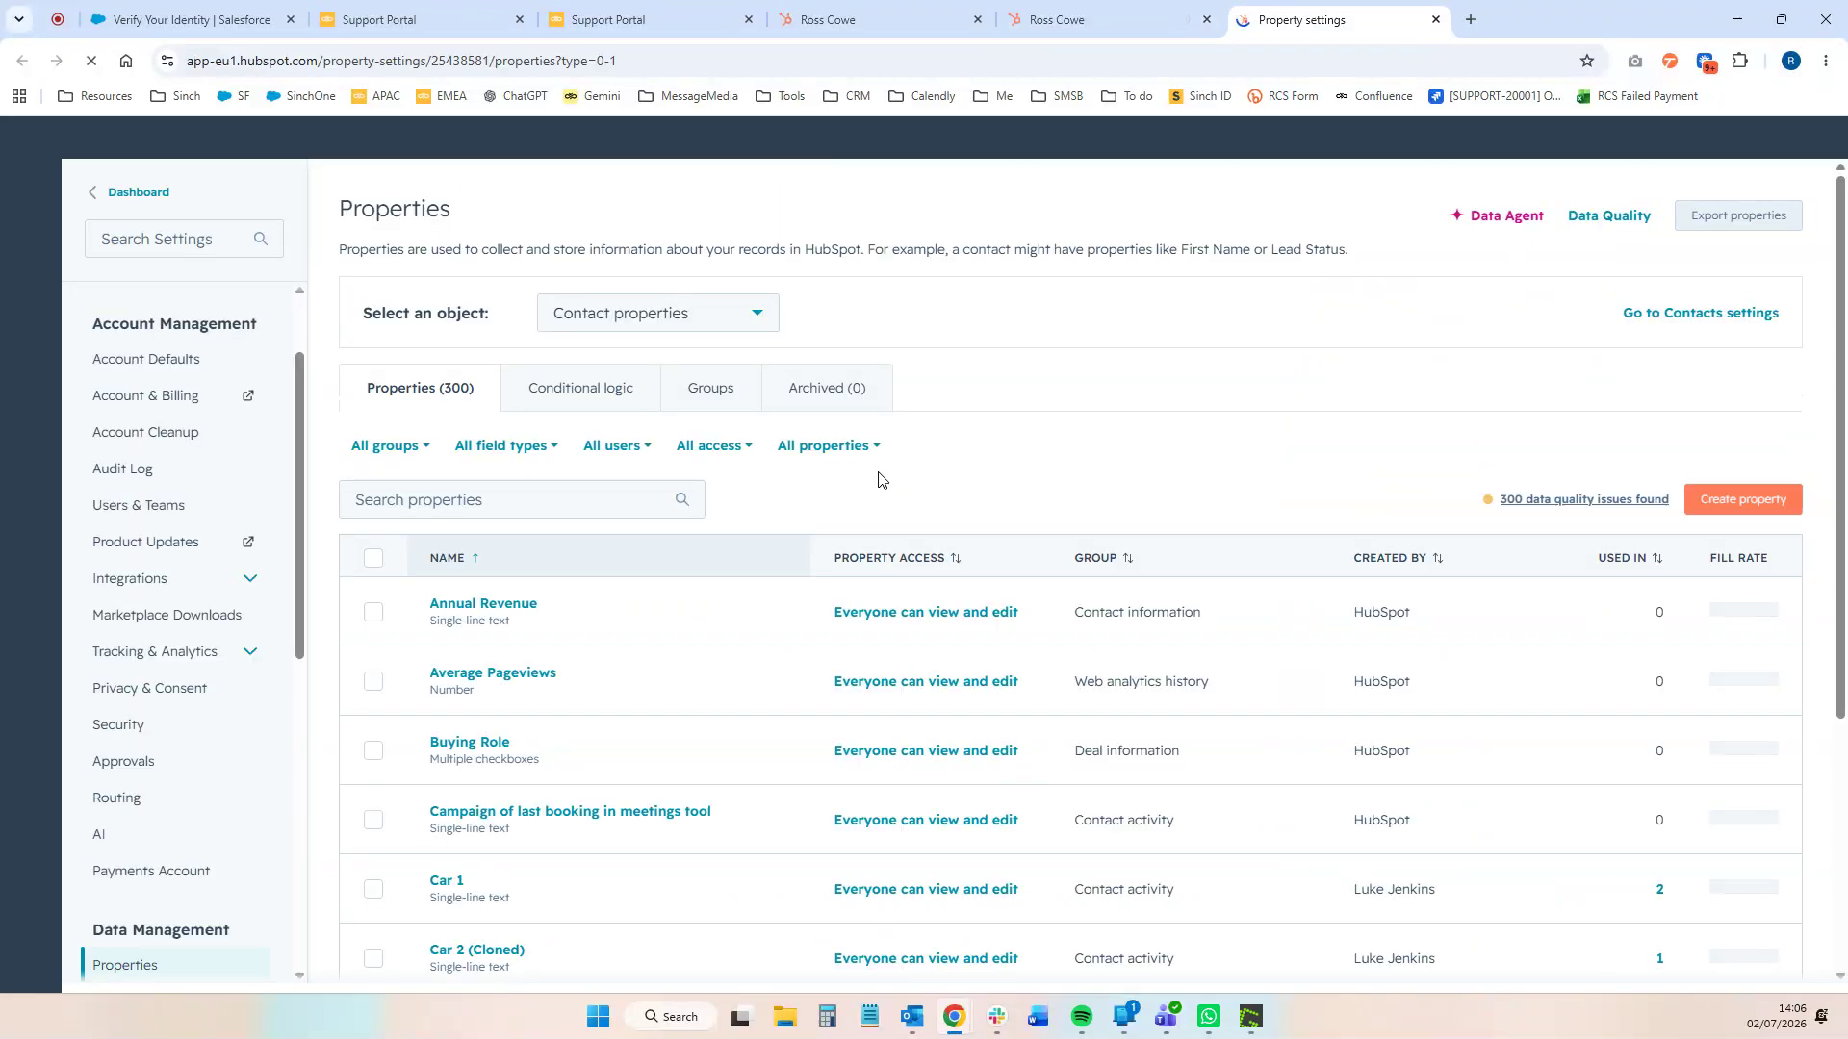
- Start a new contact property labelled "Send Missed Call SMS" with the Single checkbox field type
left_click(1727, 511)
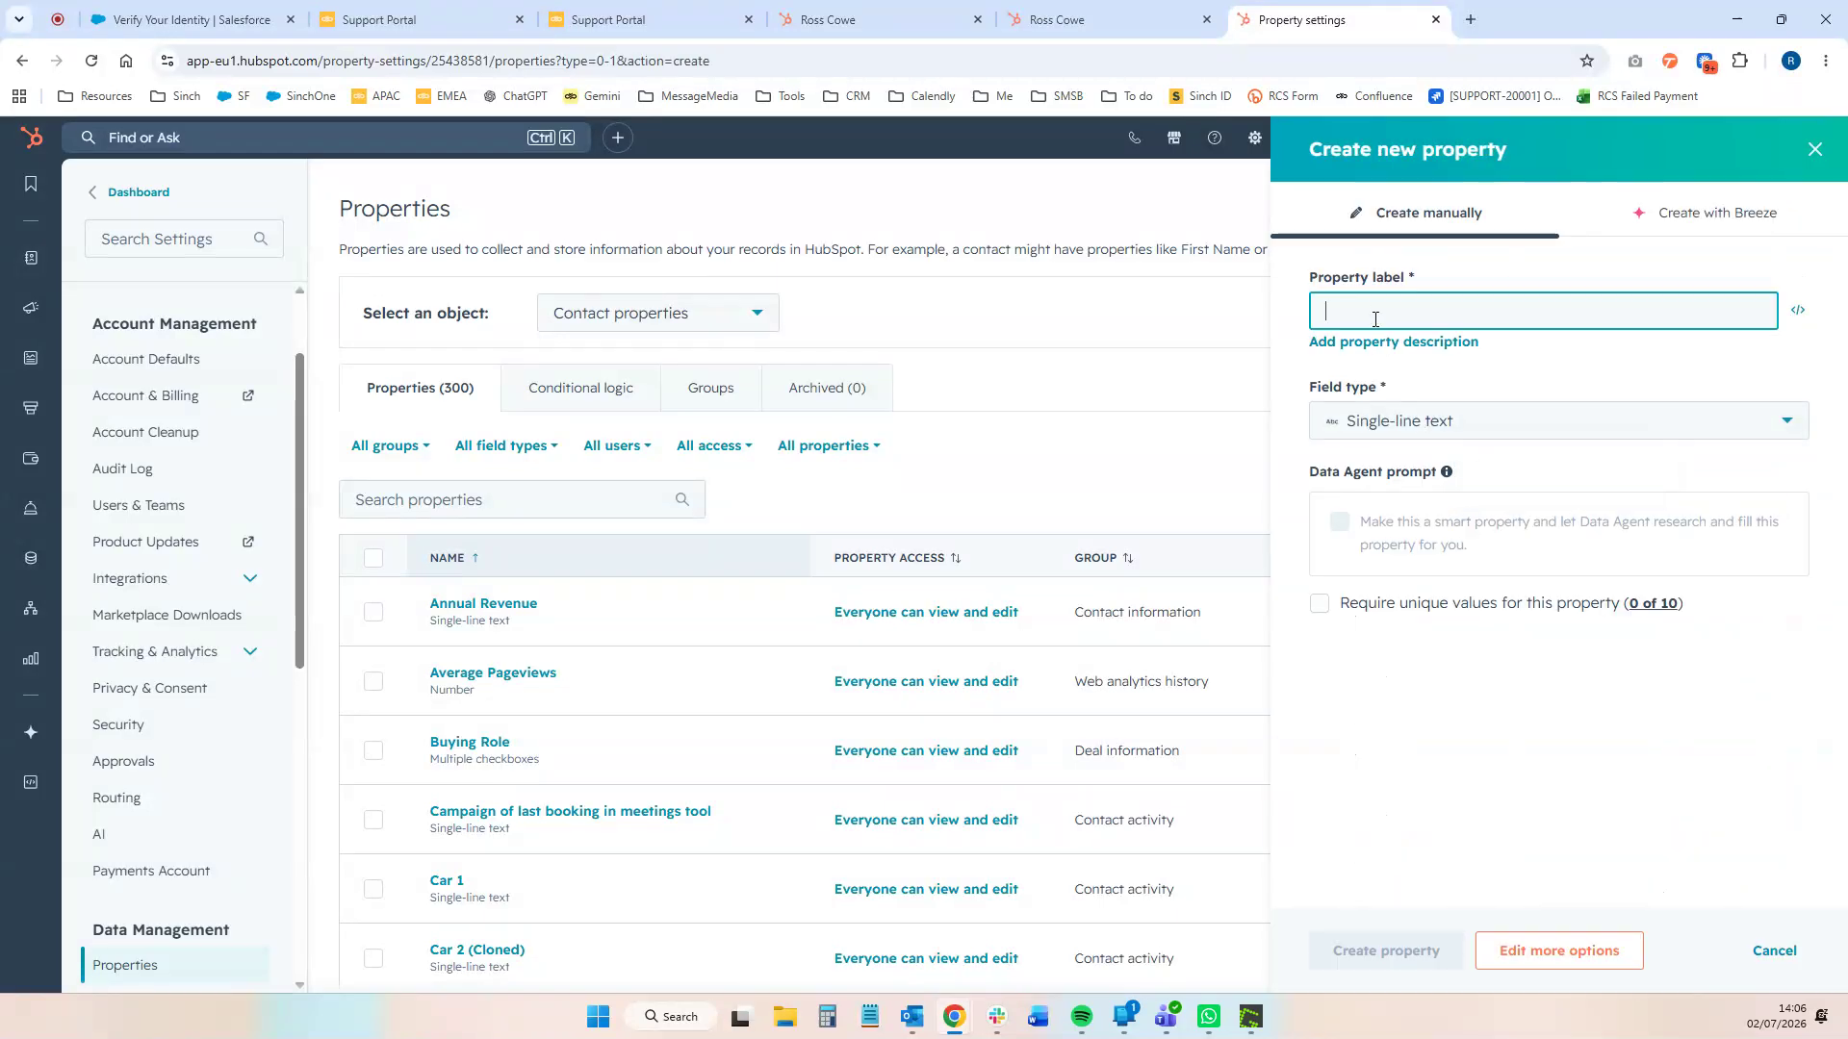
type("Send Missed Call SMS")
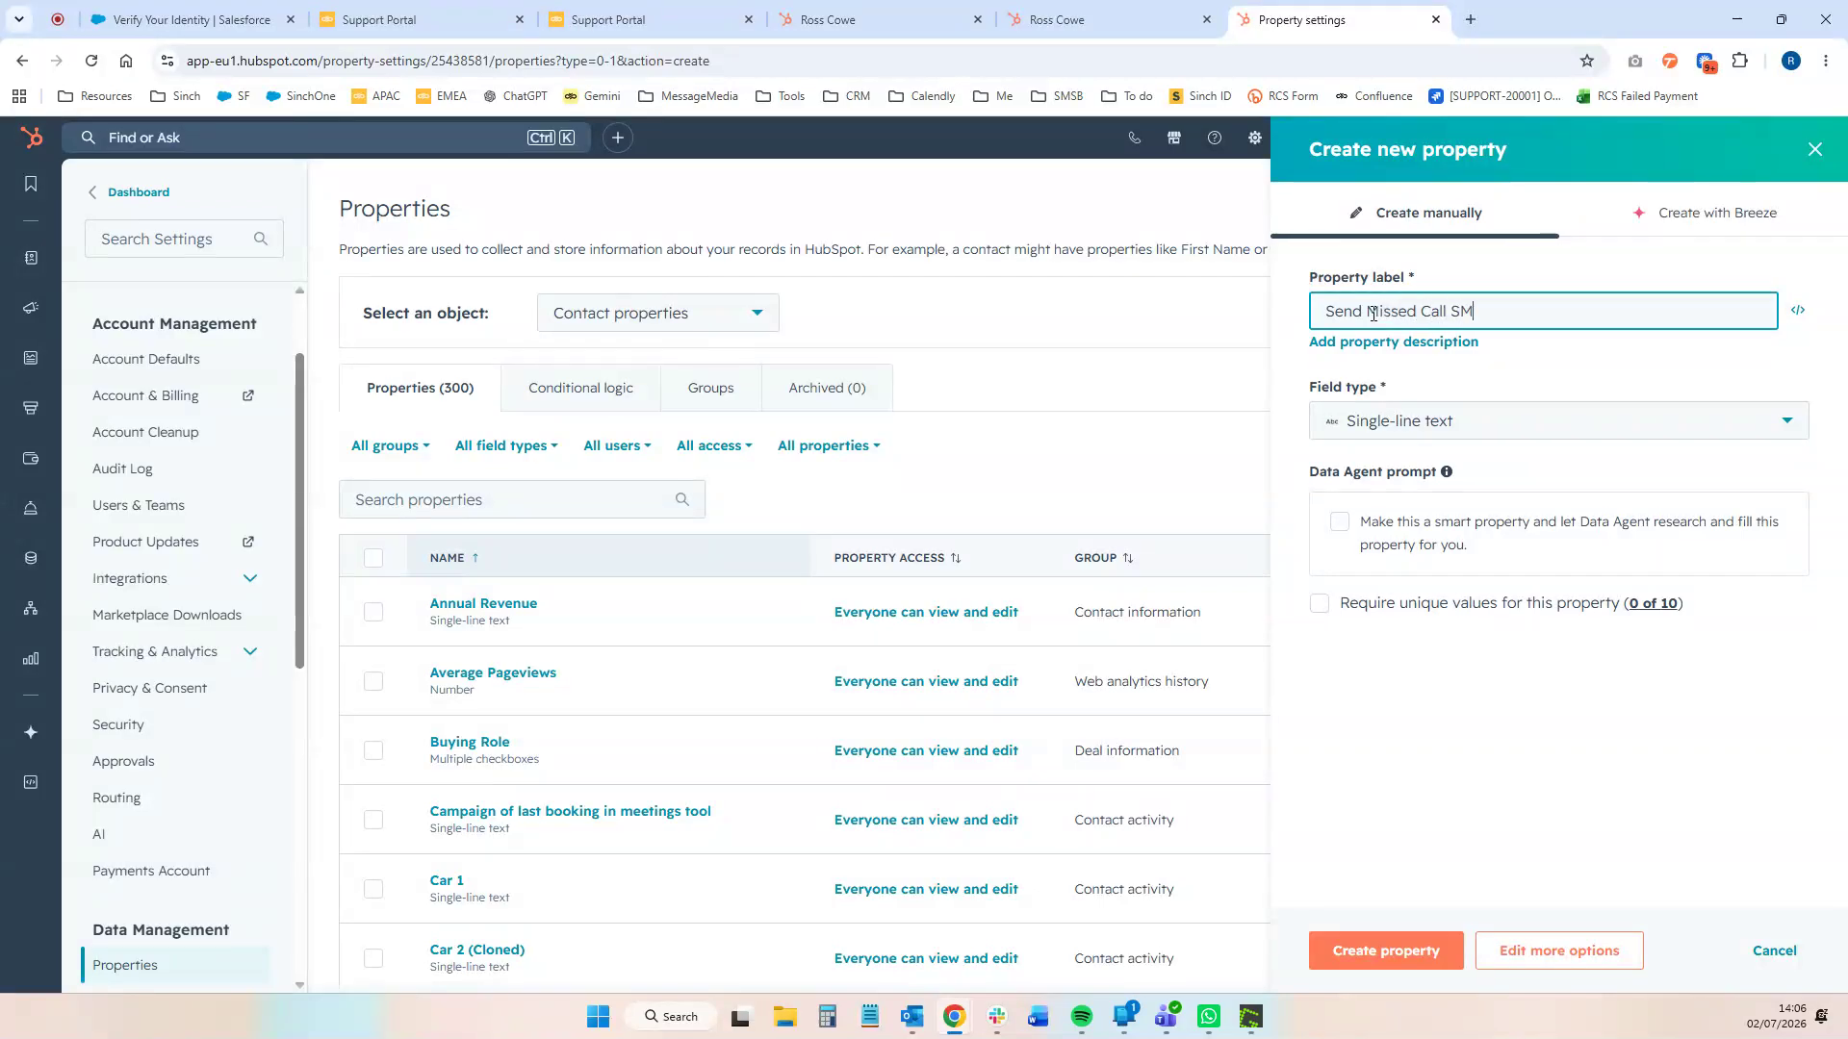
left_click(1453, 438)
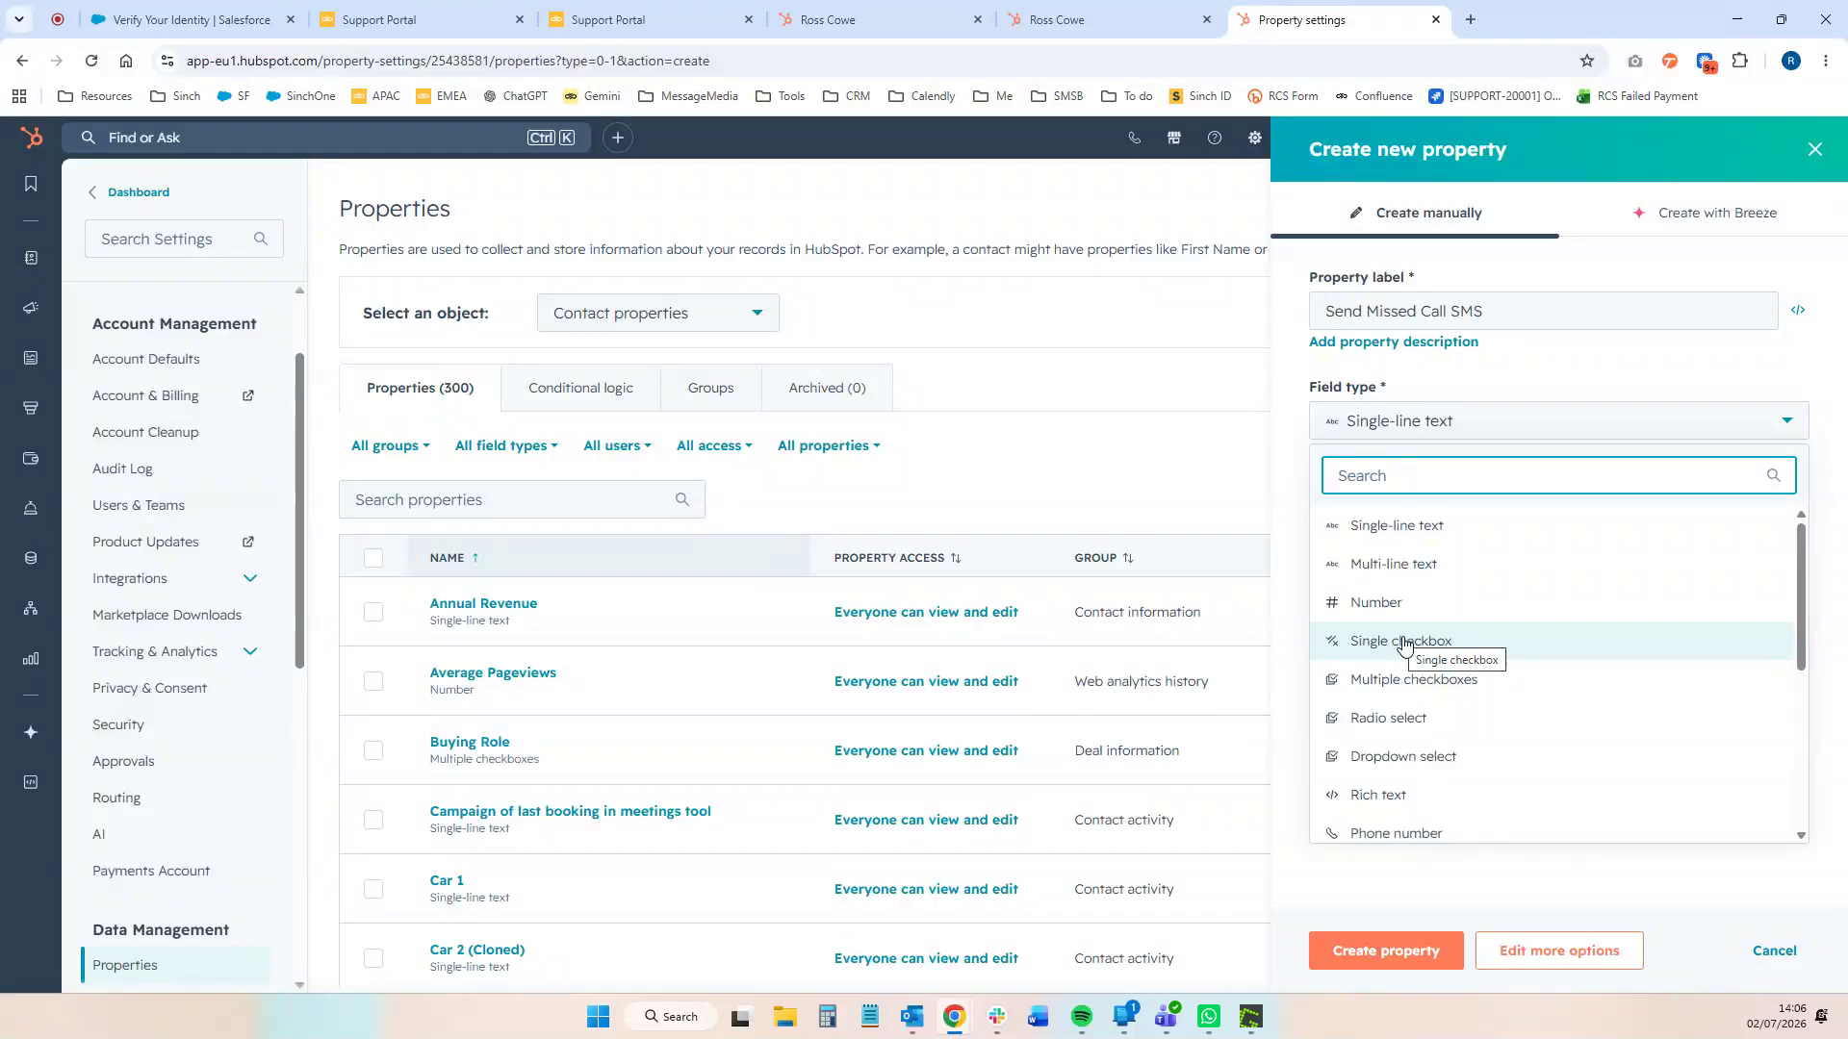
left_click(1404, 643)
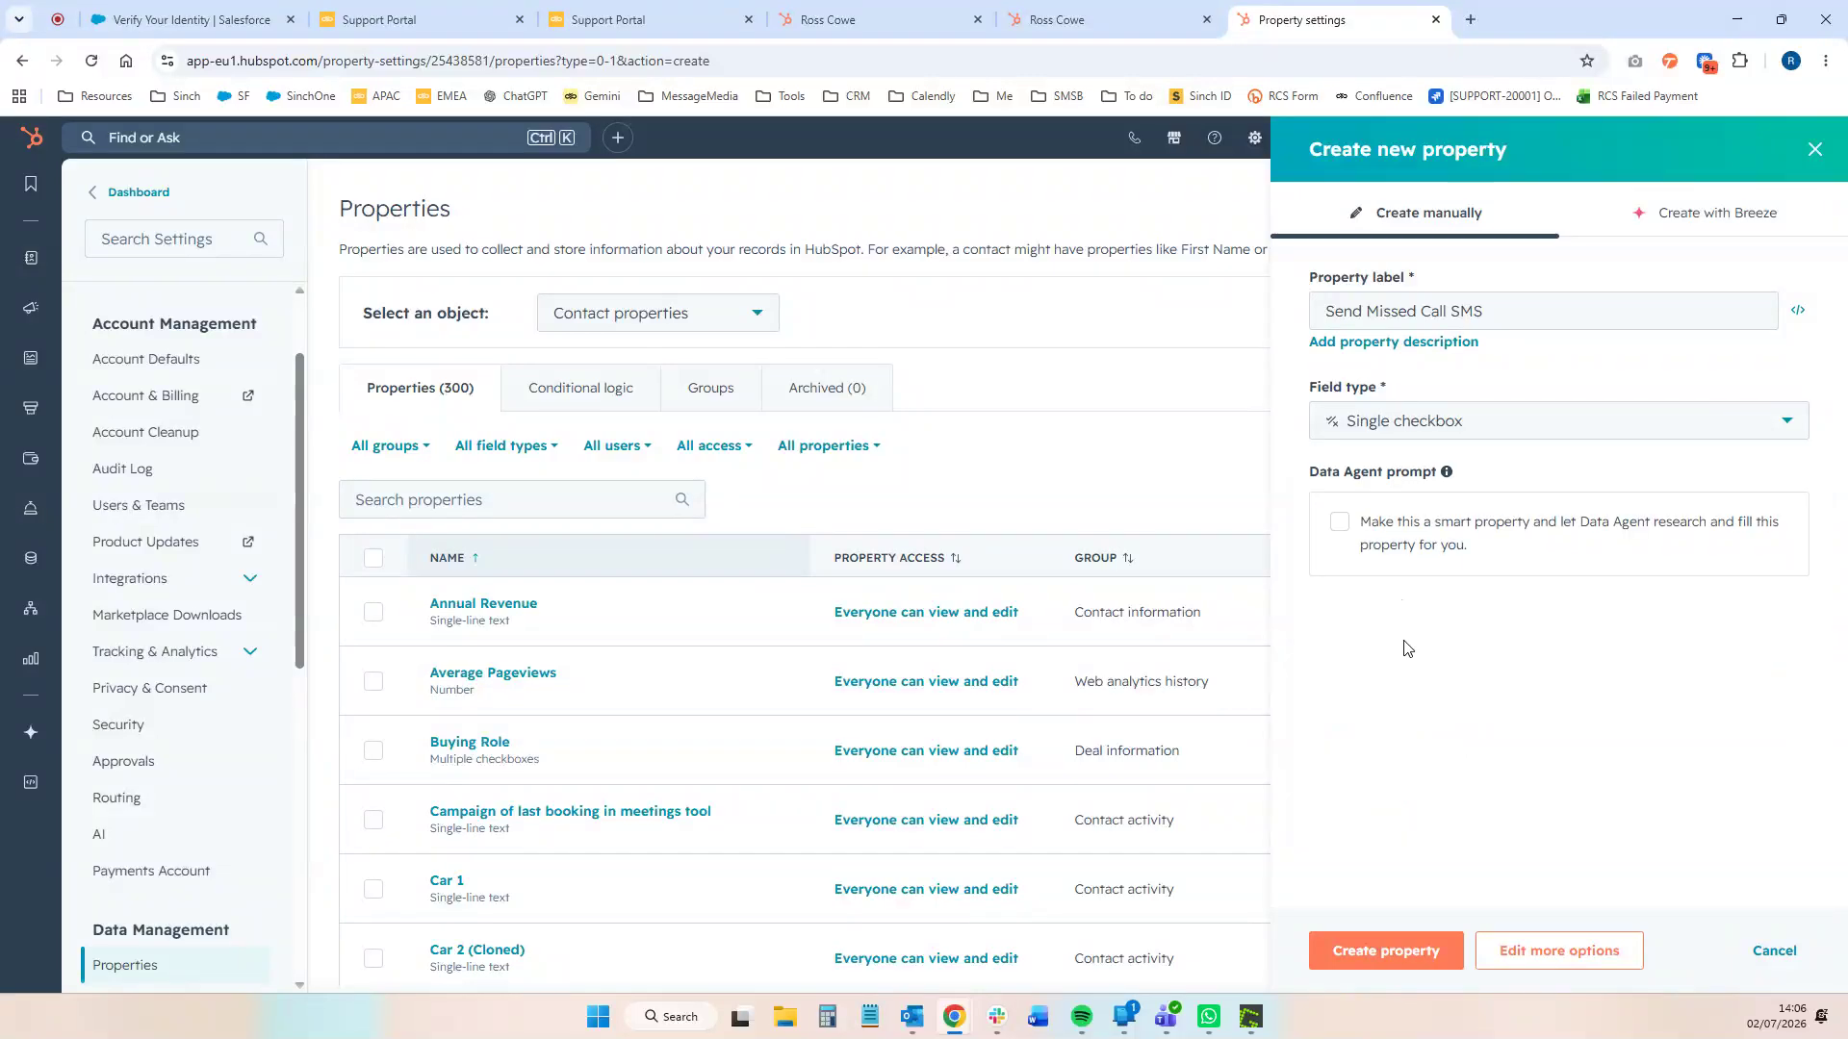
- Assign the new property to the SMS Sent group and create it
left_click(1519, 953)
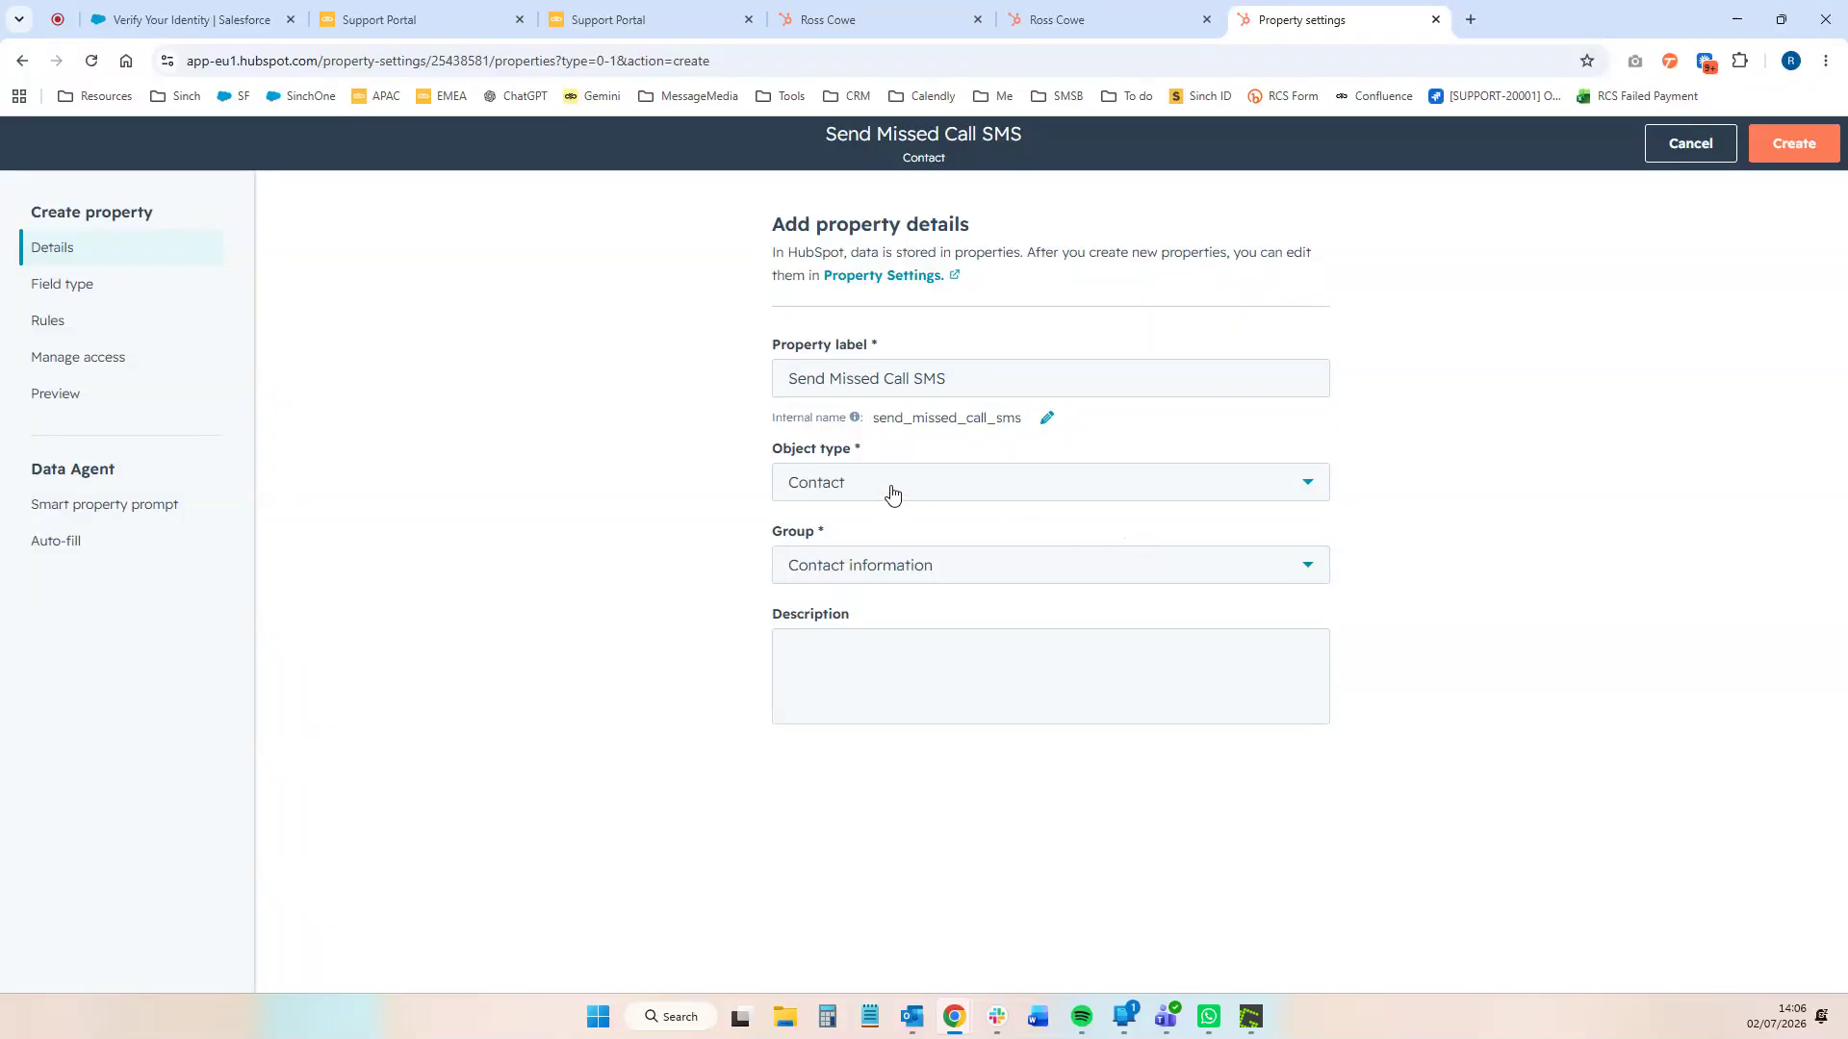
left_click(887, 569)
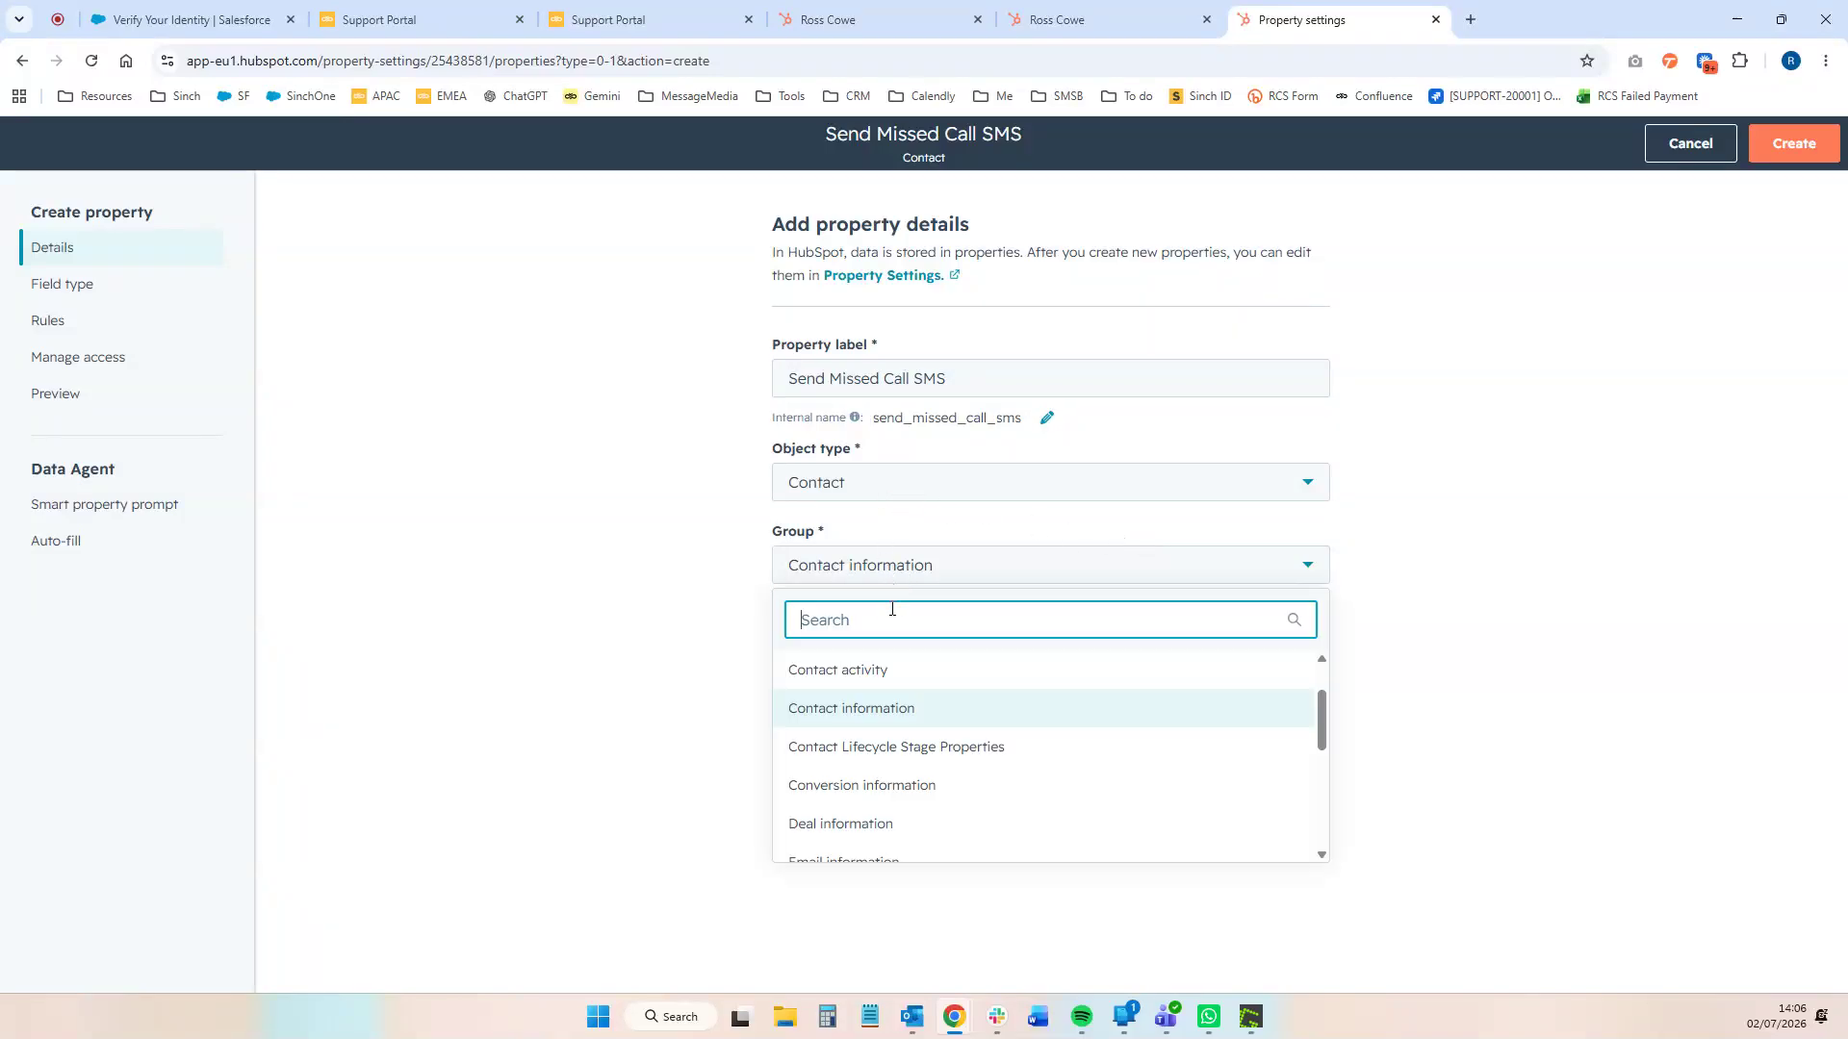
type("send sms")
left_click_drag(887, 617, 783, 626)
key("BackSpace")
scroll(896, 674, "down", 3)
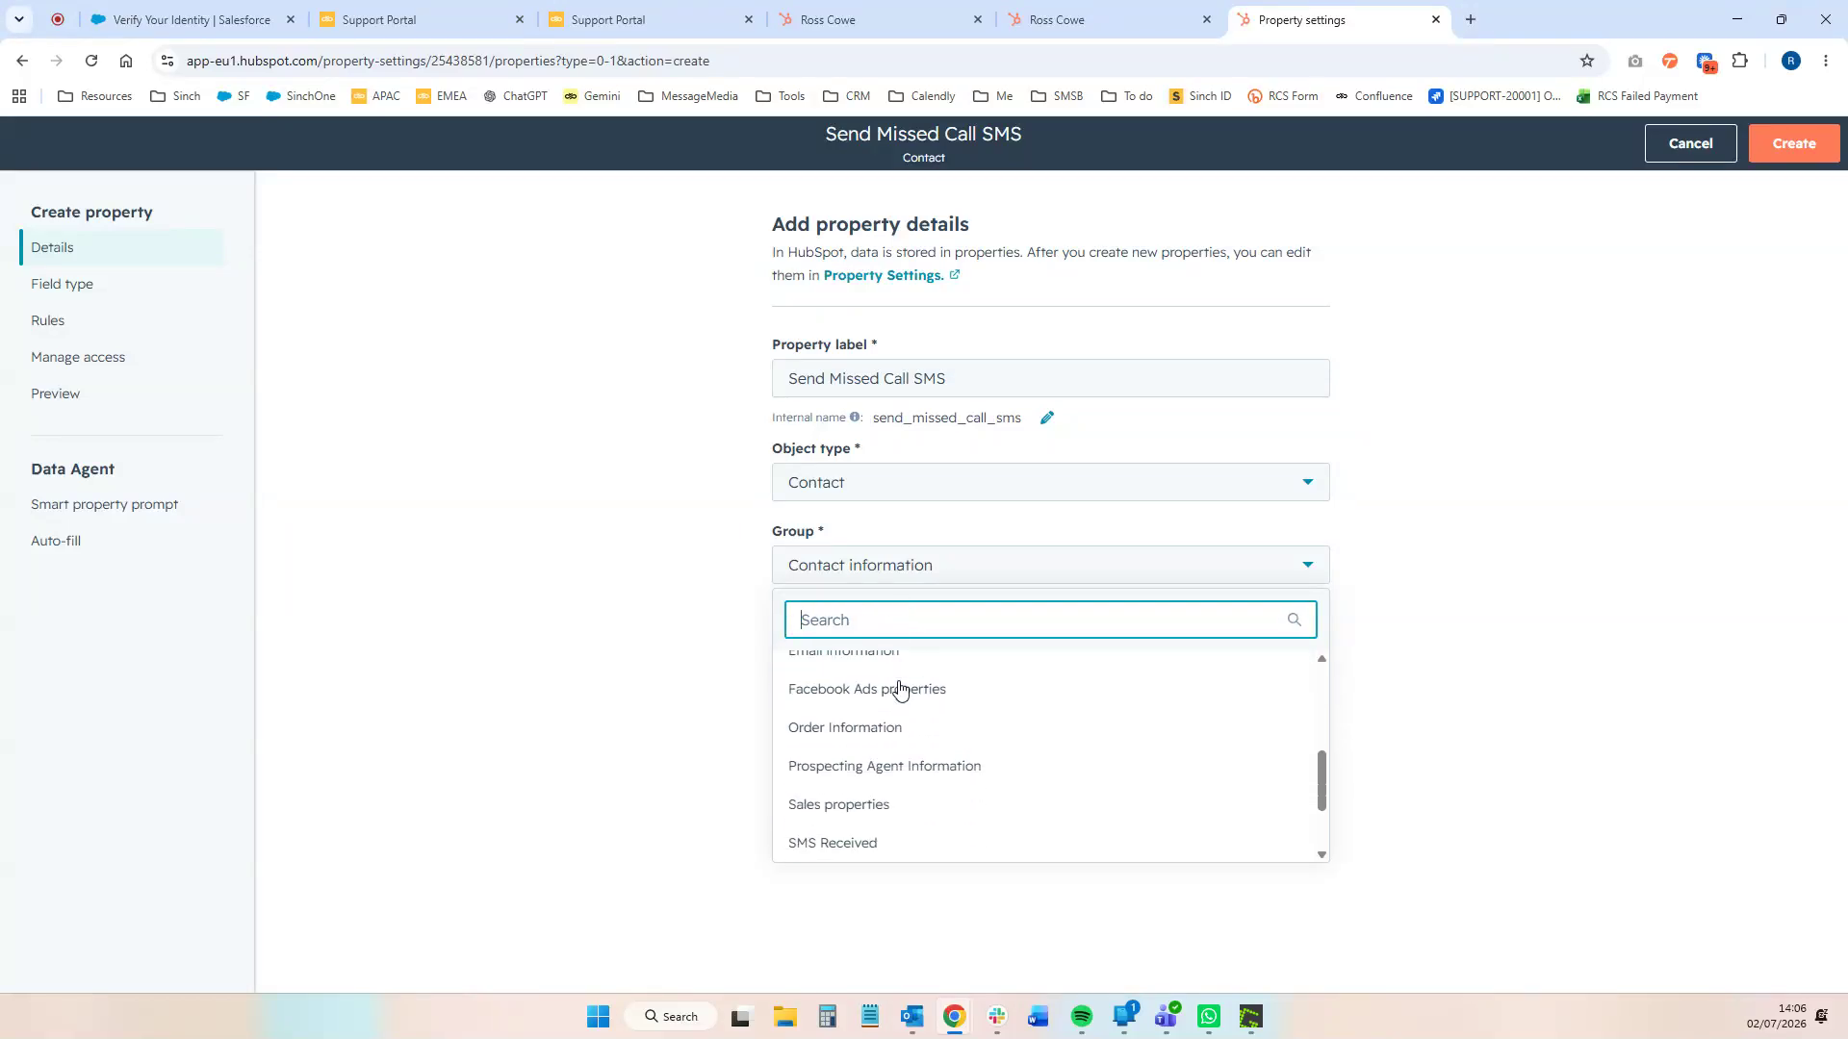
scroll(897, 691, "up", 2)
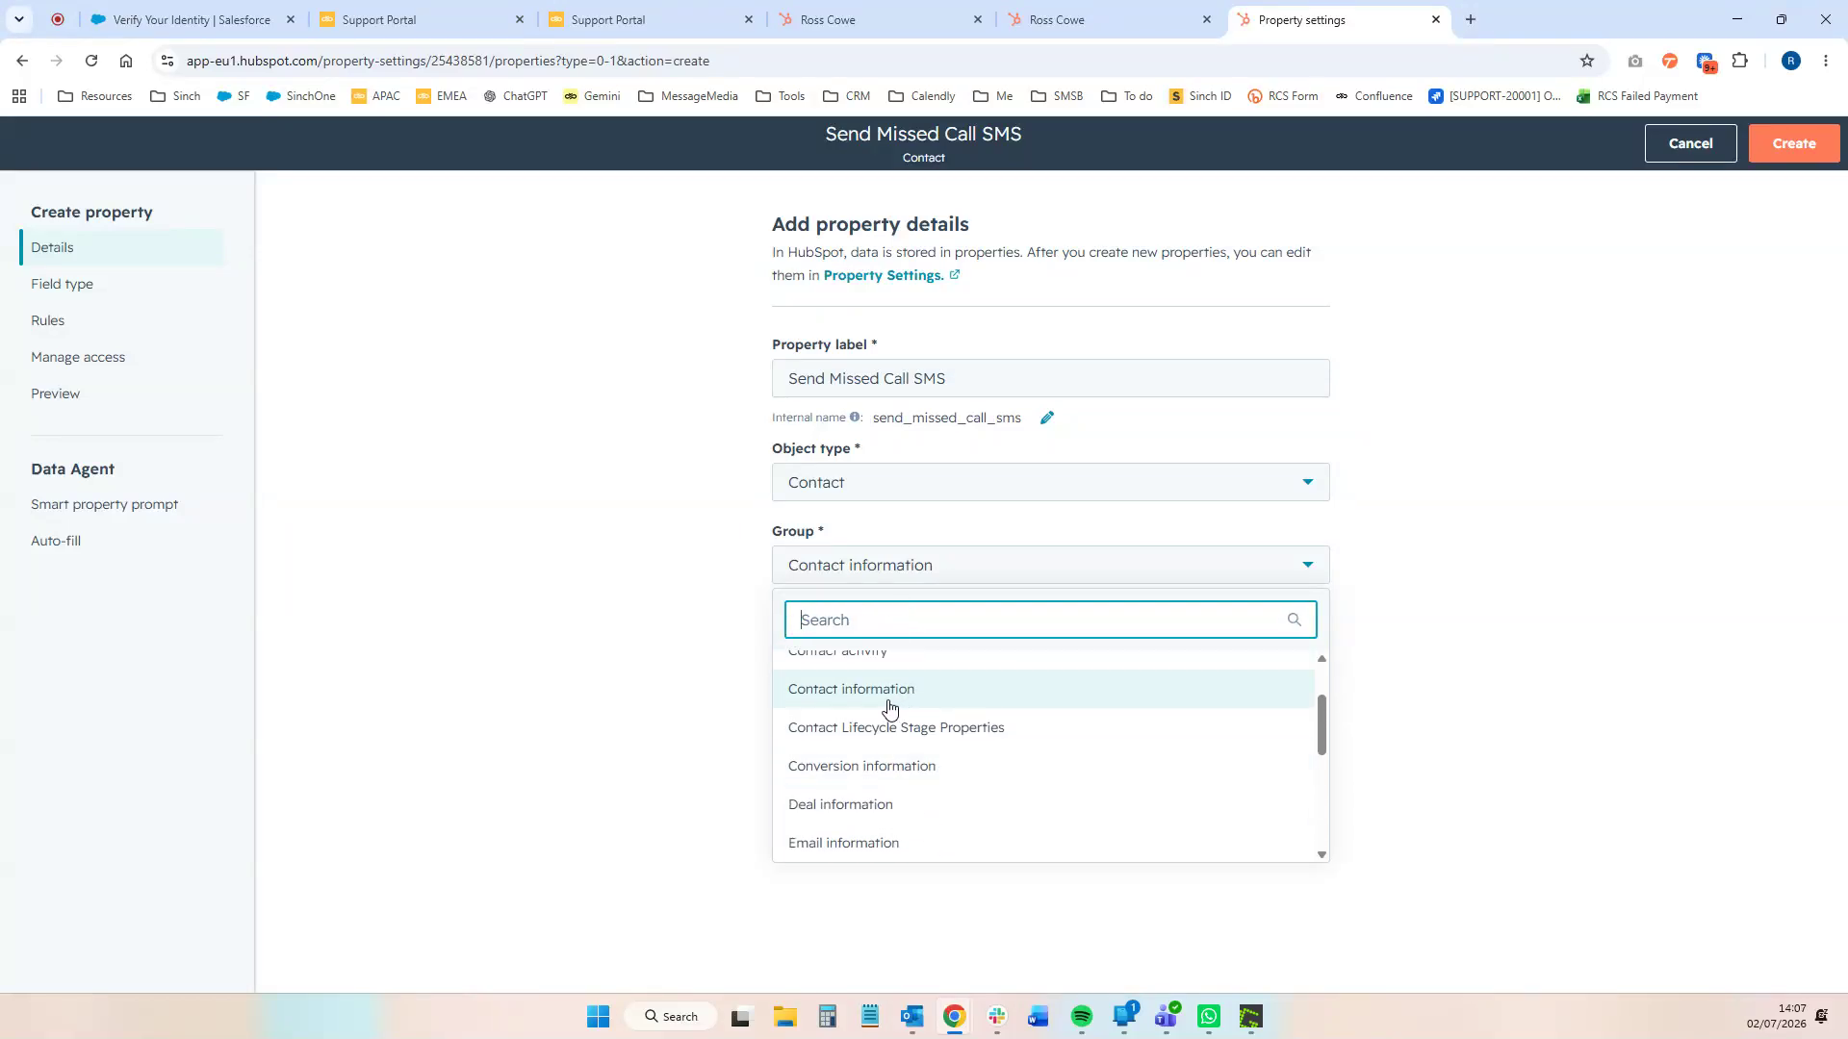
scroll(889, 707, "down", 5)
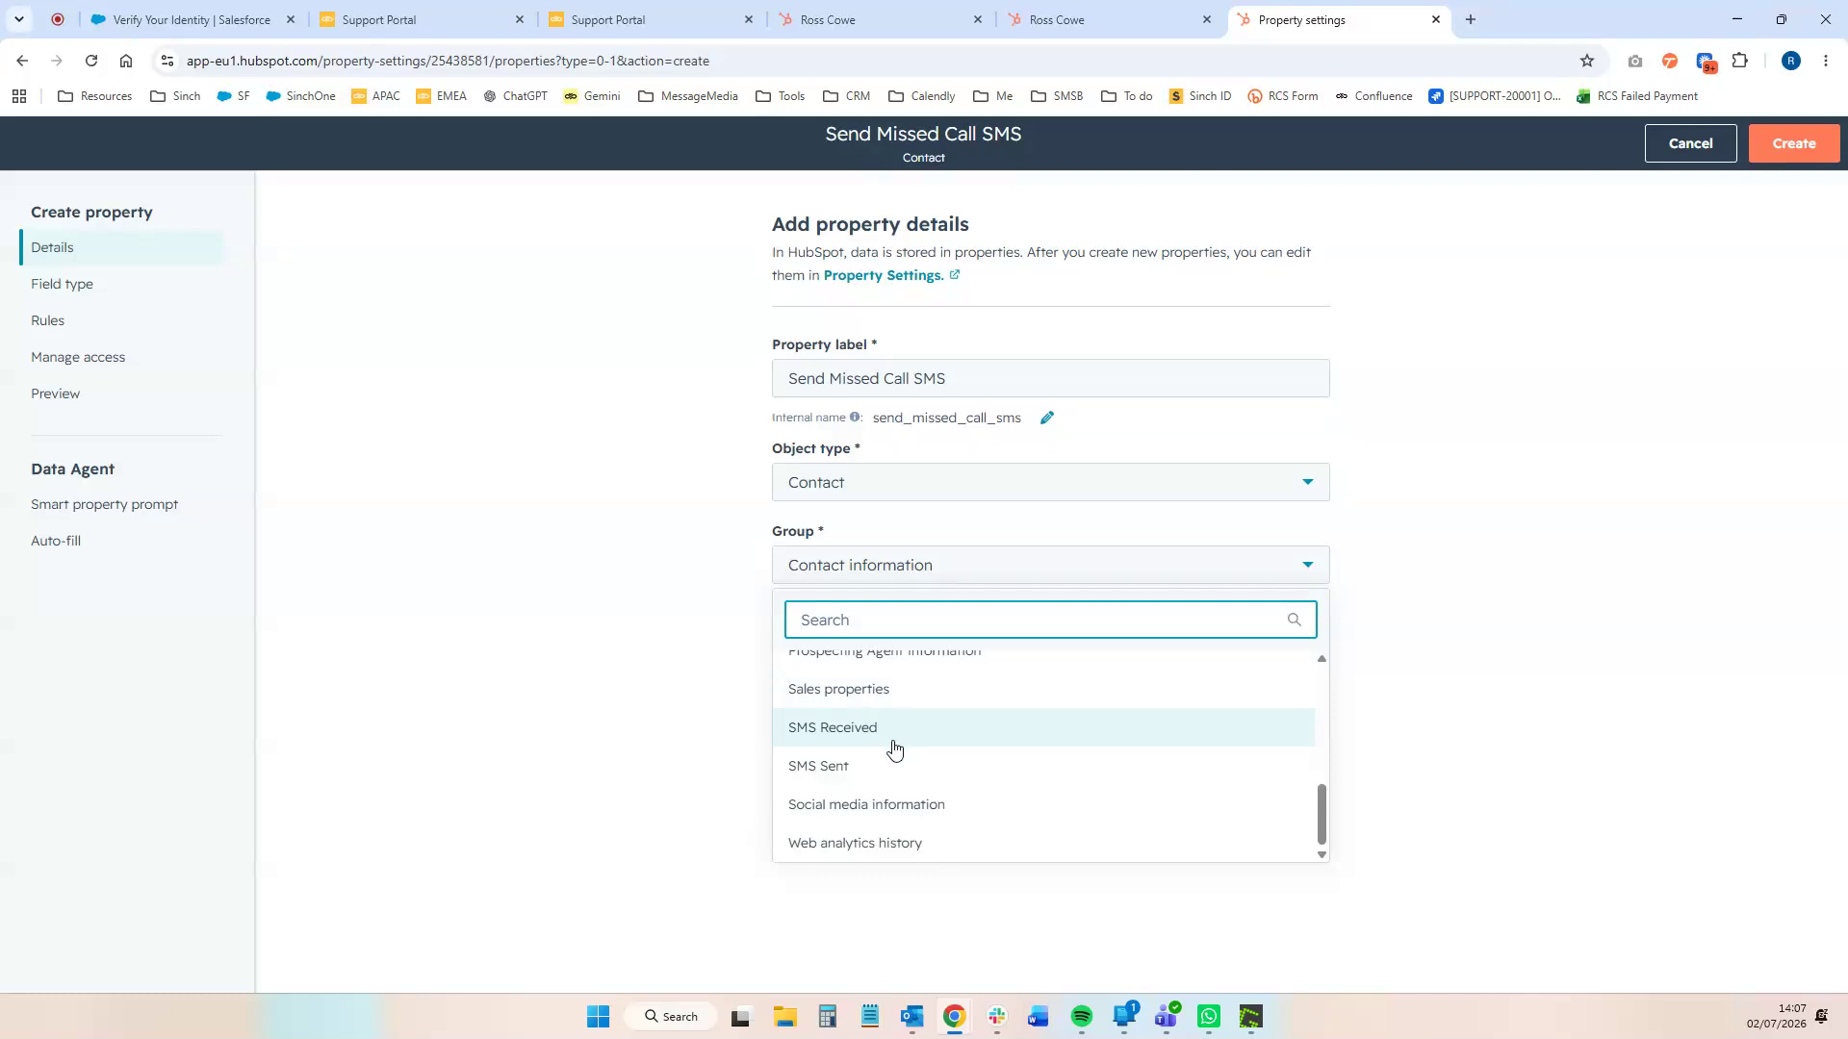
left_click(833, 766)
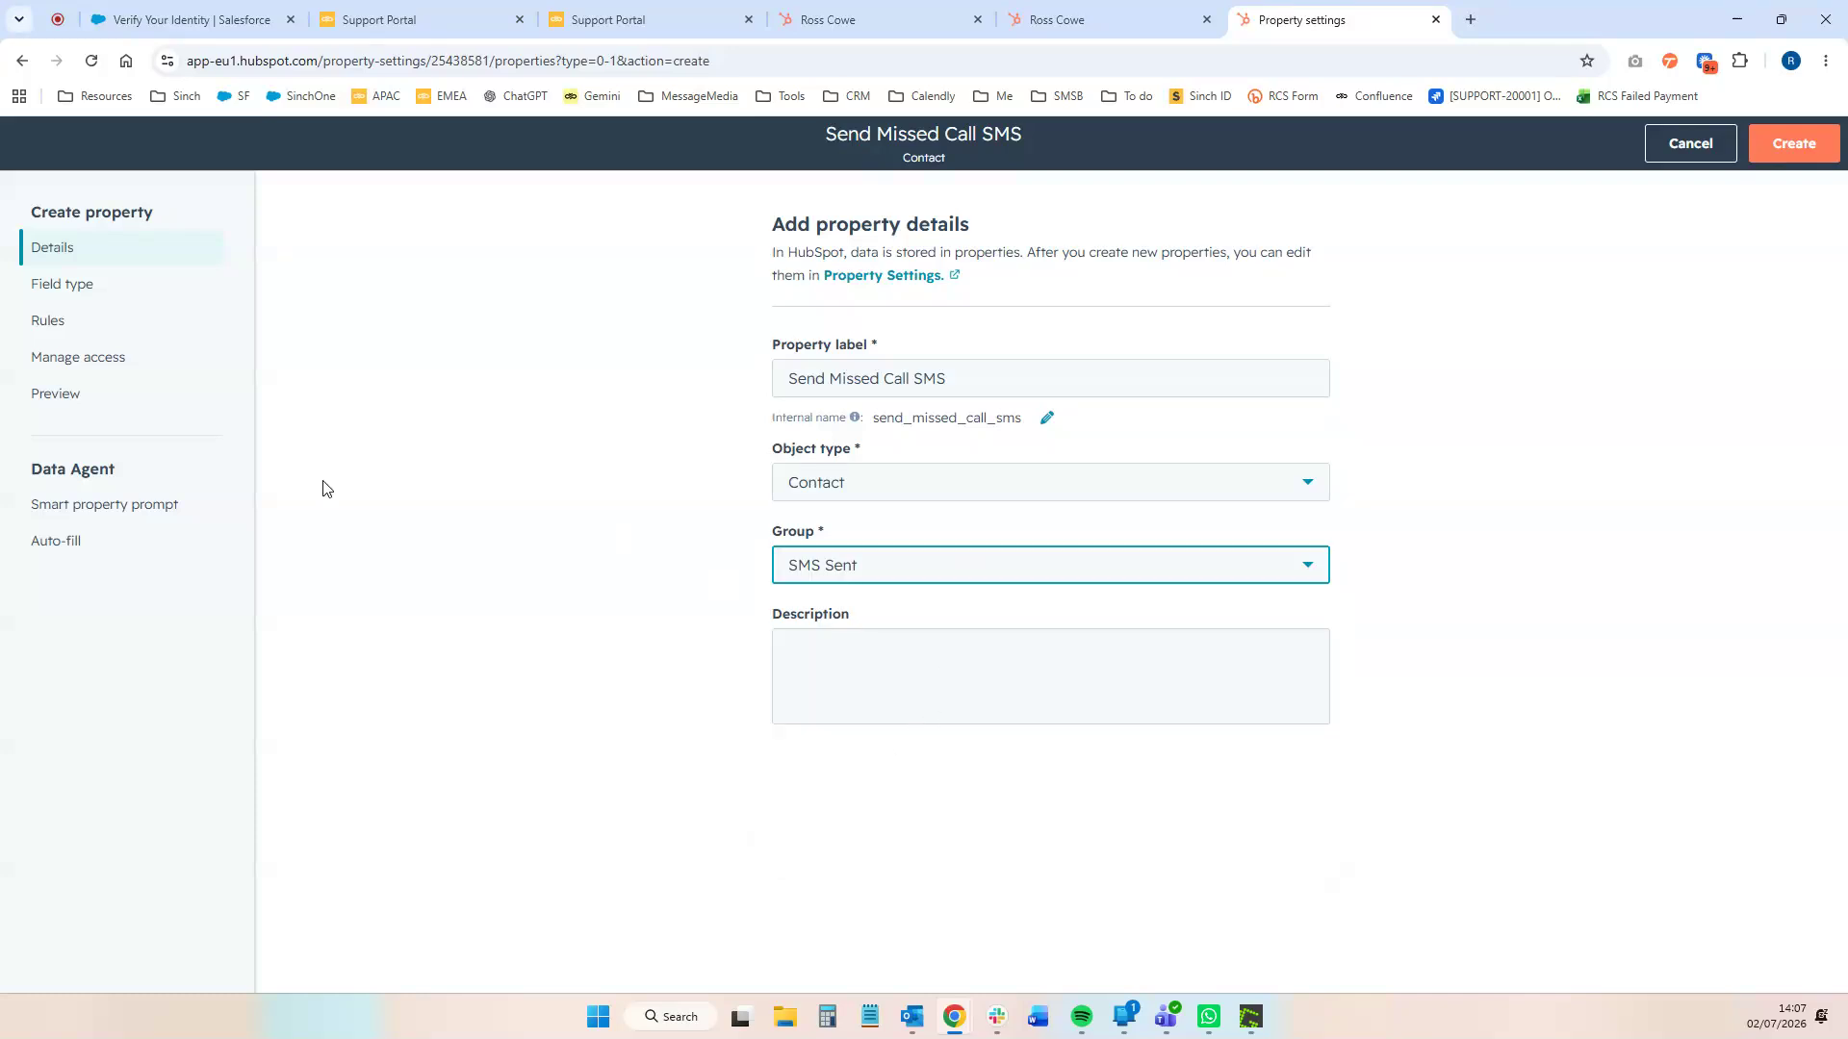
left_click(59, 286)
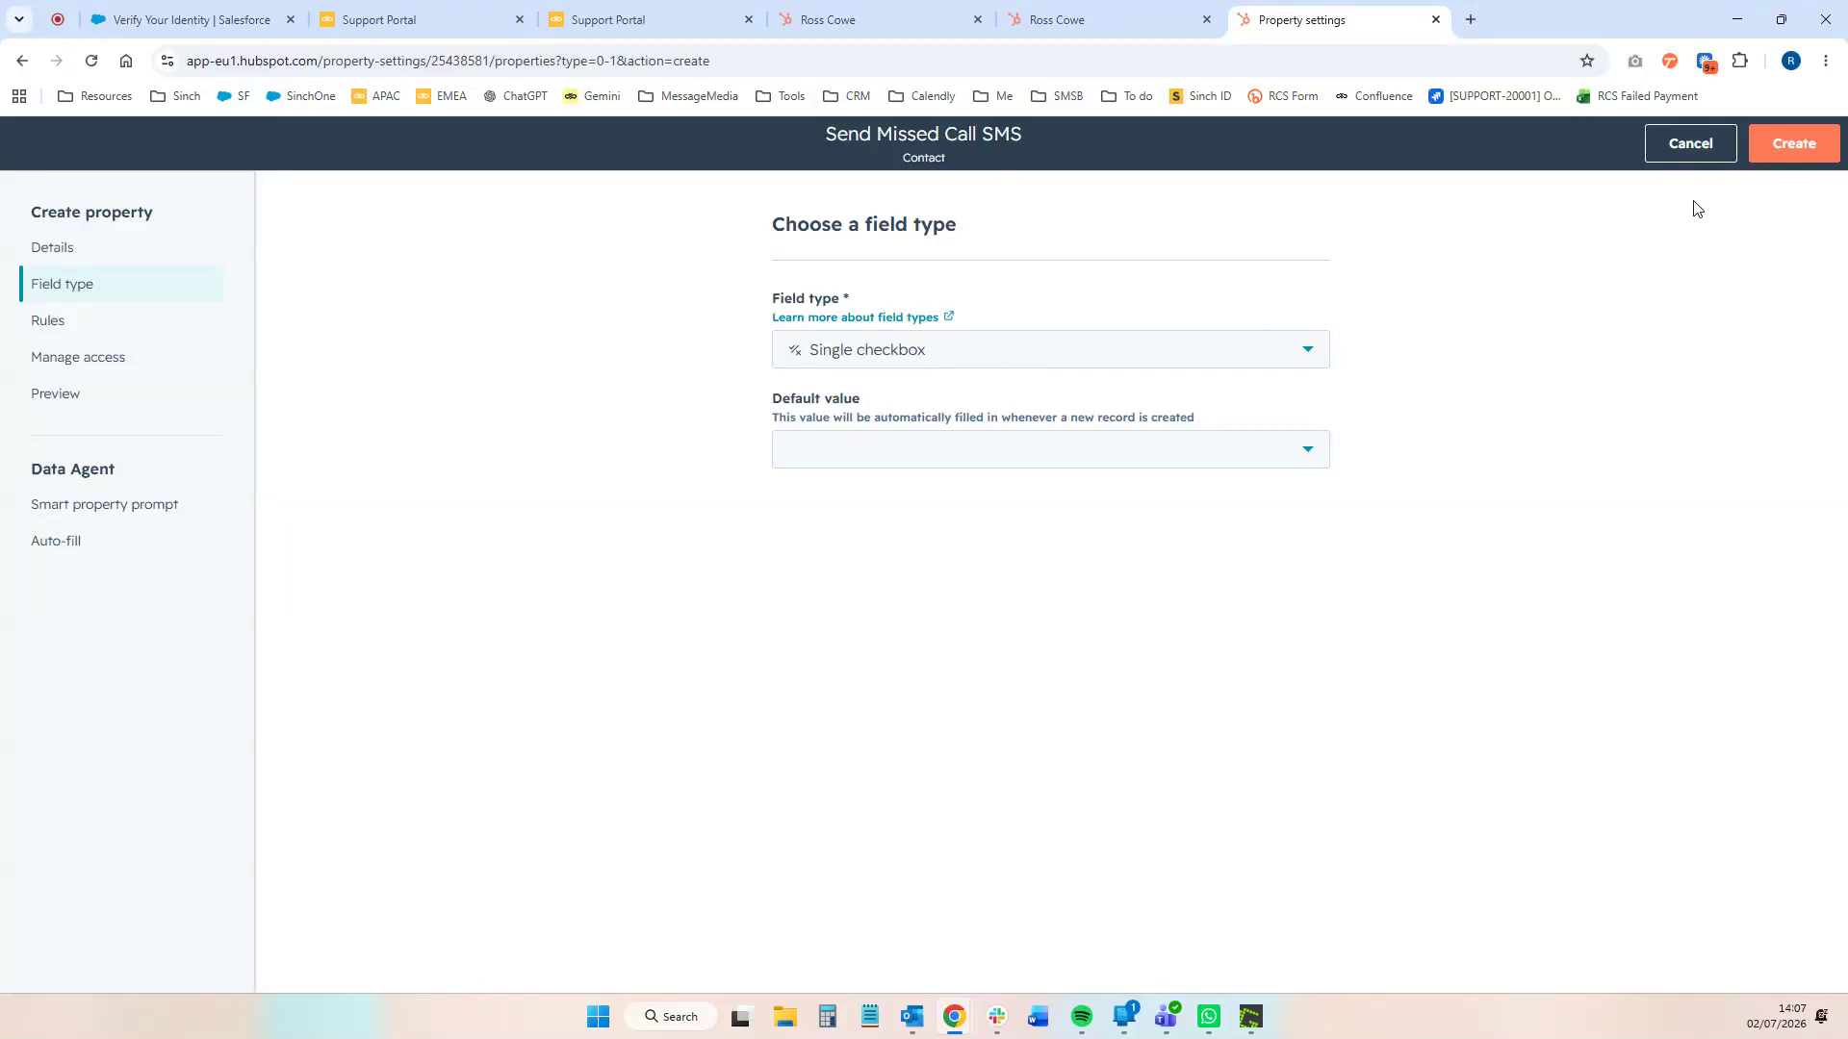
left_click(1790, 145)
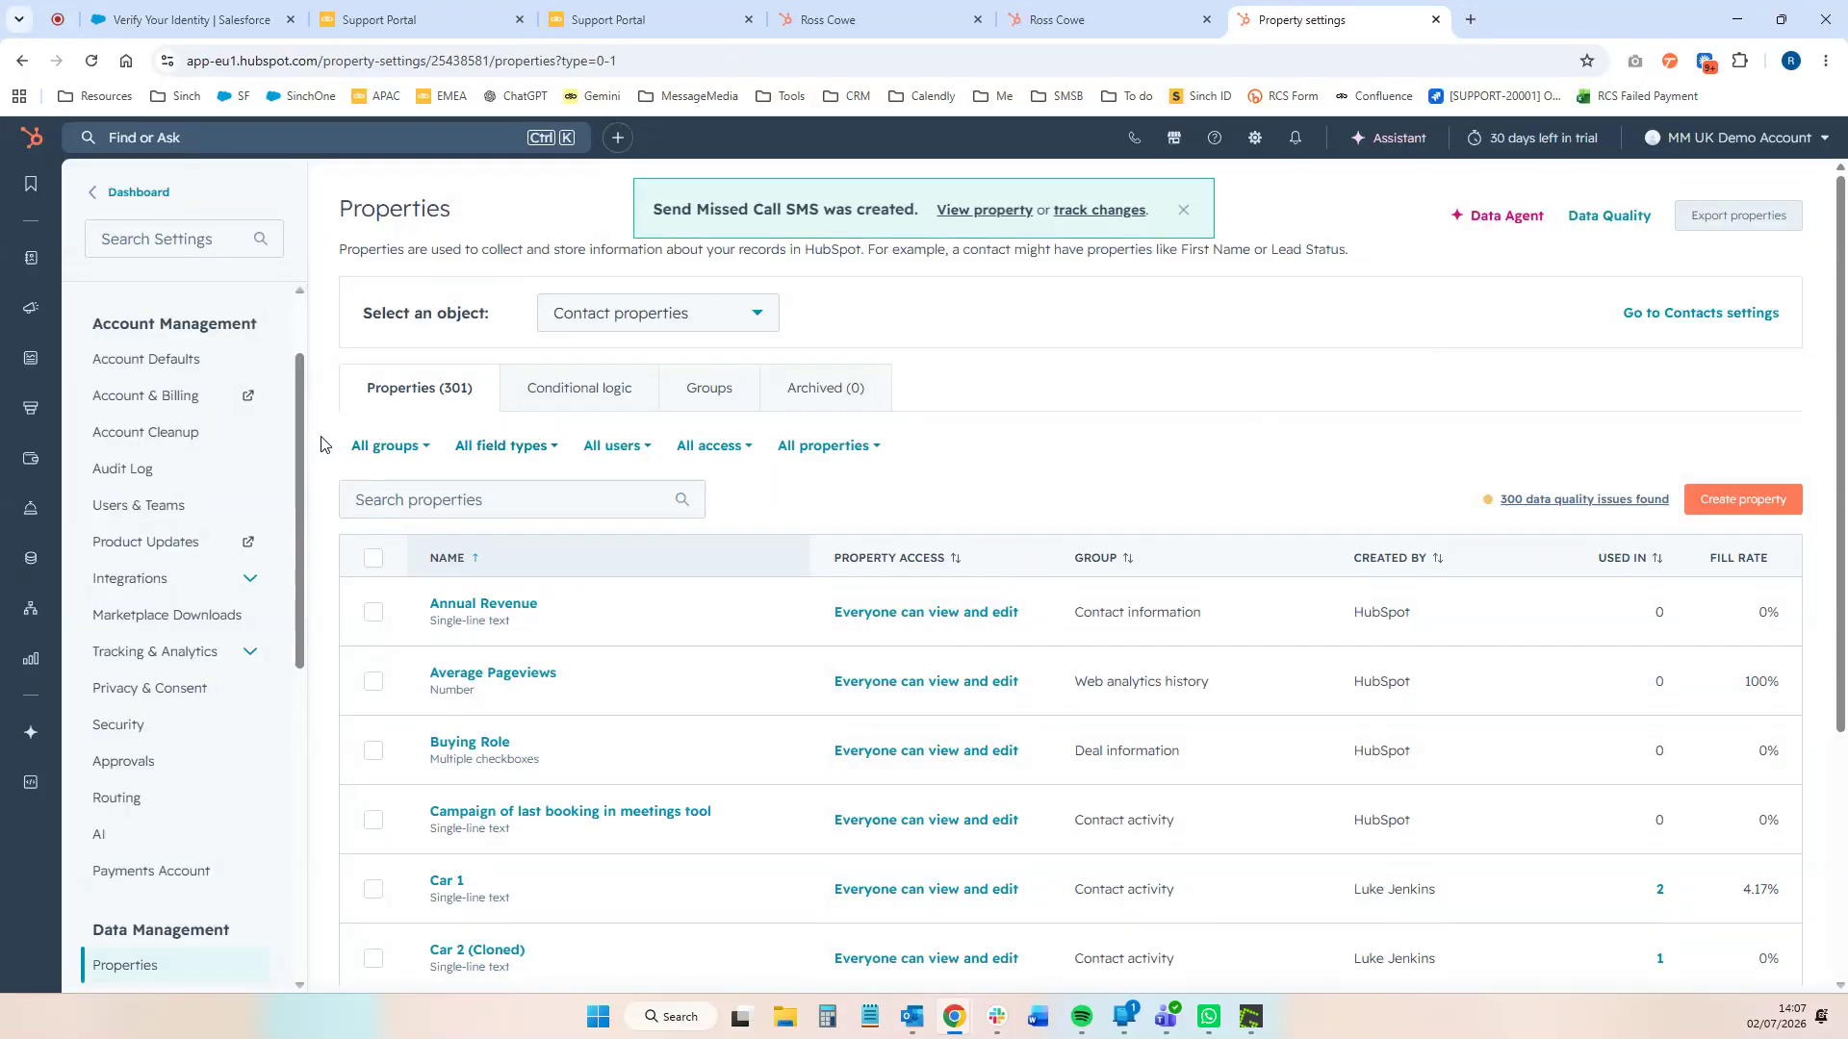
- Return to the already open contact record and close its list of all properties
mouse_move(31, 258)
left_click(105, 260)
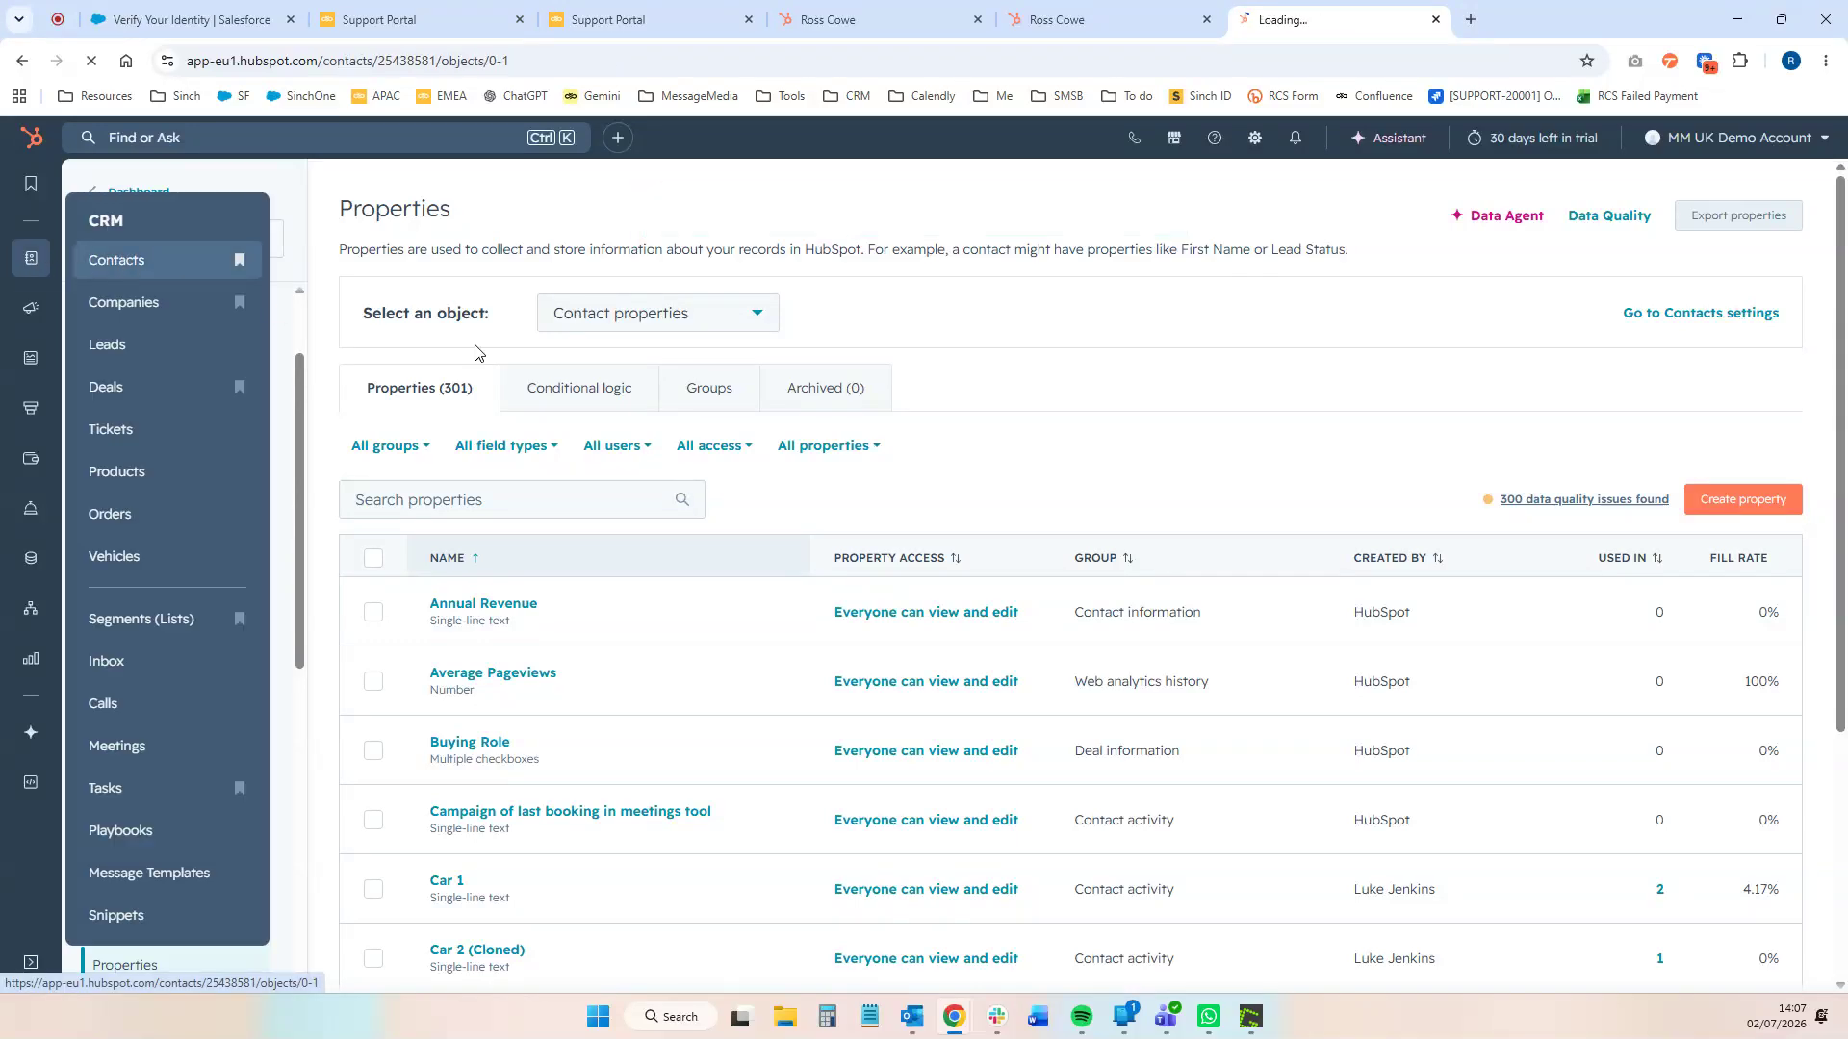
left_click(1026, 23)
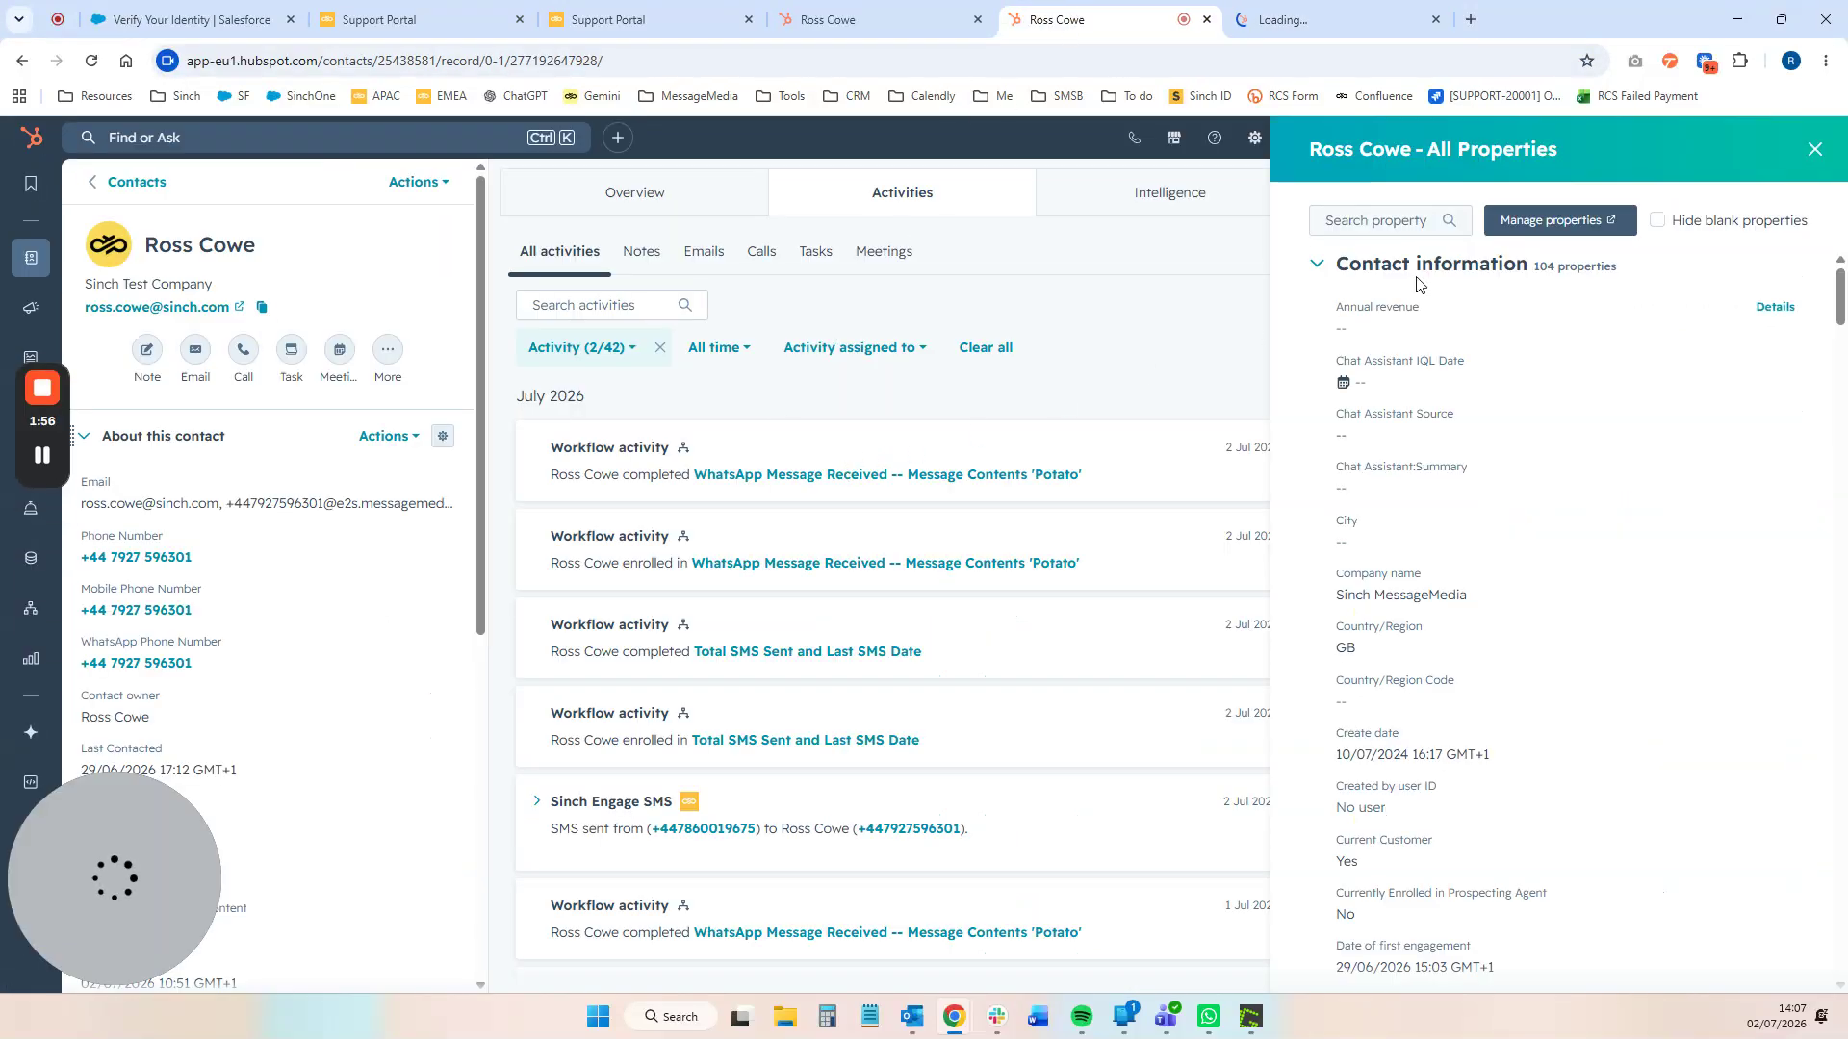
left_click(1814, 150)
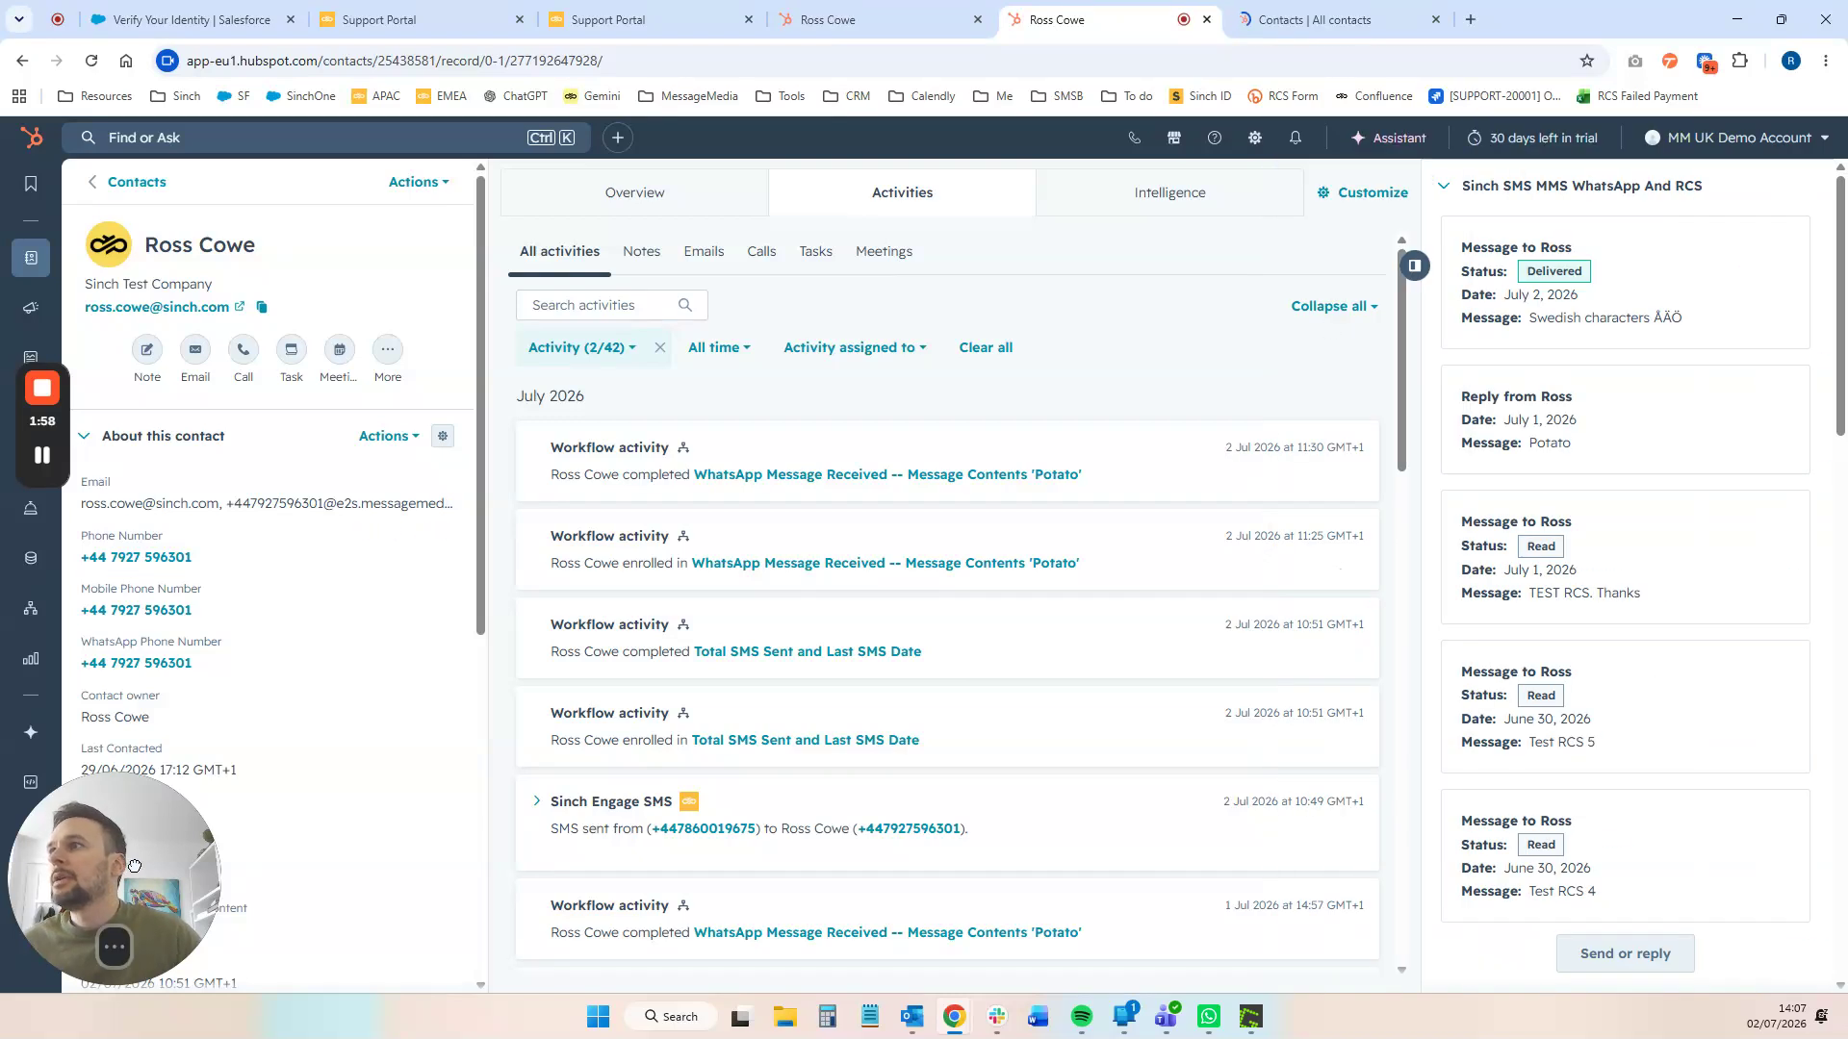
left_click_drag(133, 861, 697, 857)
- Try to find the new property for the About this contact card by searching for "send m" and "missed"
left_click(383, 436)
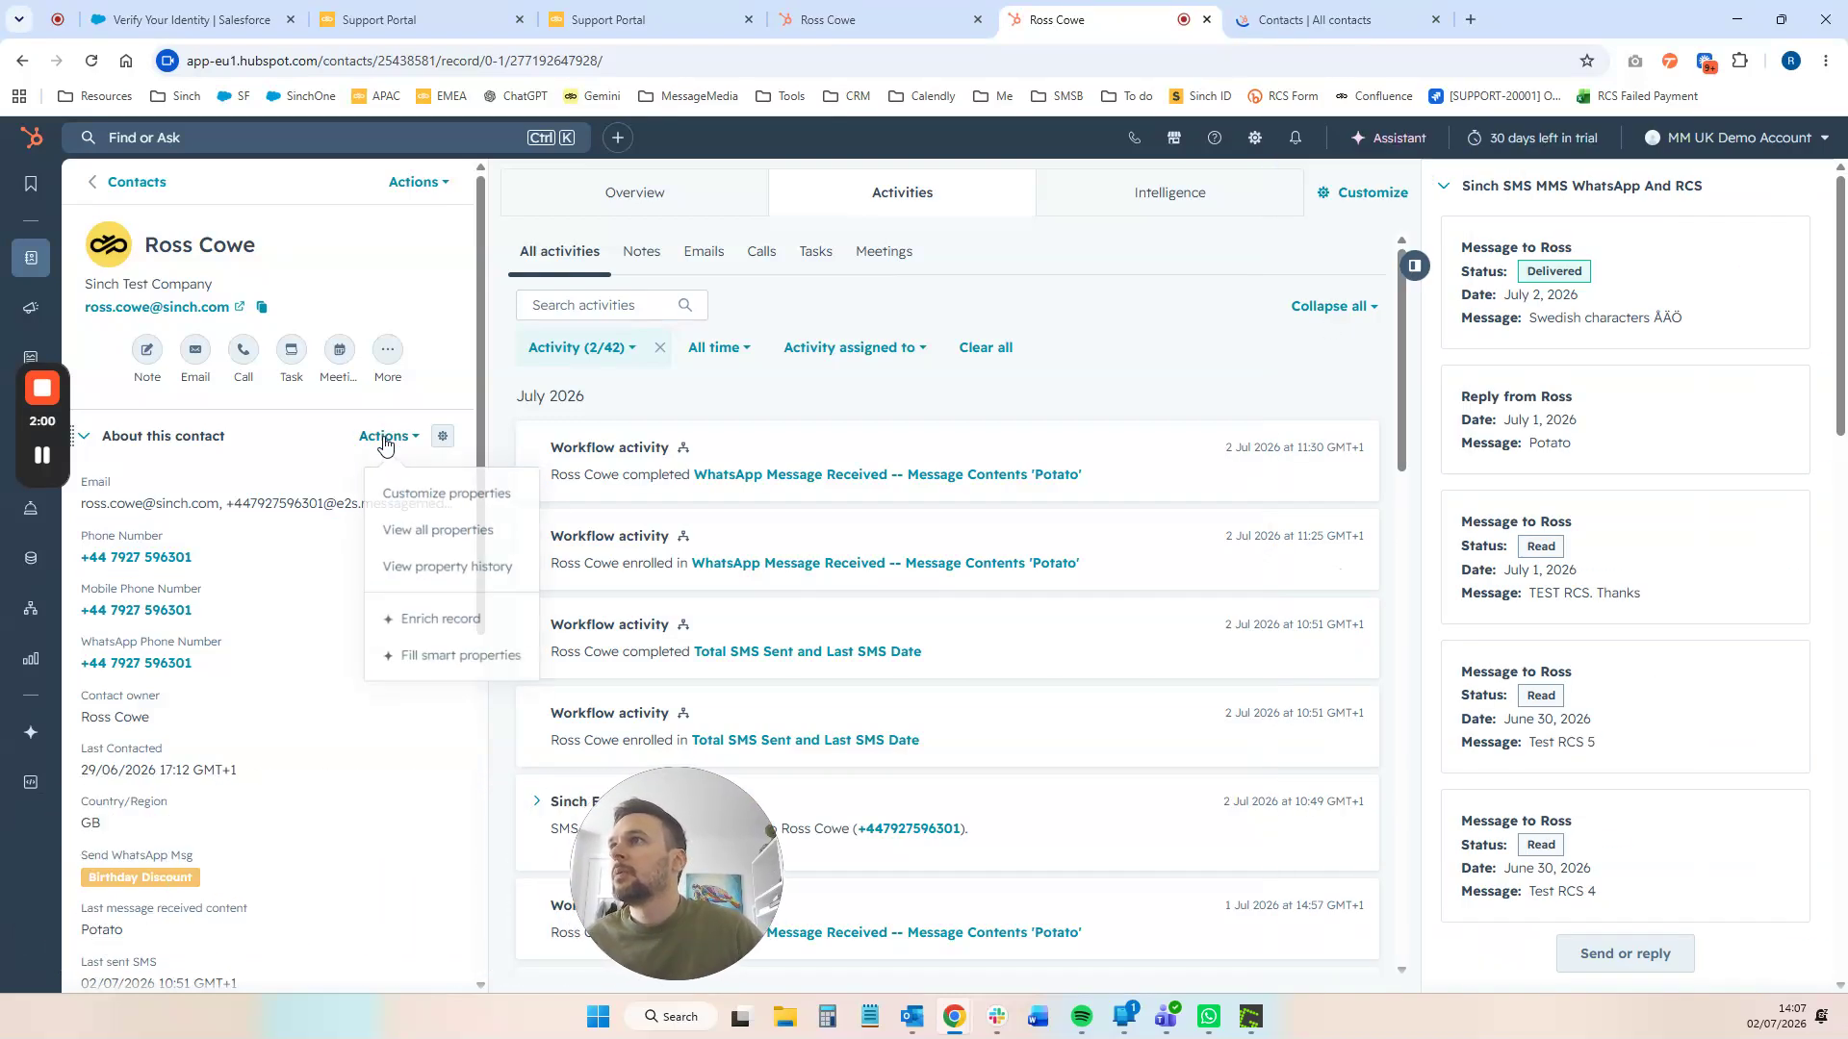
left_click(410, 497)
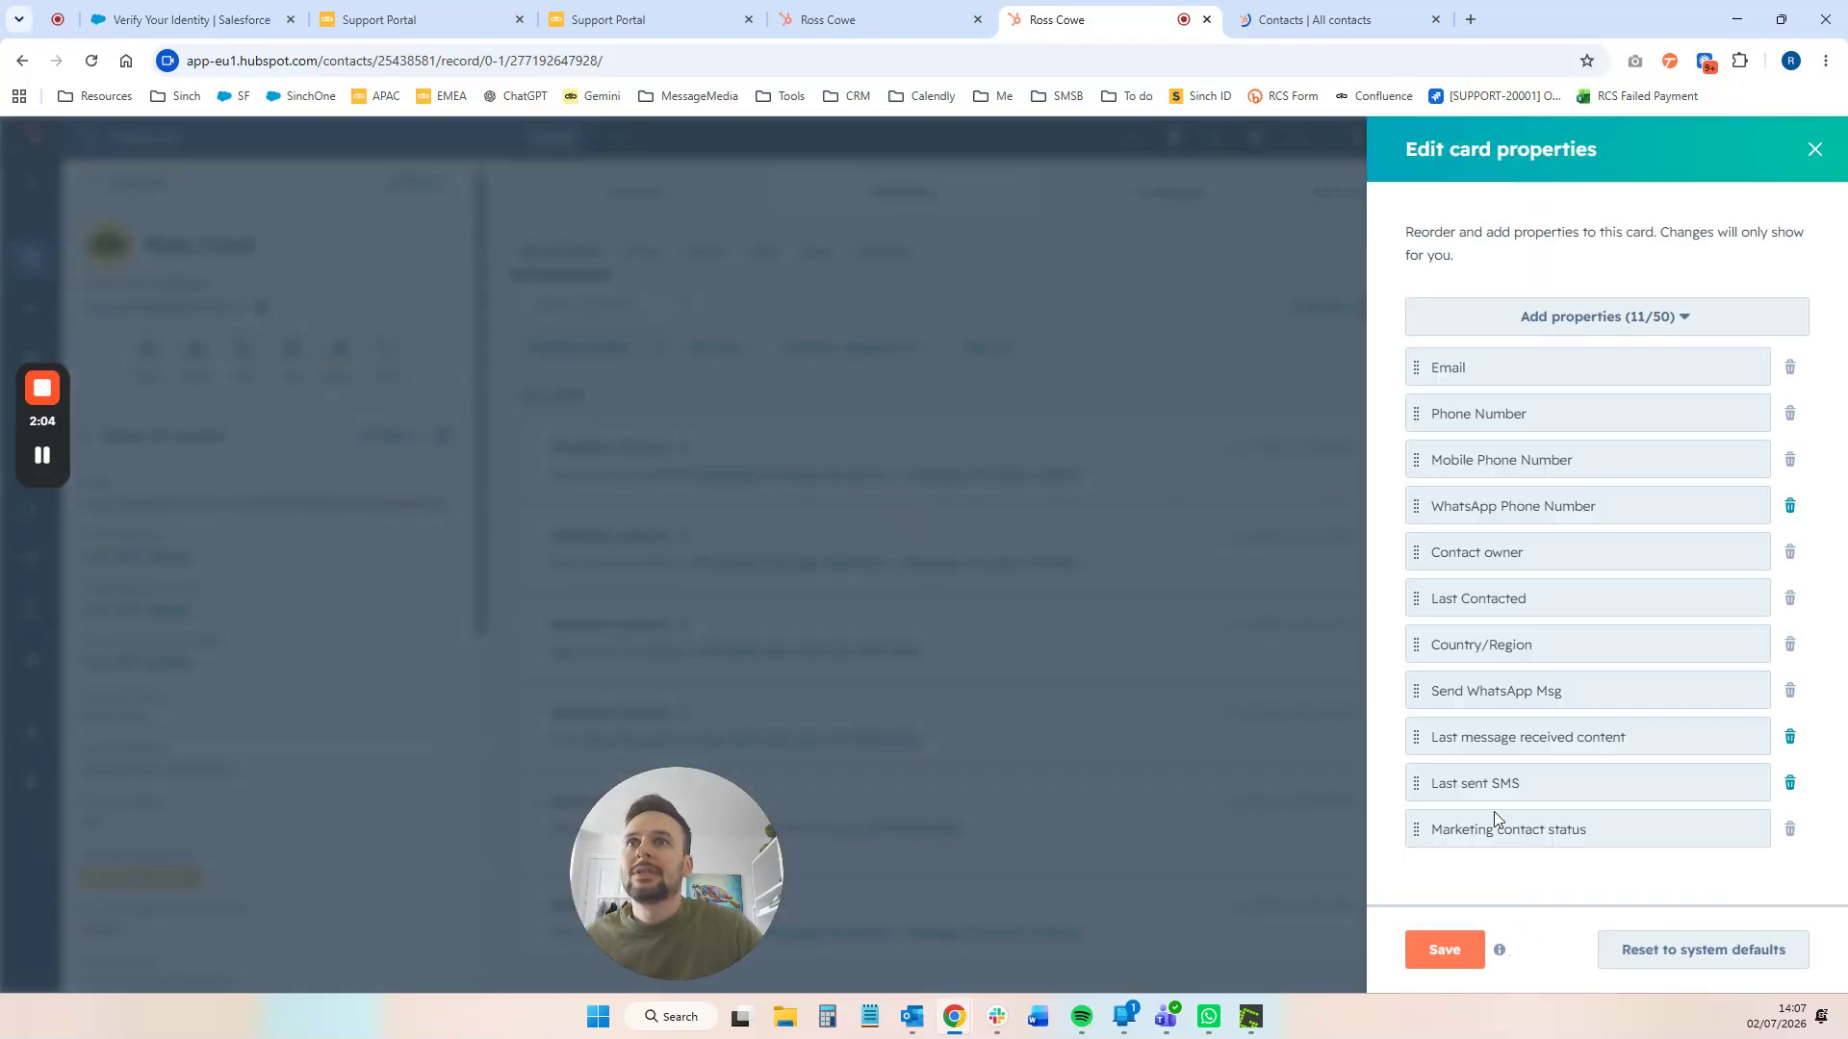
left_click(1626, 319)
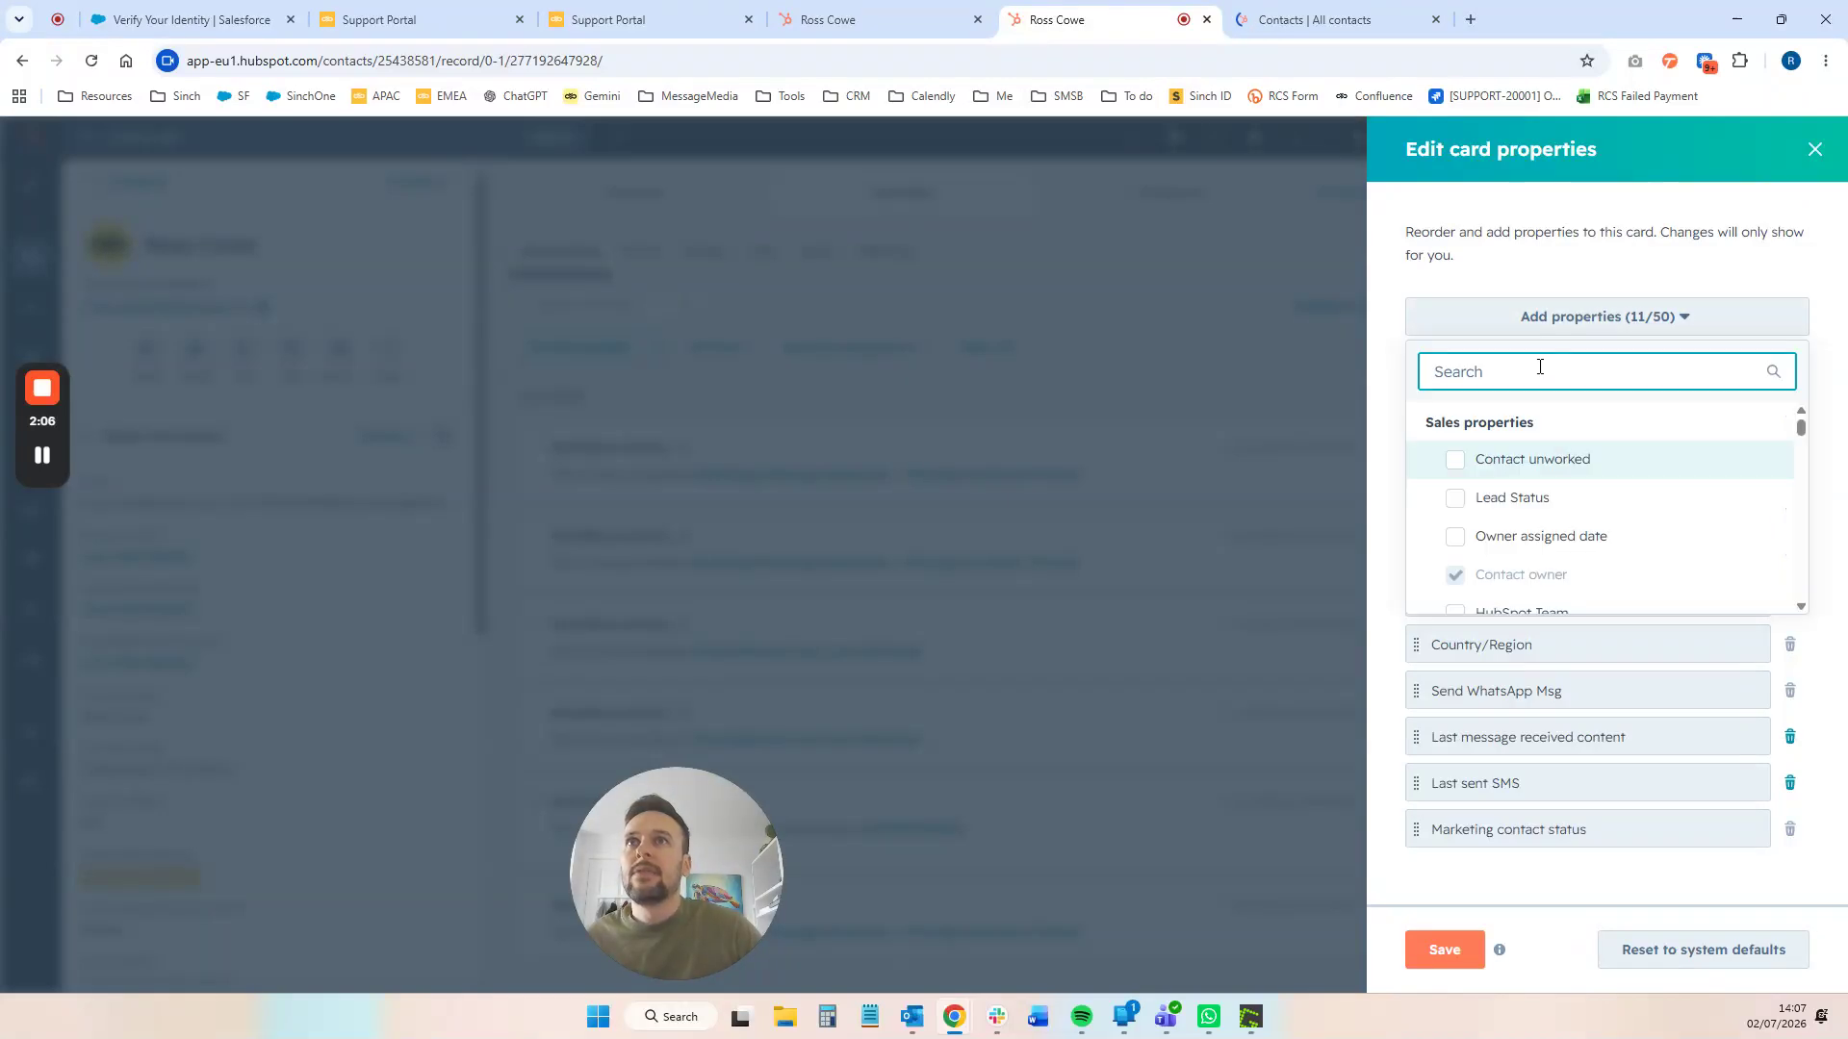
type("send m")
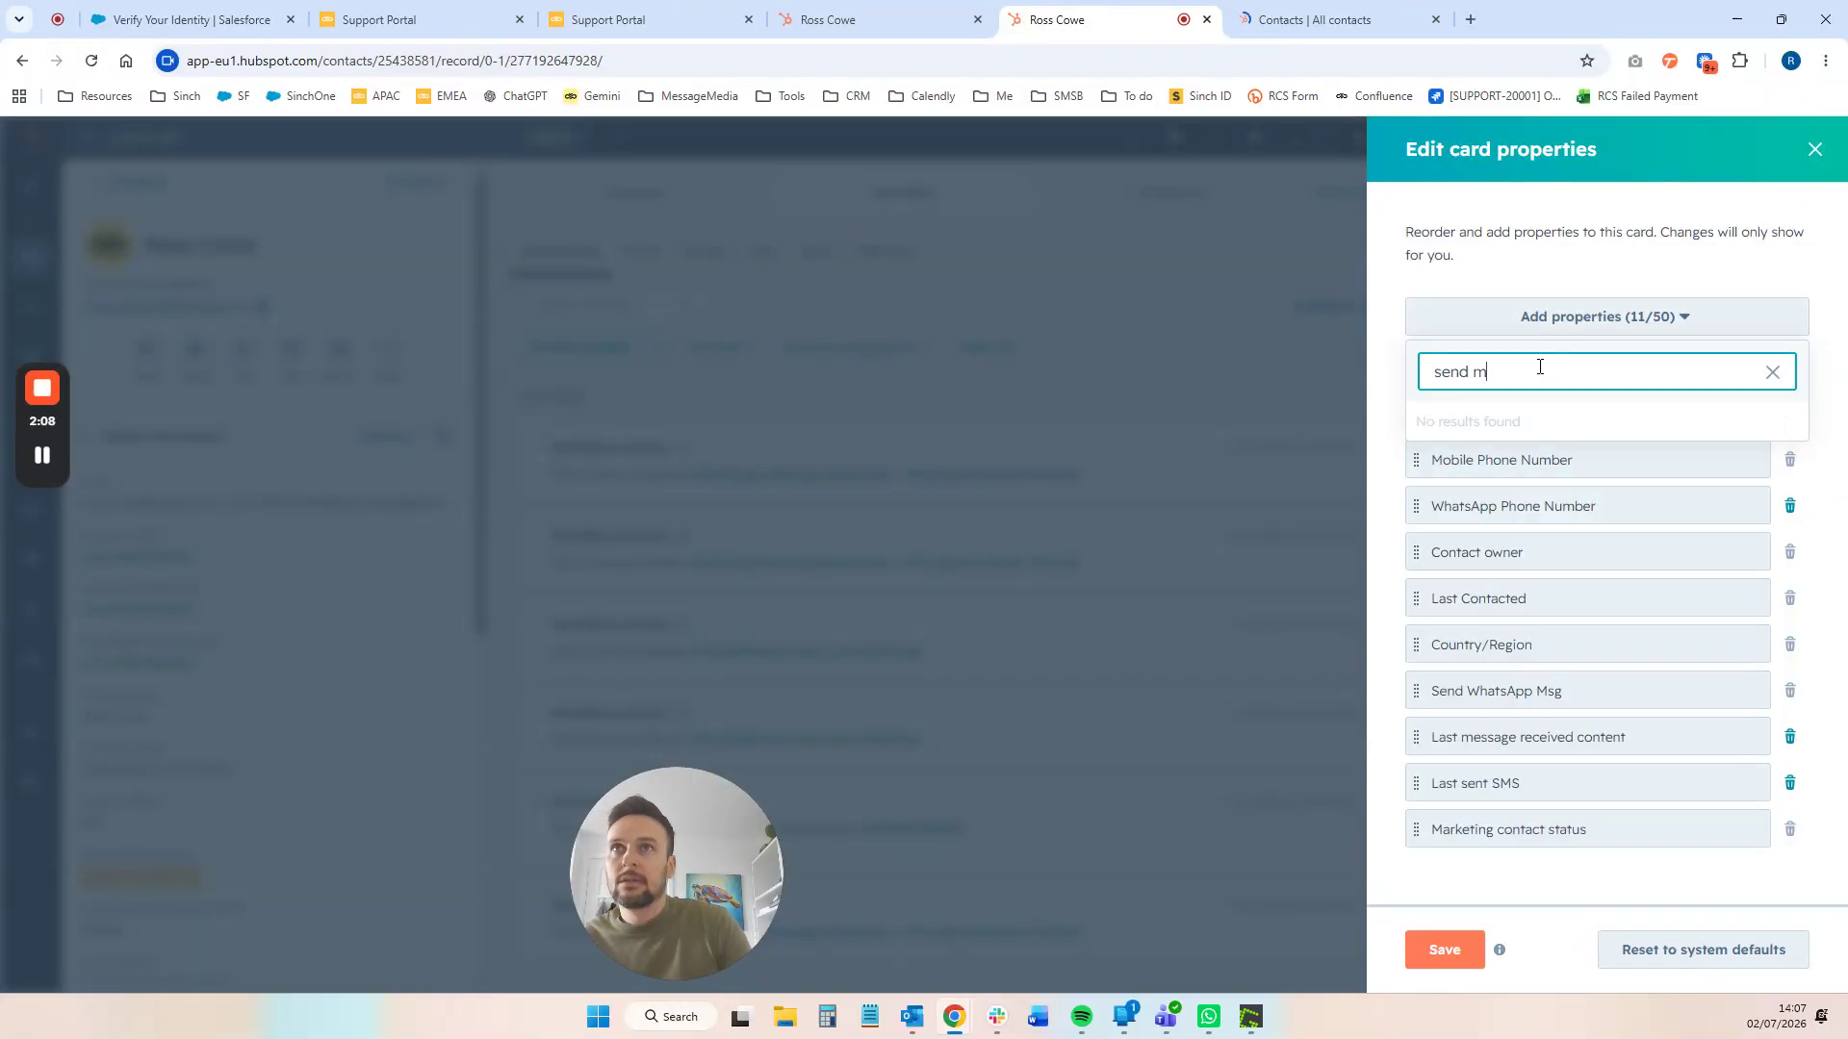
key("BackSpace")
key("BackSpace")
key("BackSpace")
key("BackSpace")
key("BackSpace")
key("BackSpace")
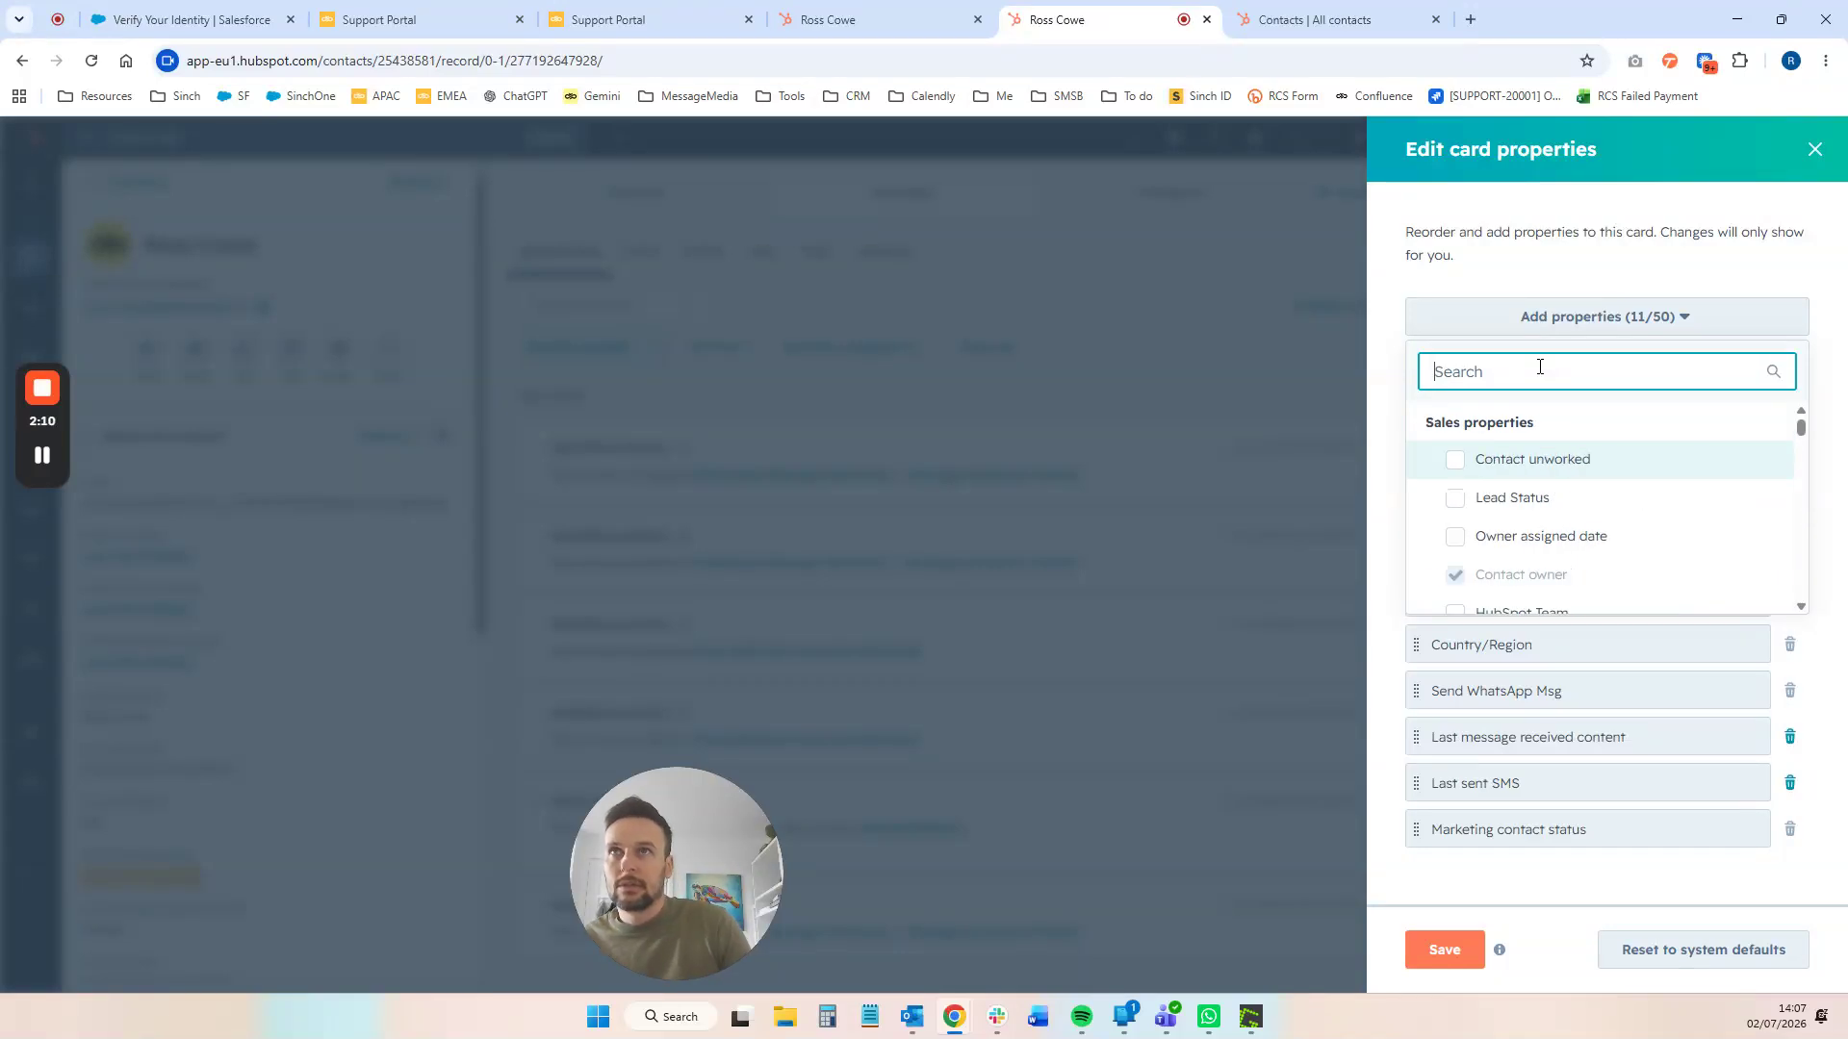
type("missed")
left_click_drag(1539, 367, 1423, 383)
key("BackSpace")
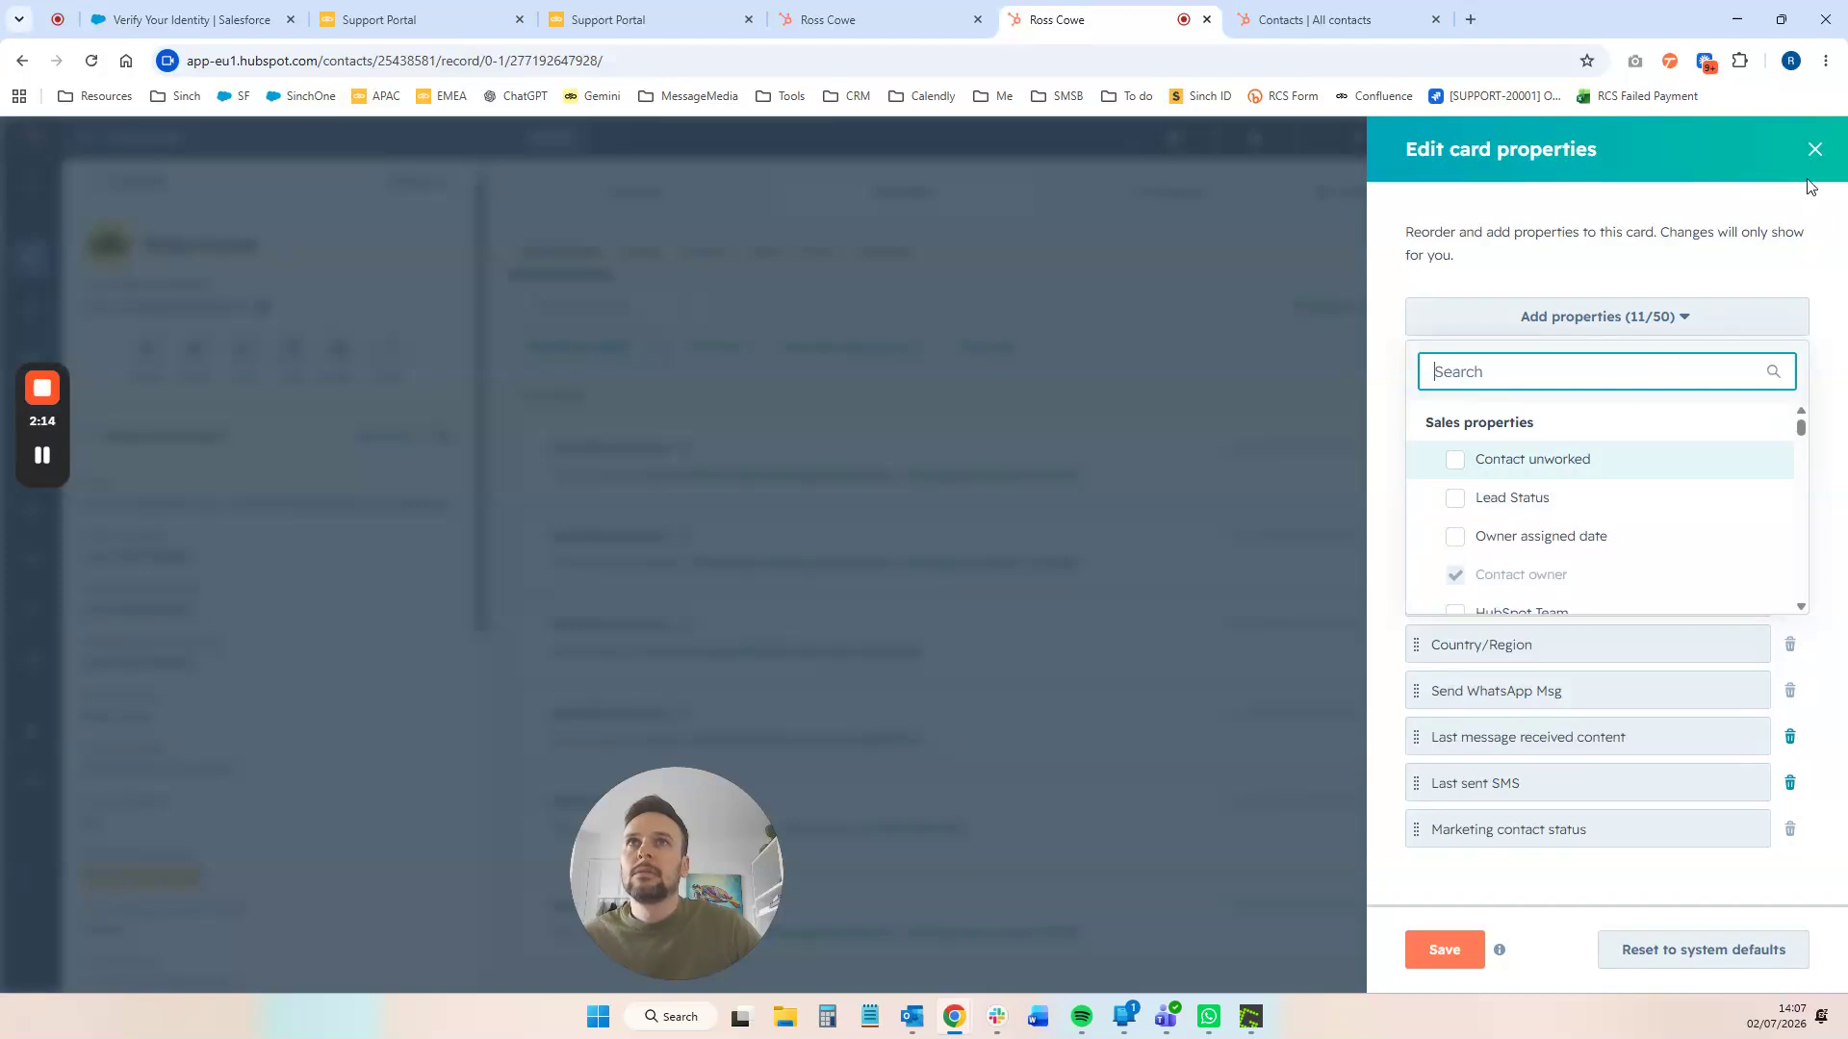
left_click(1814, 150)
- Reload the record and add Send Missed Call SMS to the About this contact card, directly below Send WhatsApp Msg, saving the card
key("F5")
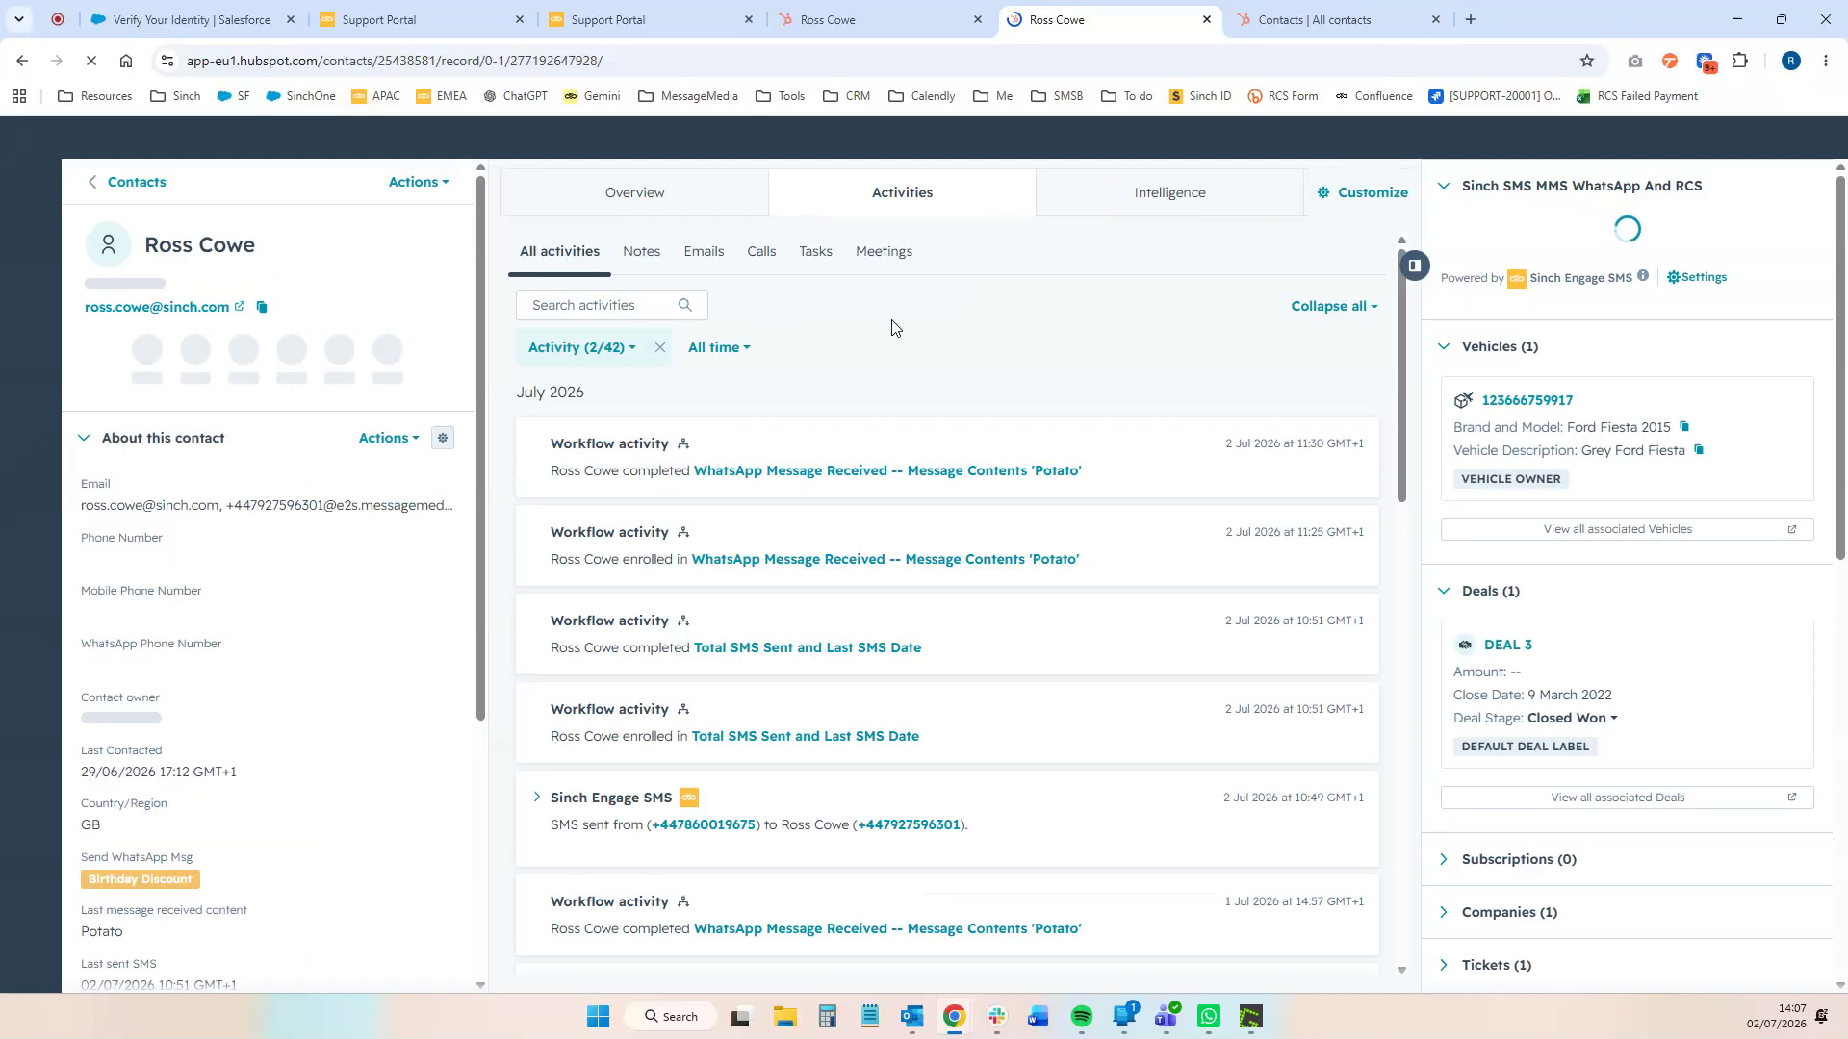
left_click(383, 435)
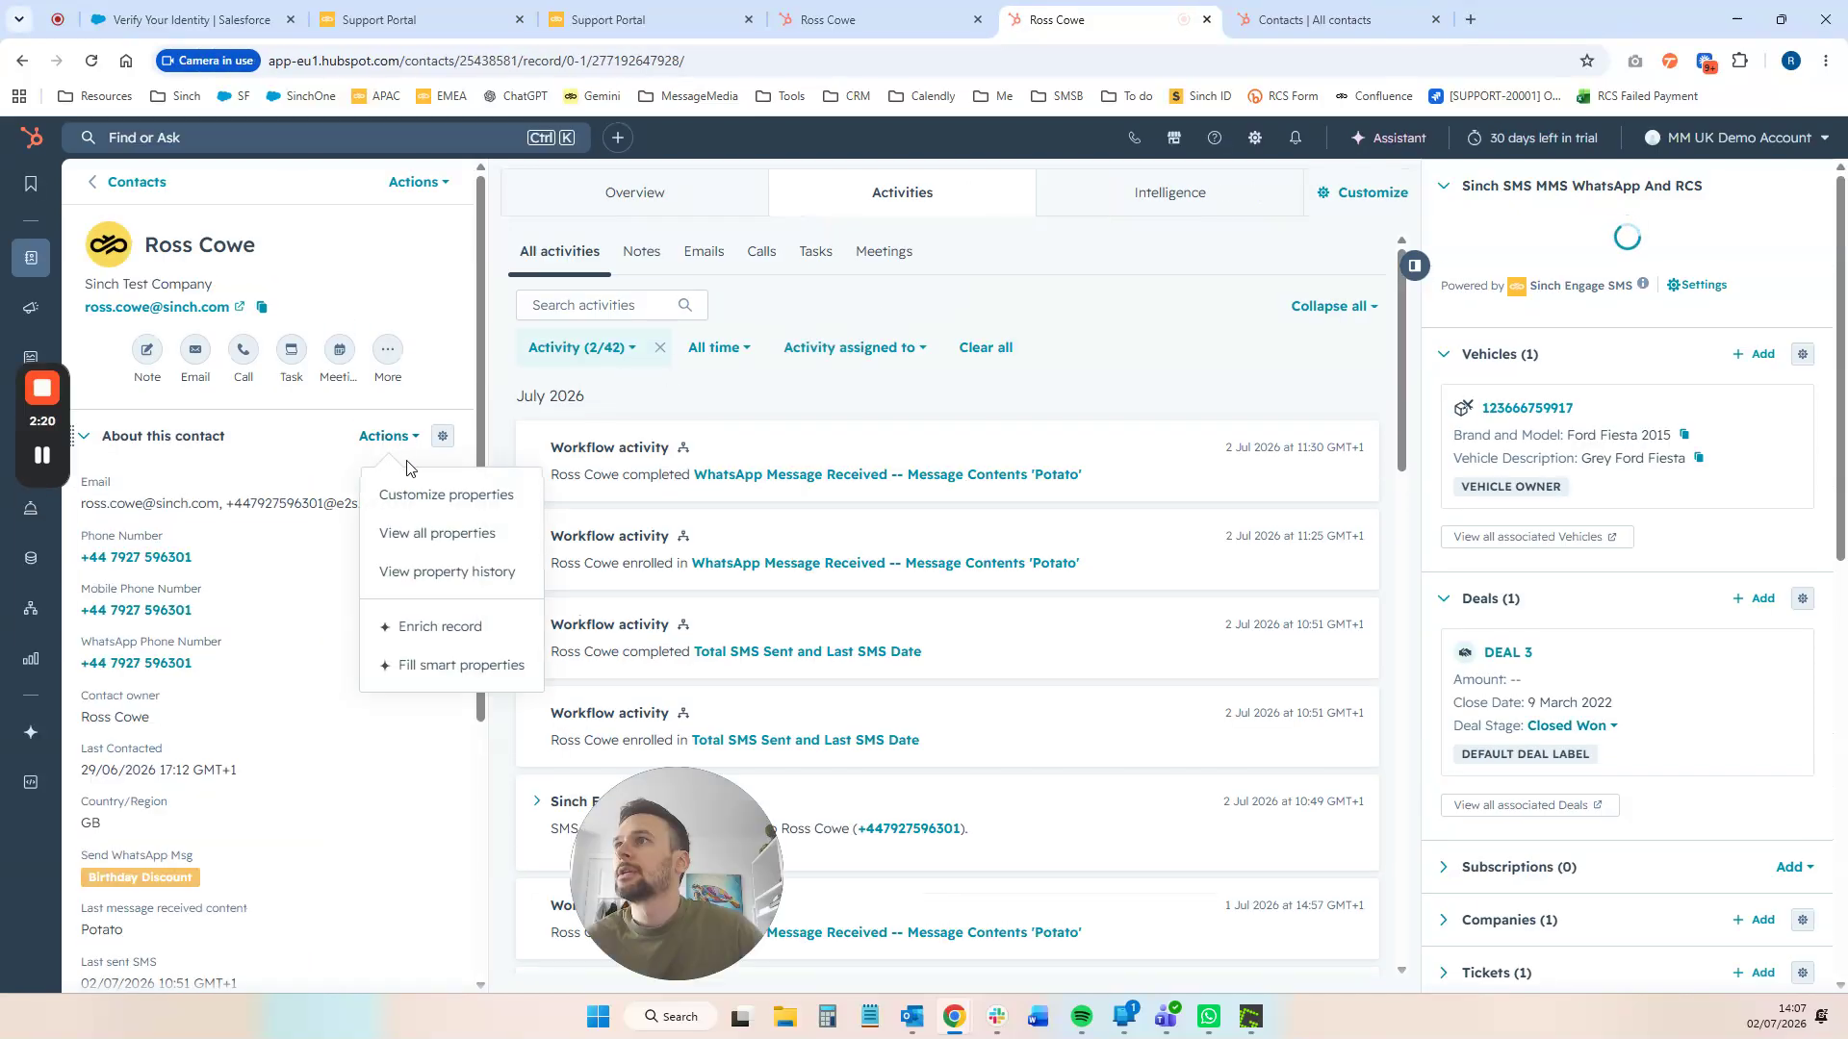
left_click(429, 496)
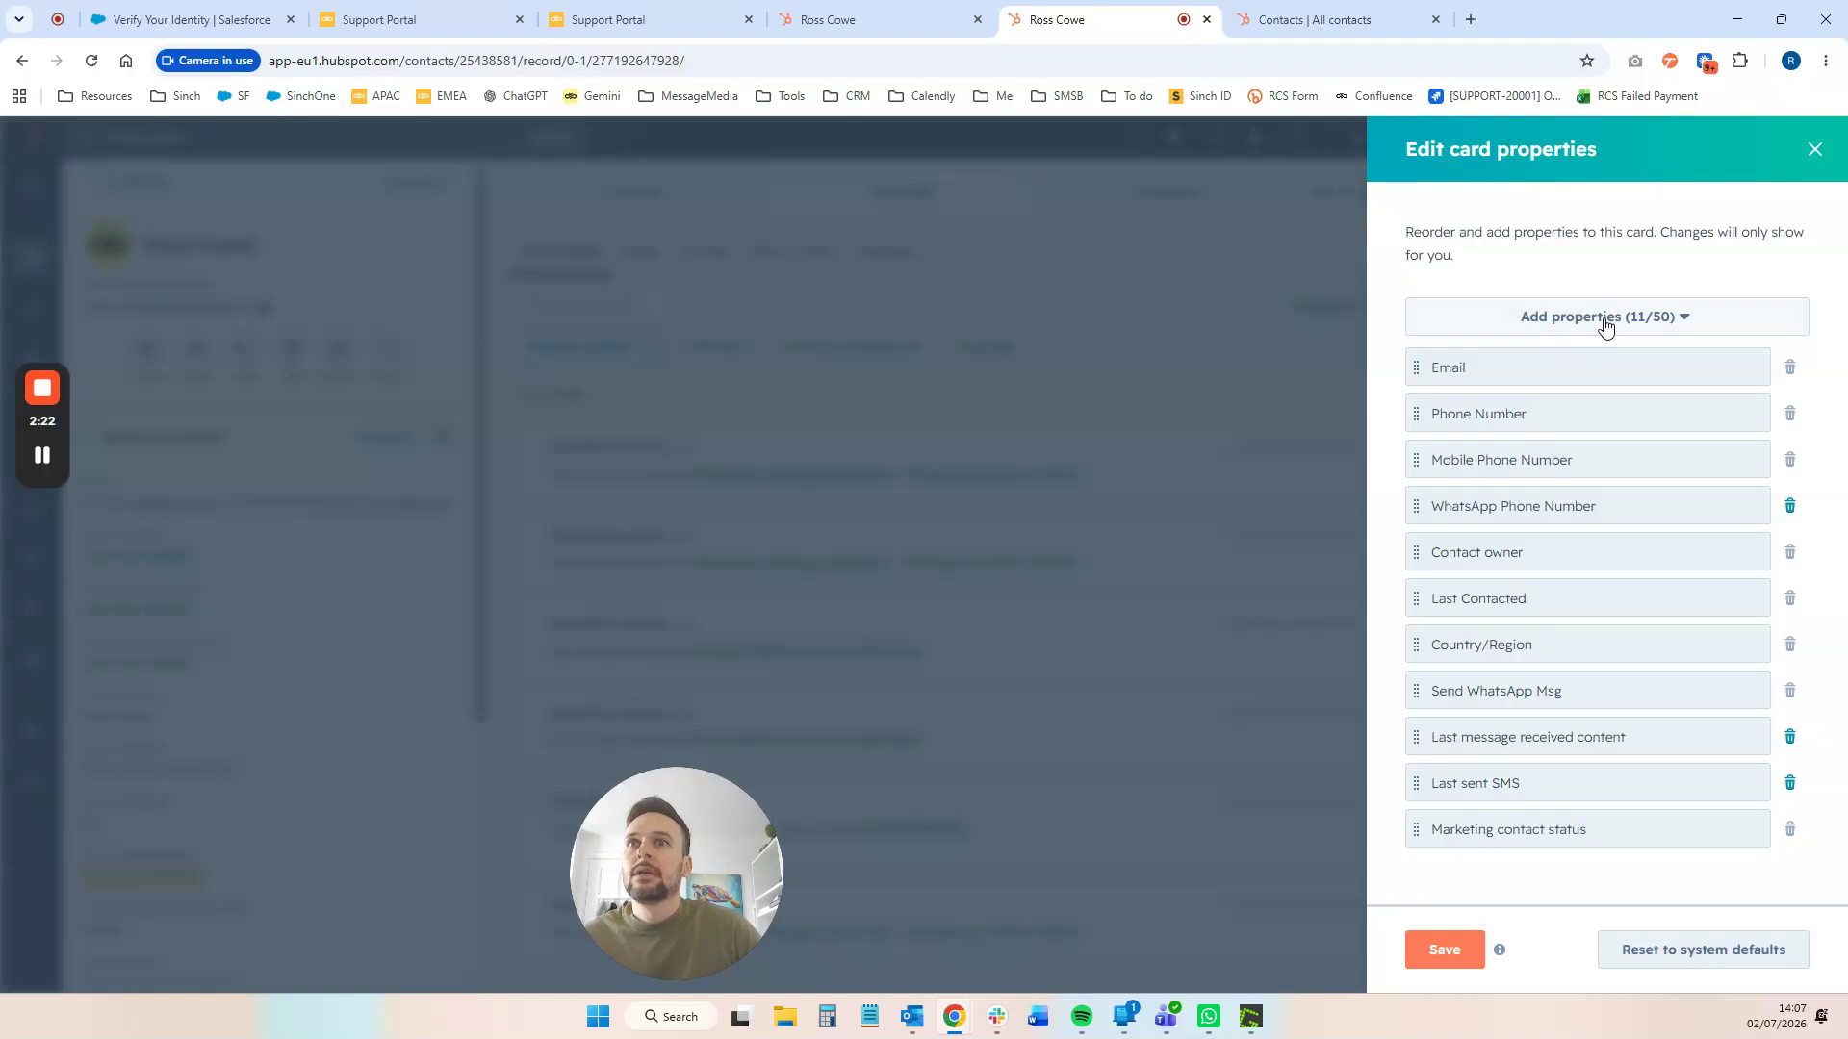
left_click(1605, 320)
type("missed")
left_click(1454, 460)
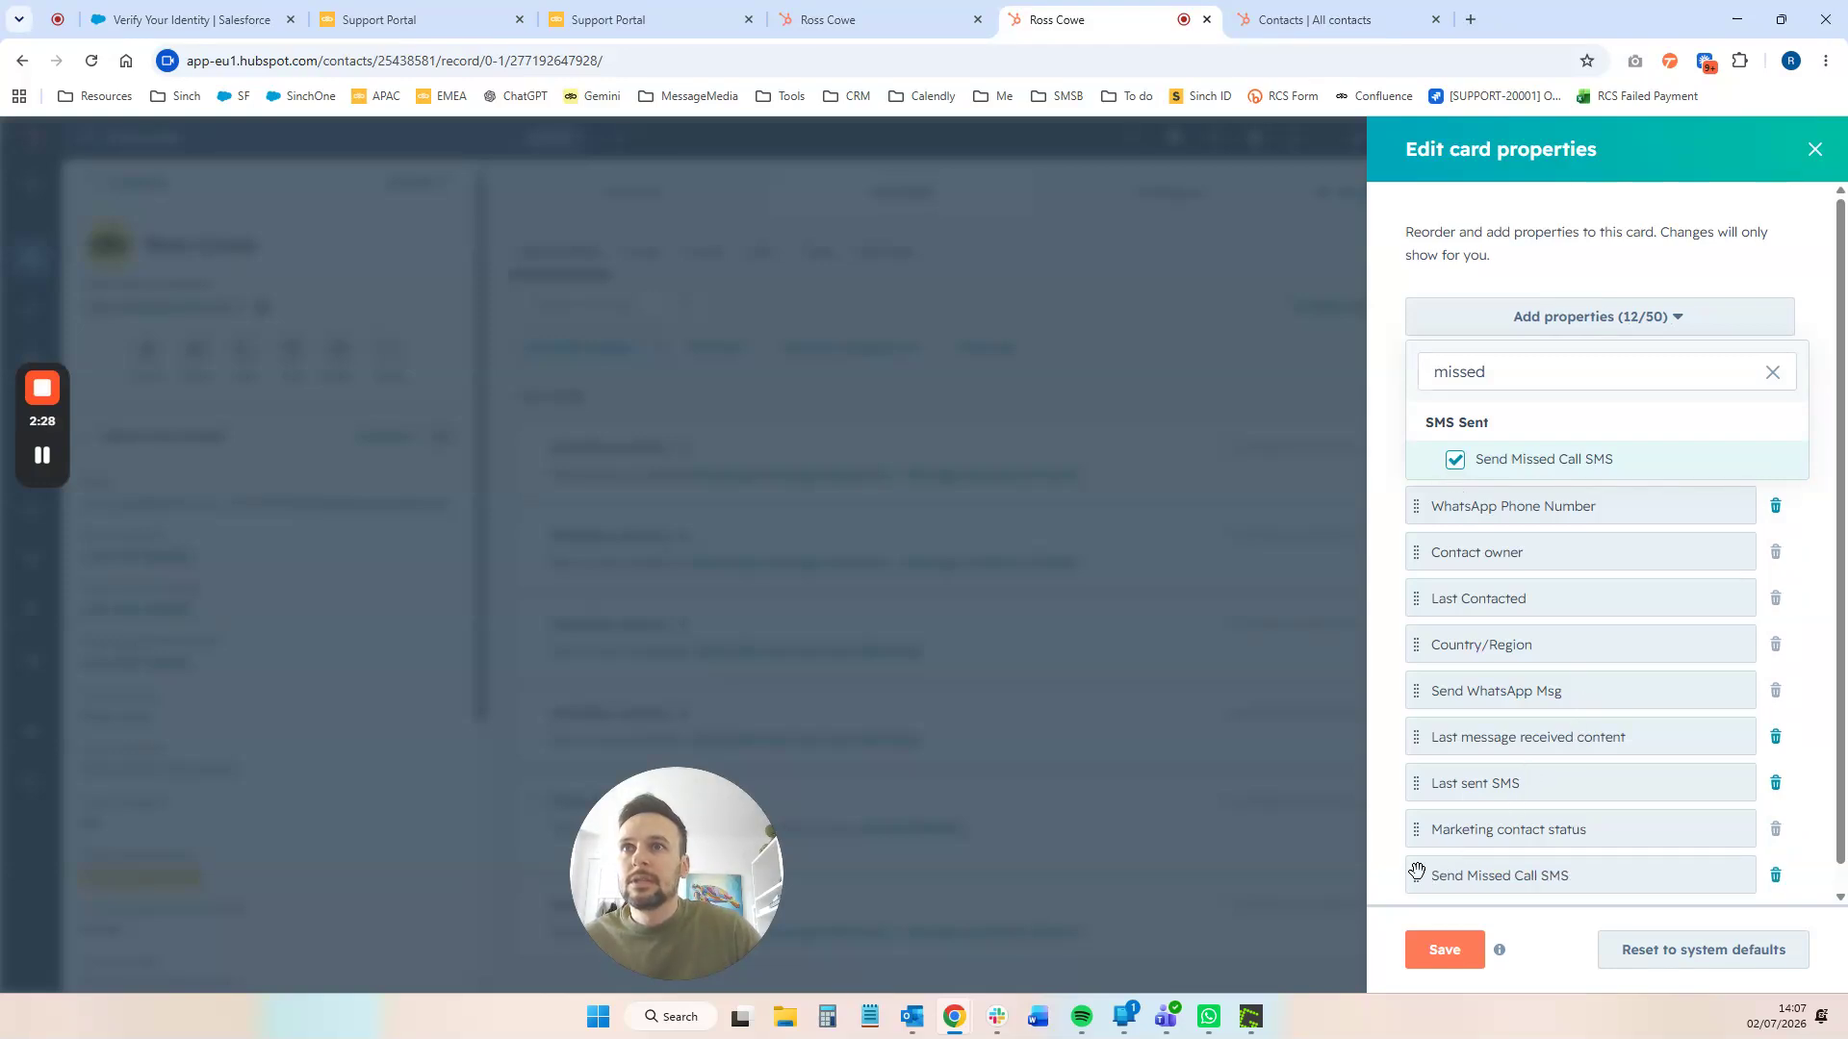
left_click_drag(1417, 871, 1411, 724)
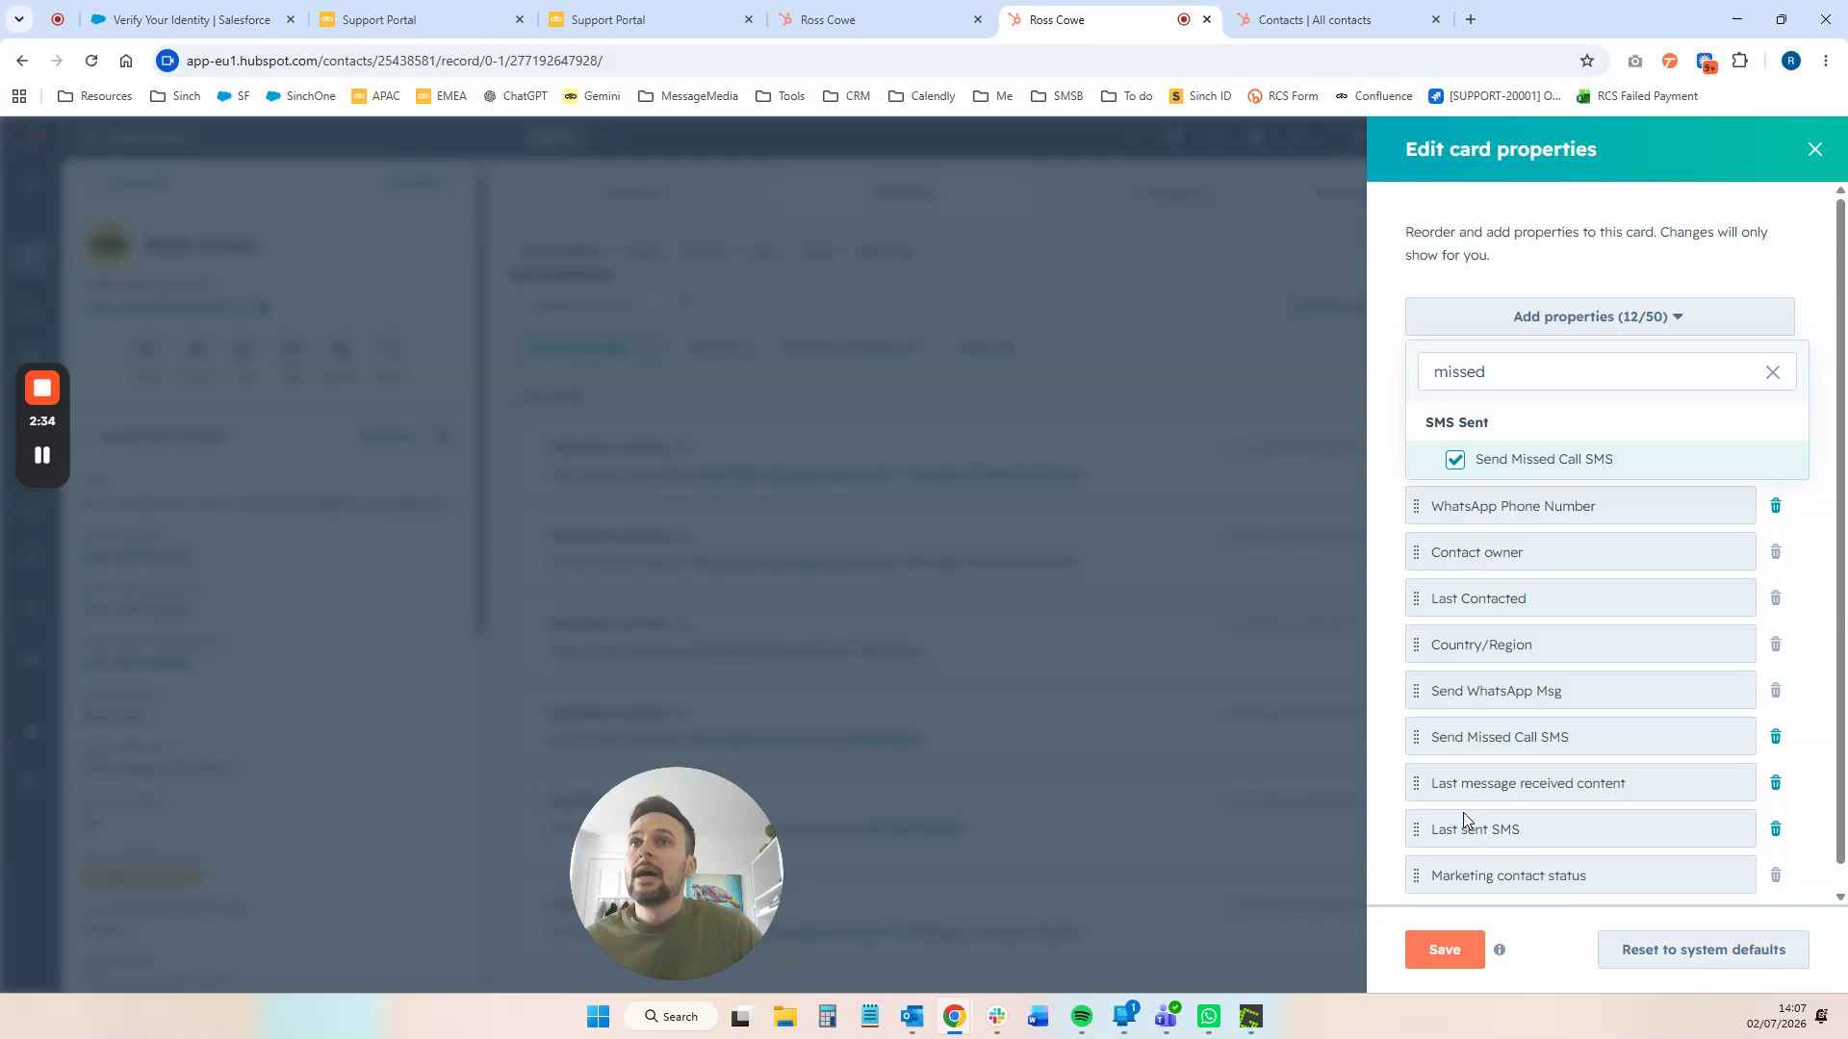
left_click(1442, 951)
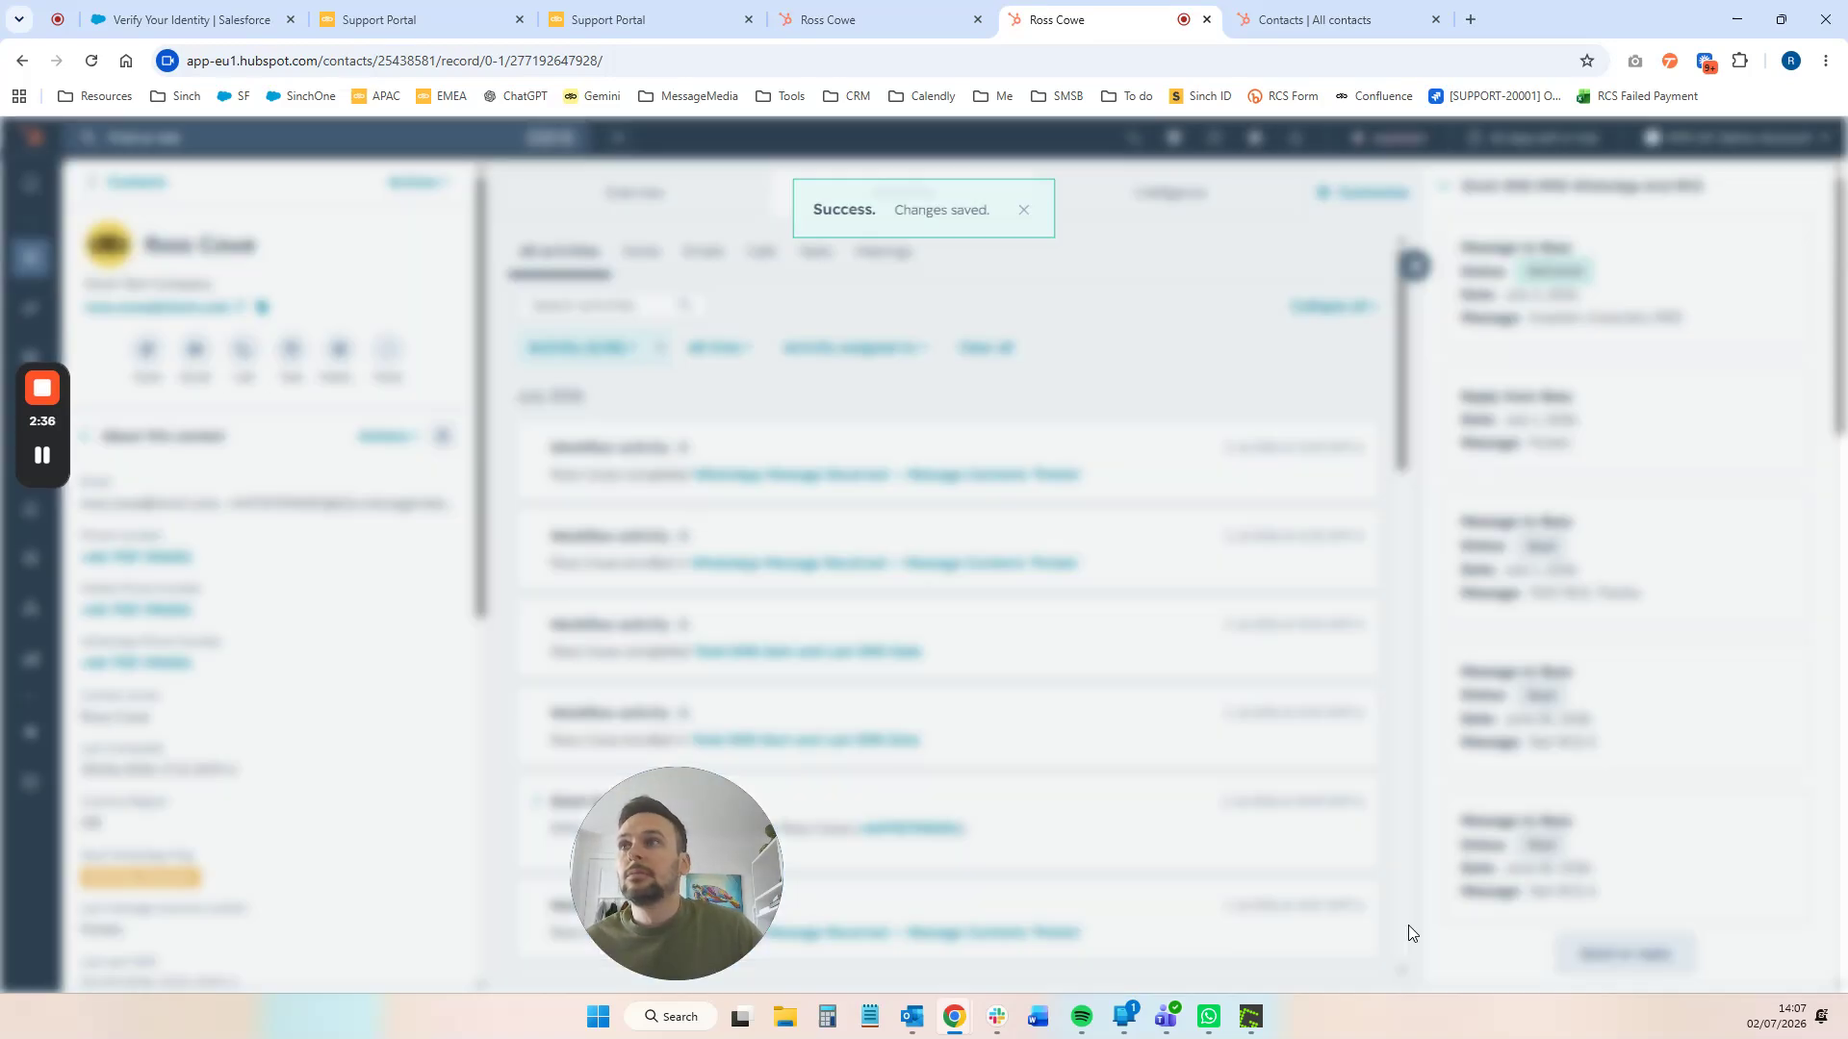
- Review the options offered by the contact's Send WhatsApp Msg property without changing its value
scroll(270, 713, "down", 1)
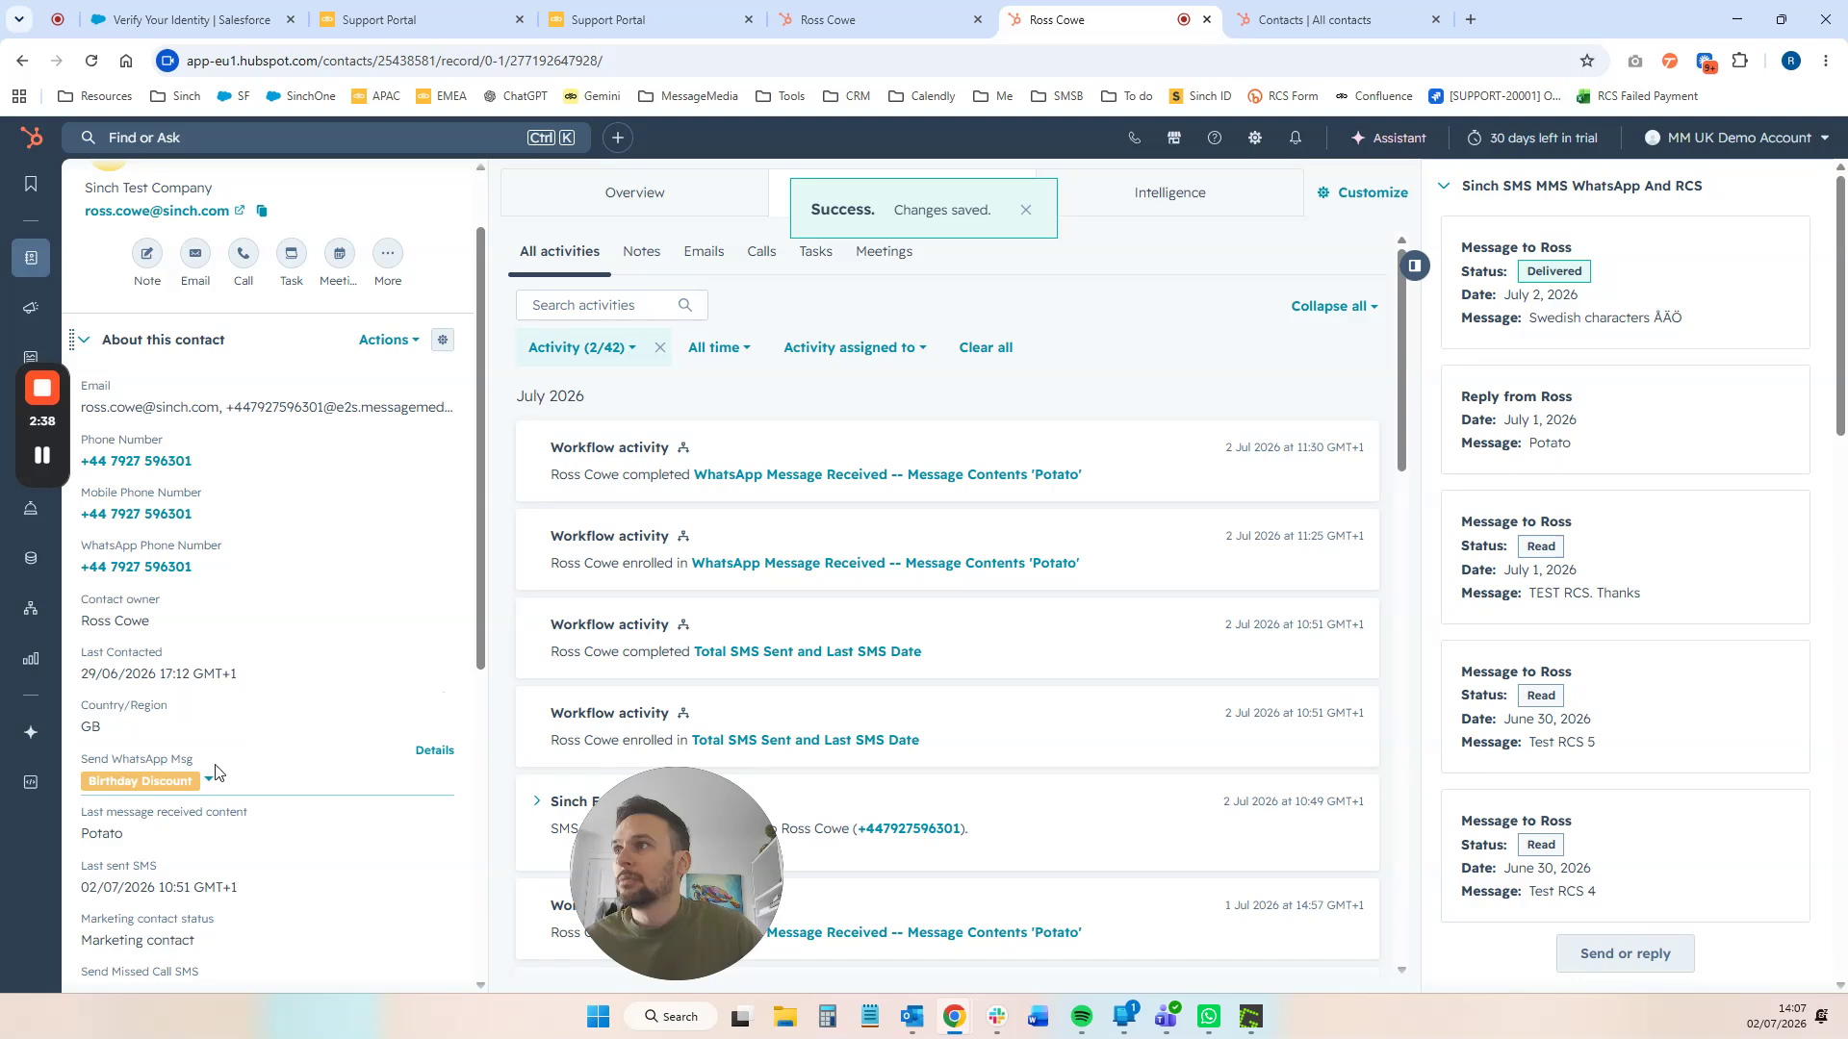
left_click(207, 784)
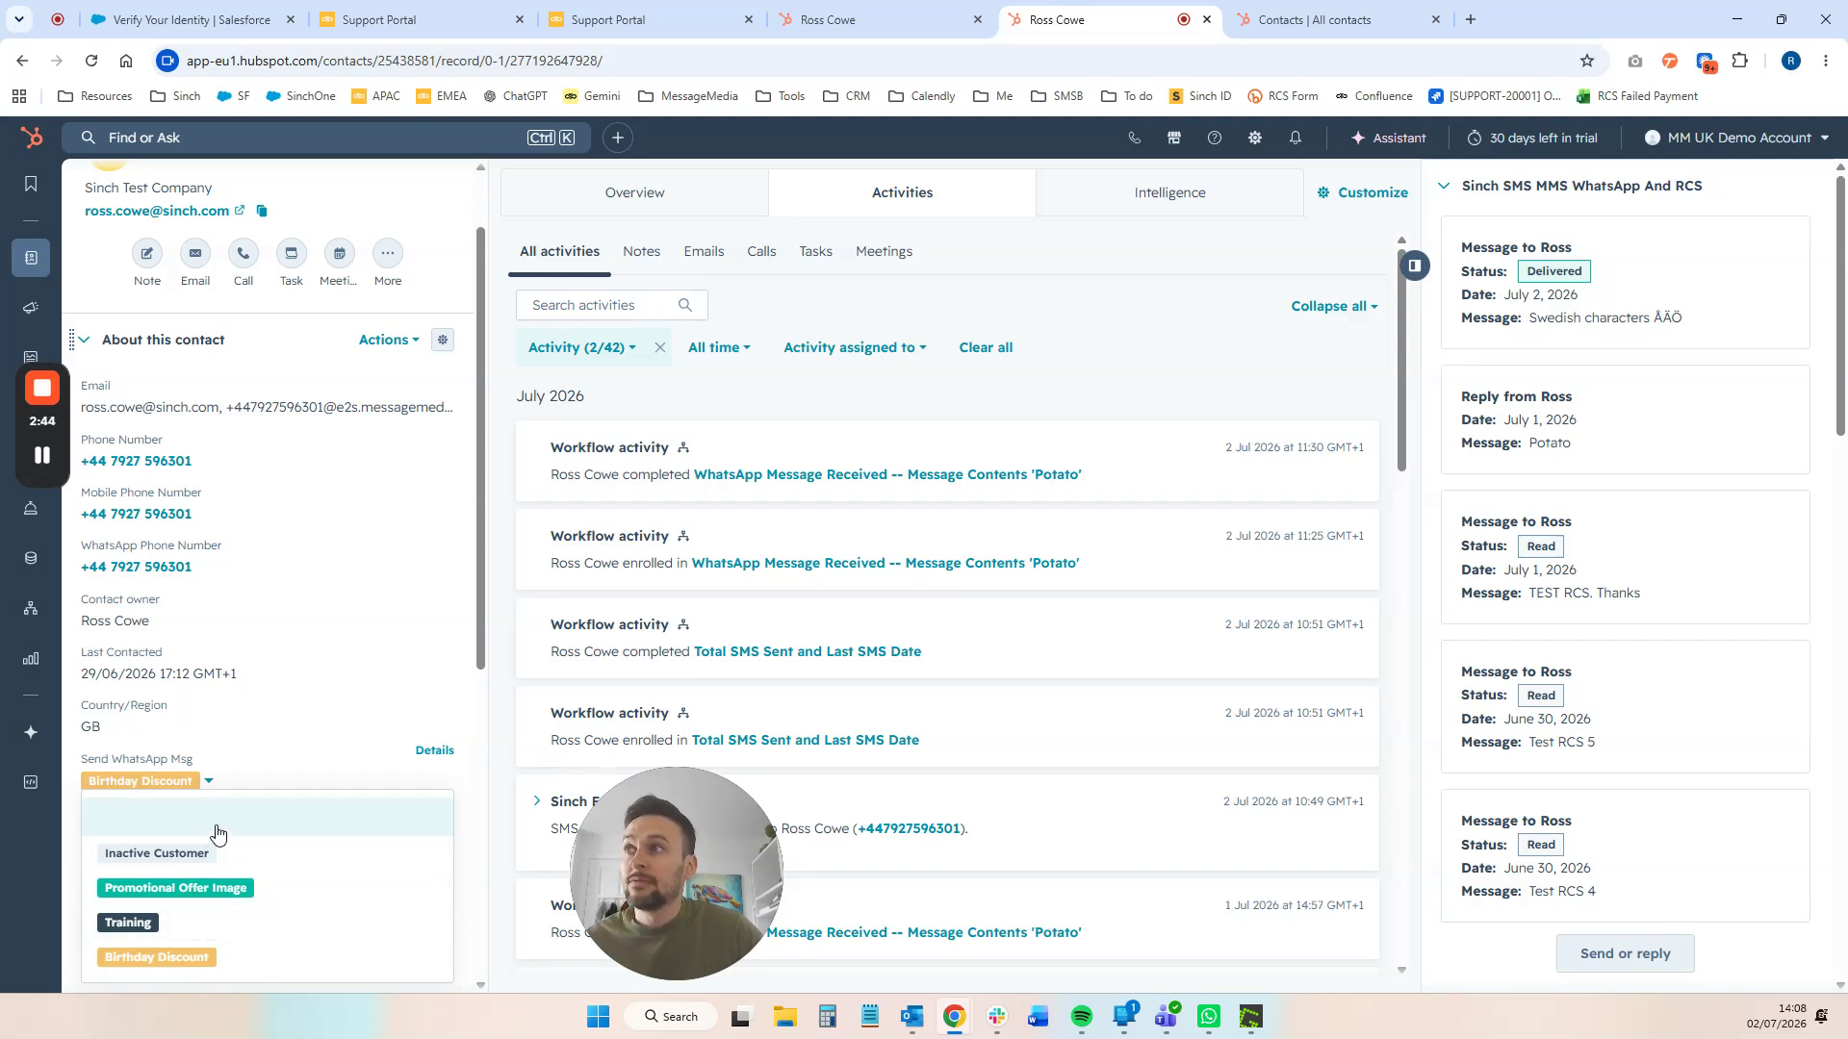
left_click(273, 767)
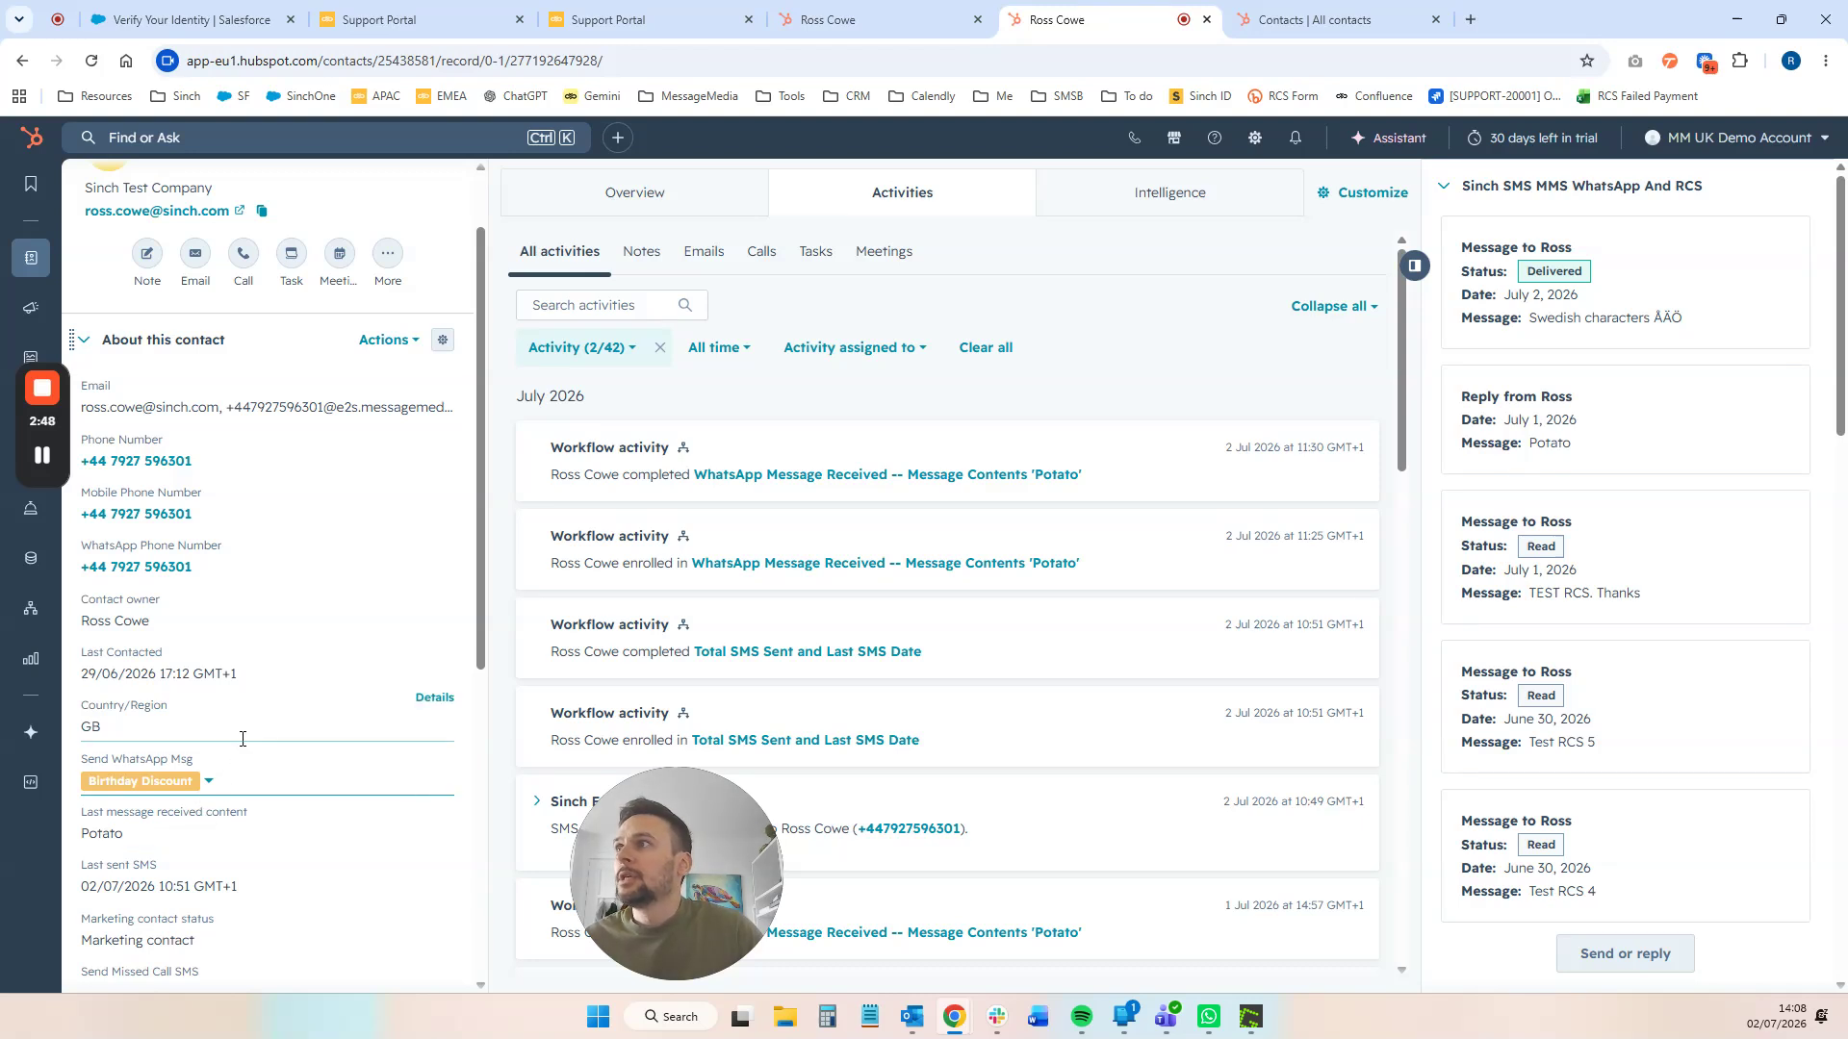
- Move Send Missed Call SMS directly below Send WhatsApp Msg on the About this contact card, save, and view the property's options
scroll(199, 809, "down", 1)
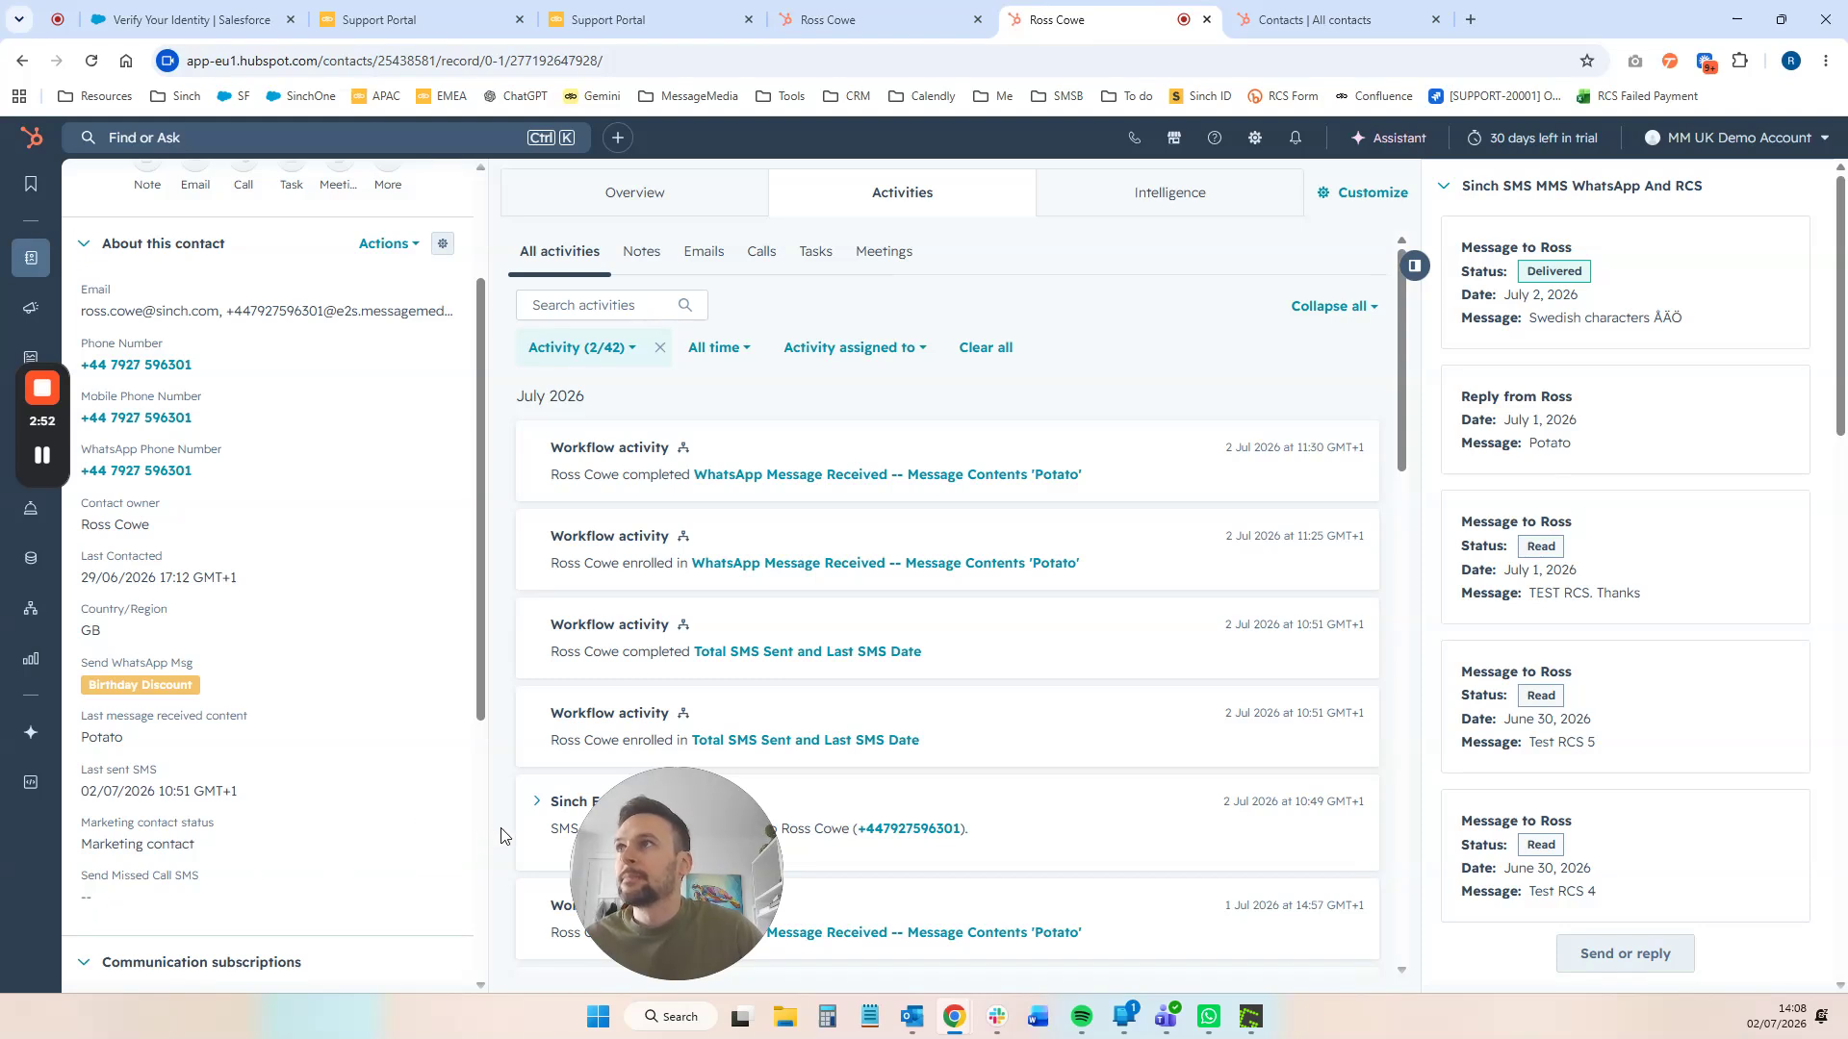
left_click(390, 244)
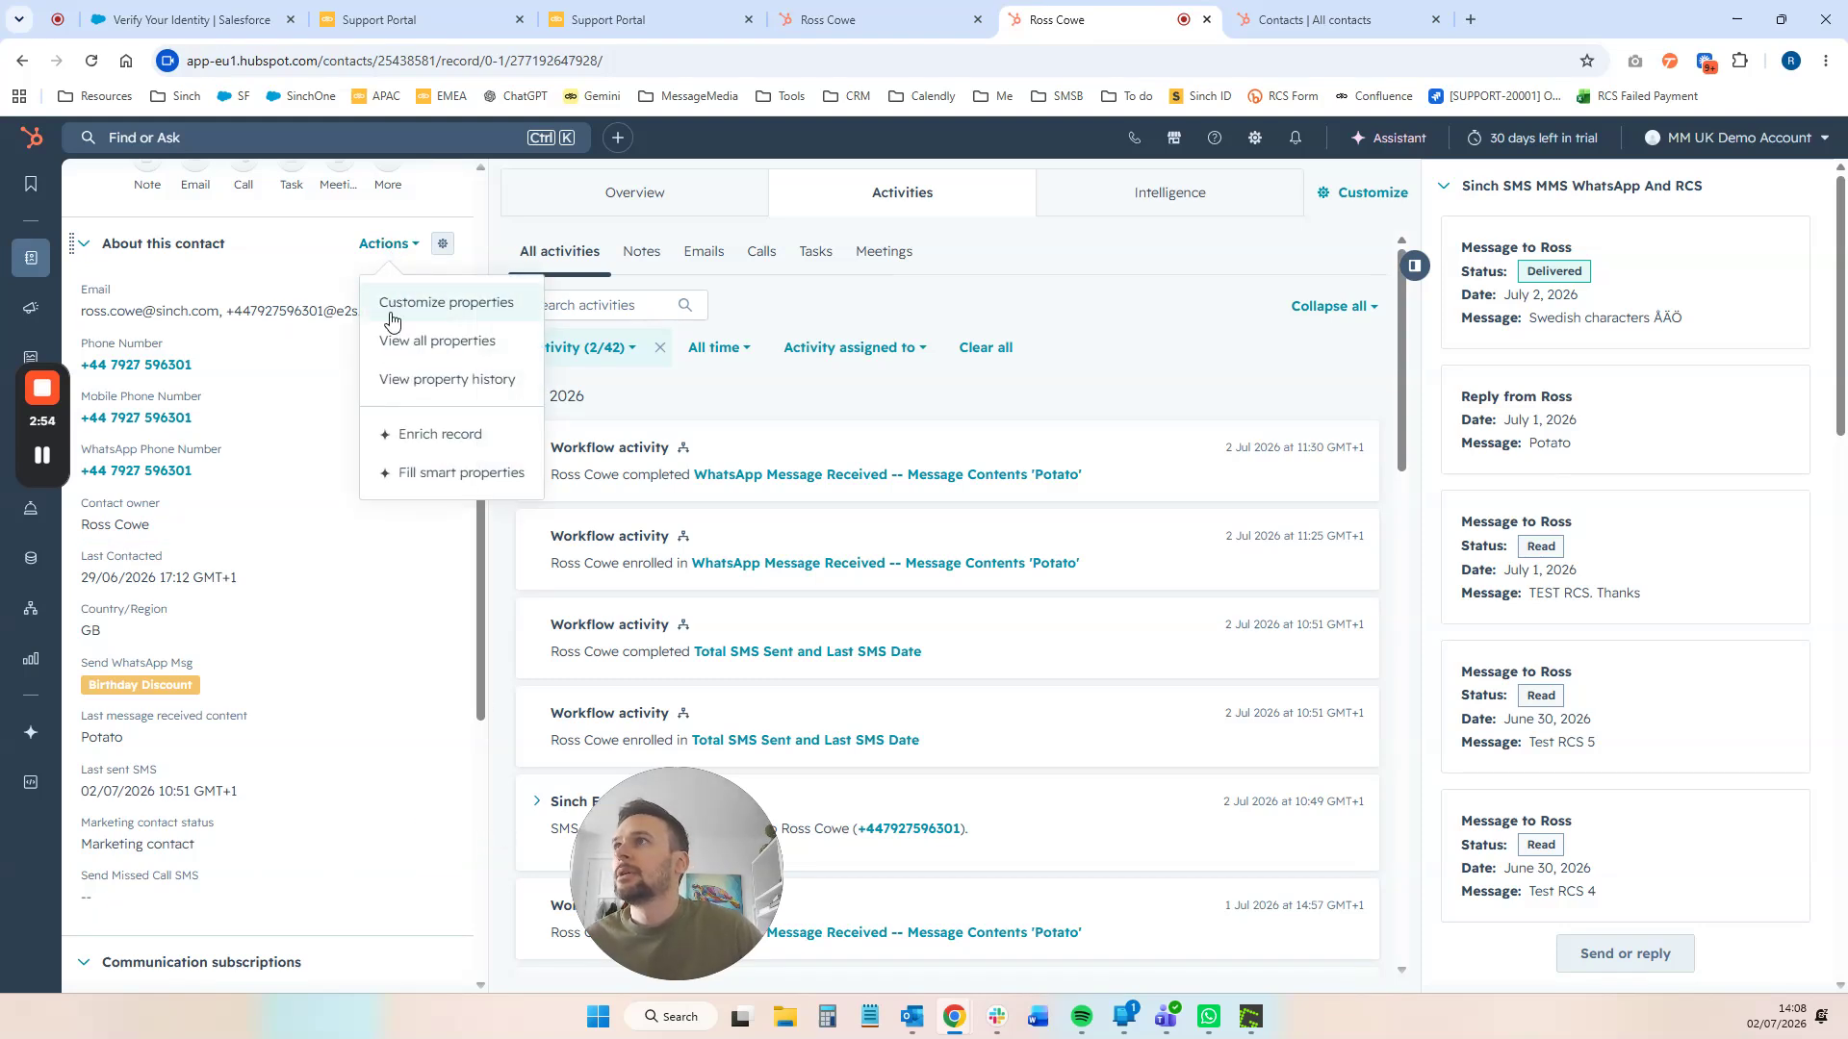
left_click(447, 306)
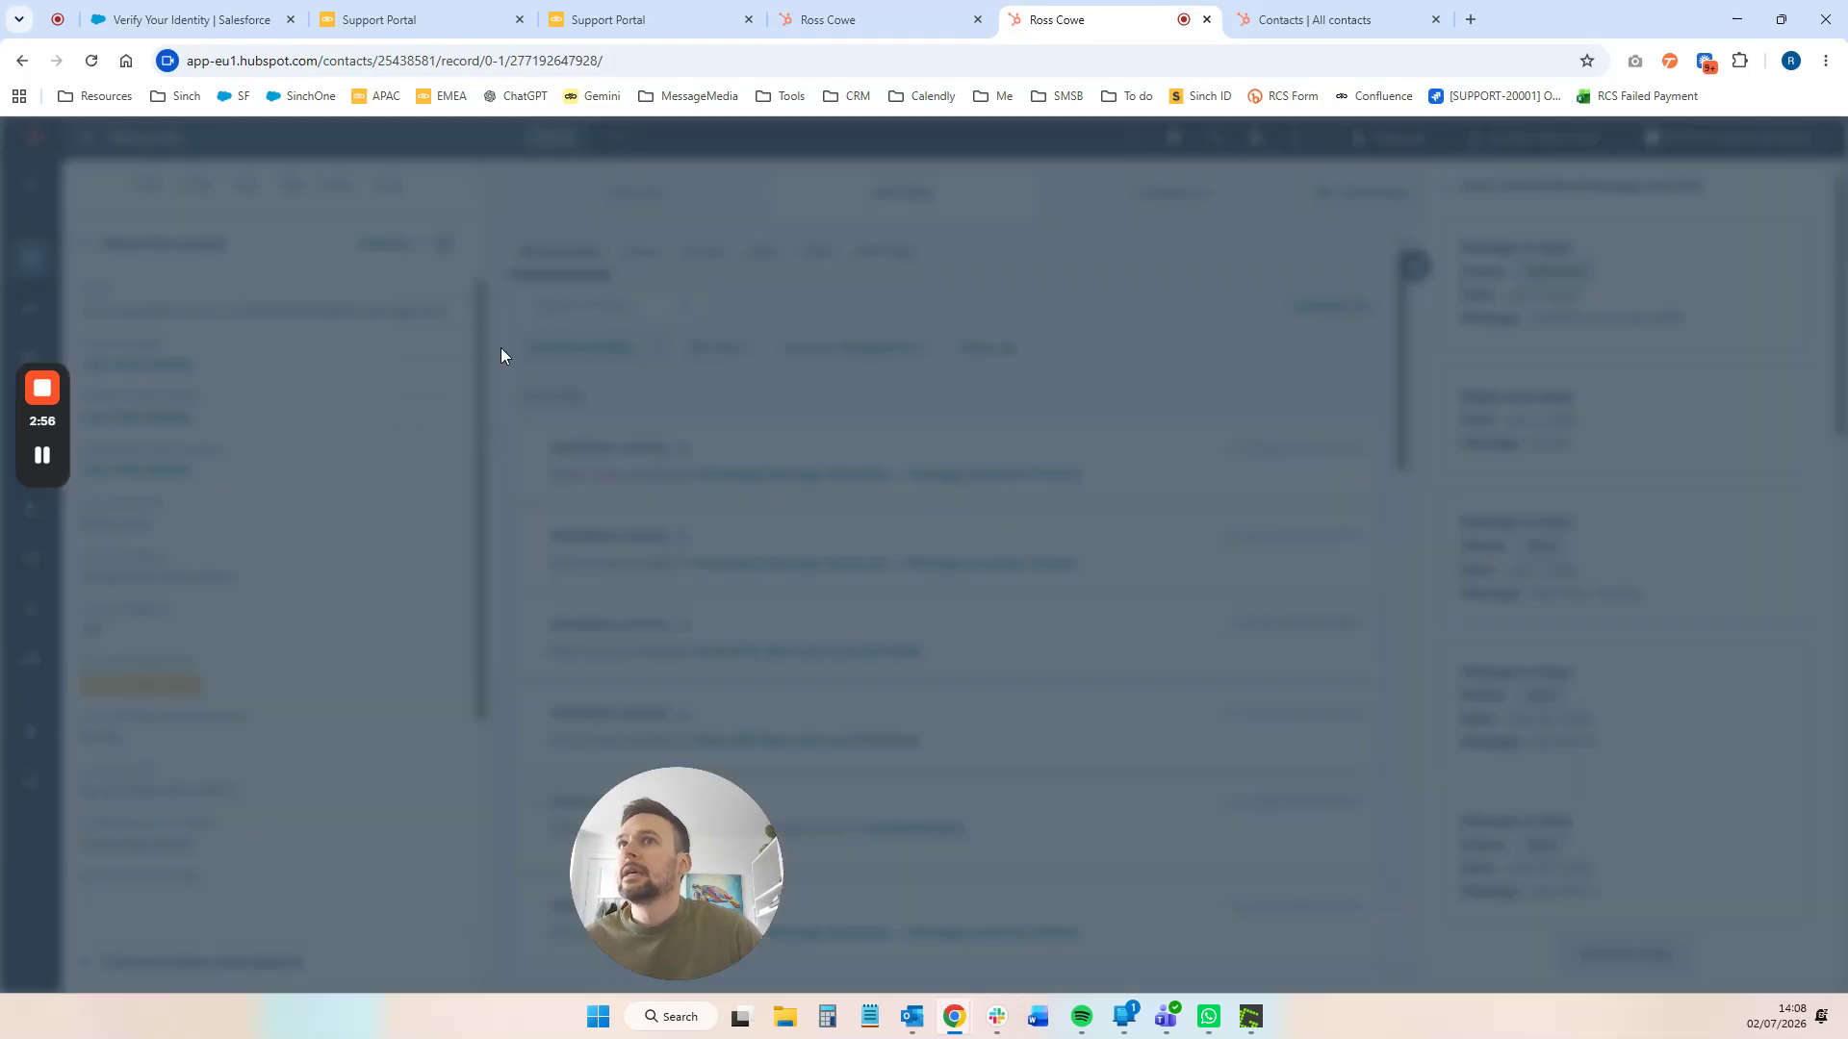
scroll(1523, 537, "down", 1)
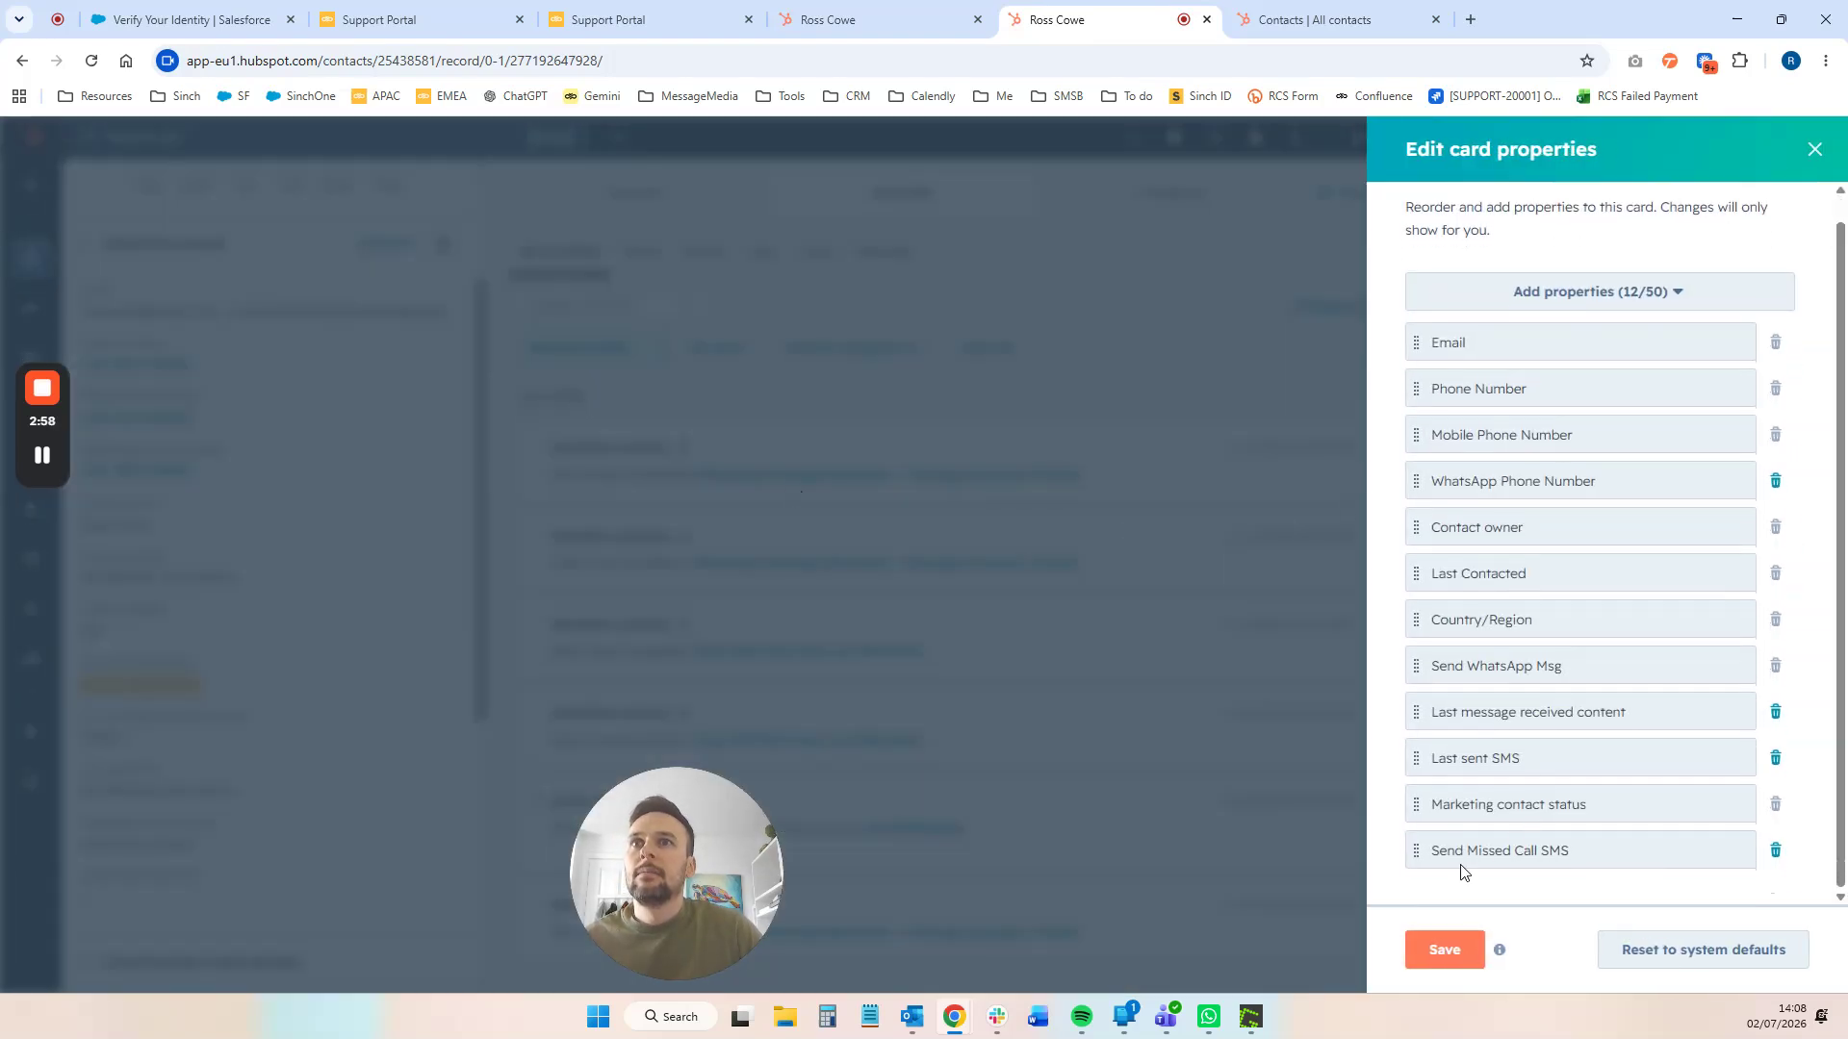
left_click_drag(1414, 852, 1407, 710)
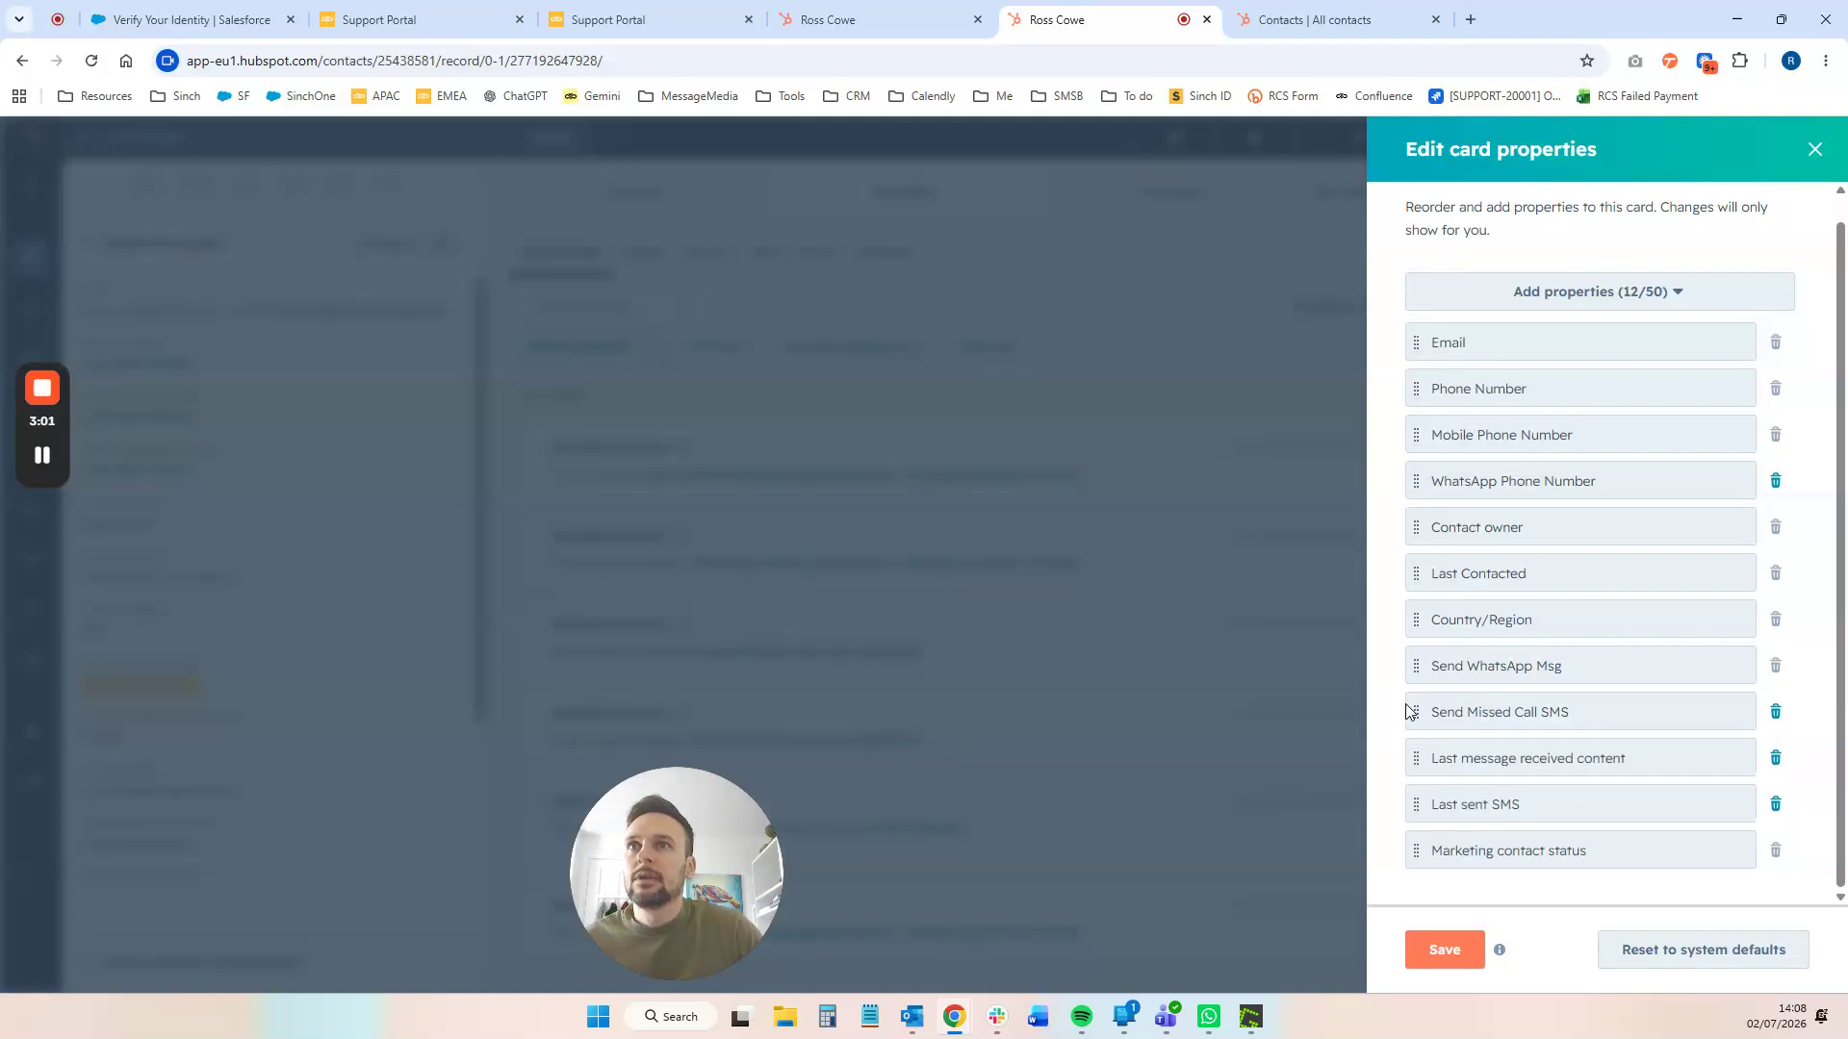
left_click(1444, 950)
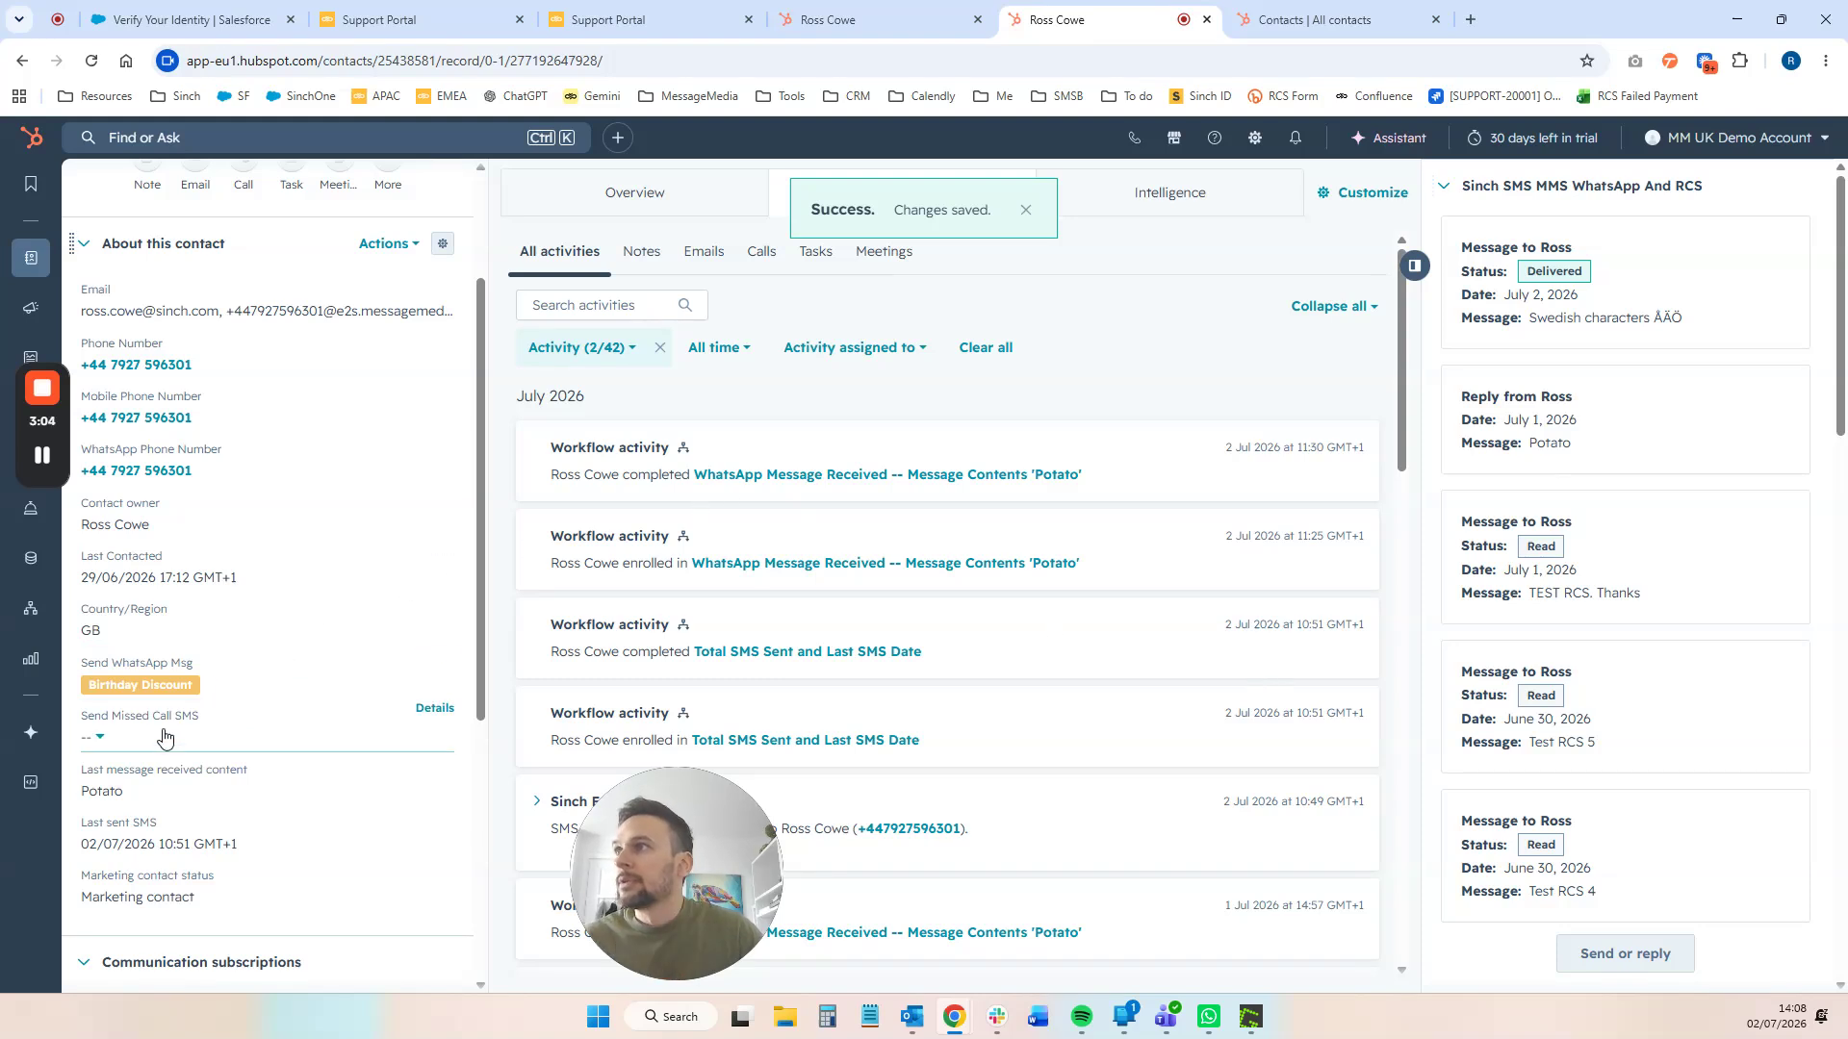
left_click(101, 744)
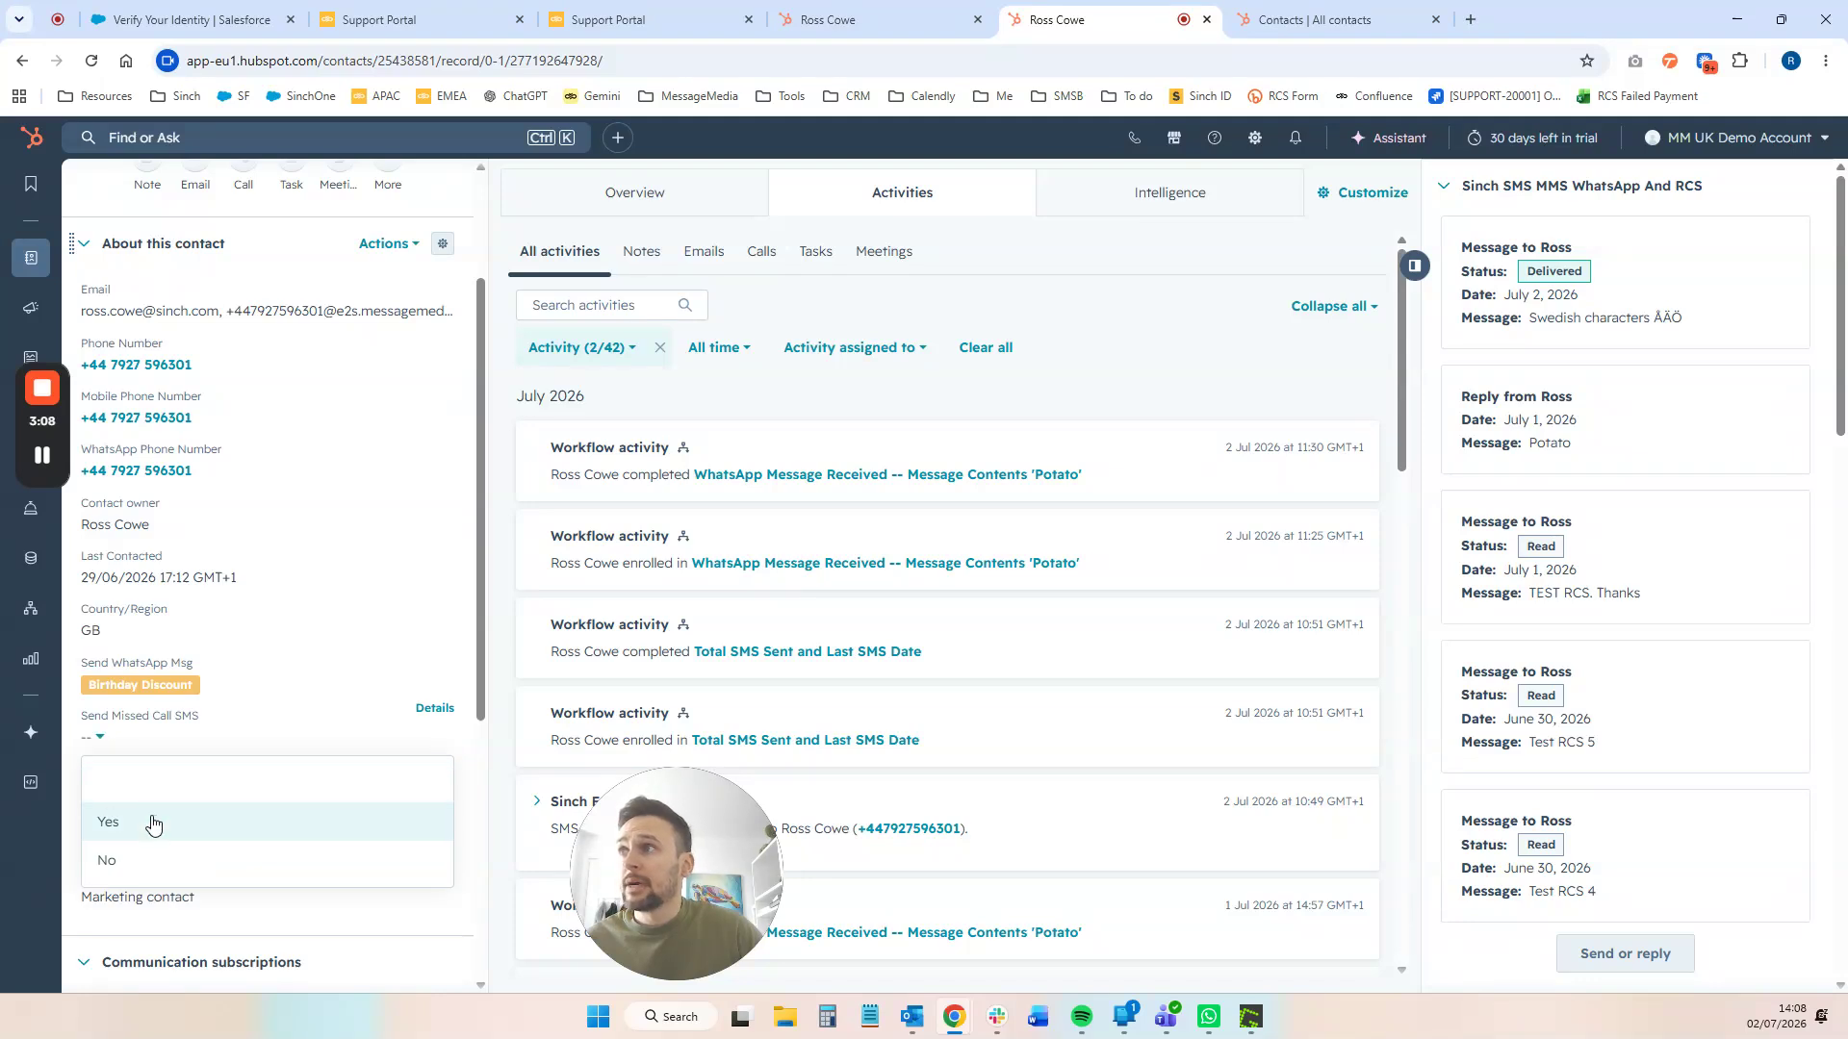
left_click(504, 734)
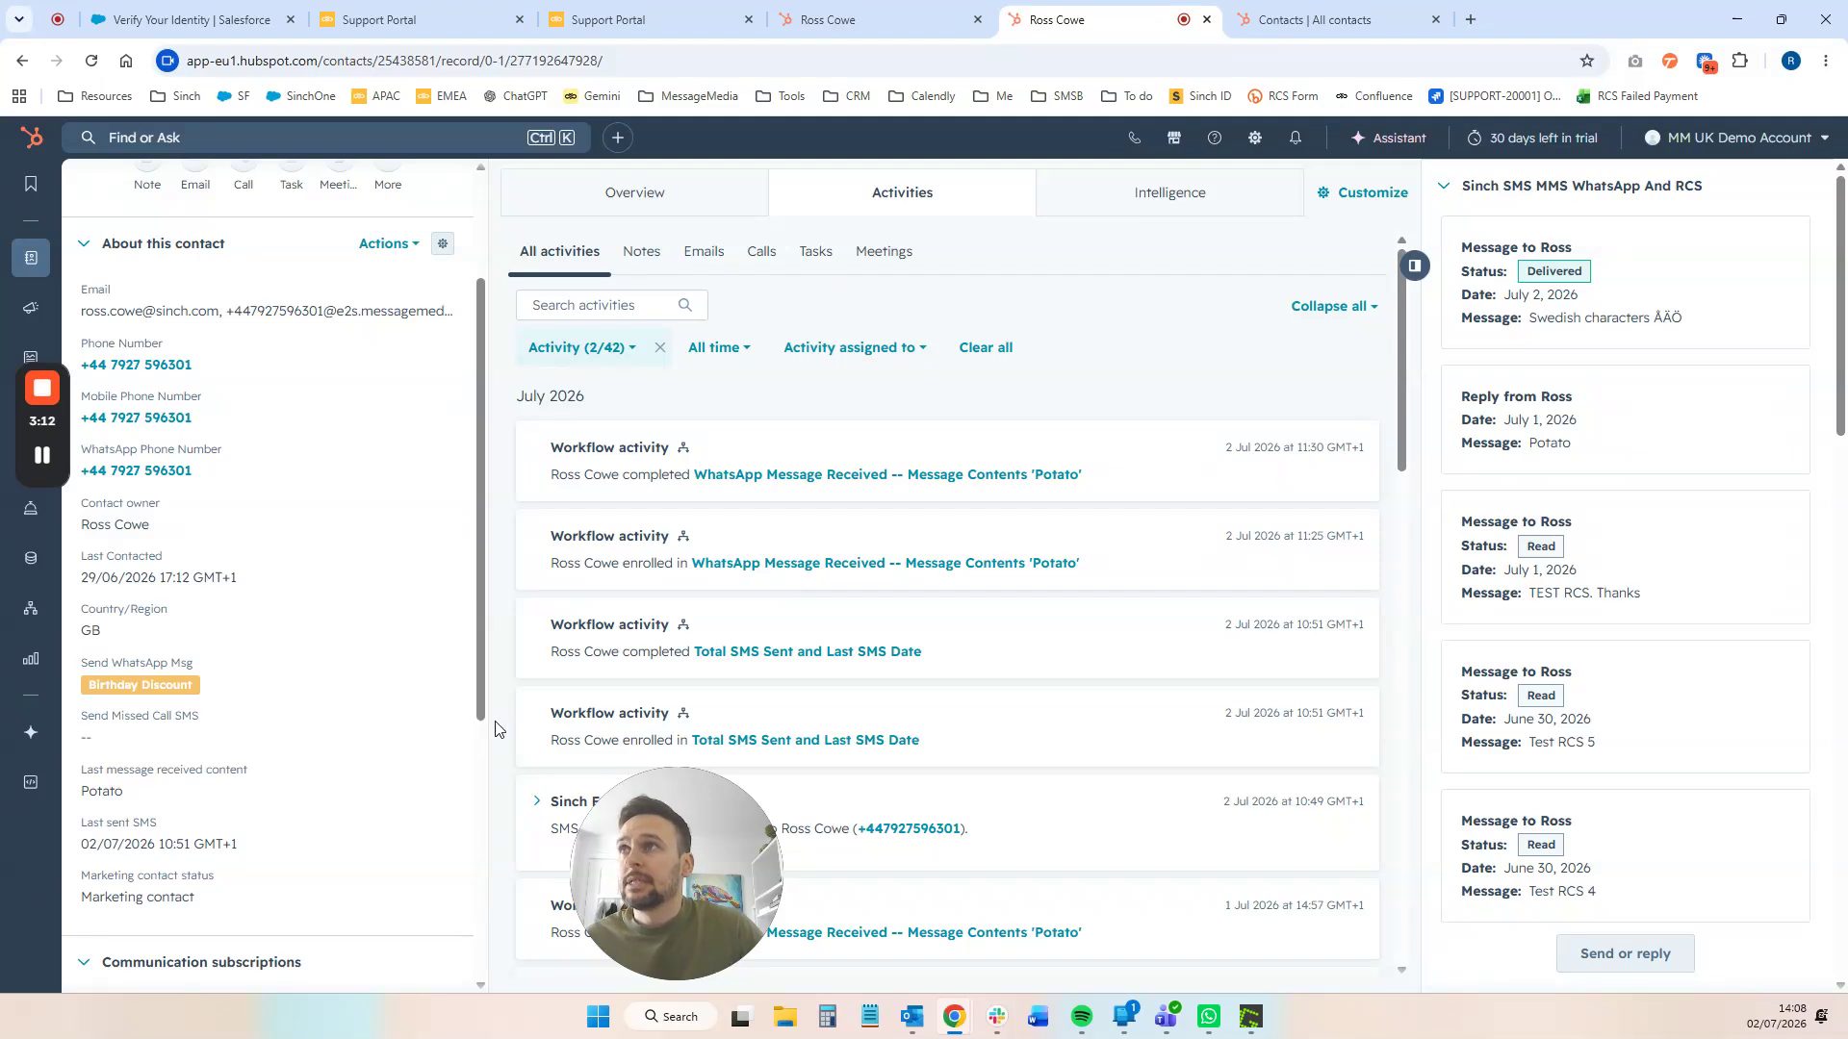
- Go to the automation workflows and create a new workflow from scratch
mouse_move(31, 608)
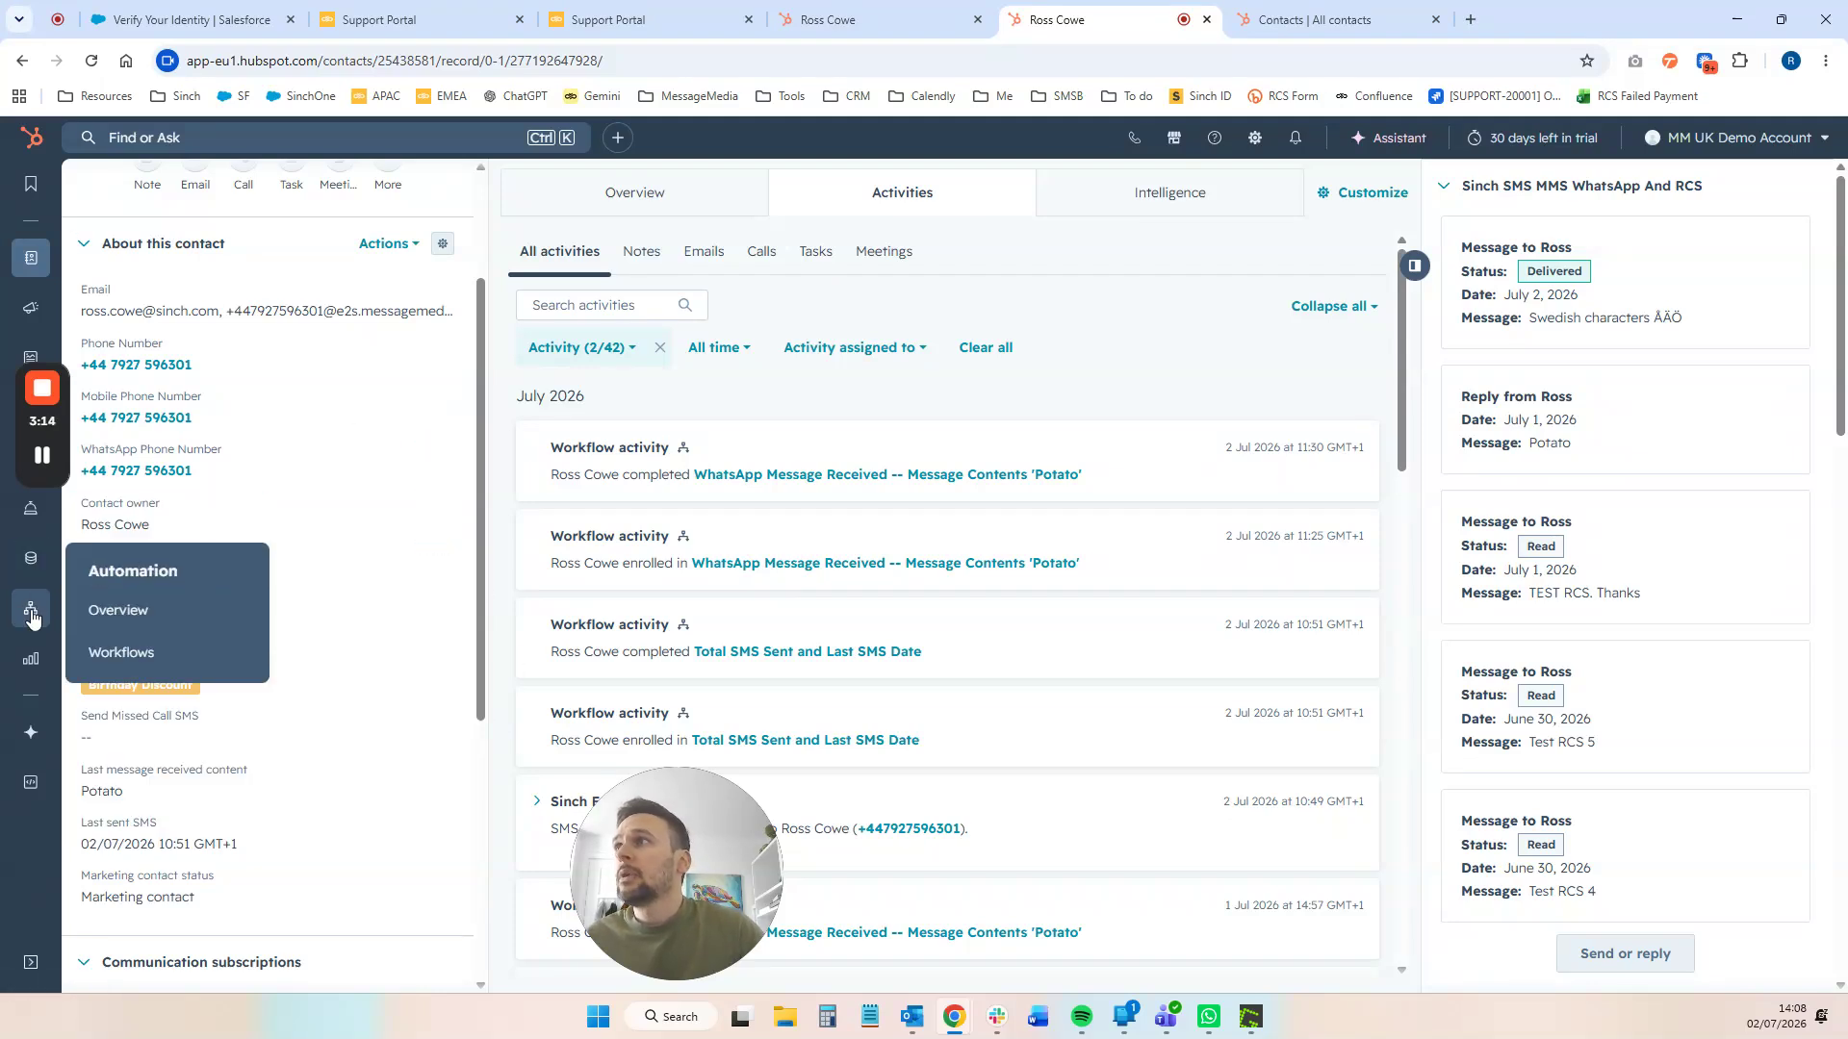
left_click(113, 651)
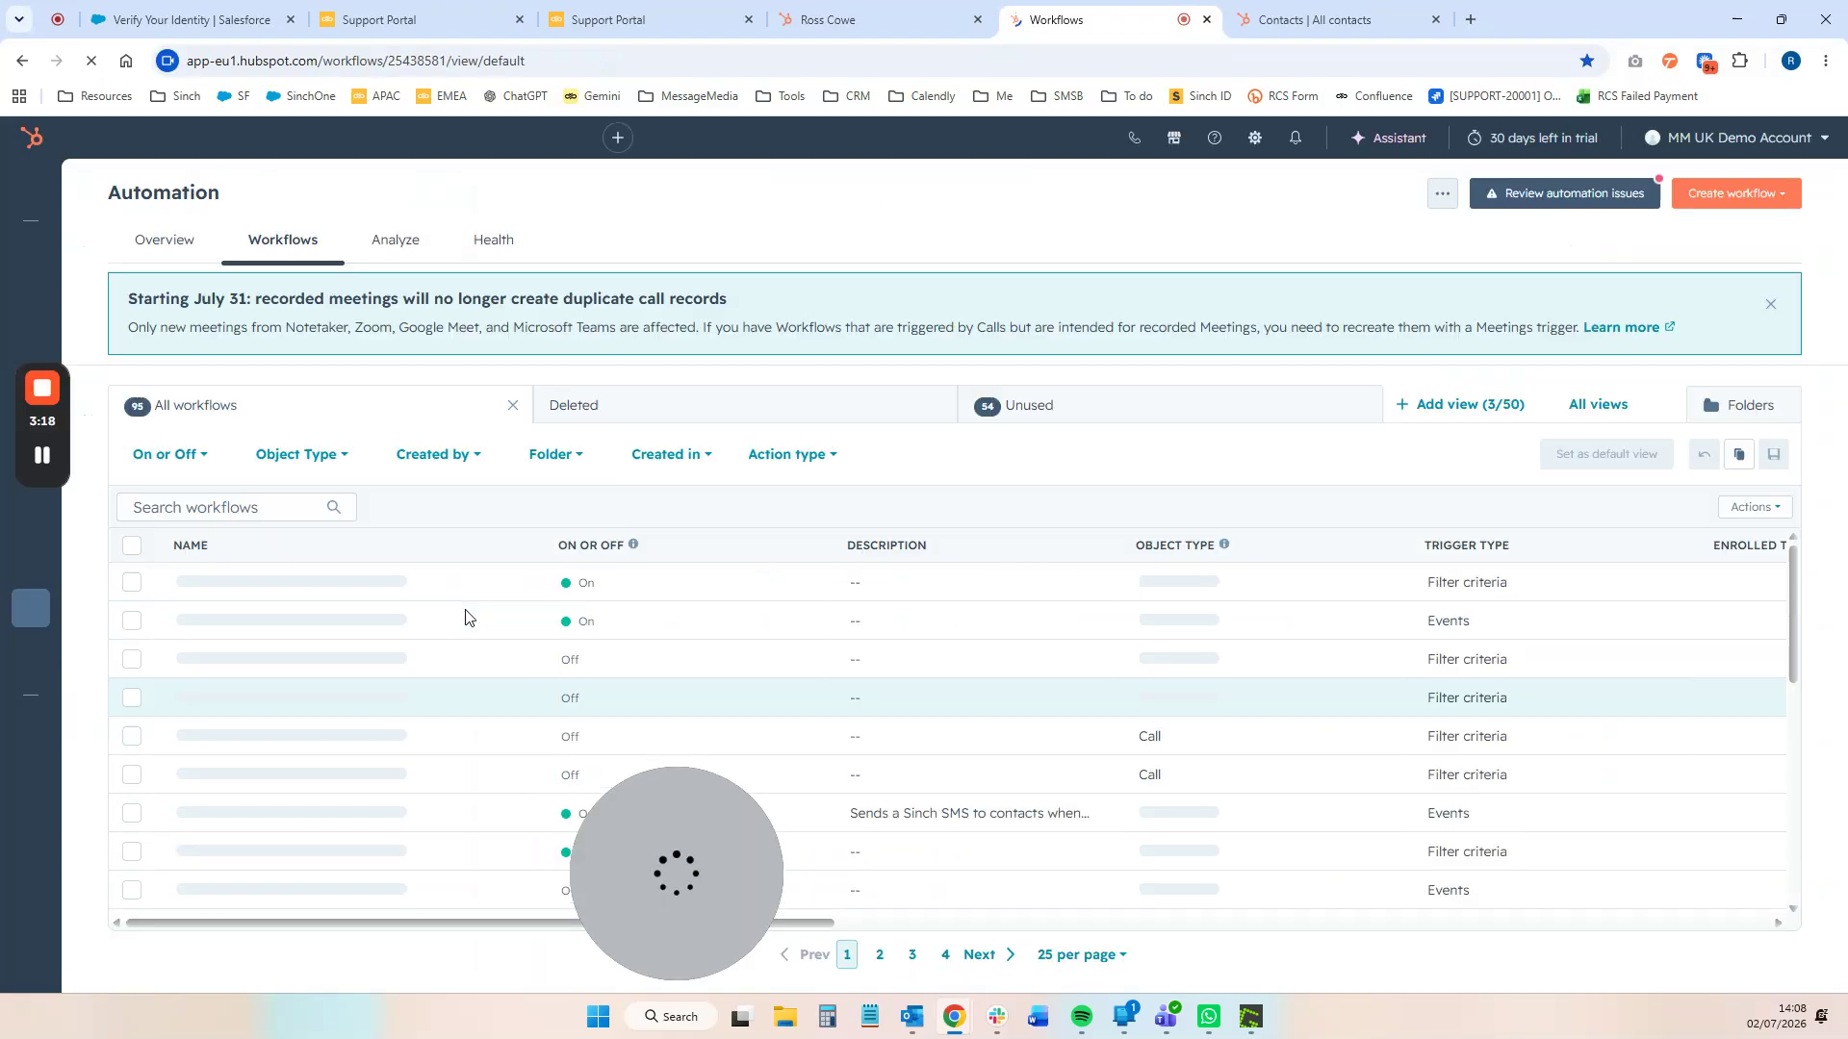
left_click(1735, 193)
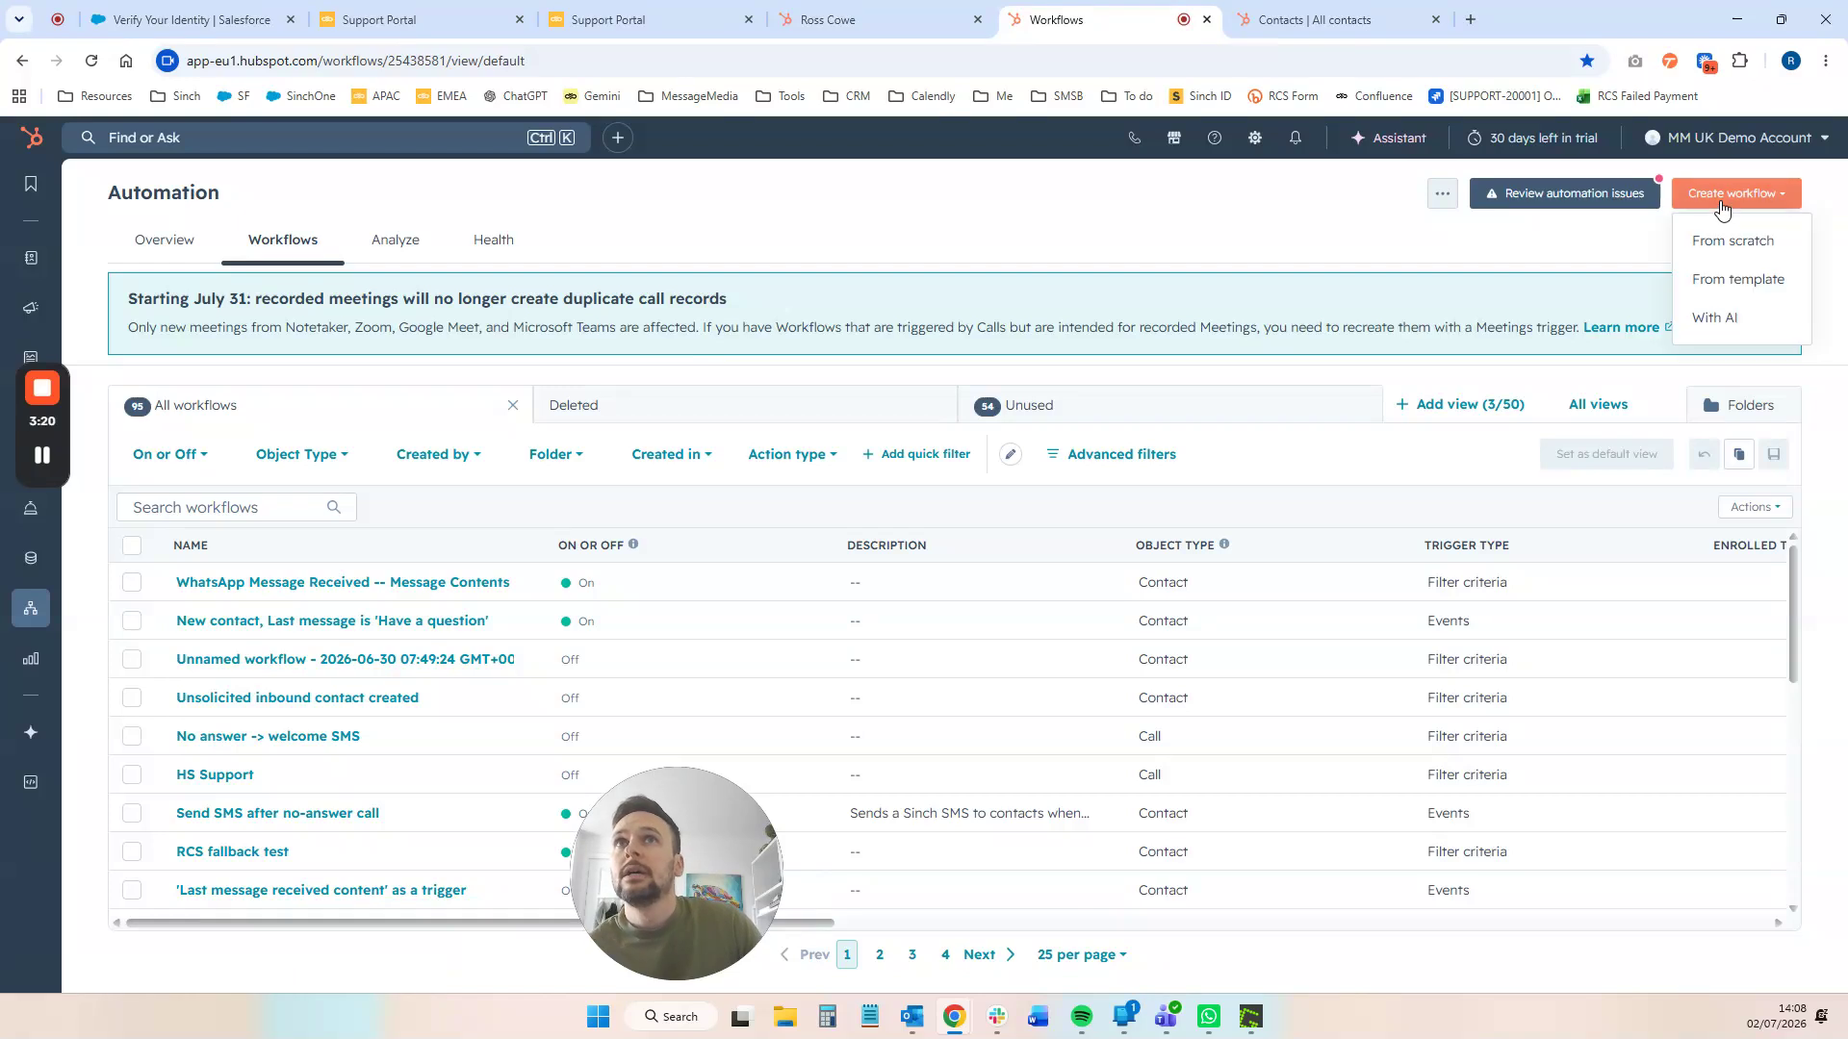
left_click(1727, 236)
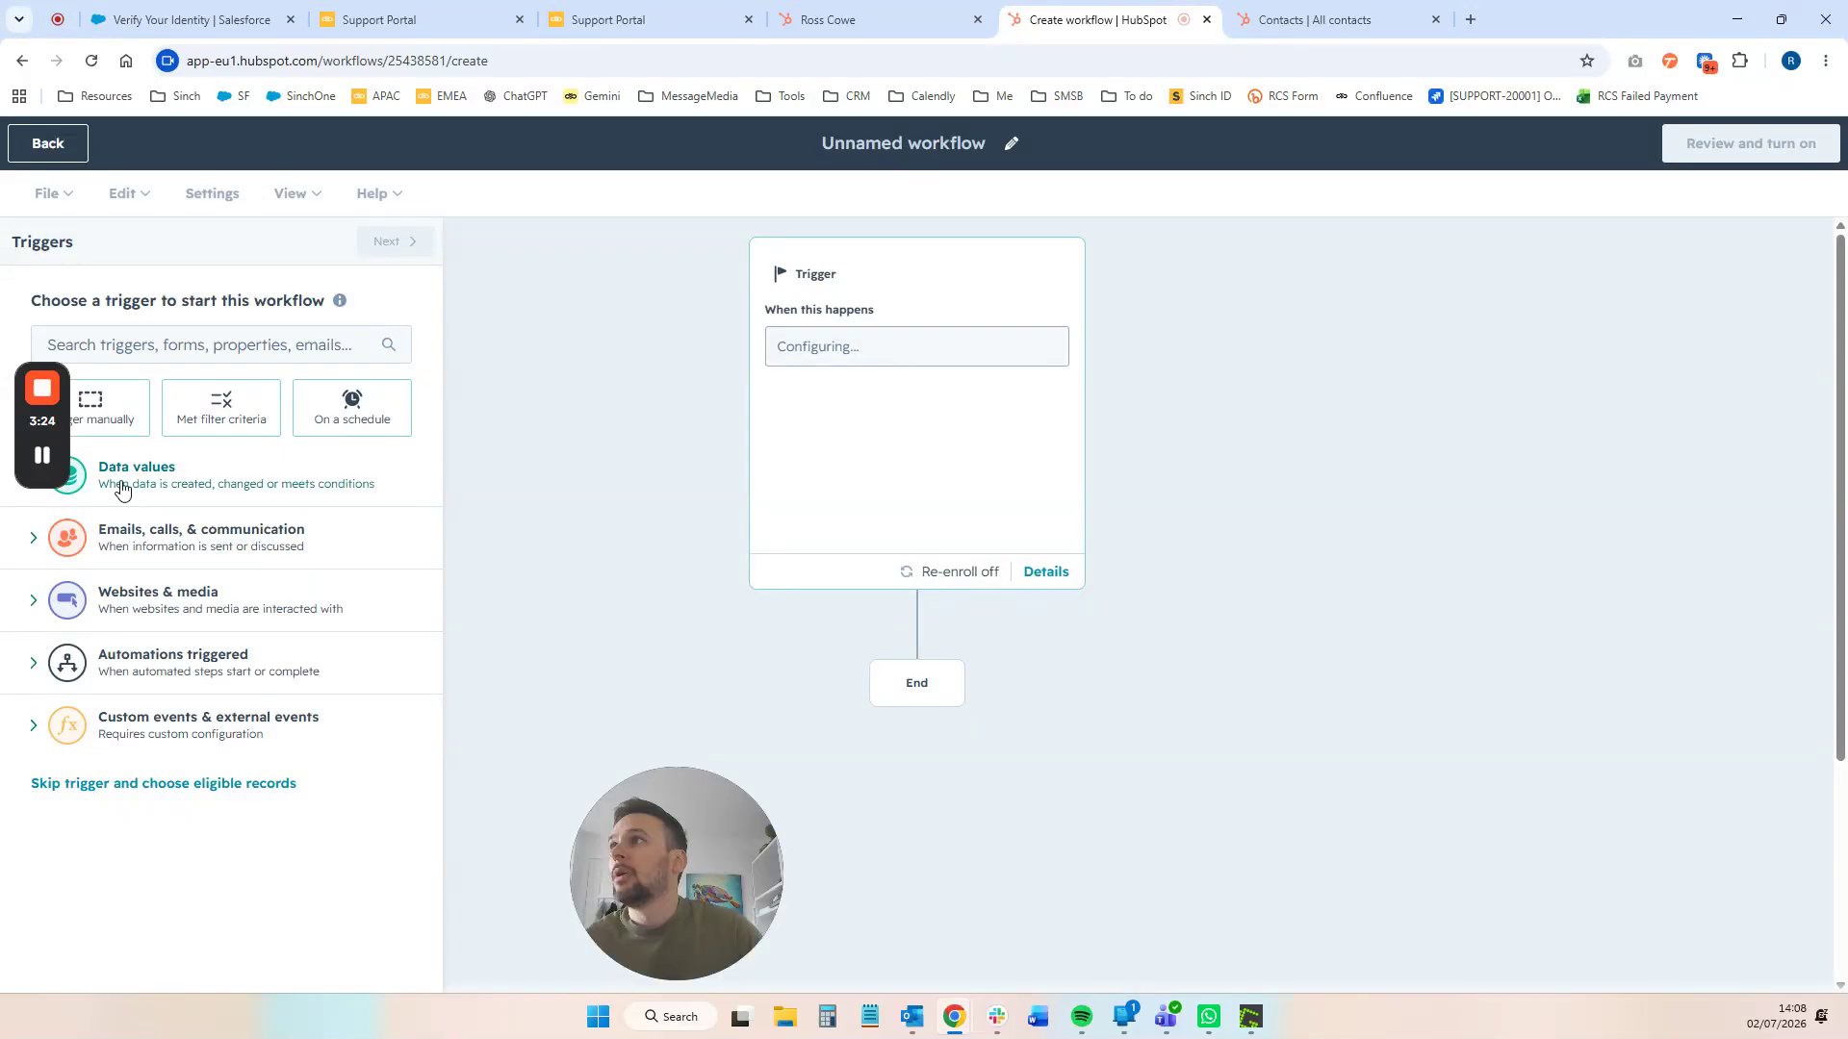
- Set the workflow to start when the contact property Send Missed Call SMS changes value, searching for "missed"
left_click(122, 489)
left_click(128, 679)
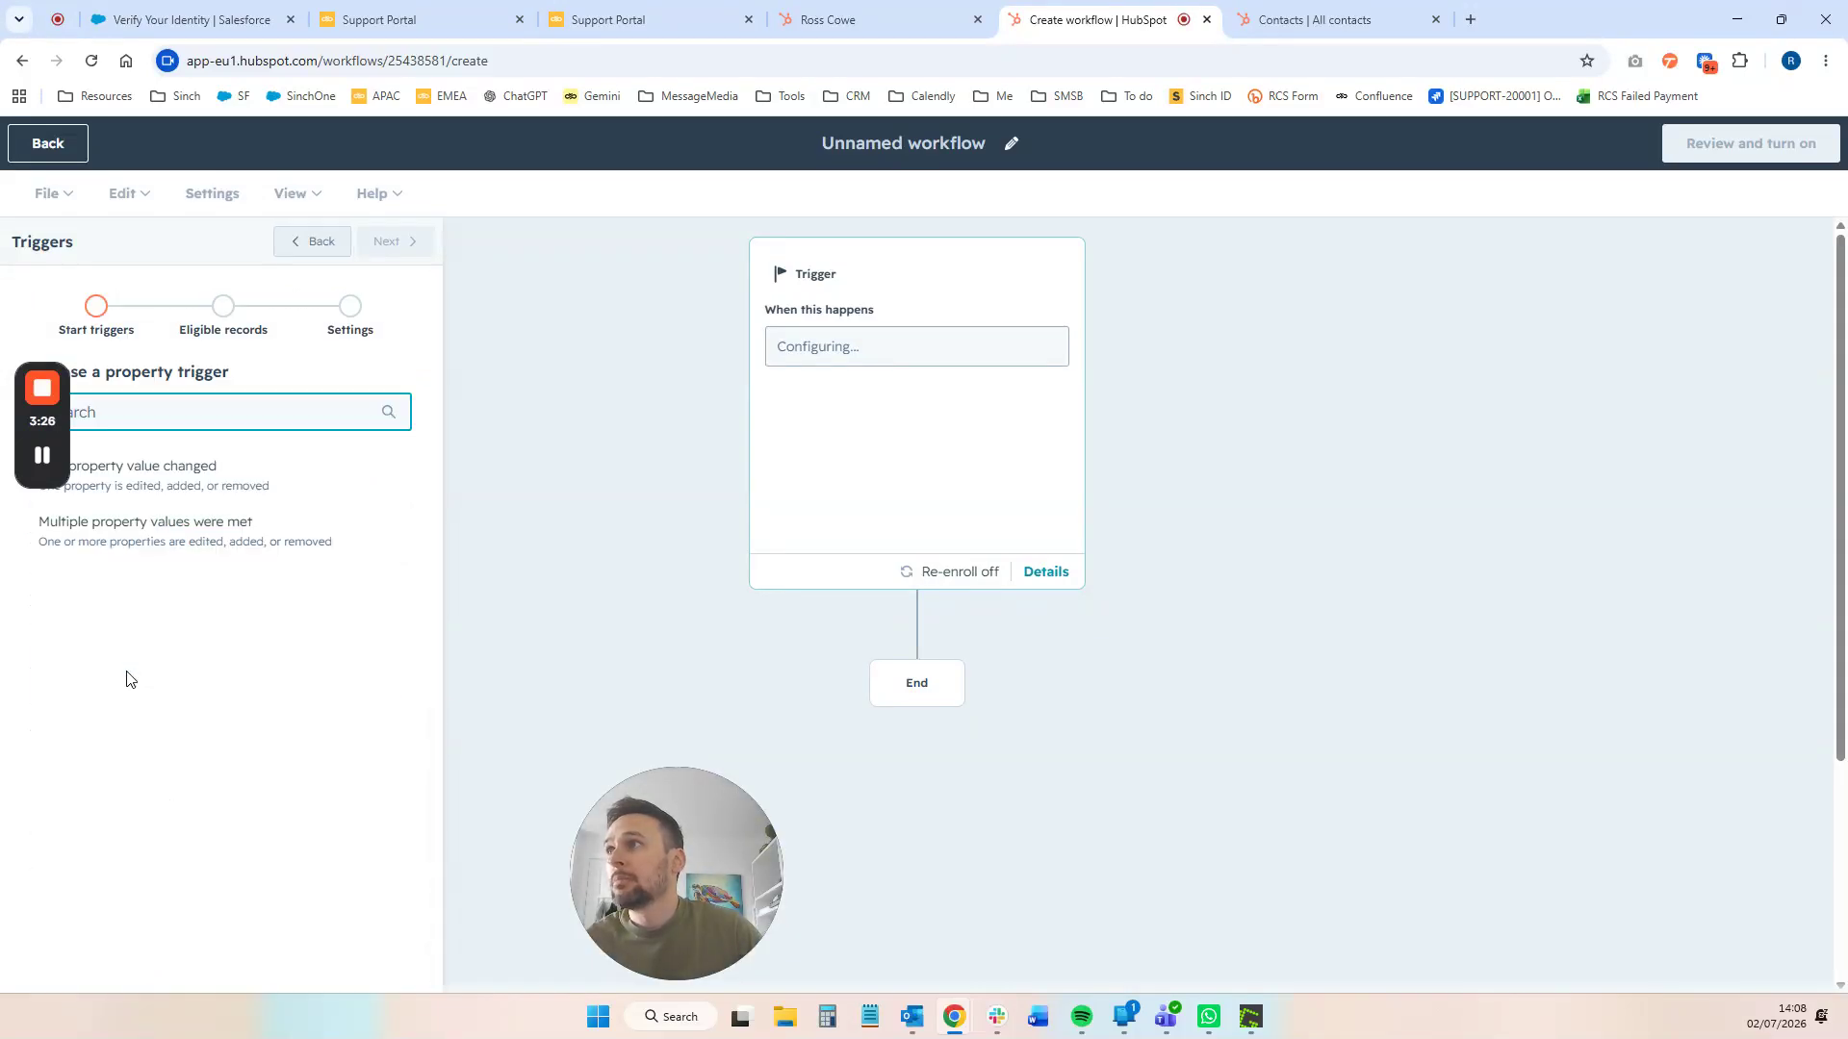
left_click(174, 485)
left_click(115, 507)
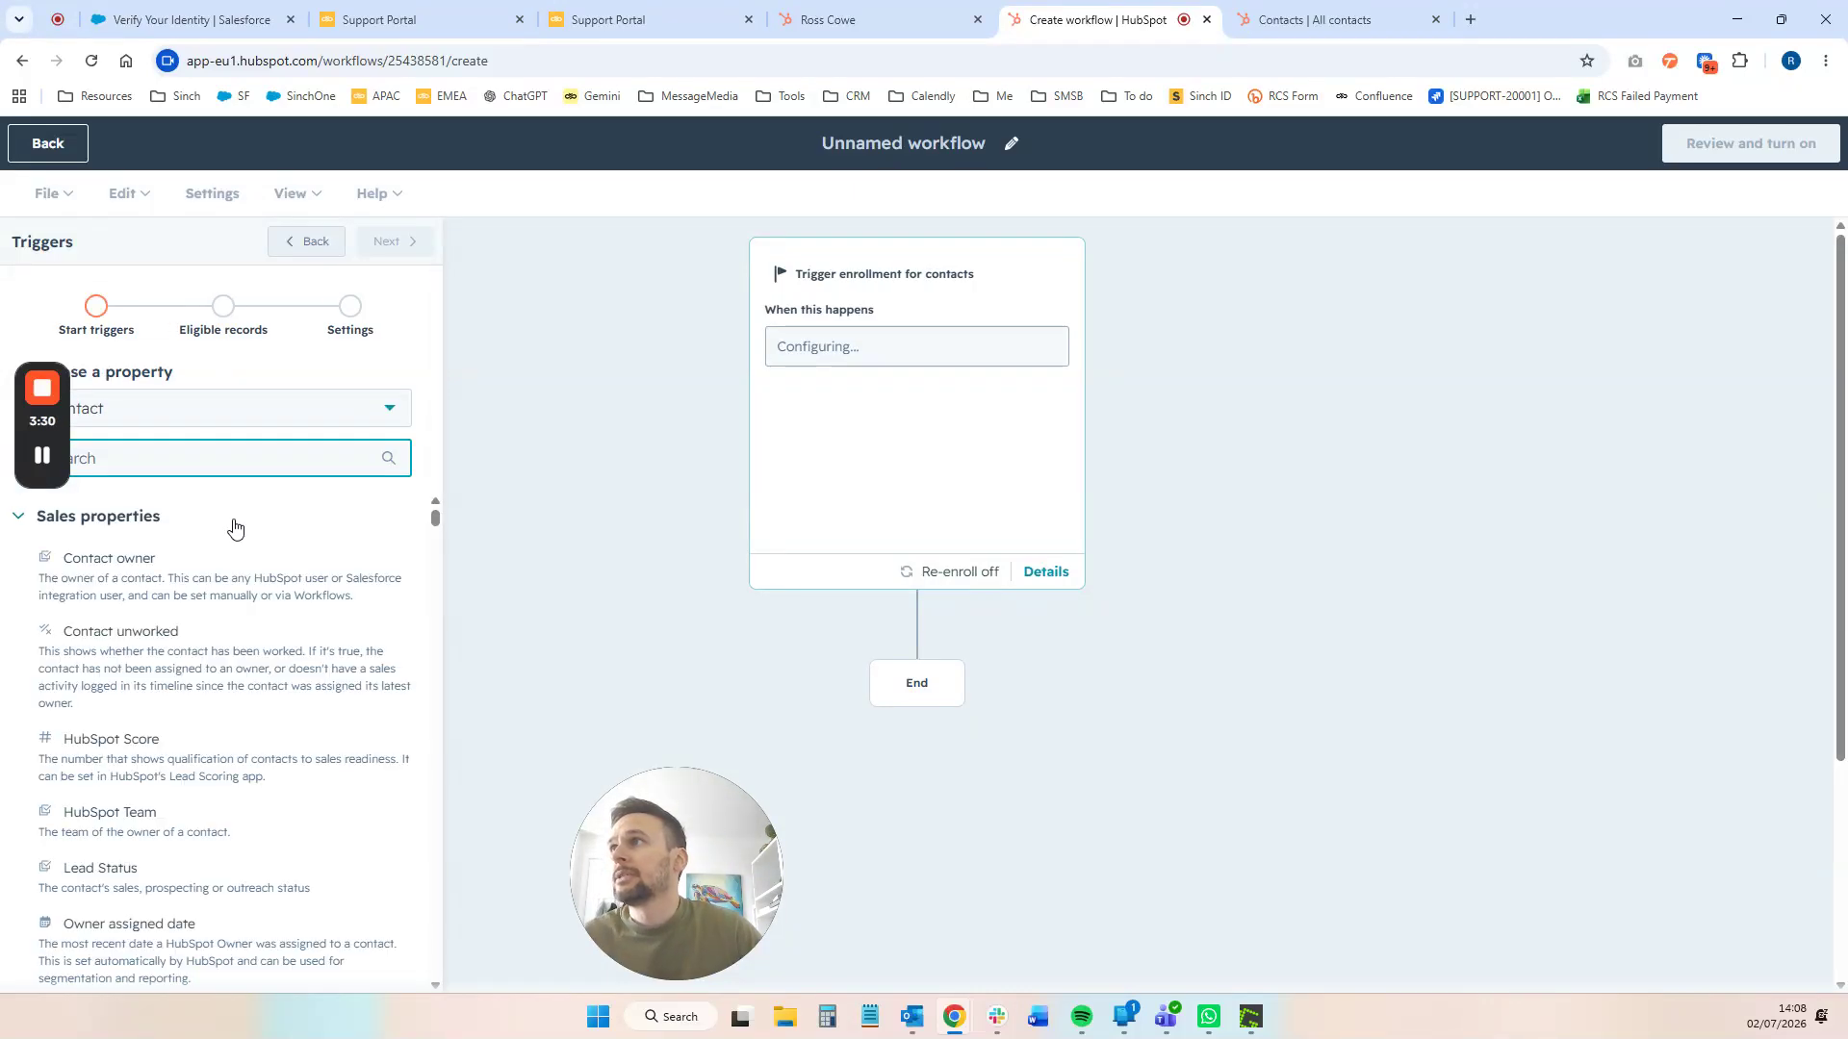
type("missed")
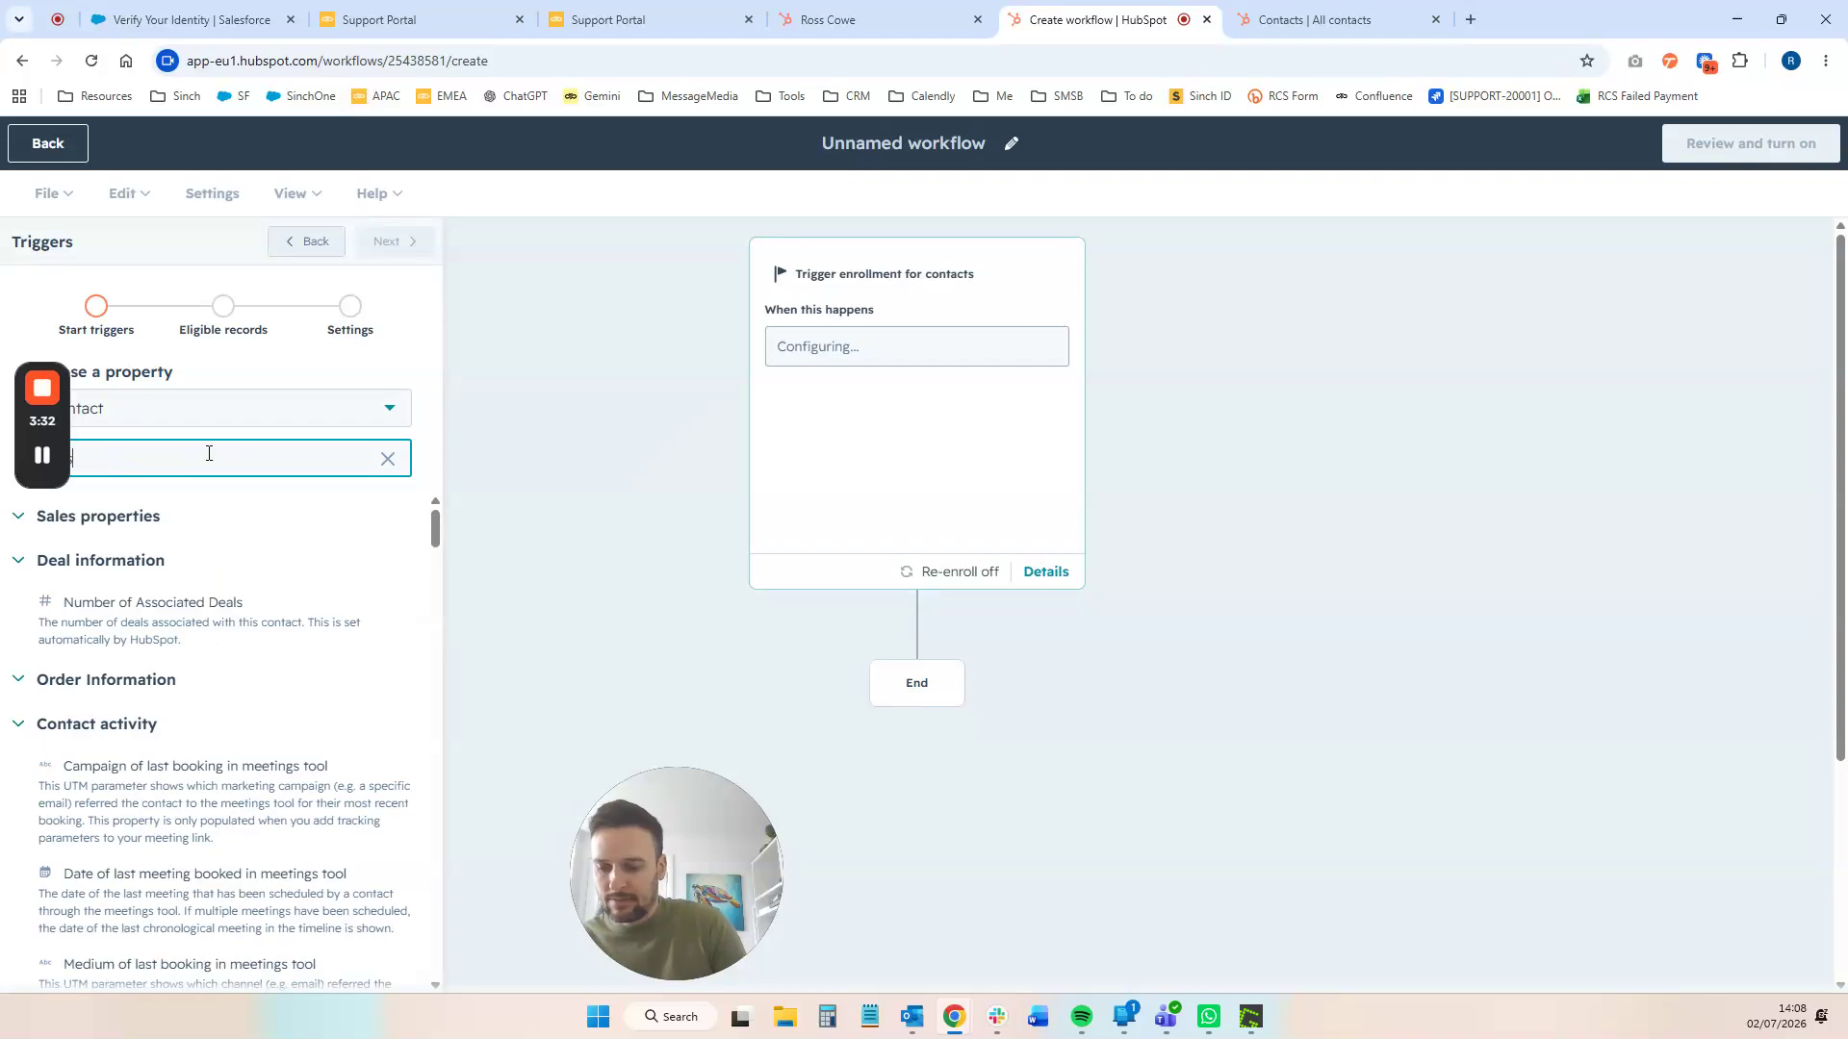
left_click(135, 869)
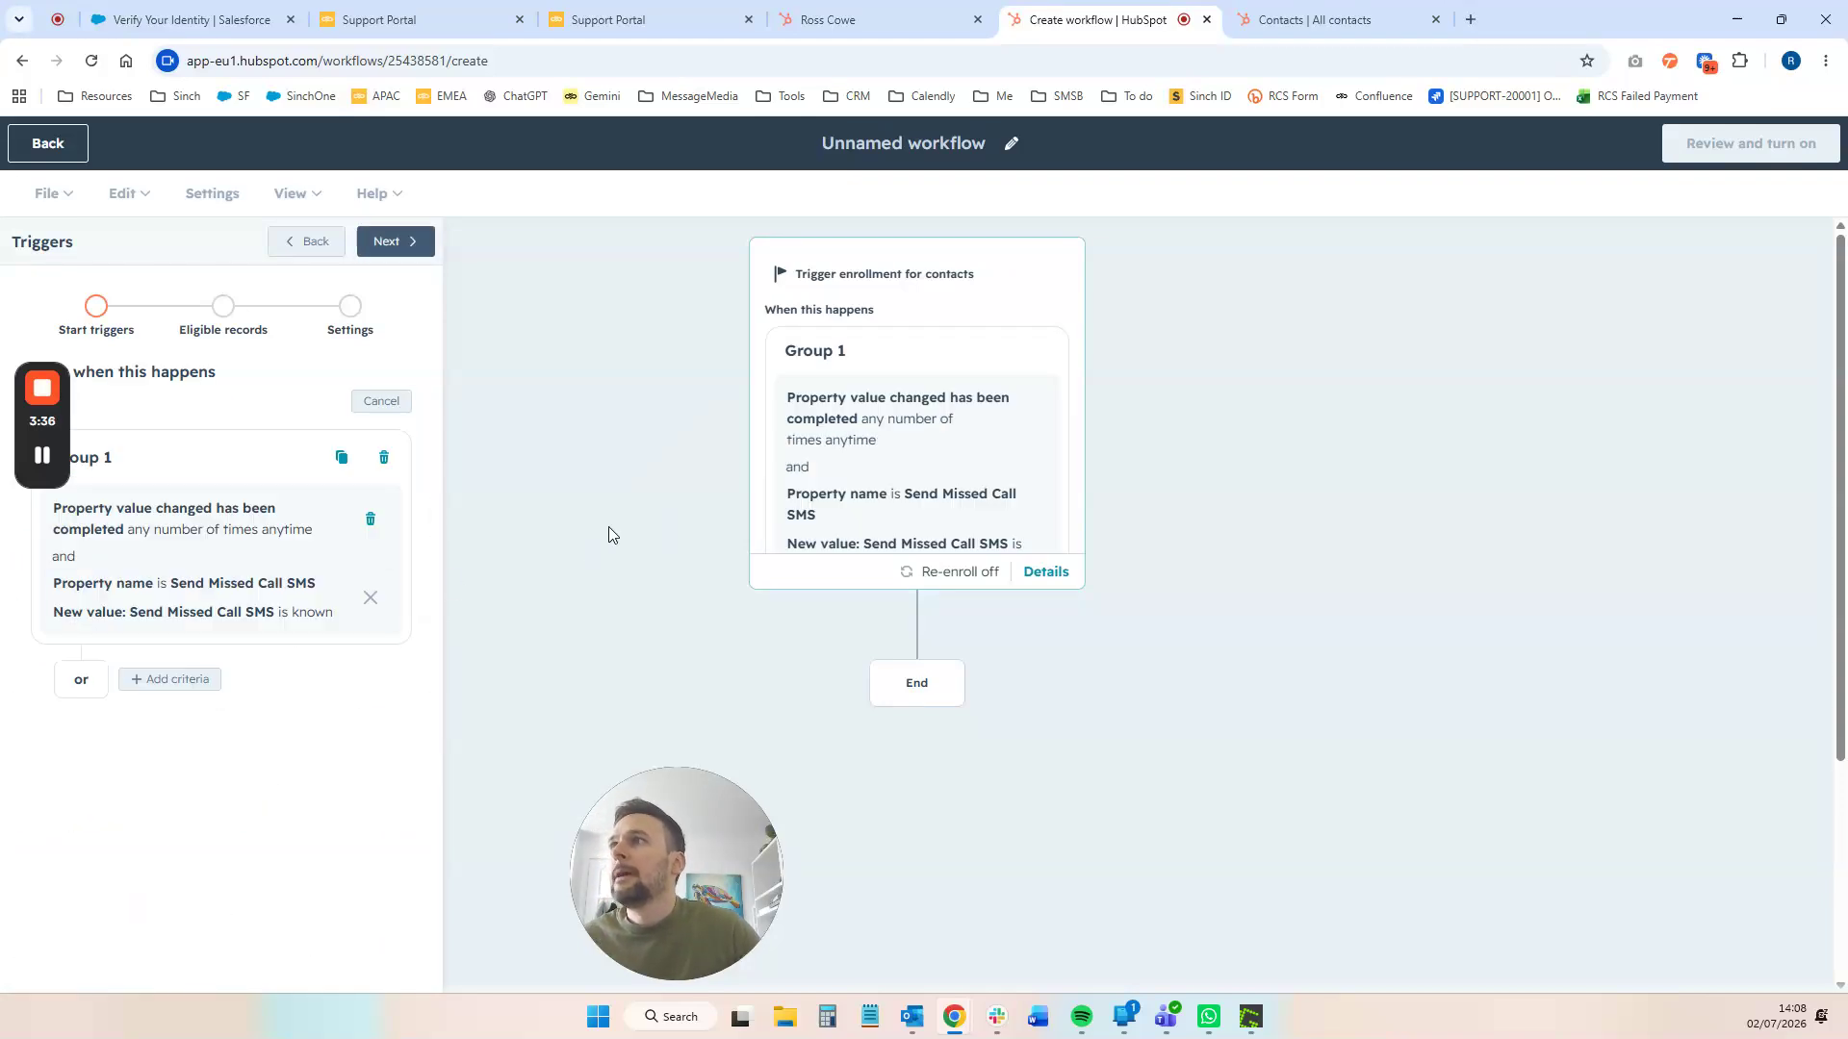
- Set the new-value condition for Send Missed Call SMS to "is equal to" and choose the value to match
left_click(289, 606)
left_click(178, 723)
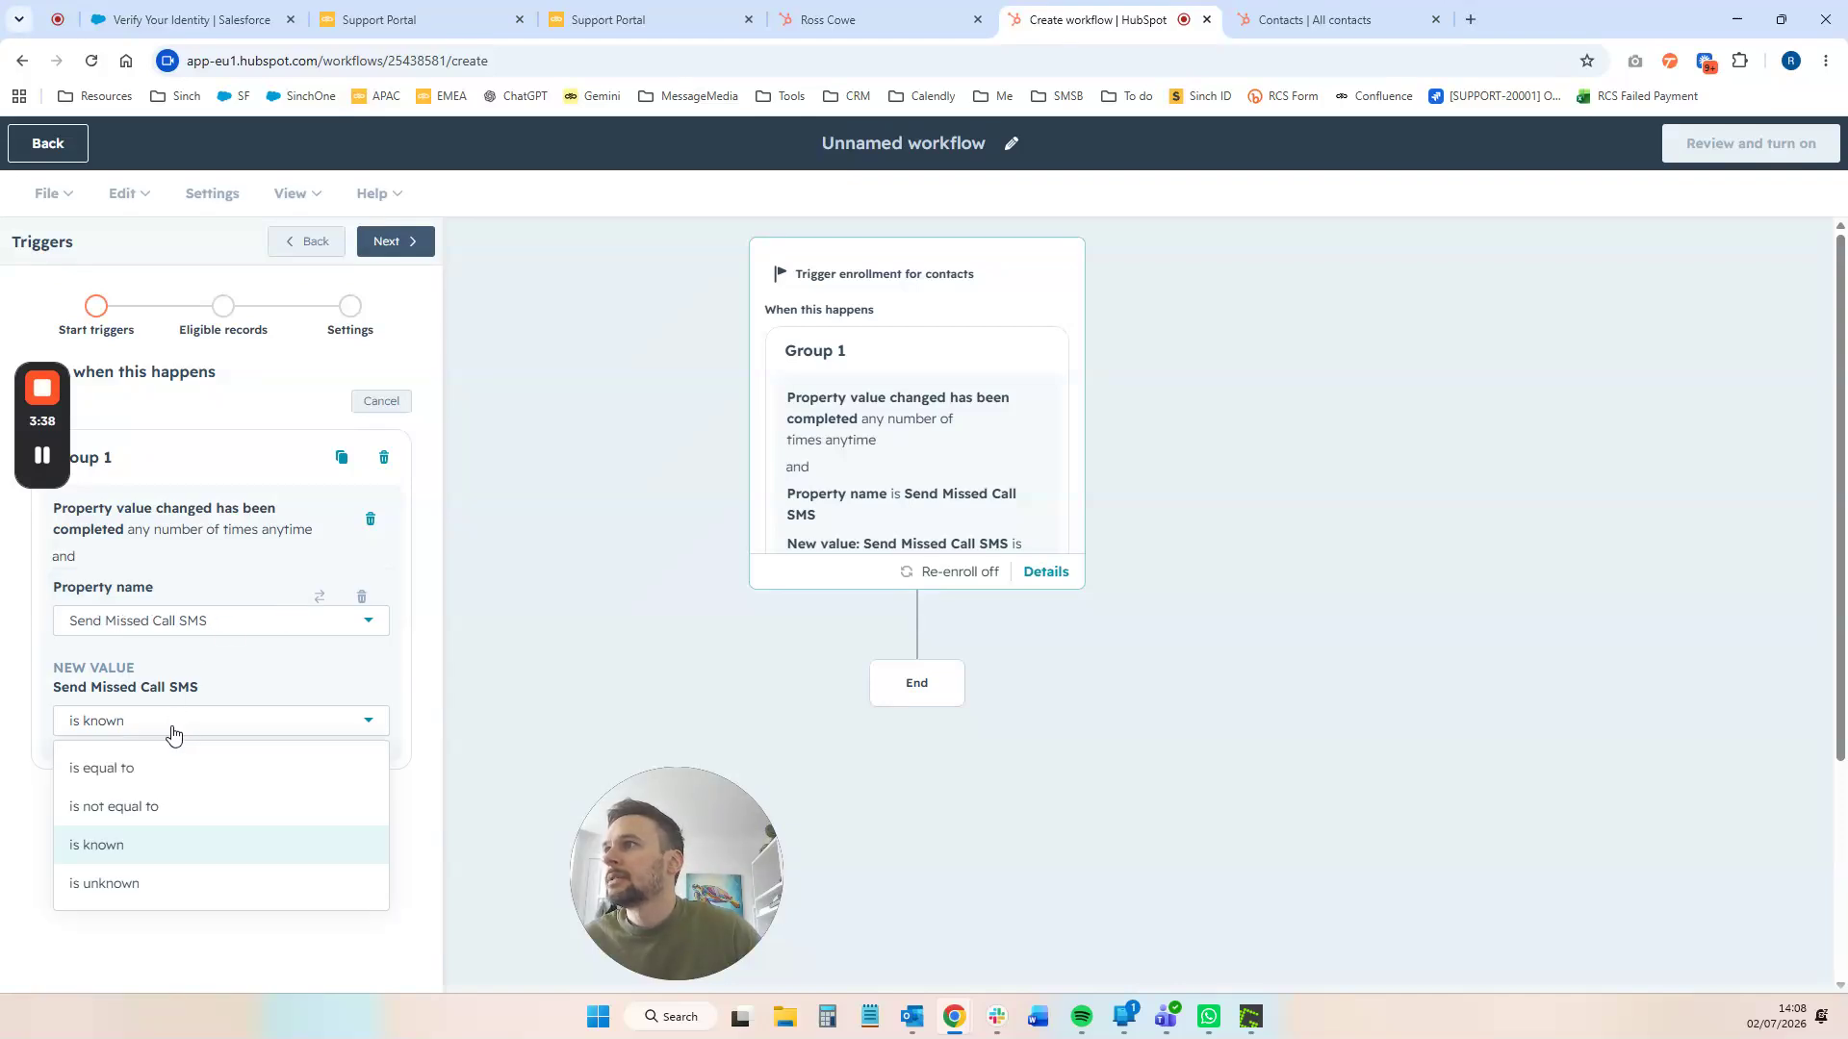
left_click(154, 766)
left_click(81, 759)
- Leave the eligible records without conditions, allow contacts to re-enroll, and save the trigger
left_click(390, 241)
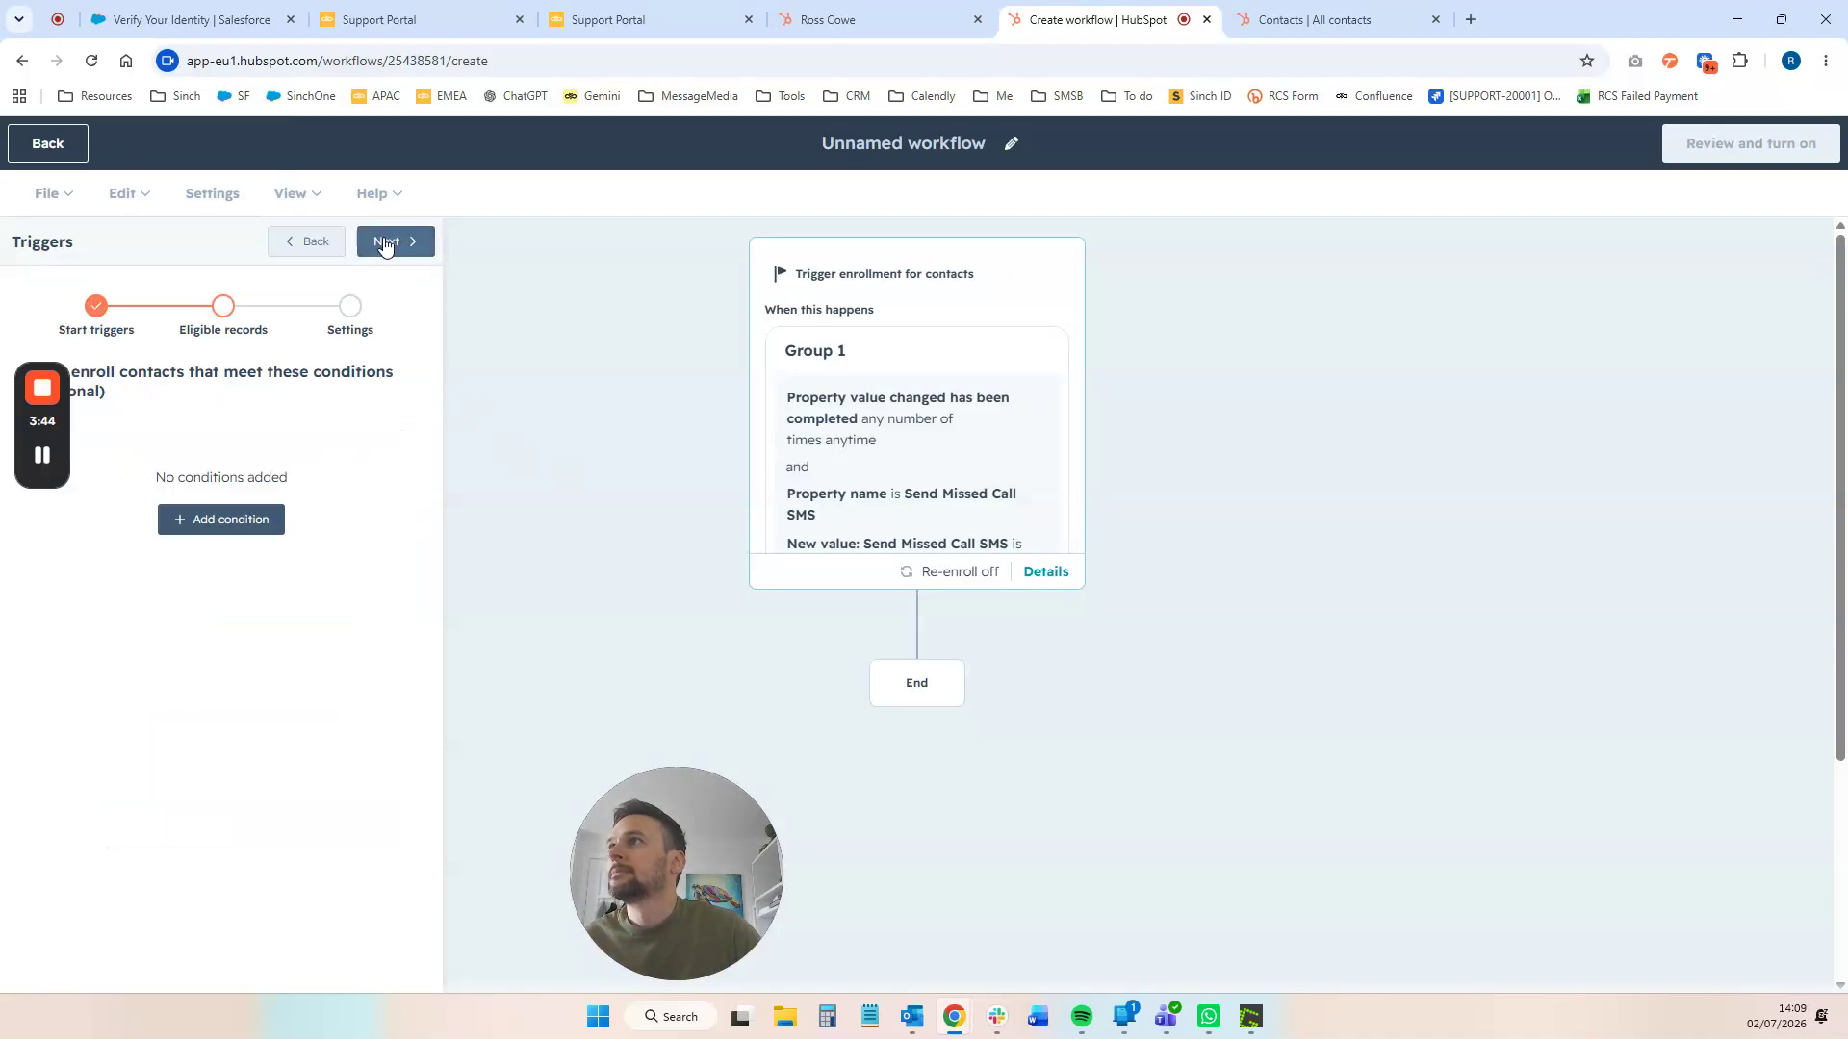
left_click(384, 243)
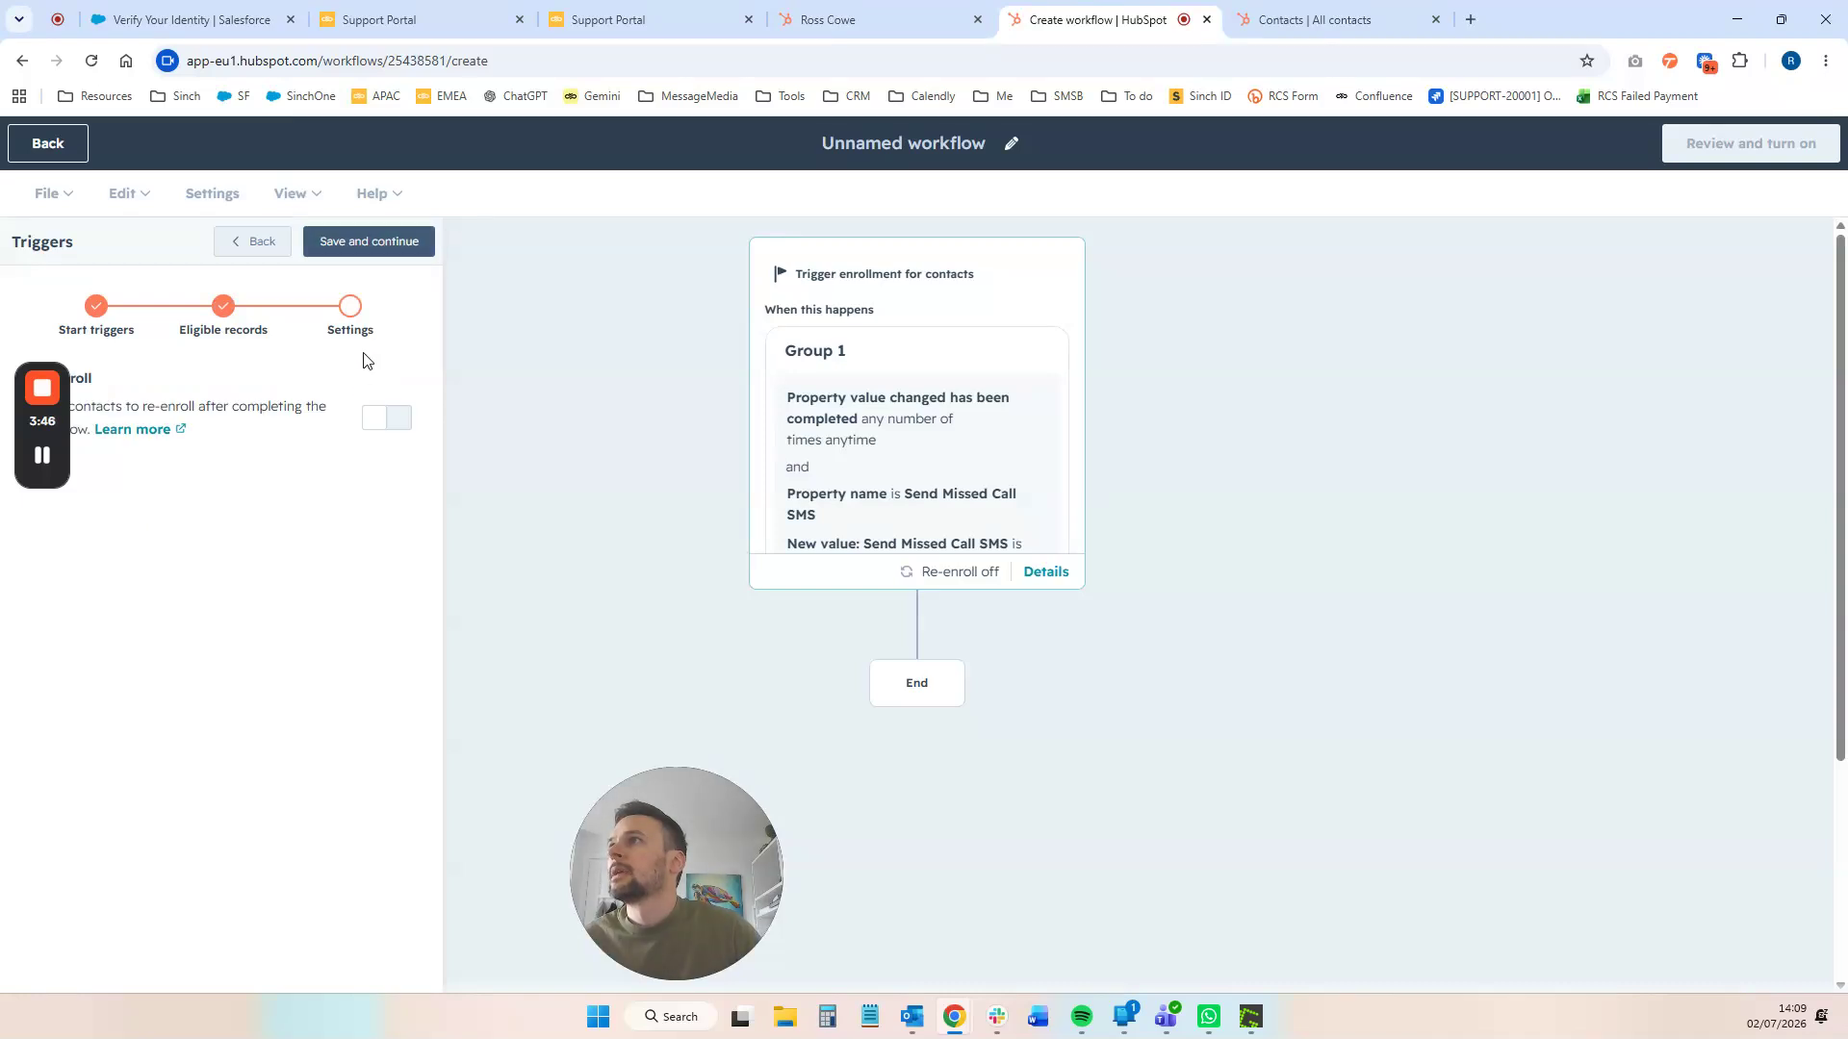
left_click(387, 424)
left_click(366, 241)
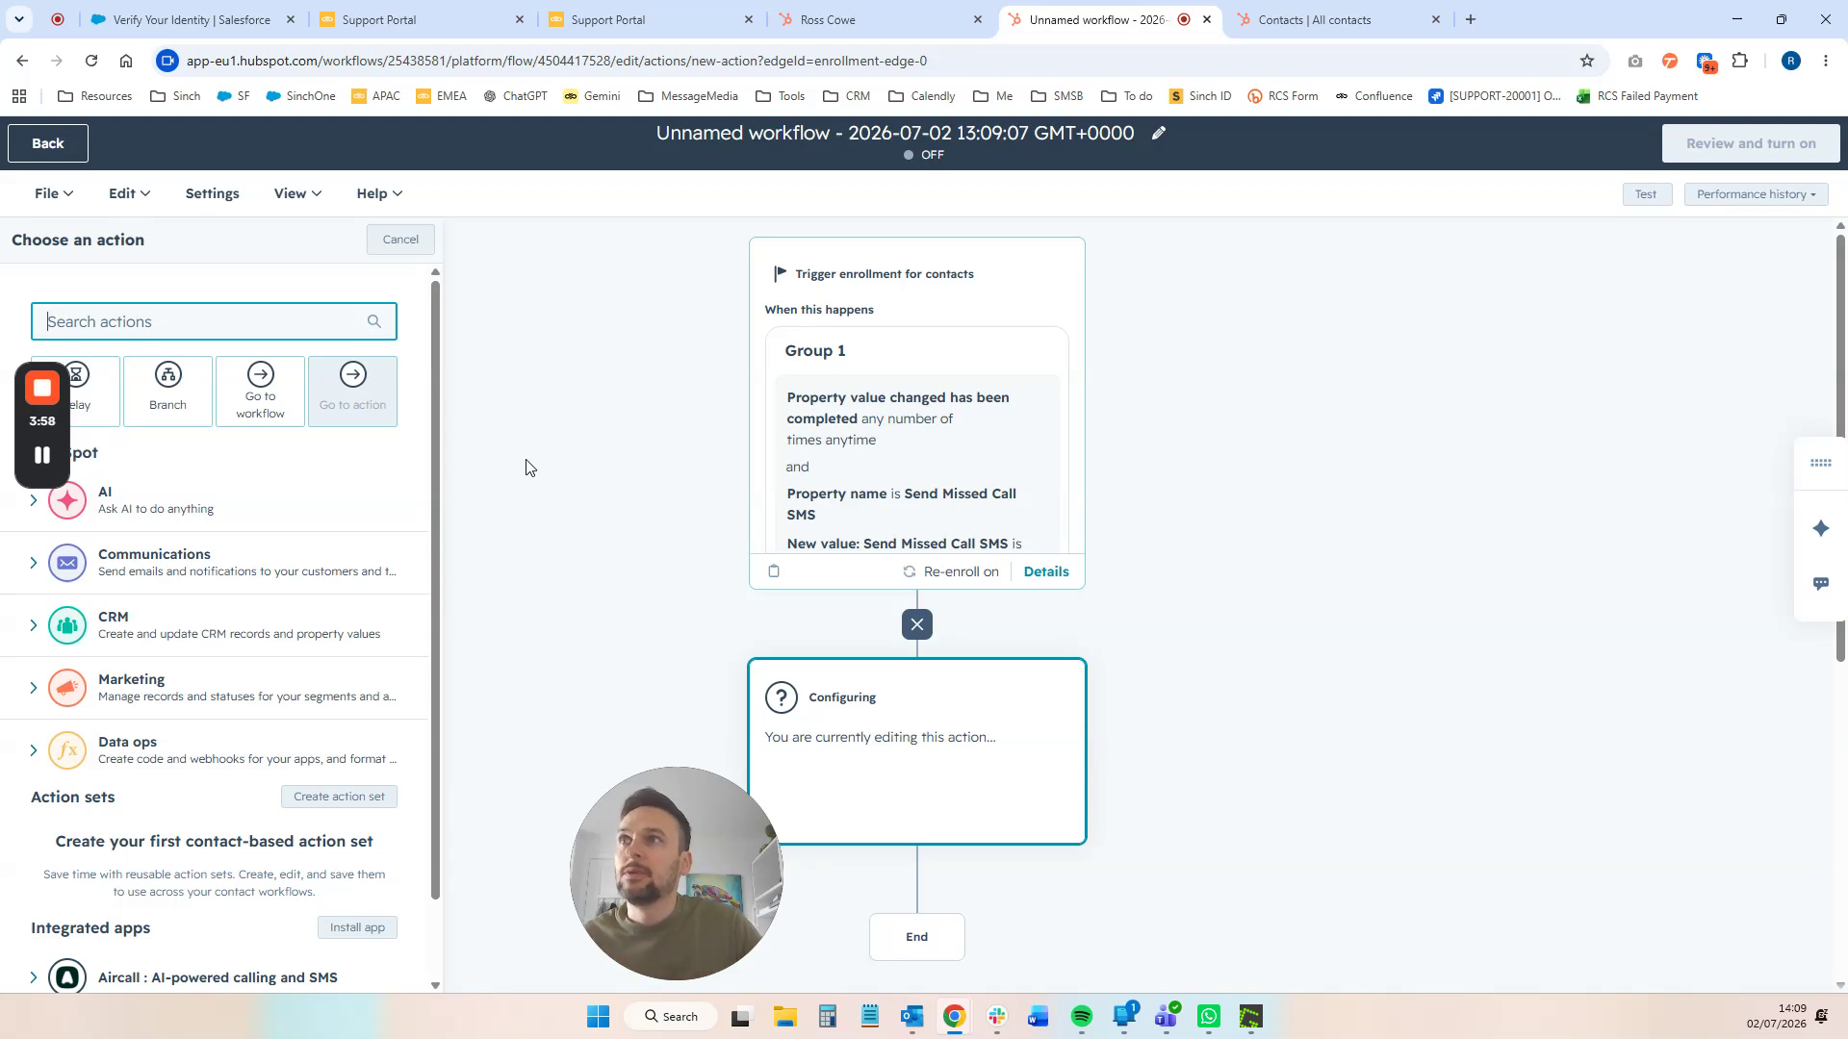
left_click_drag(646, 846, 519, 845)
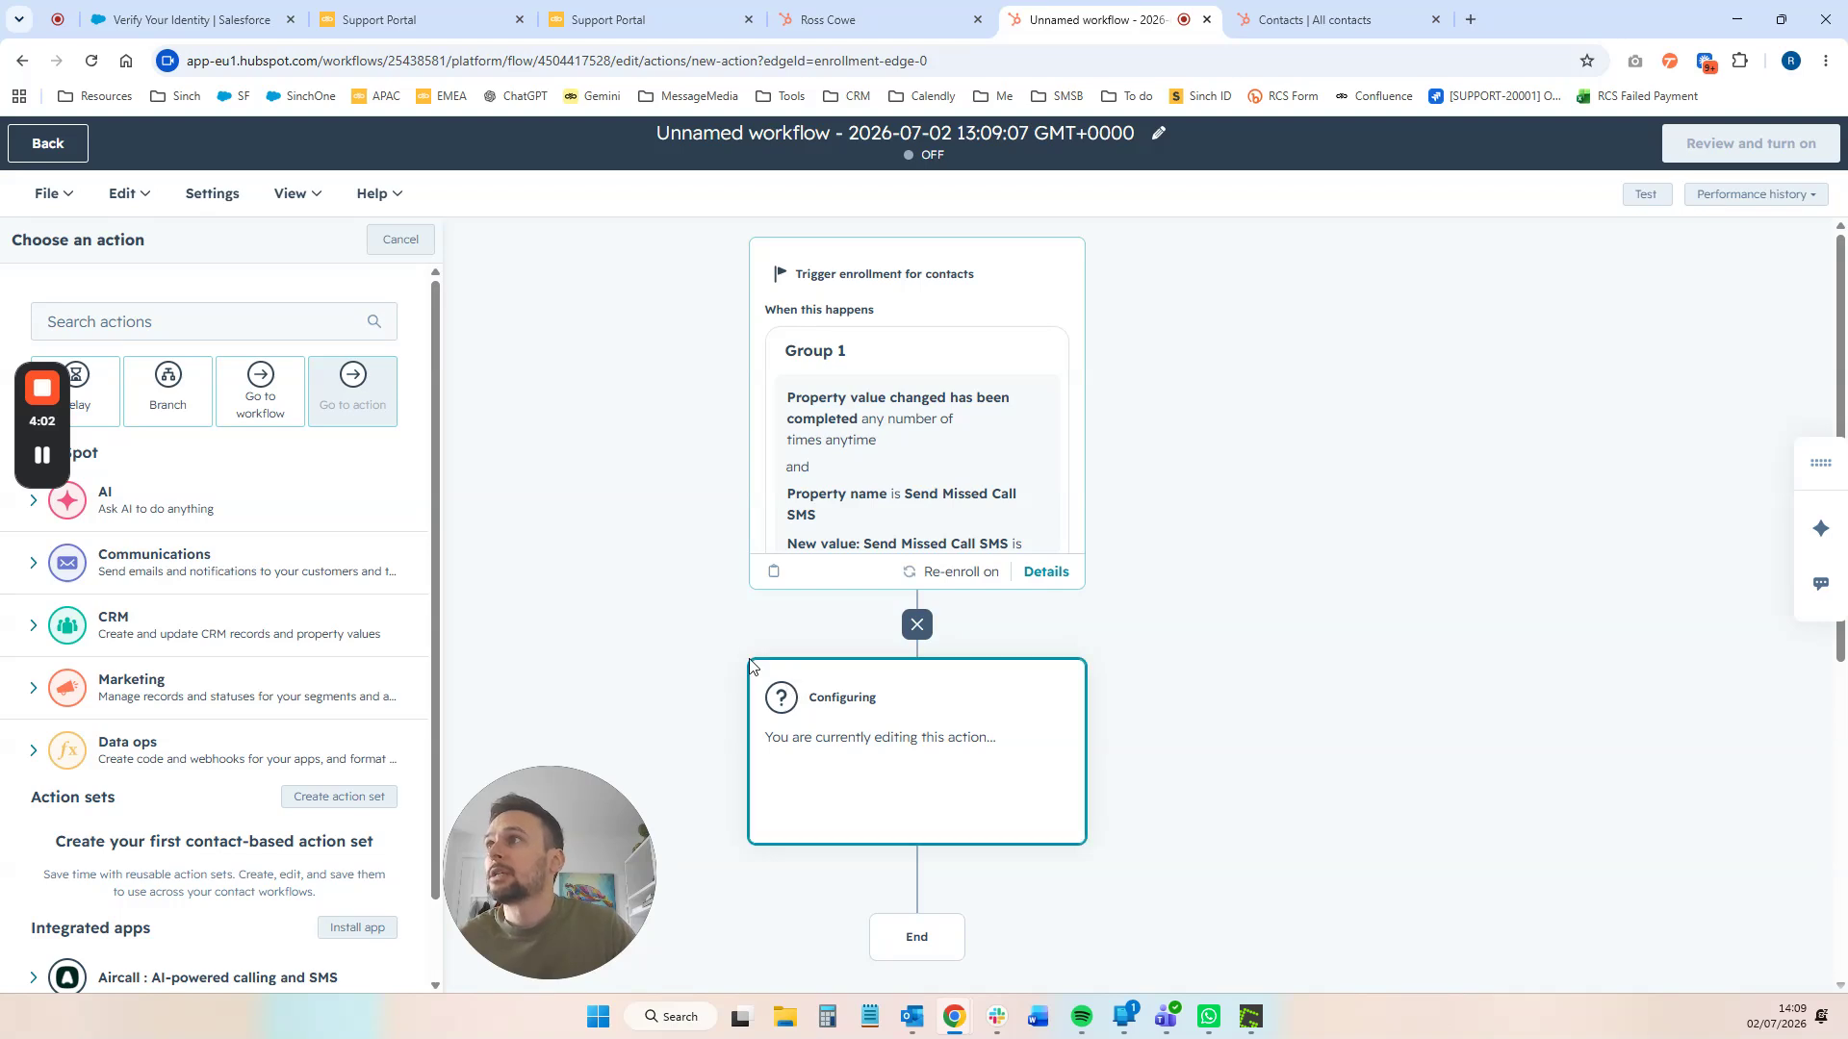
scroll(284, 633, "down", 1)
left_click(133, 944)
scroll(144, 847, "down", 3)
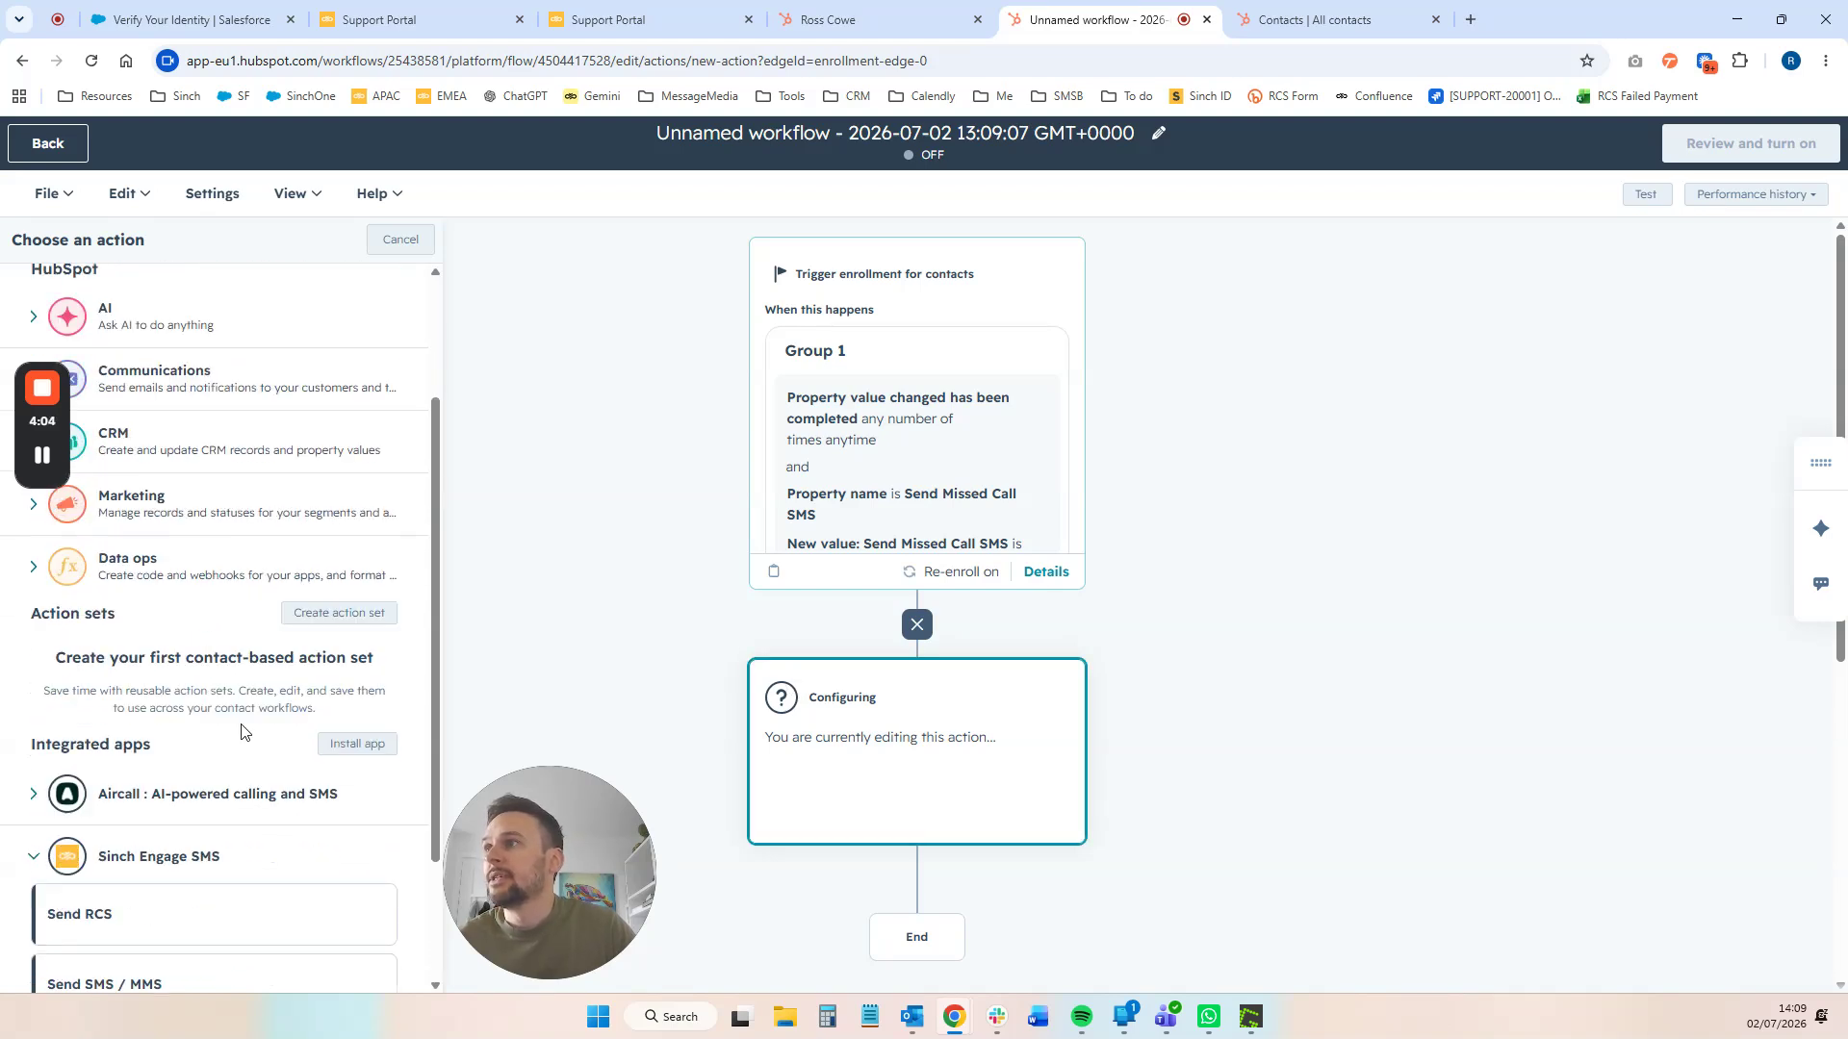
left_click(119, 740)
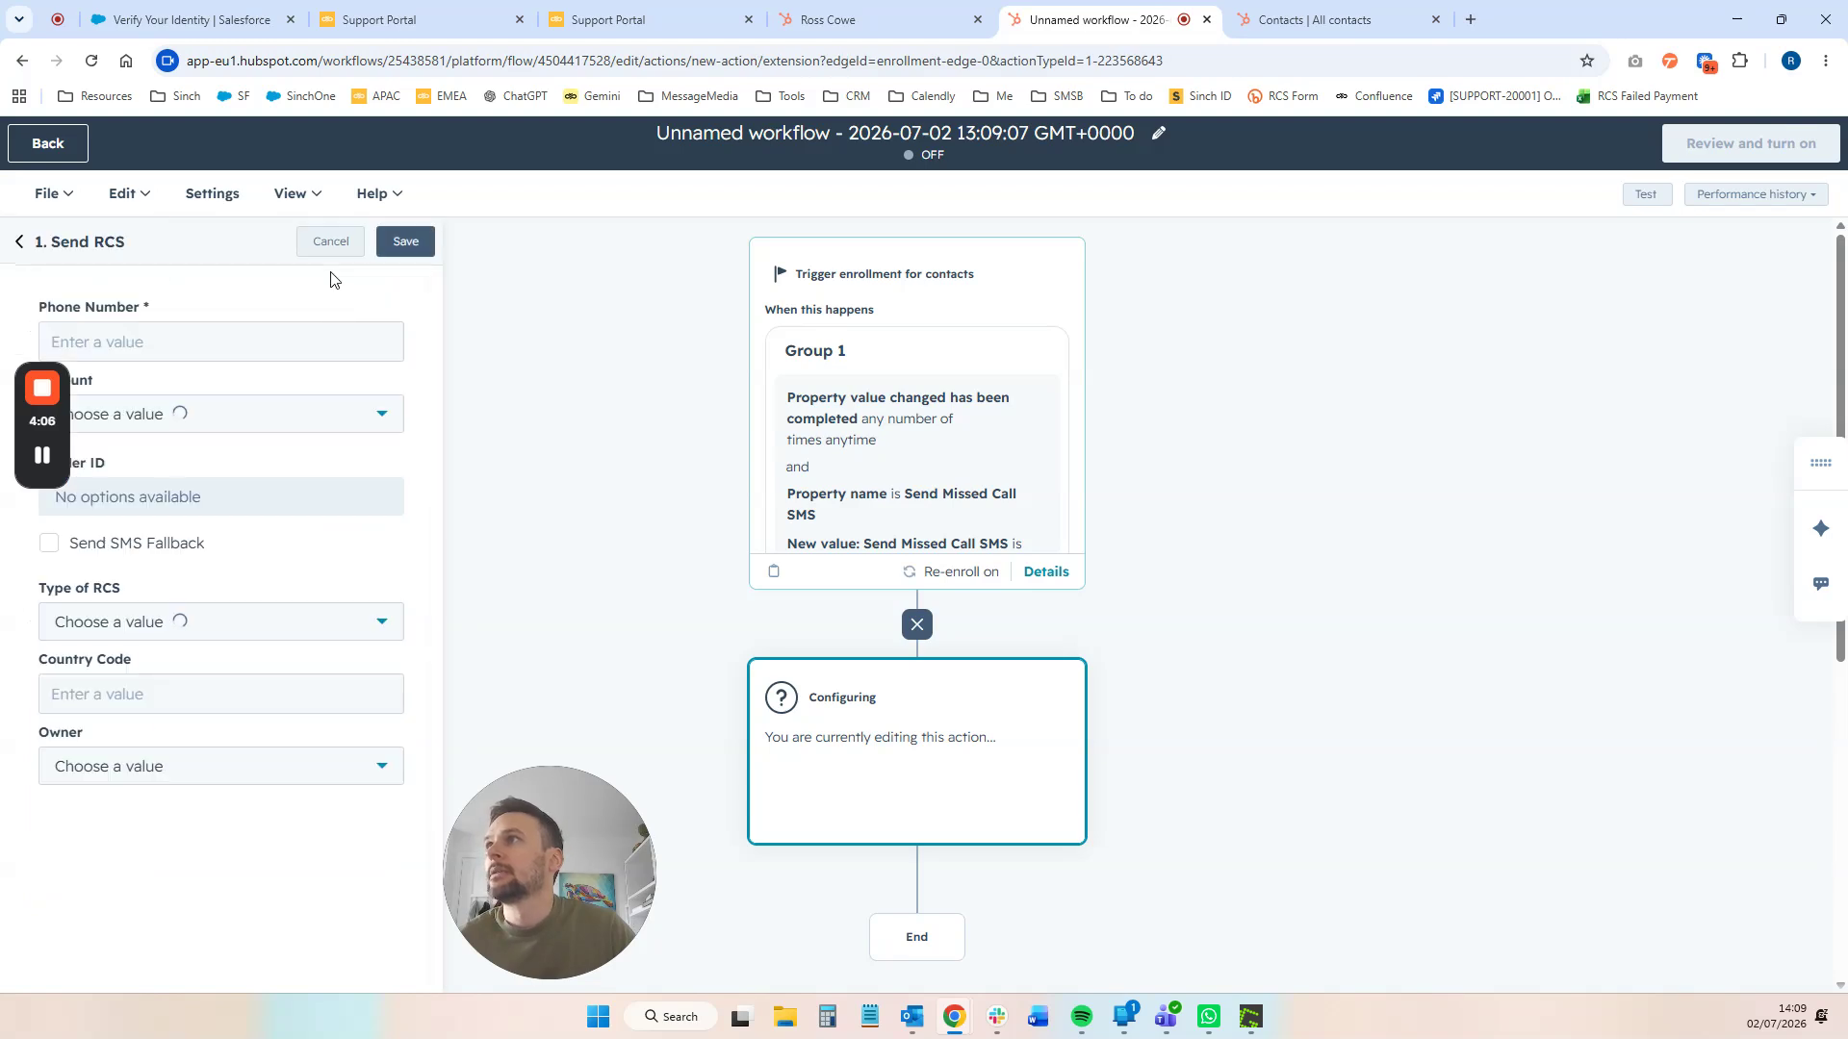
left_click(19, 242)
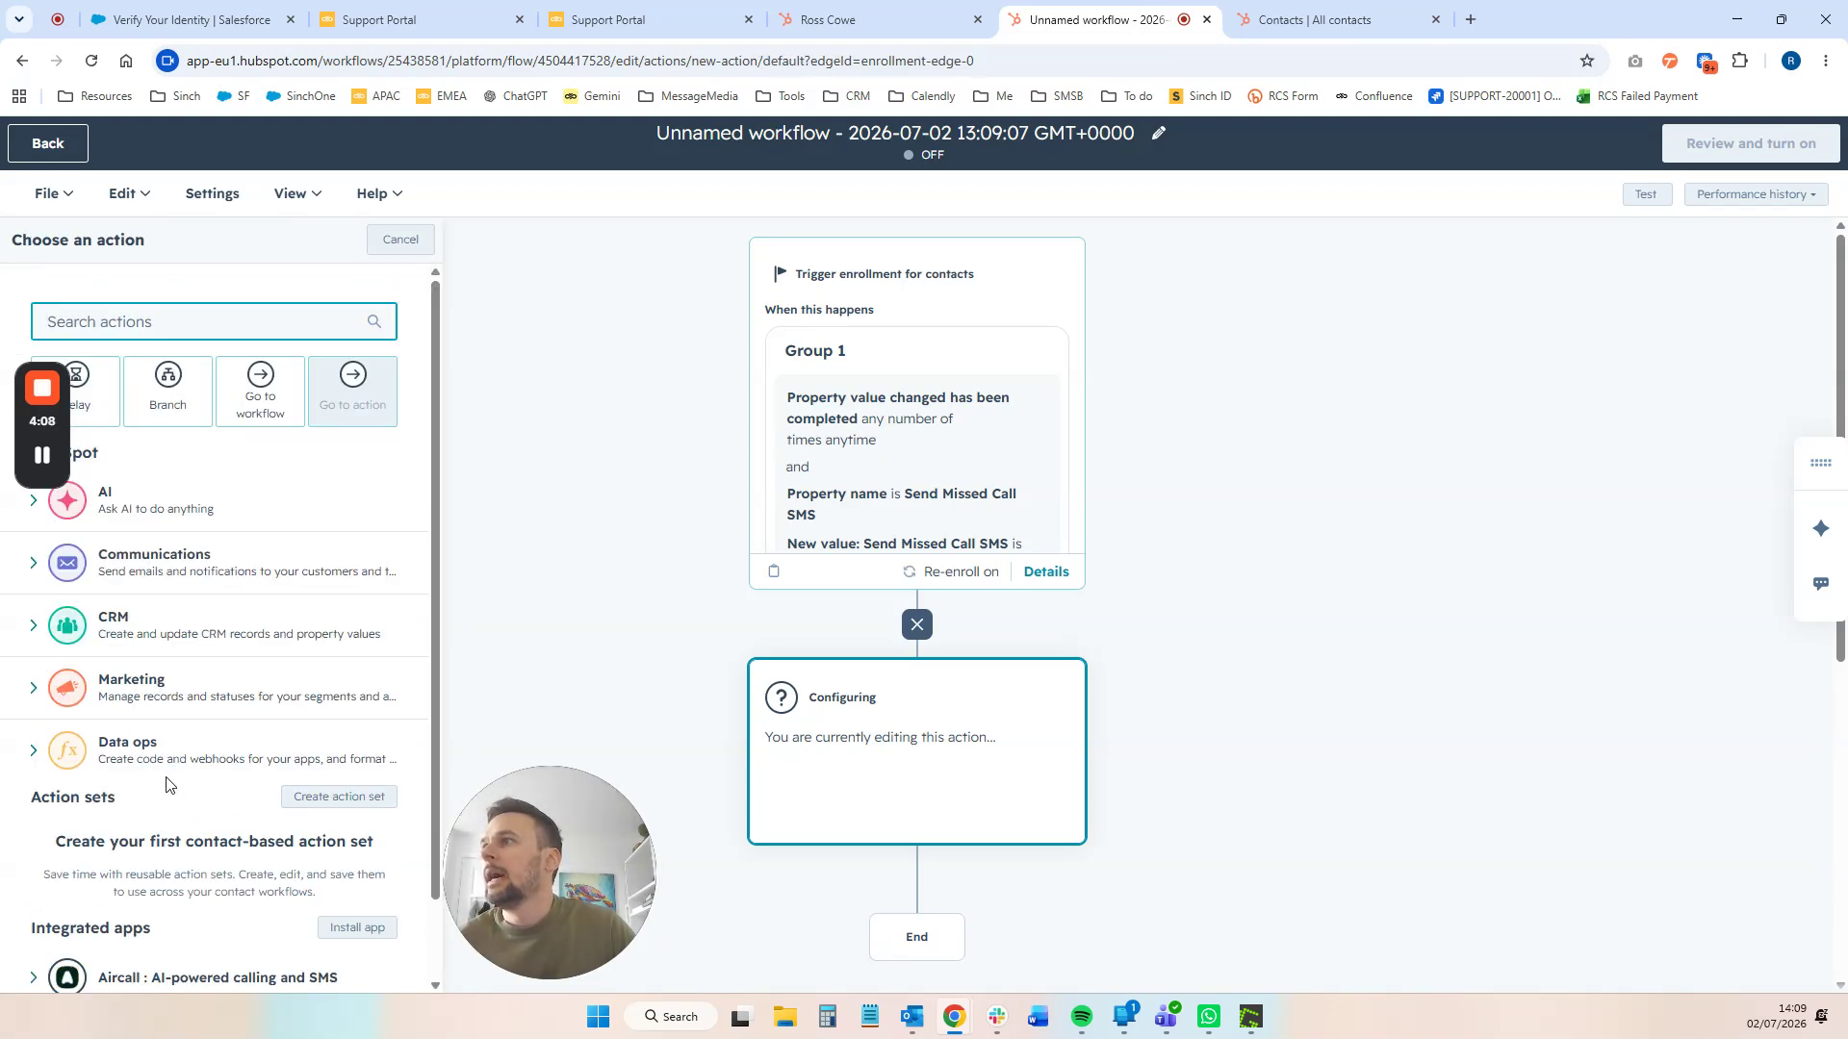
- Add the Sinch Engage SMS action Send SMS / MMS and use the enrolled contact's Phone Number as its recipient number
scroll(222, 770, "down", 1)
scroll(209, 761, "down", 3)
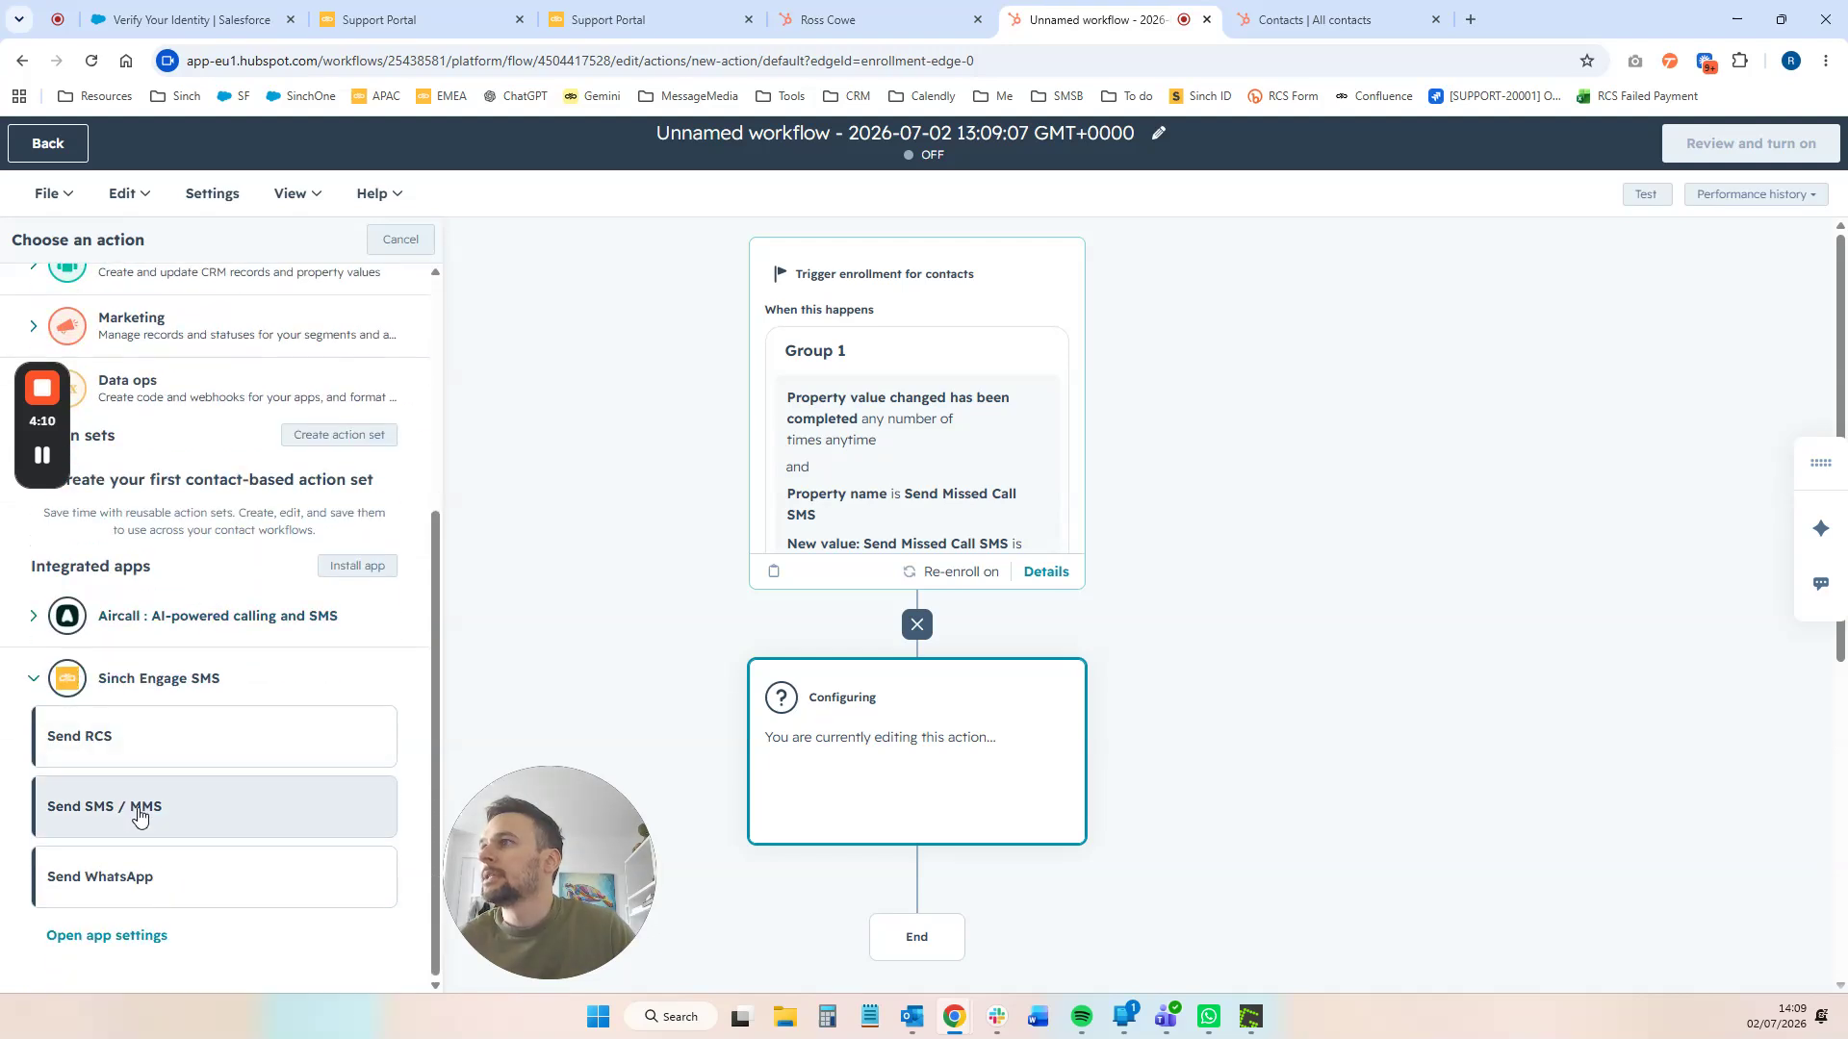
left_click(145, 811)
left_click(201, 341)
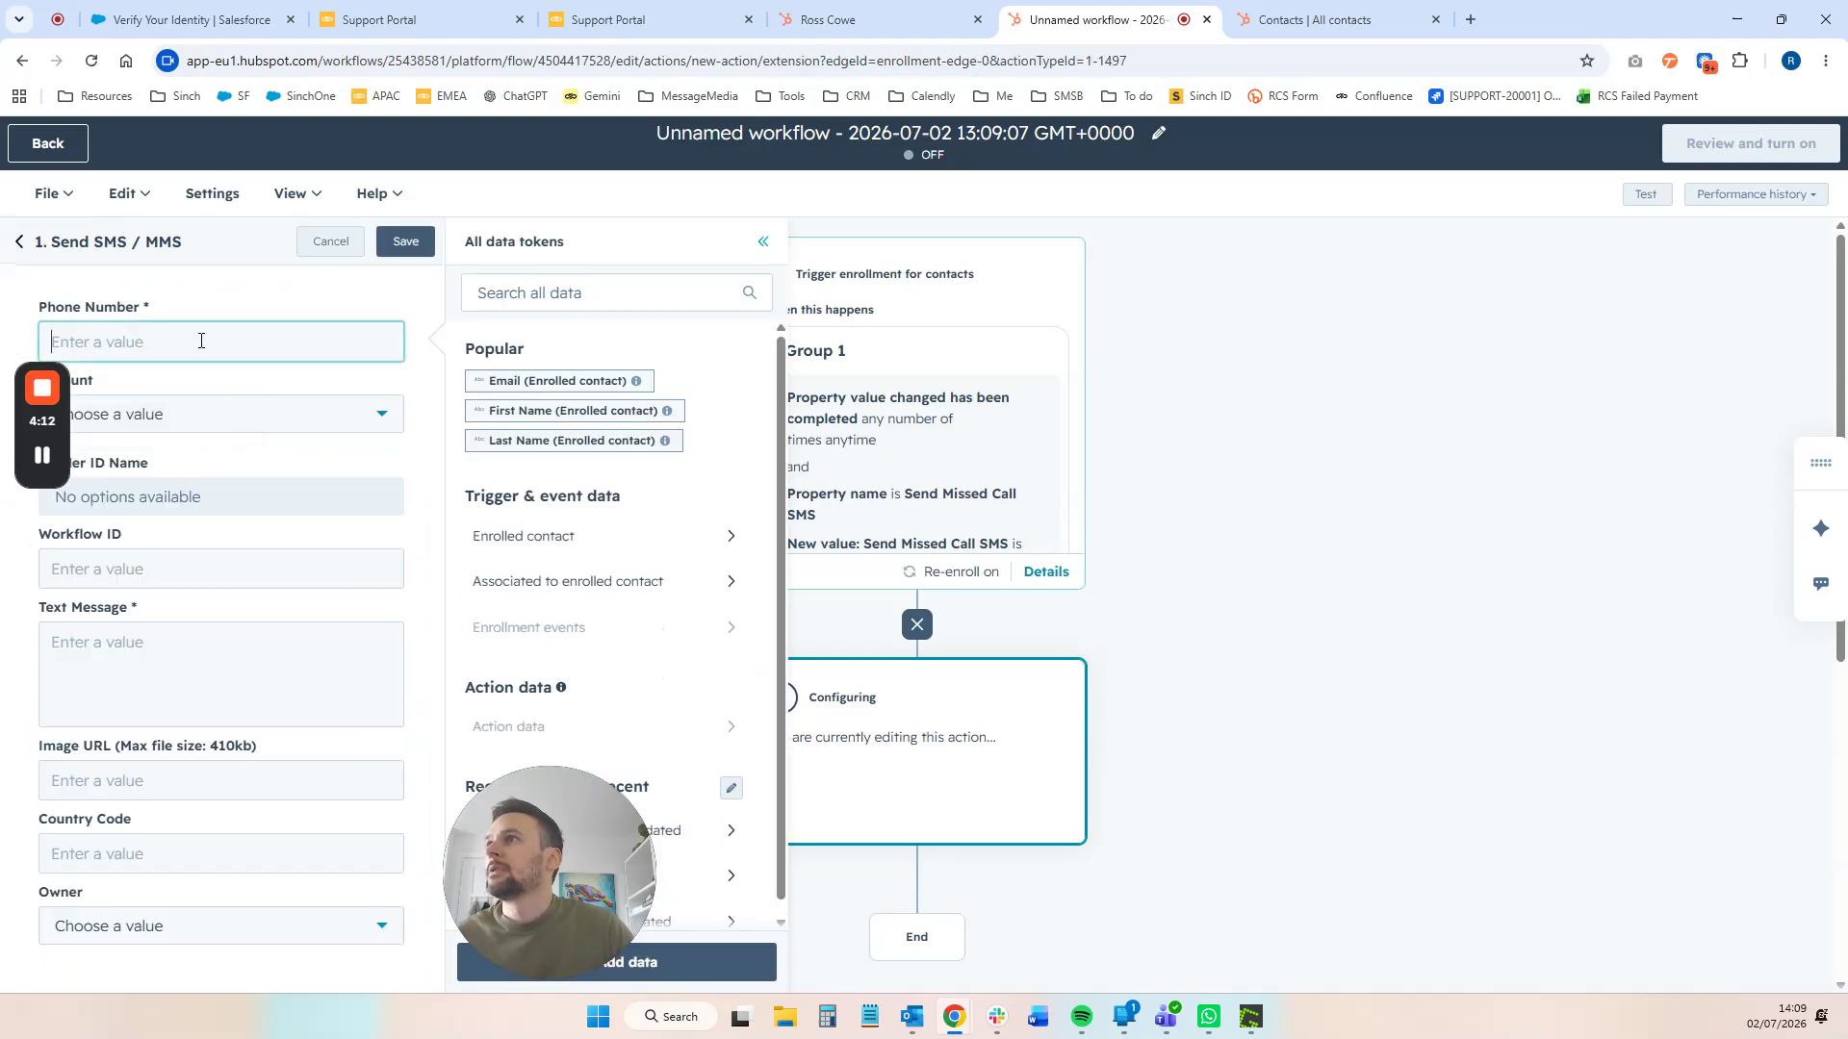
left_click(526, 293)
type("phone n")
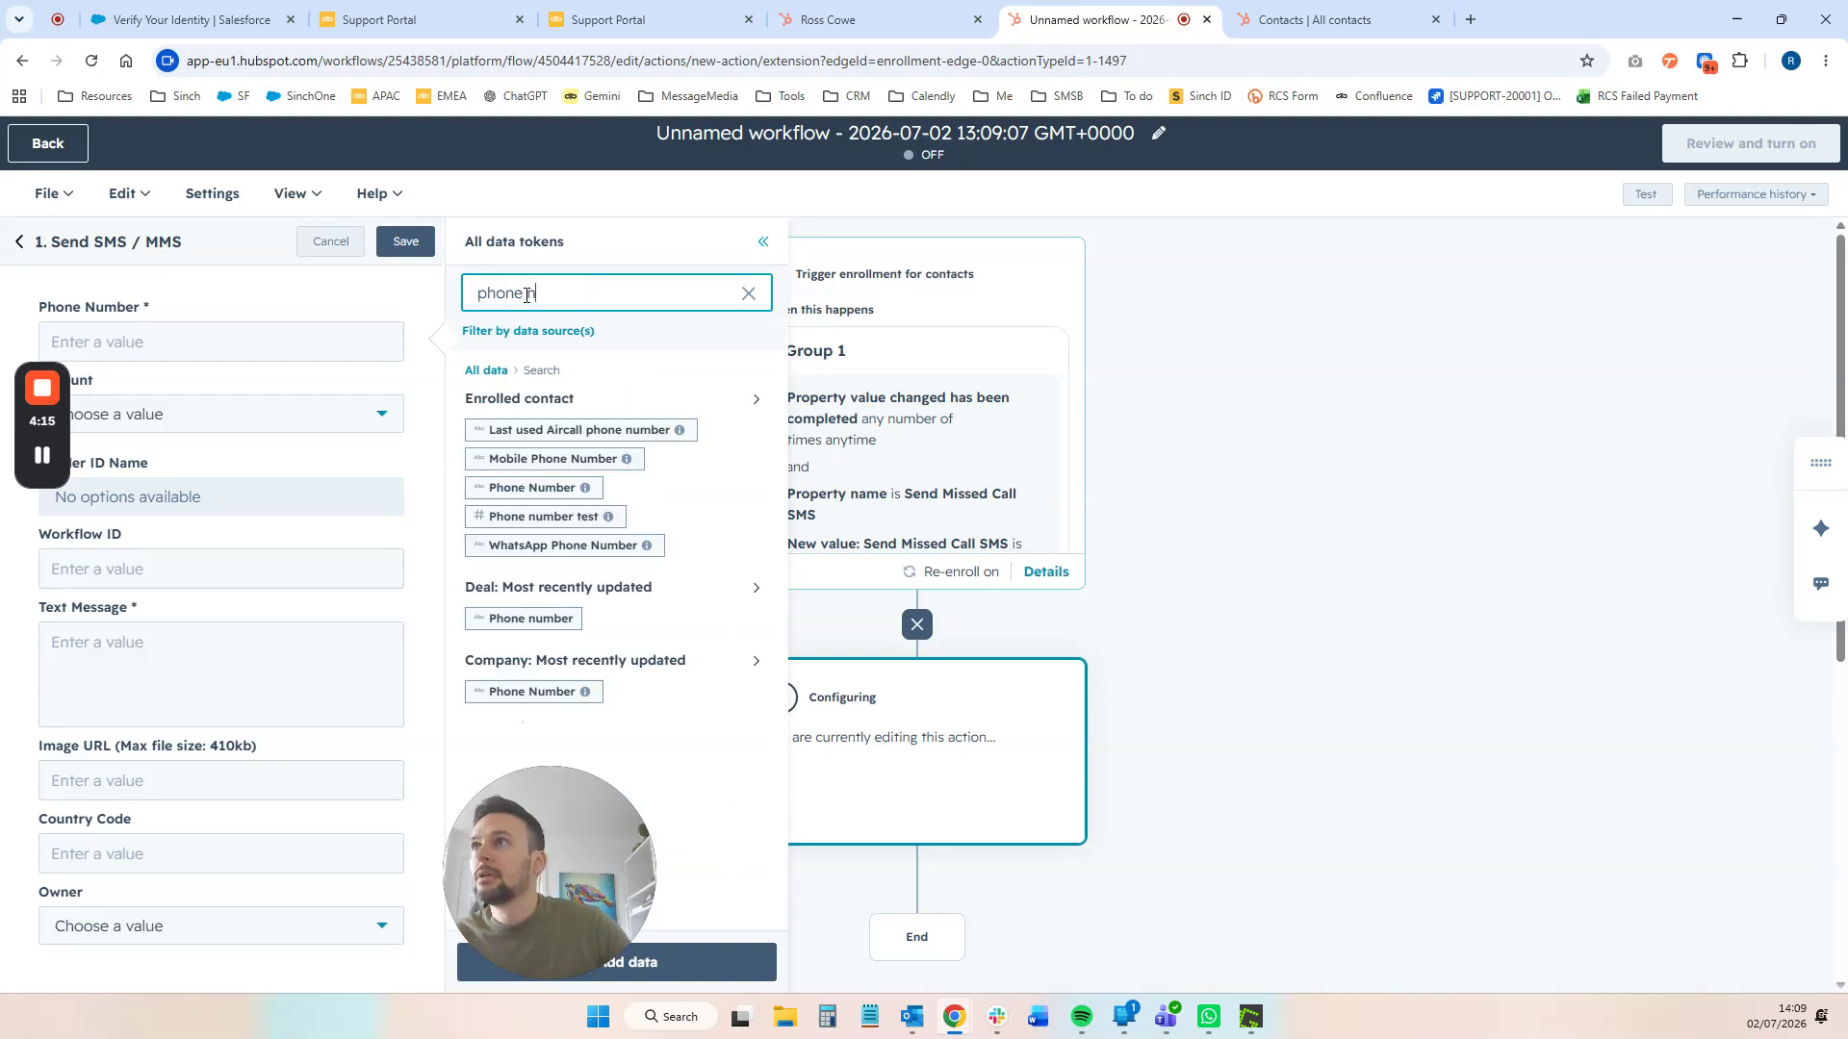
left_click(524, 488)
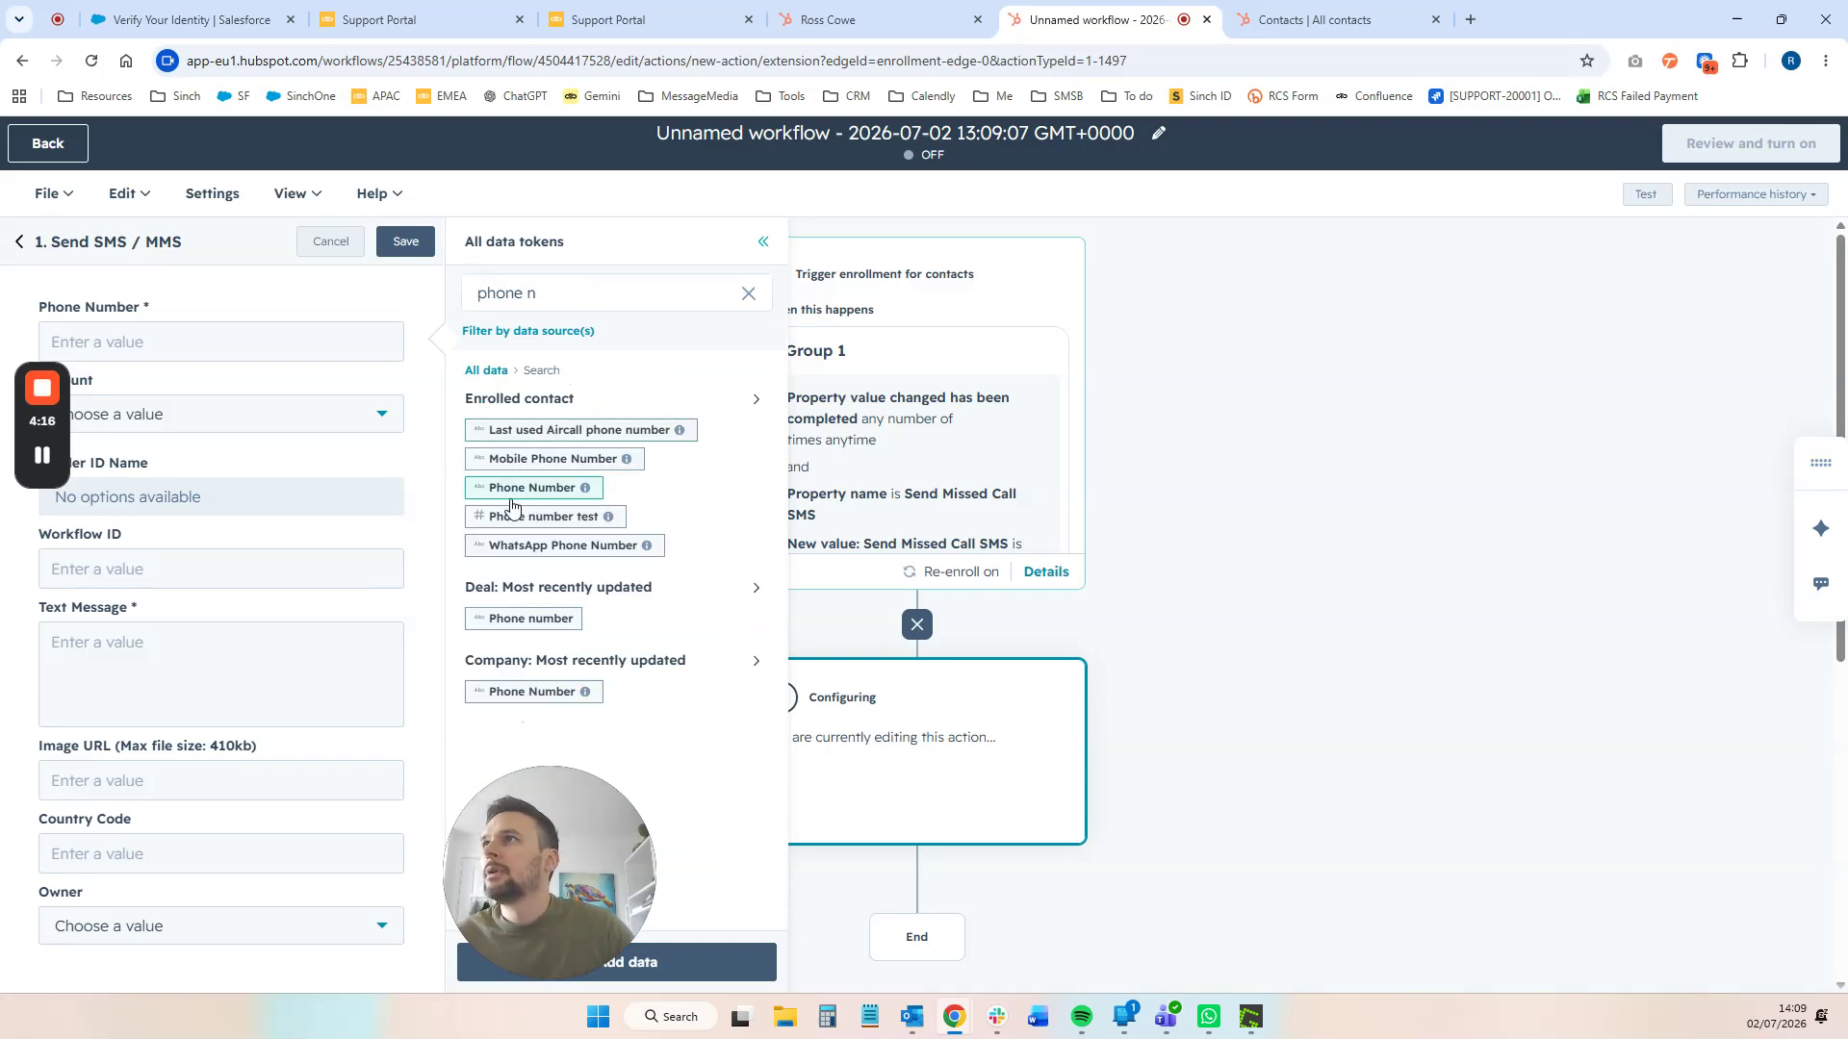
mouse_move(60, 421)
left_click_drag(55, 426, 1759, 336)
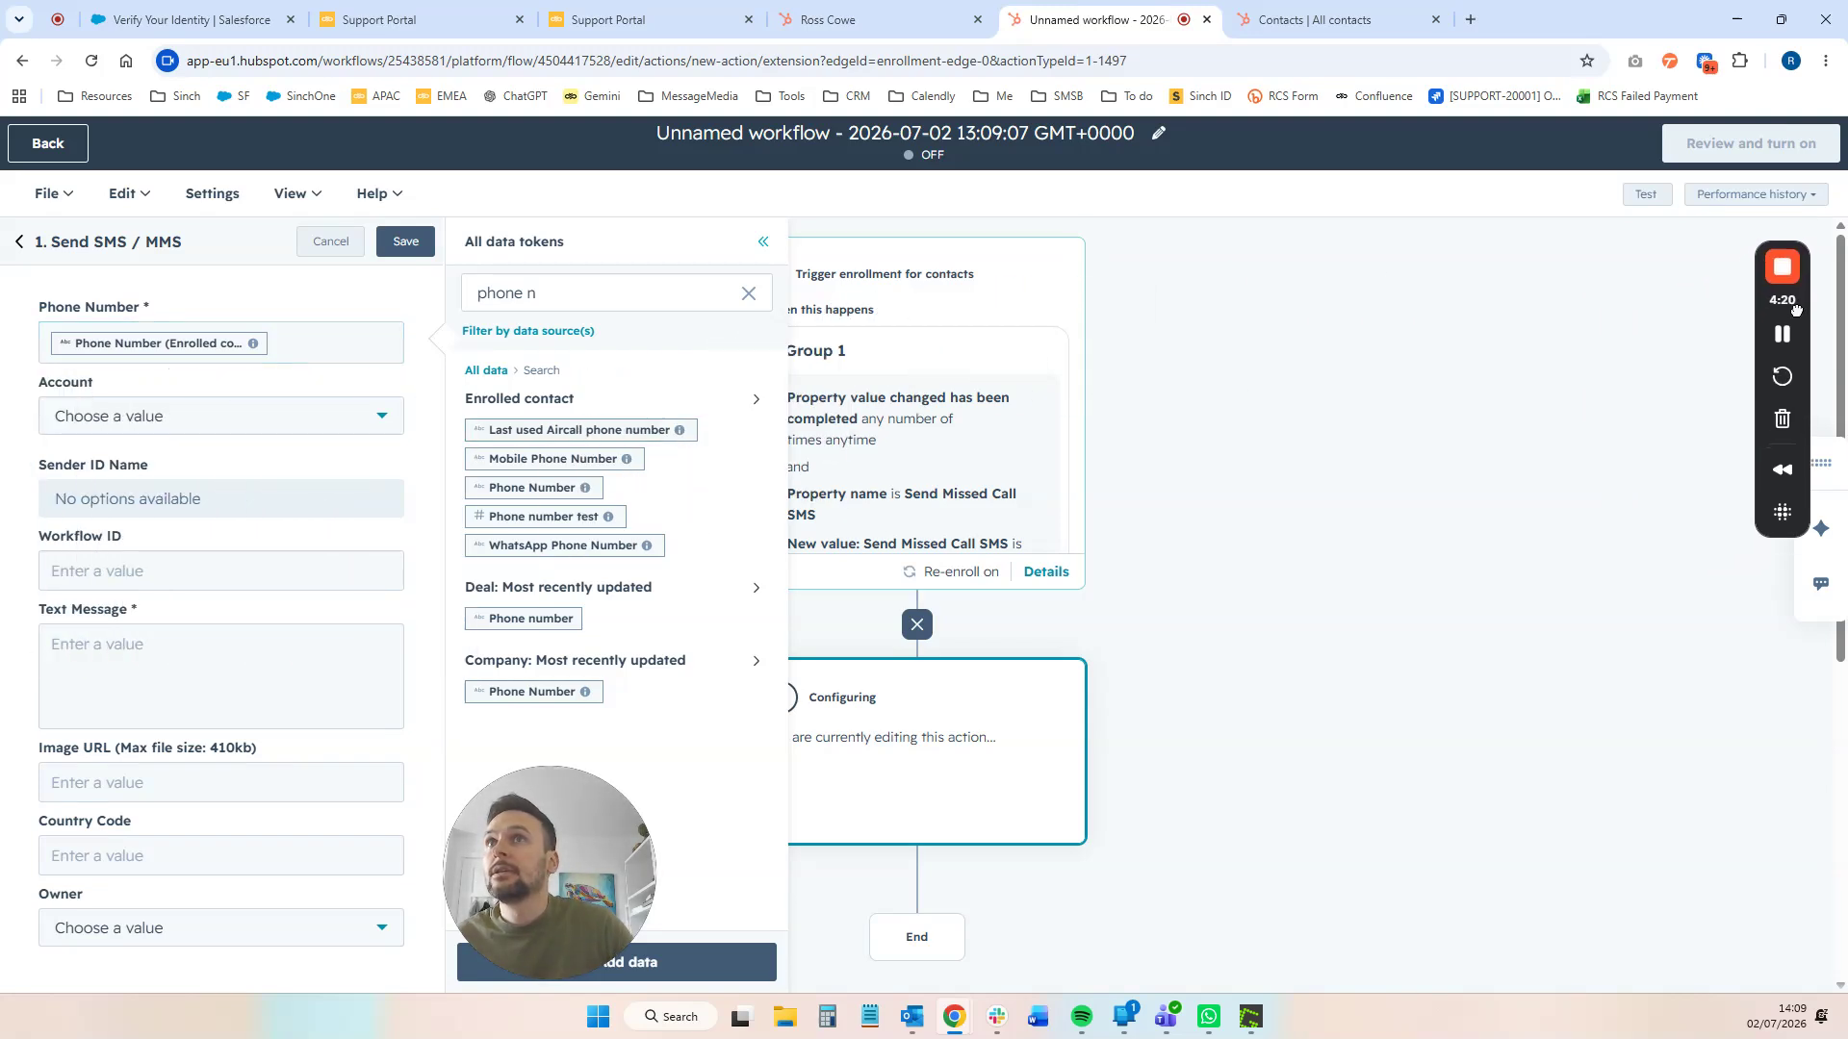
left_click(363, 367)
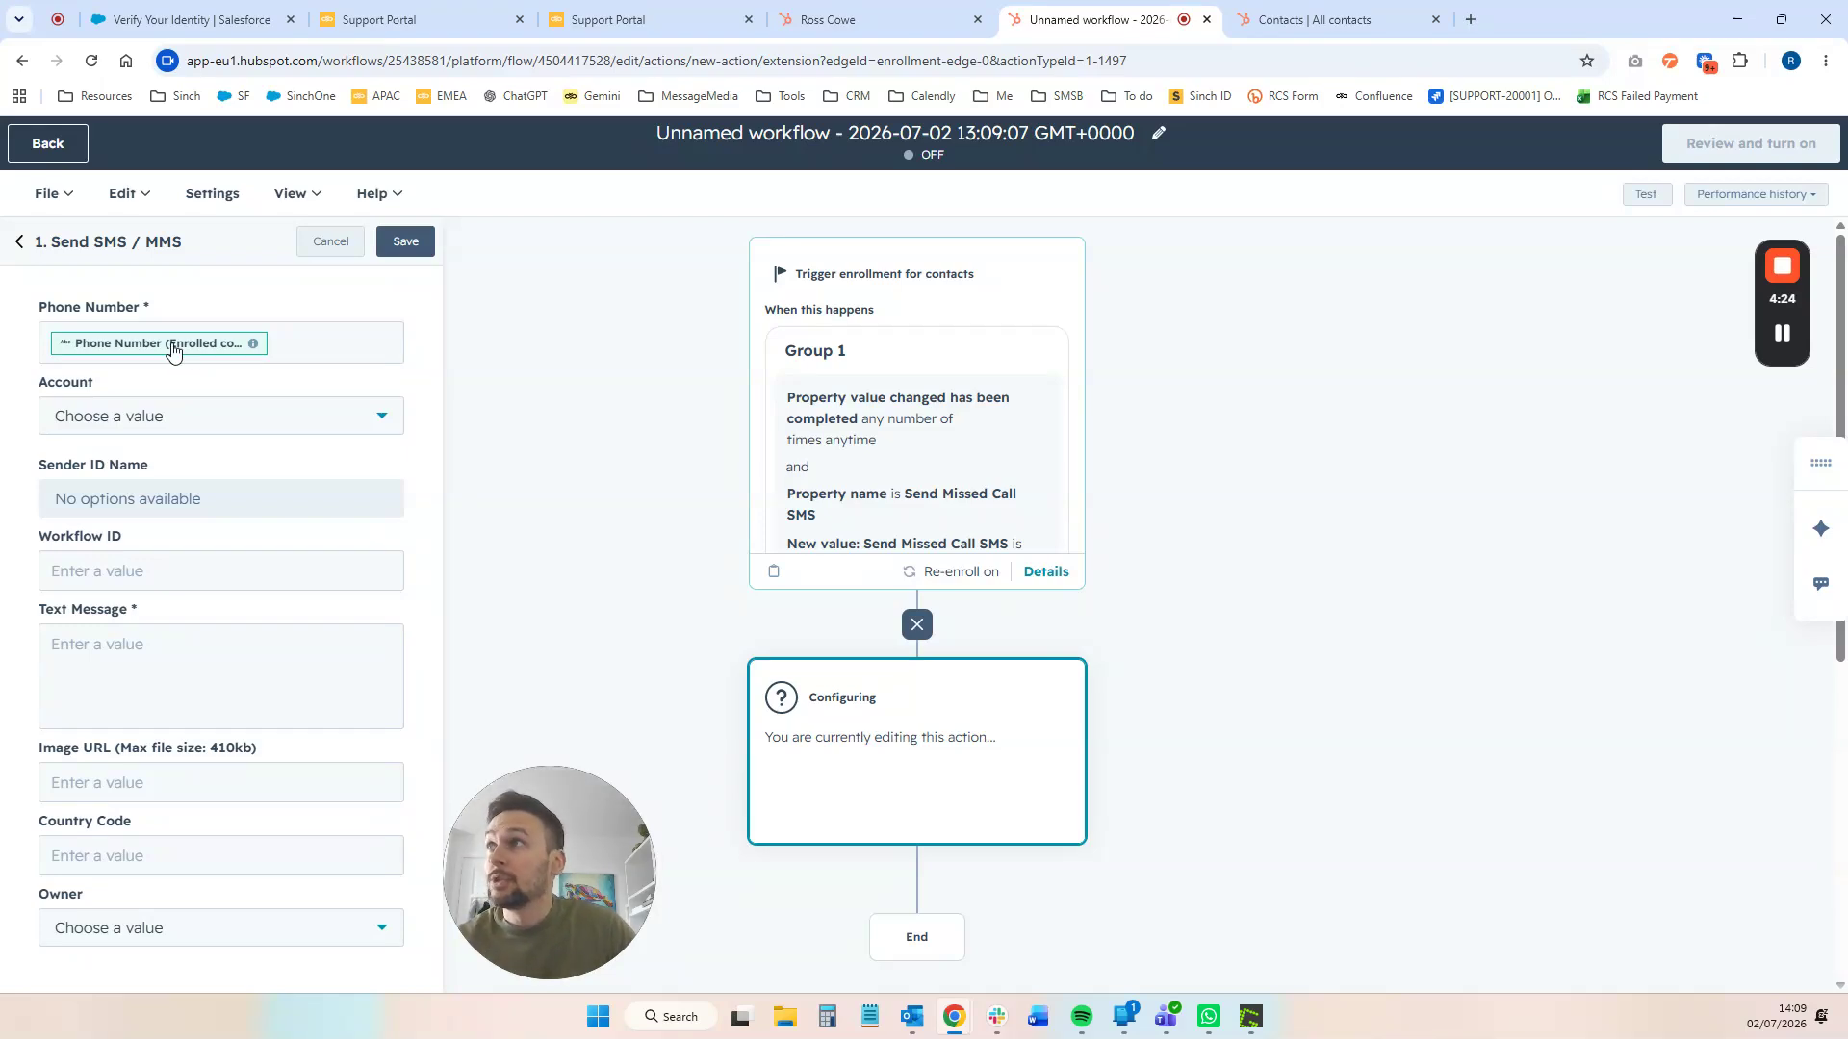
- Set the SMS action's account to Sinch SSO - GB - Internal and its sender ID to the HubSpot Inbox number
left_click(171, 416)
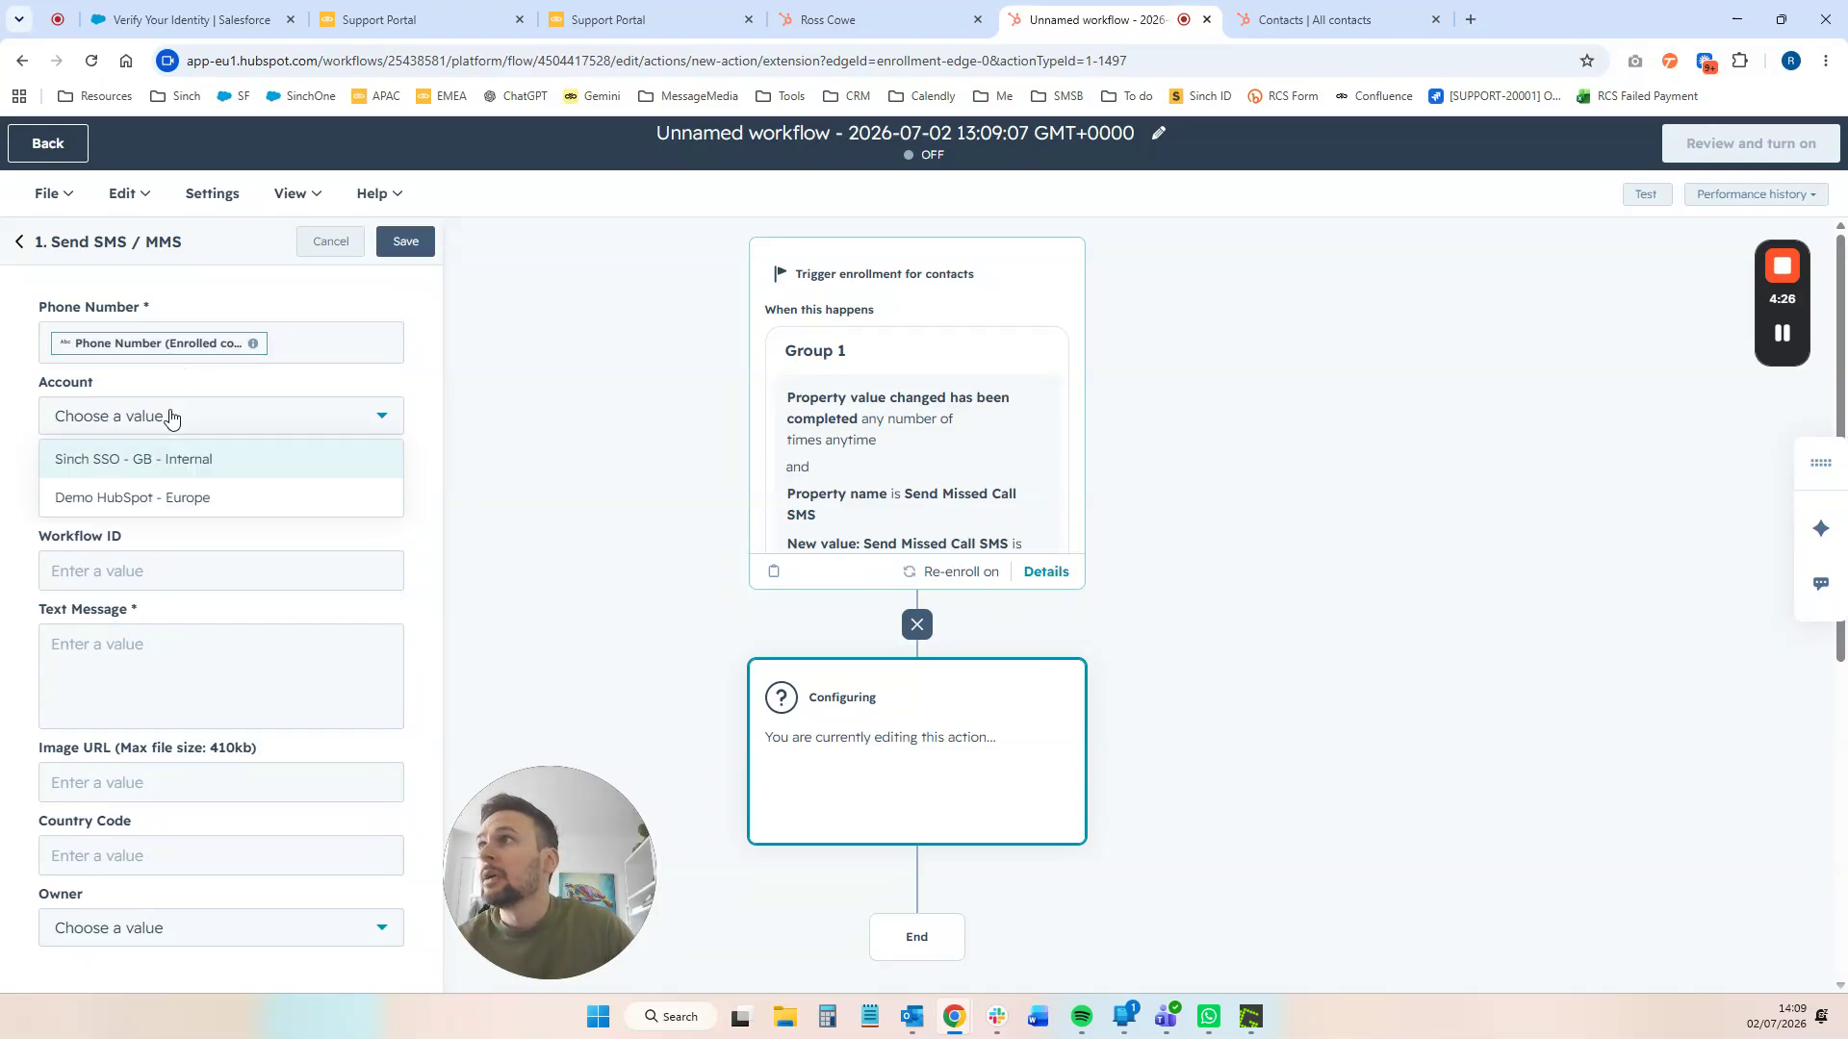
left_click(156, 464)
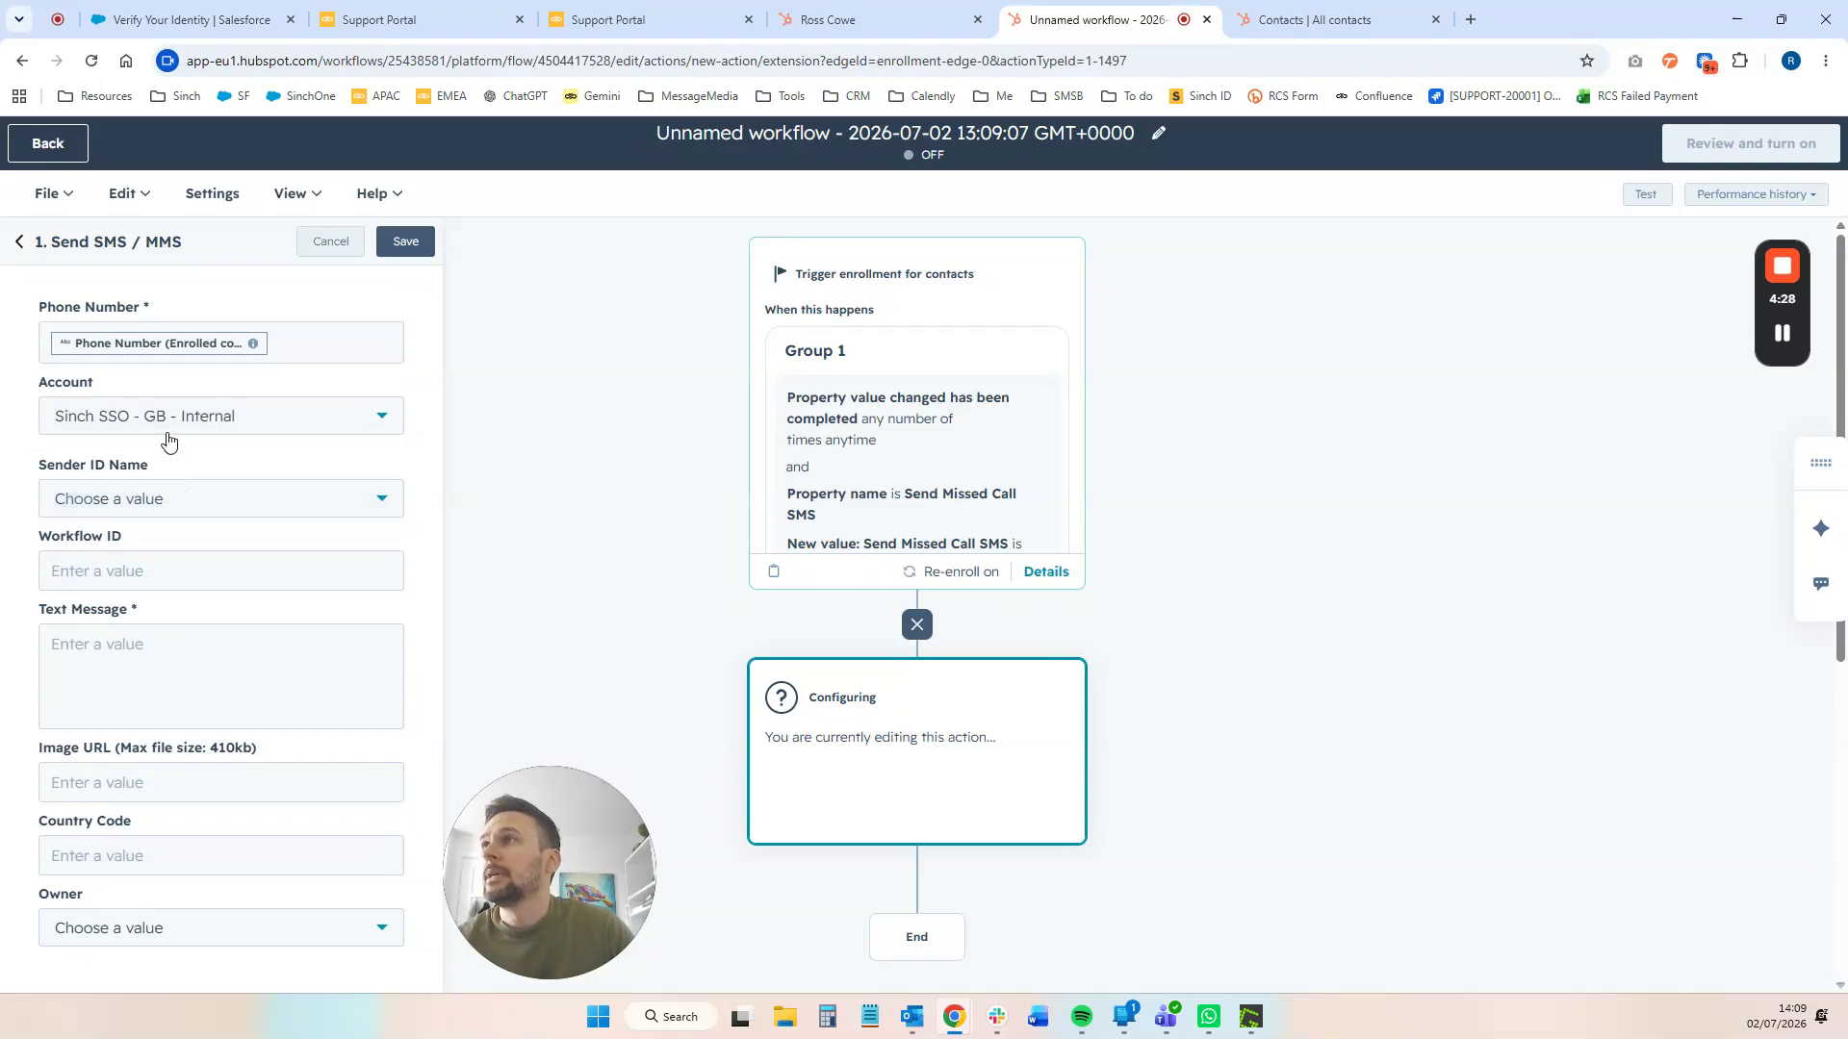
left_click(200, 508)
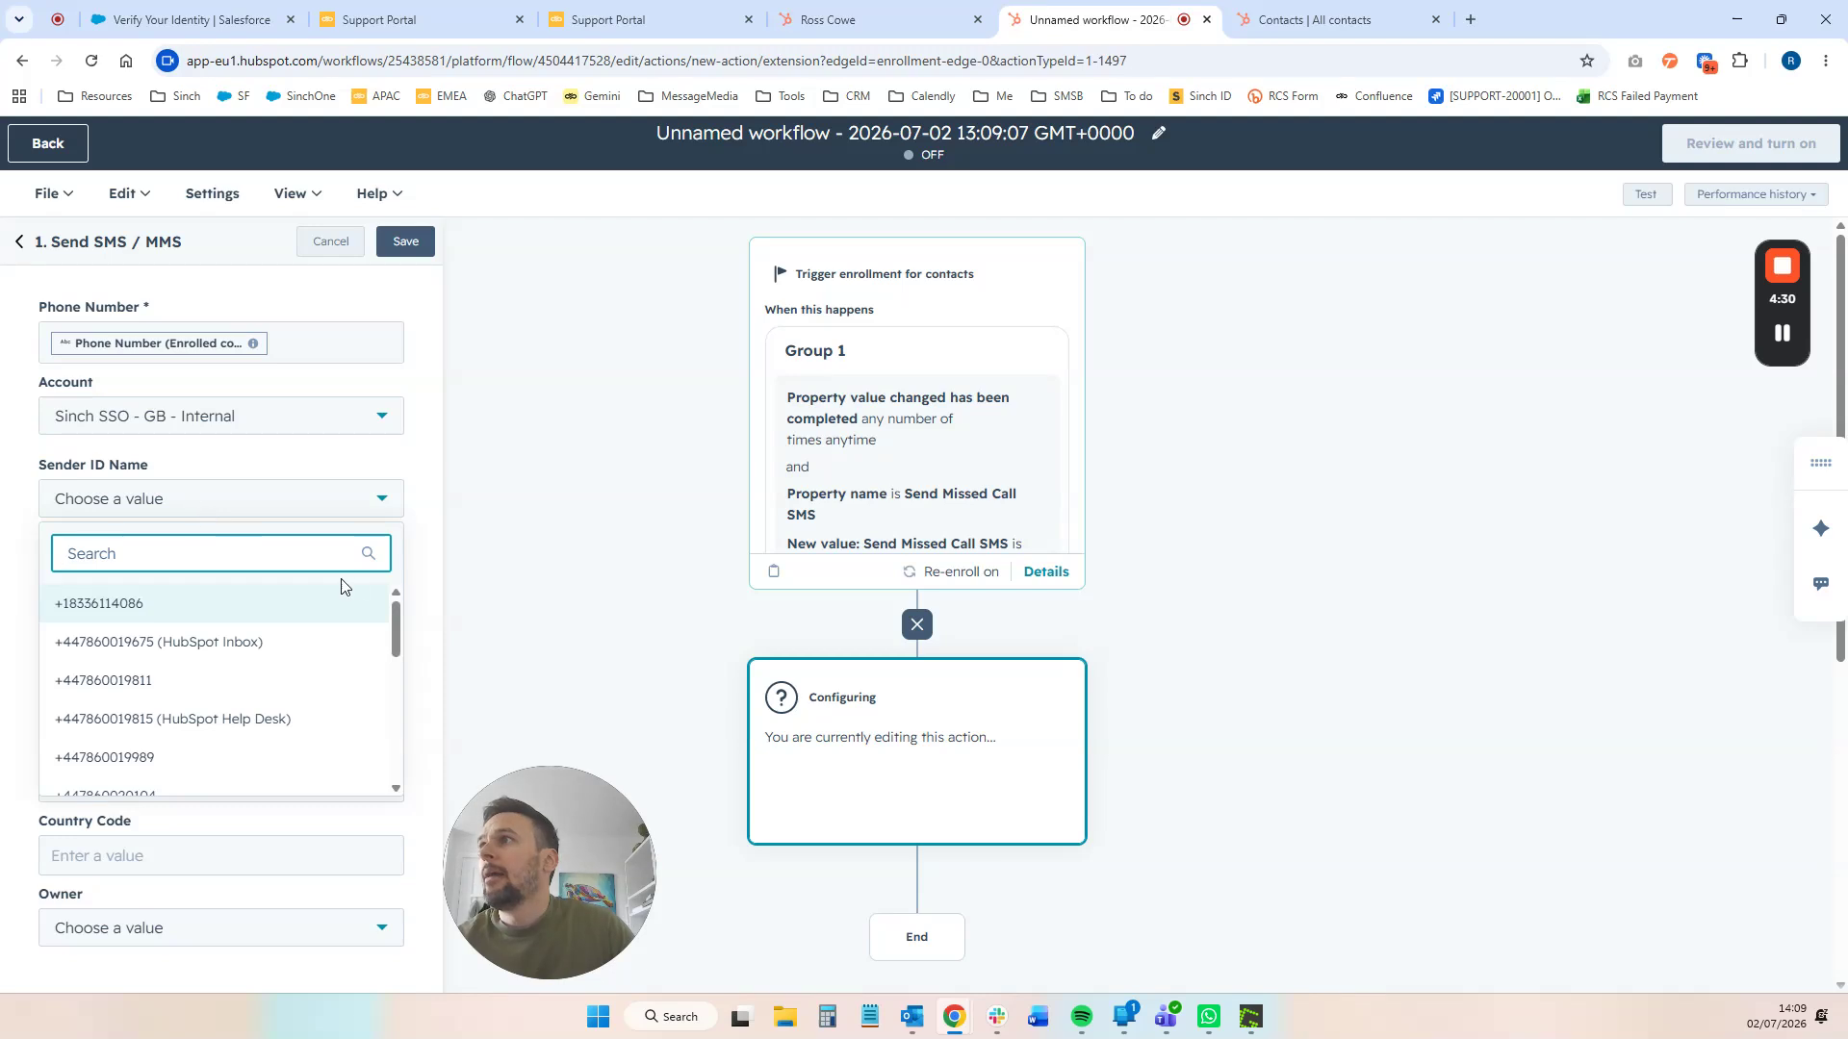
left_click_drag(396, 620, 398, 640)
scroll(365, 635, "up", 1)
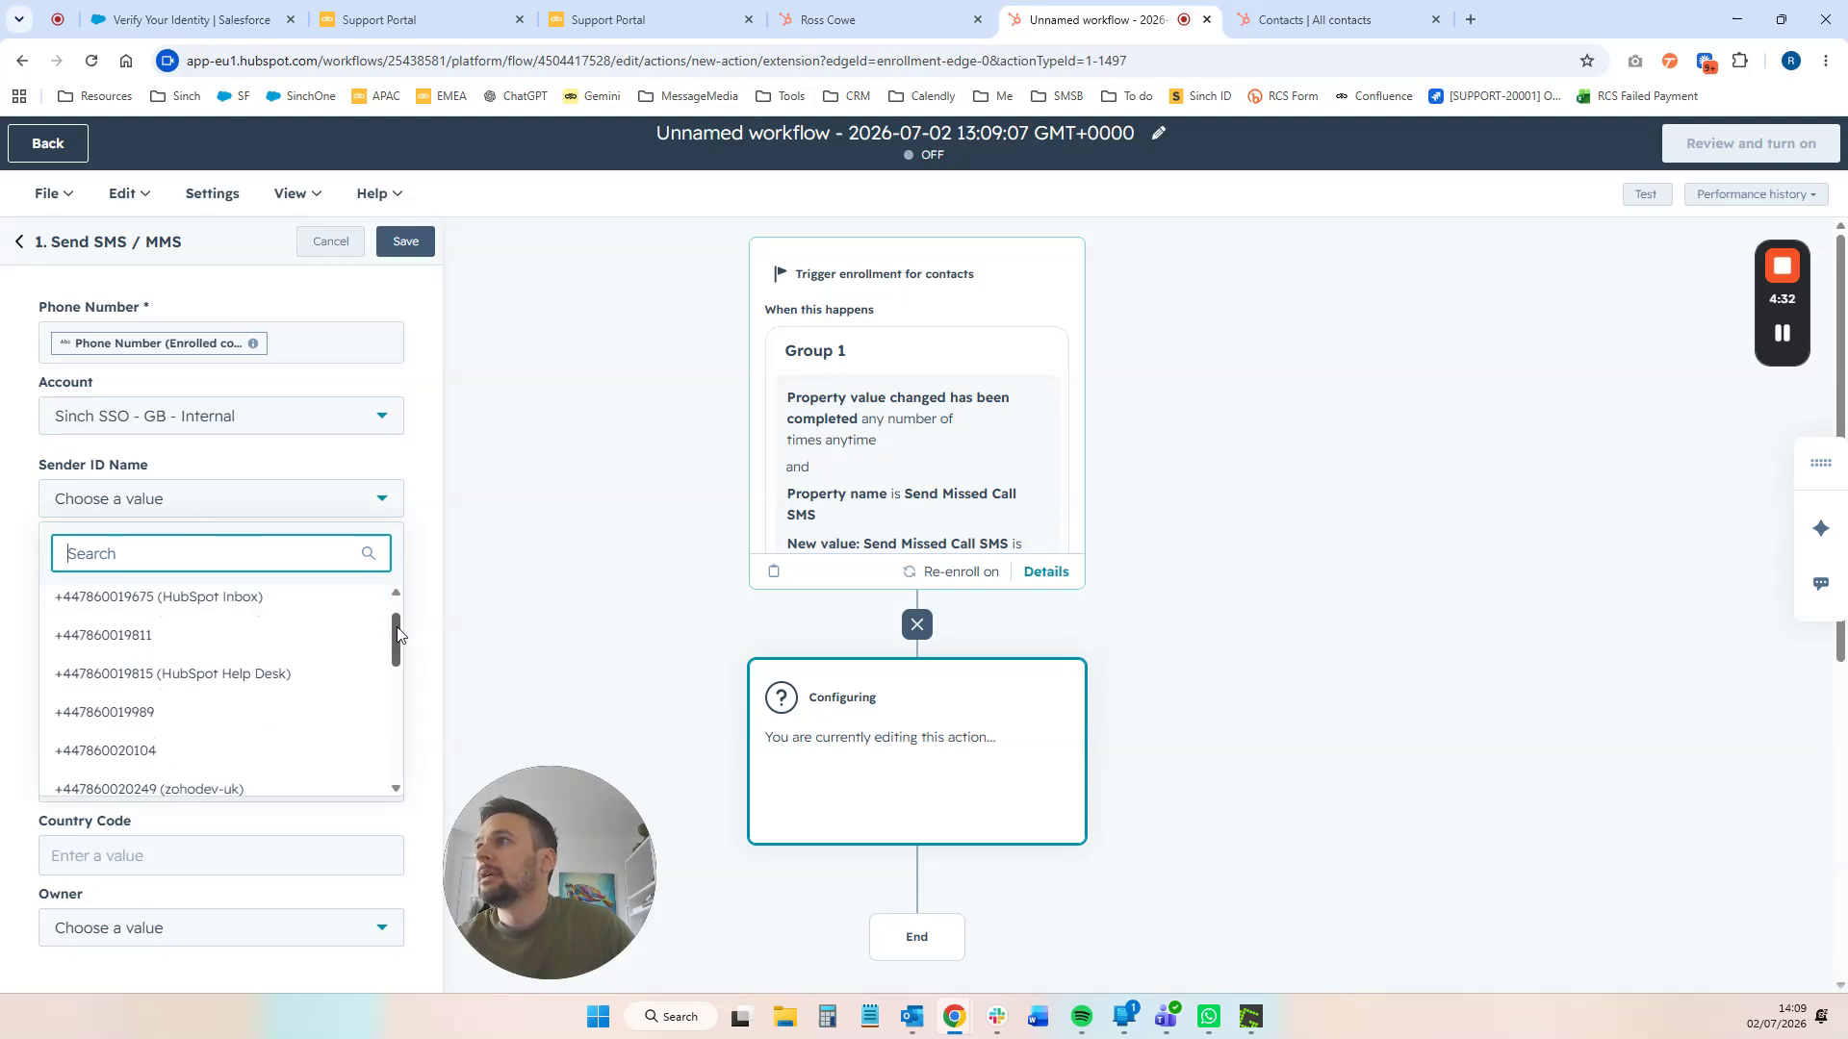
left_click(214, 630)
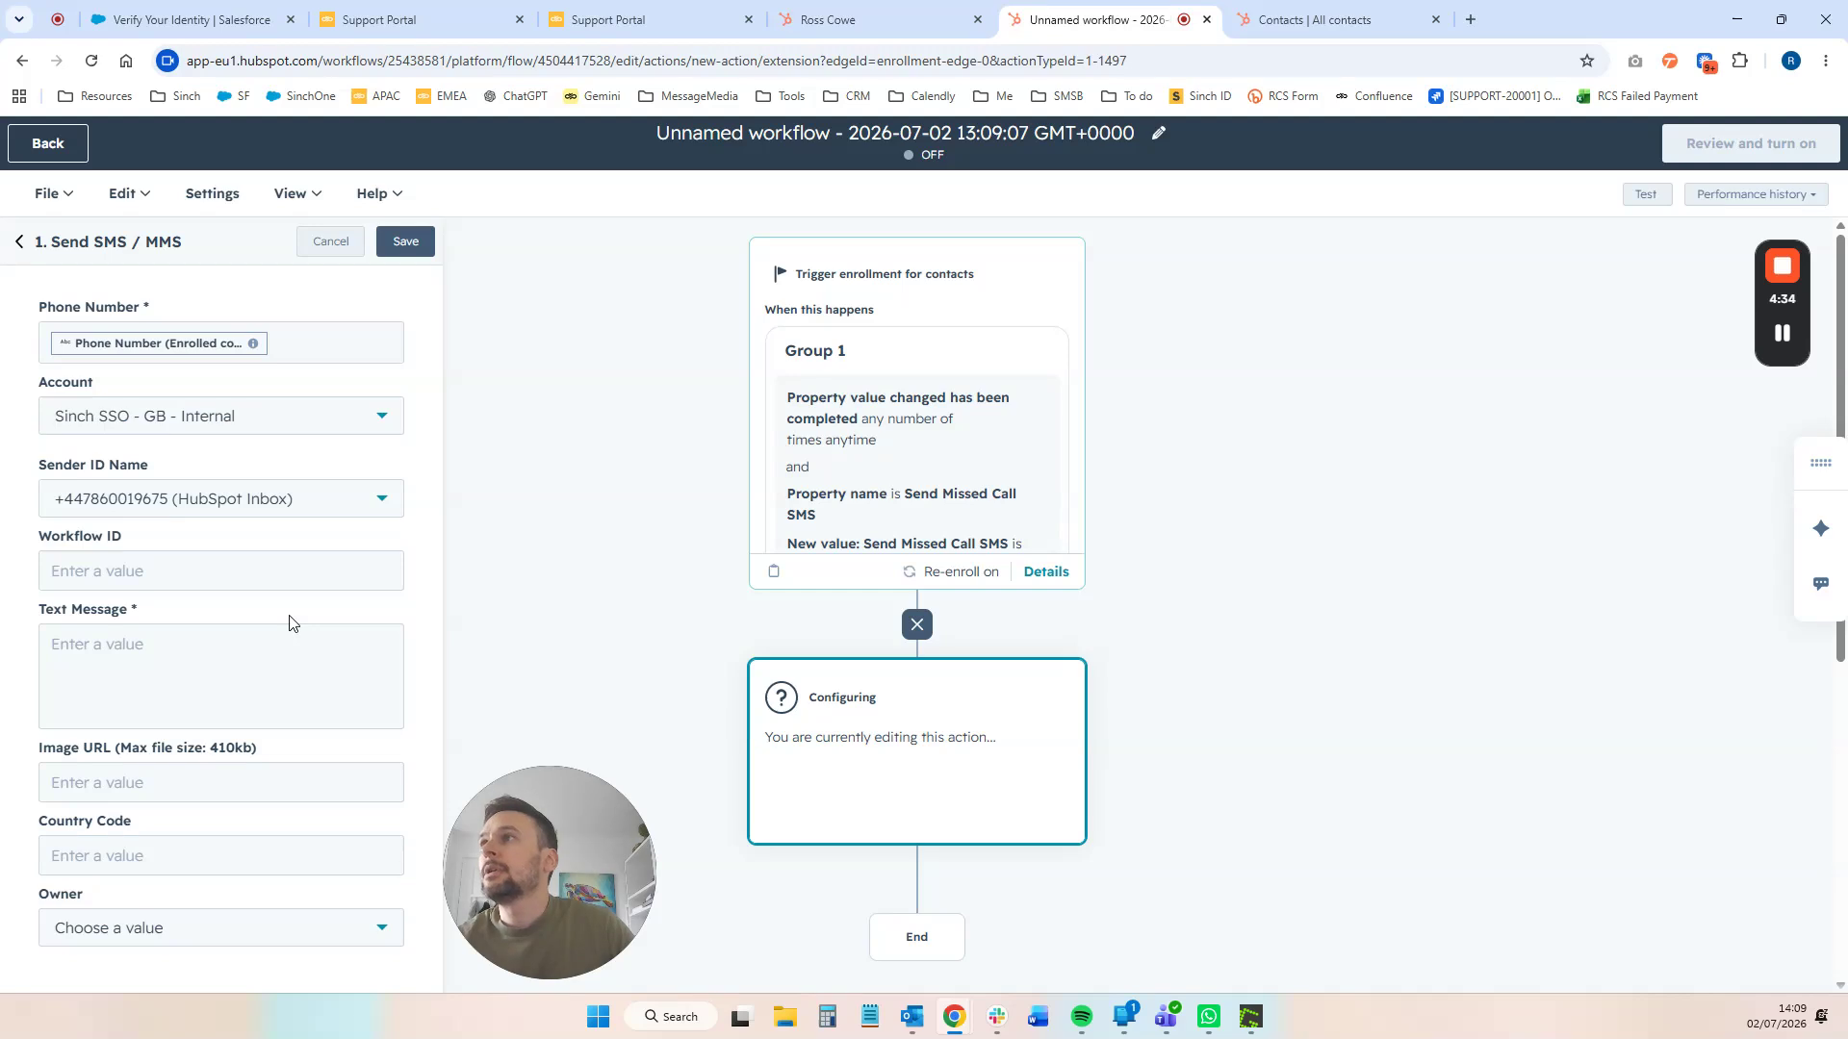
left_click(227, 500)
left_click_drag(396, 635, 396, 751)
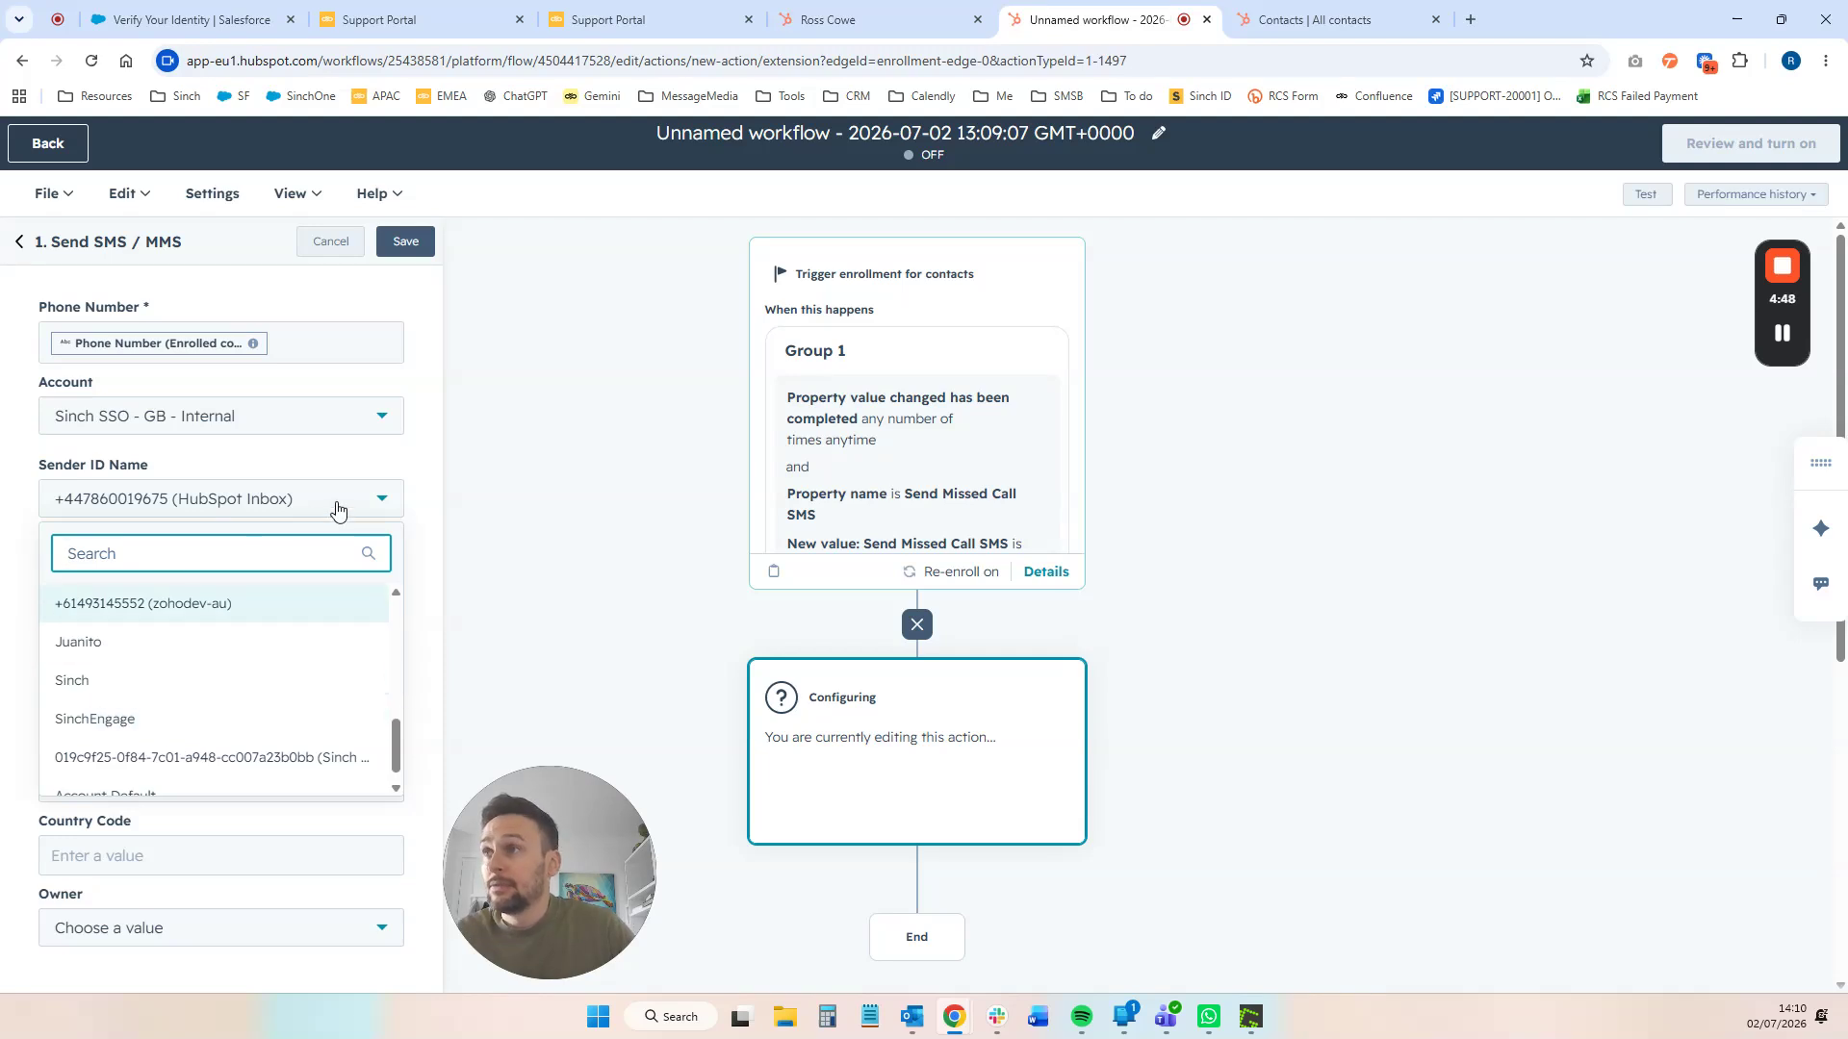
left_click(403, 520)
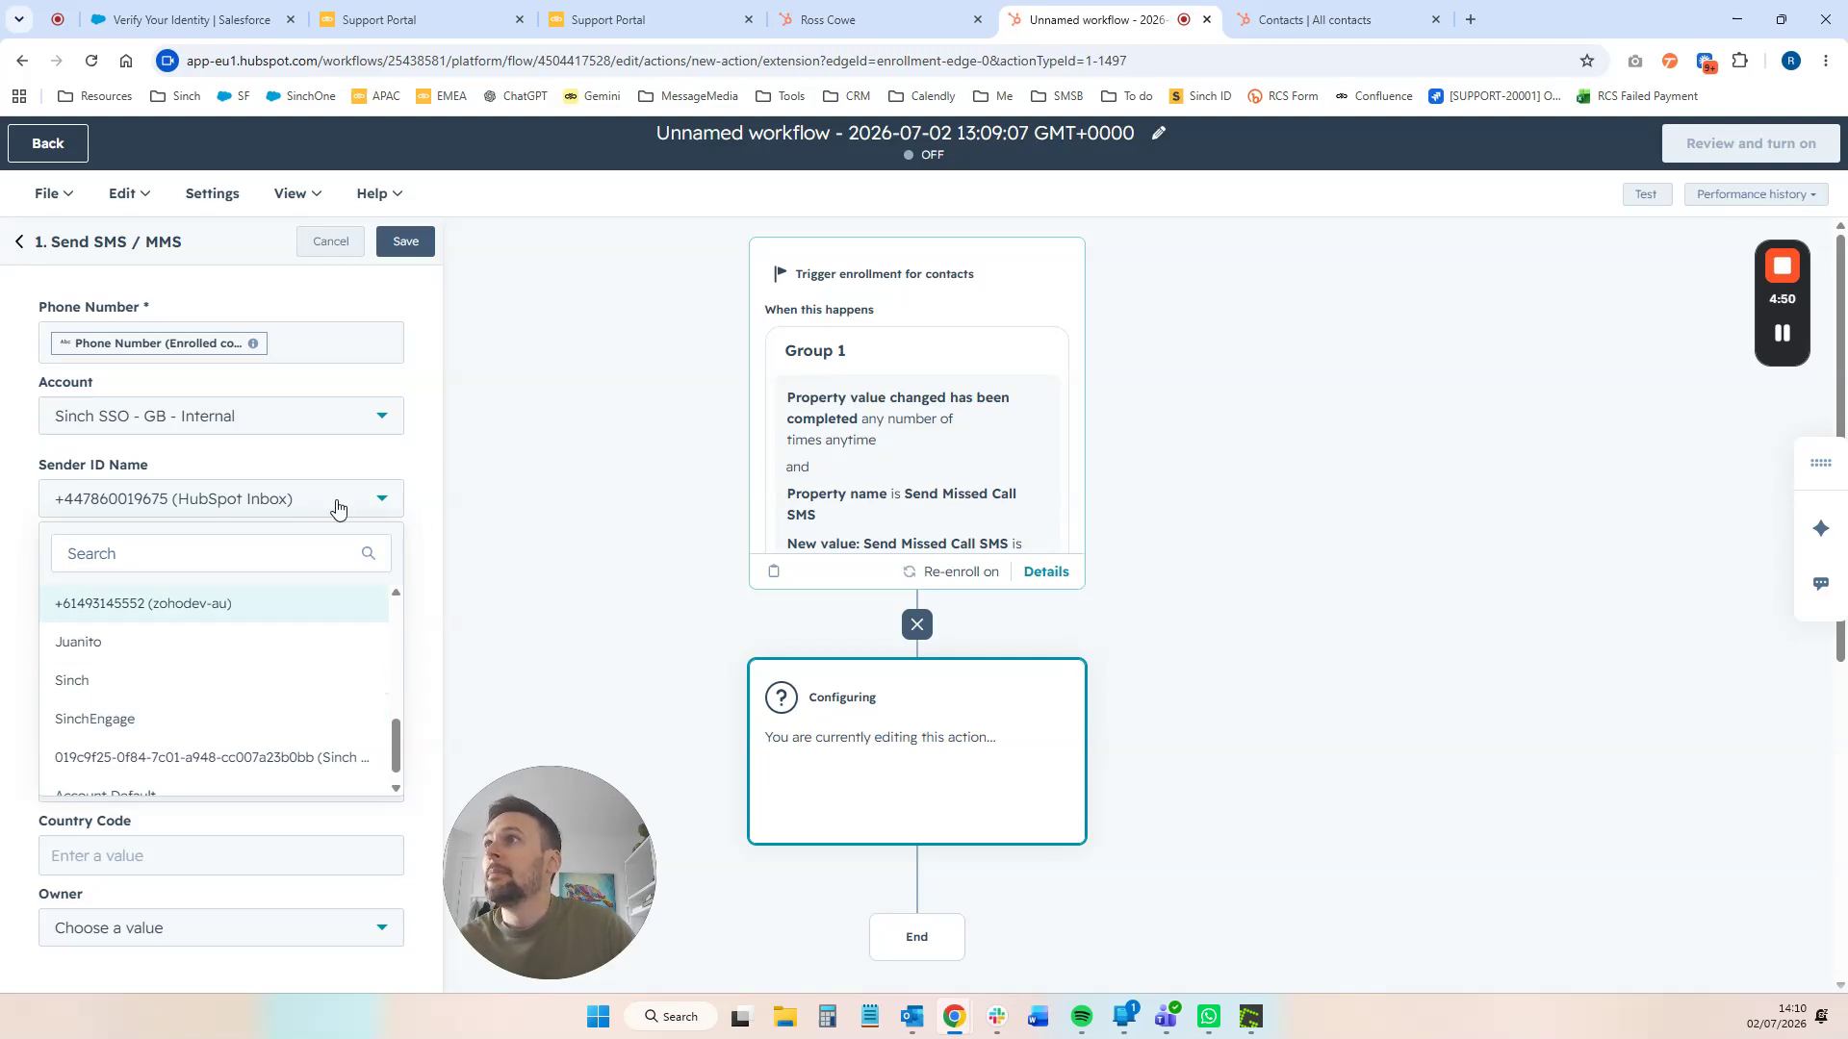
left_click(425, 533)
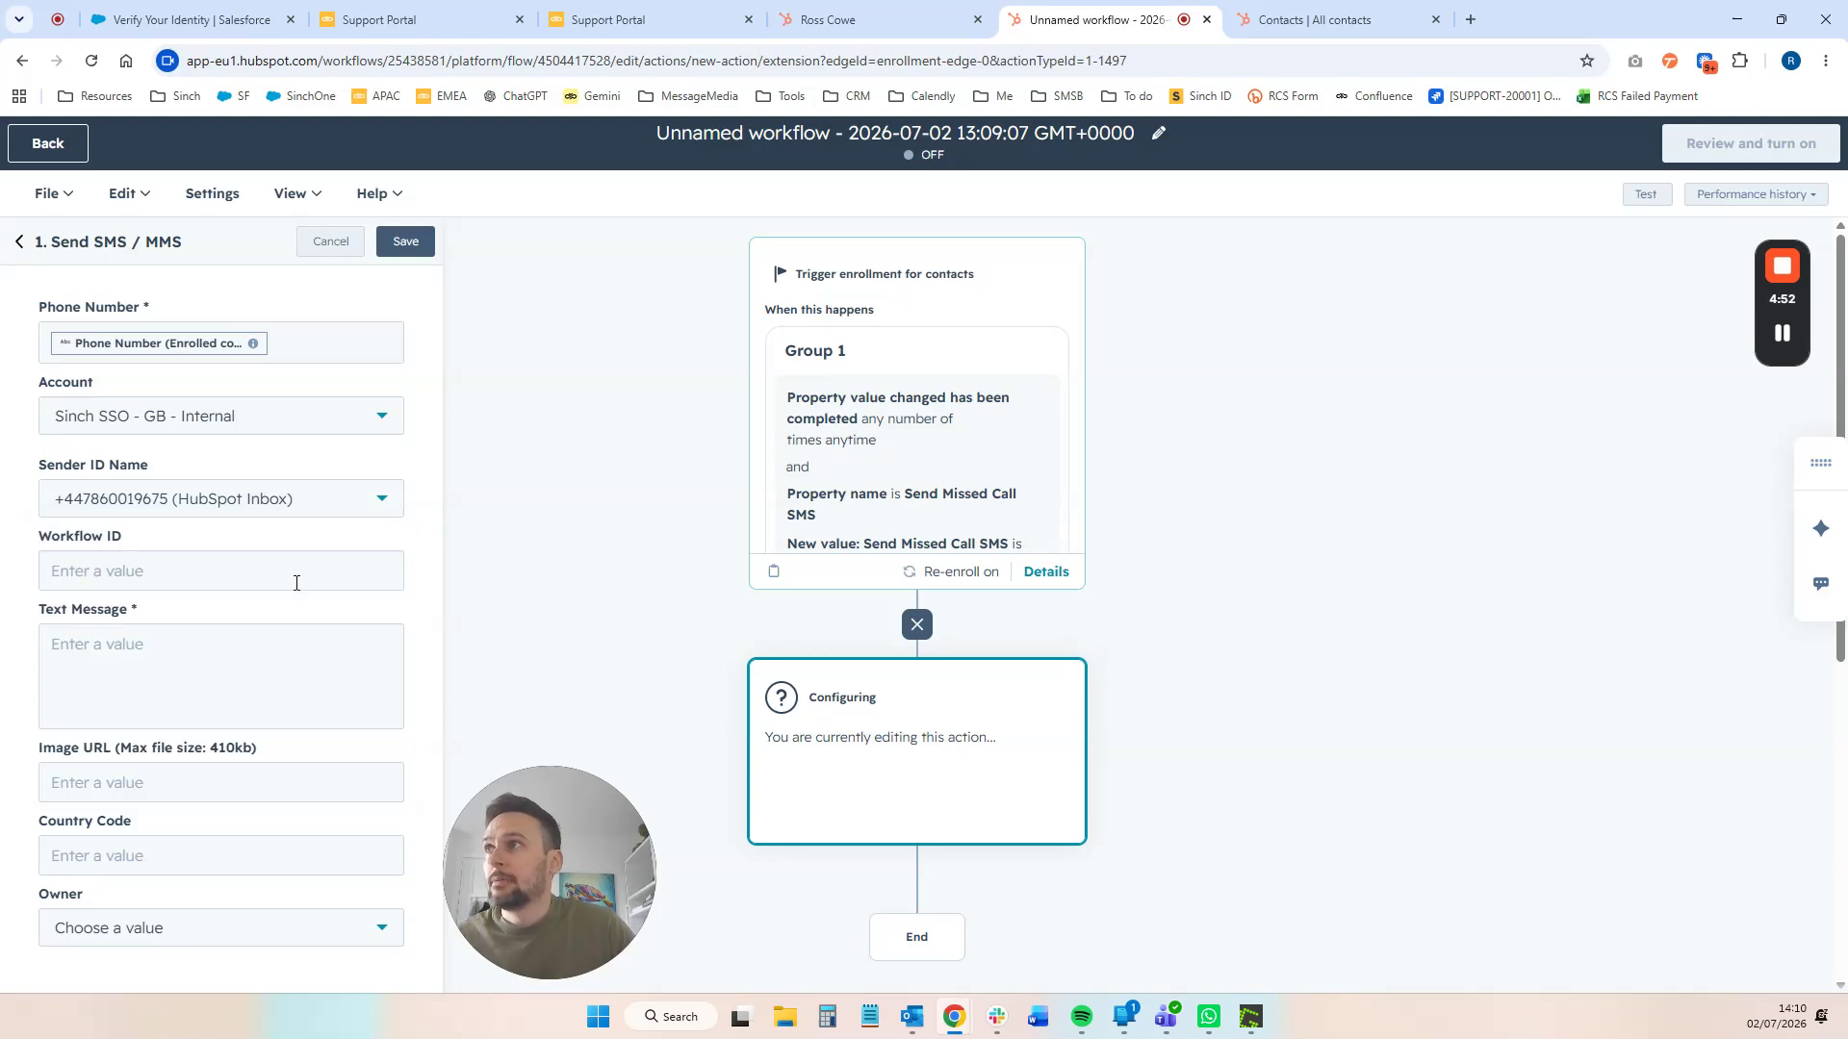
- Write the text message "Hi [First Name], we tried to call you and couldn't get through. Is there a good time to try again?" using the enrolled contact's token
left_click(206, 669)
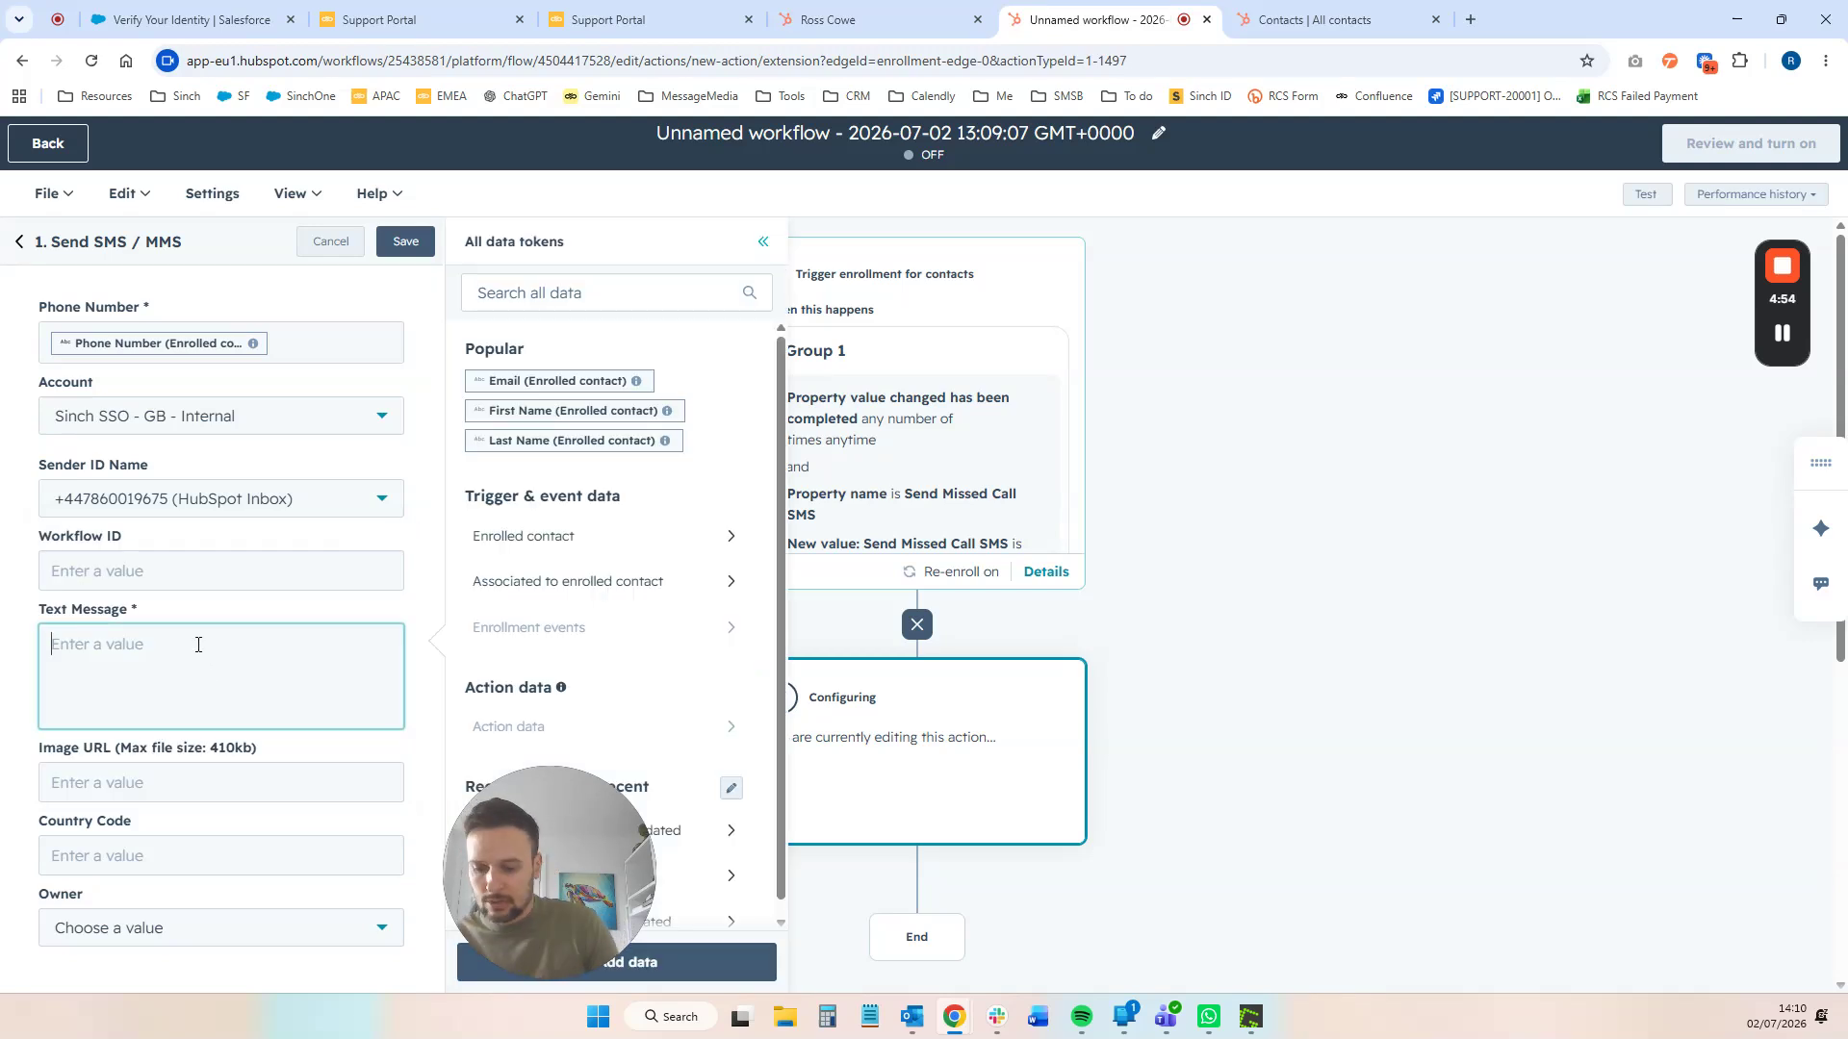
type("Hi")
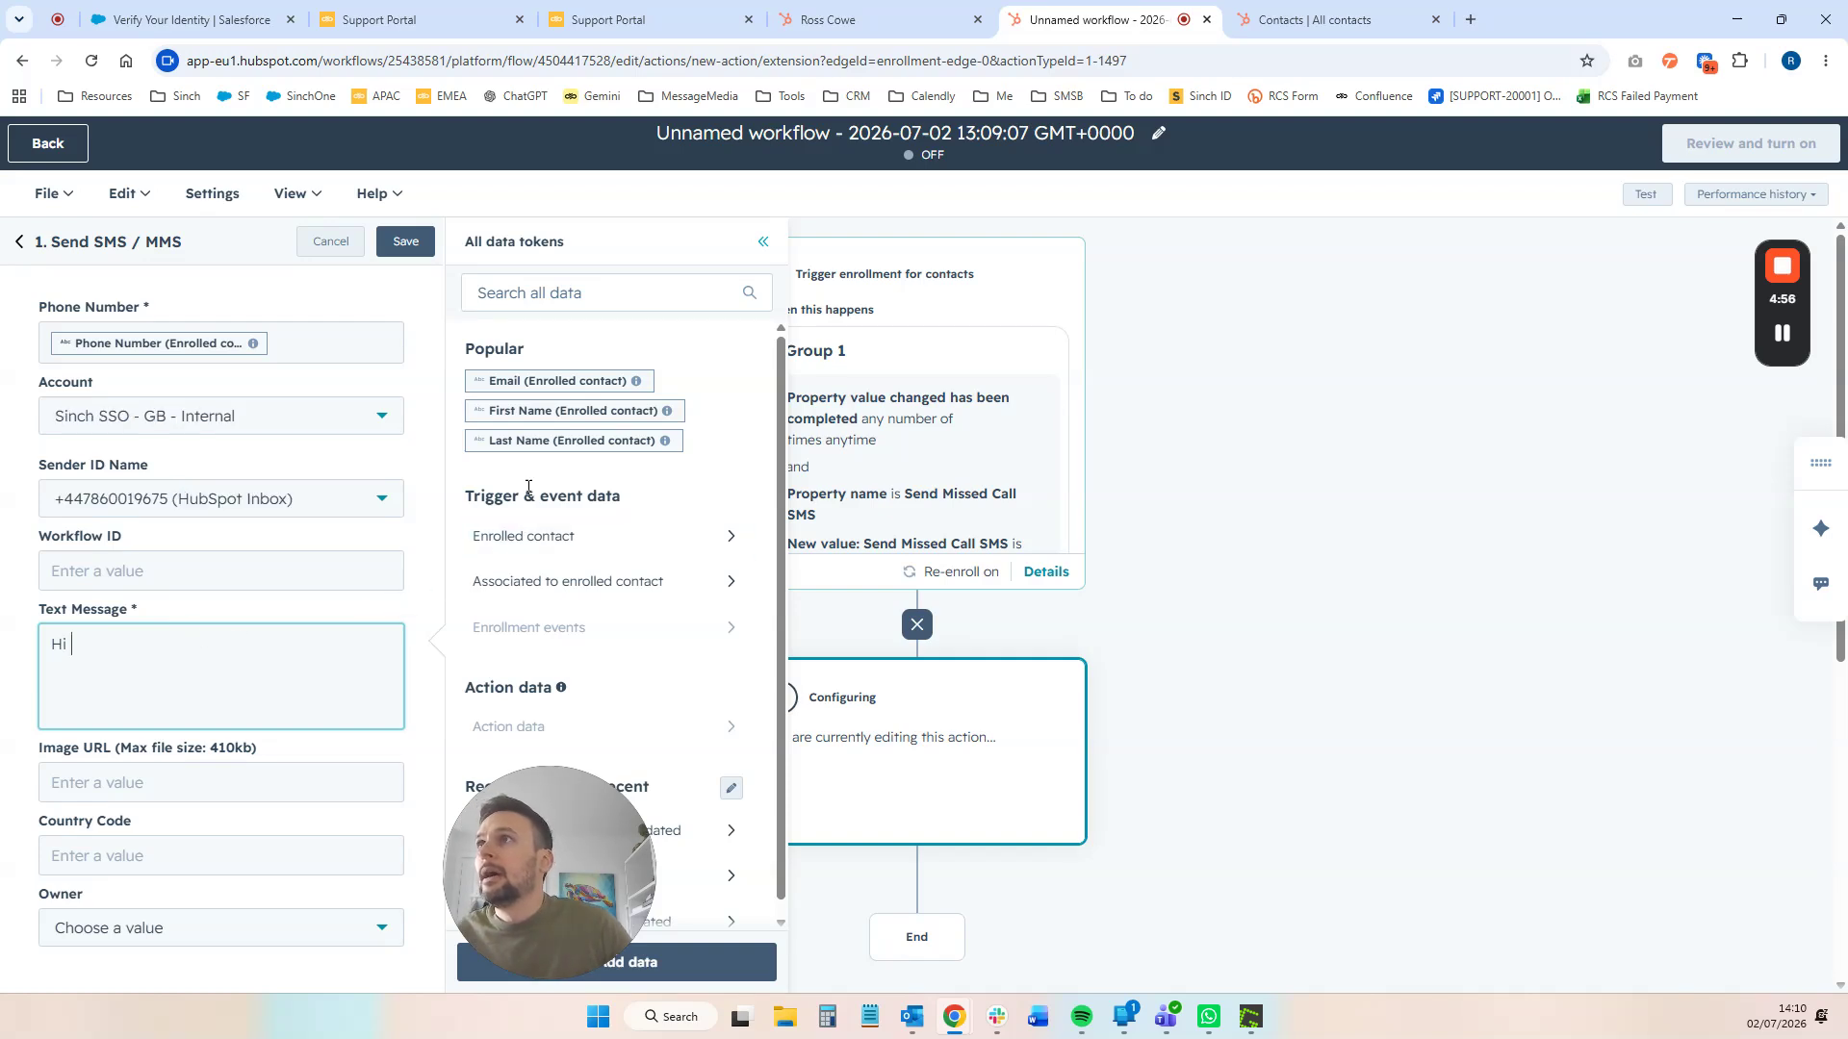
left_click(528, 411)
type(", w")
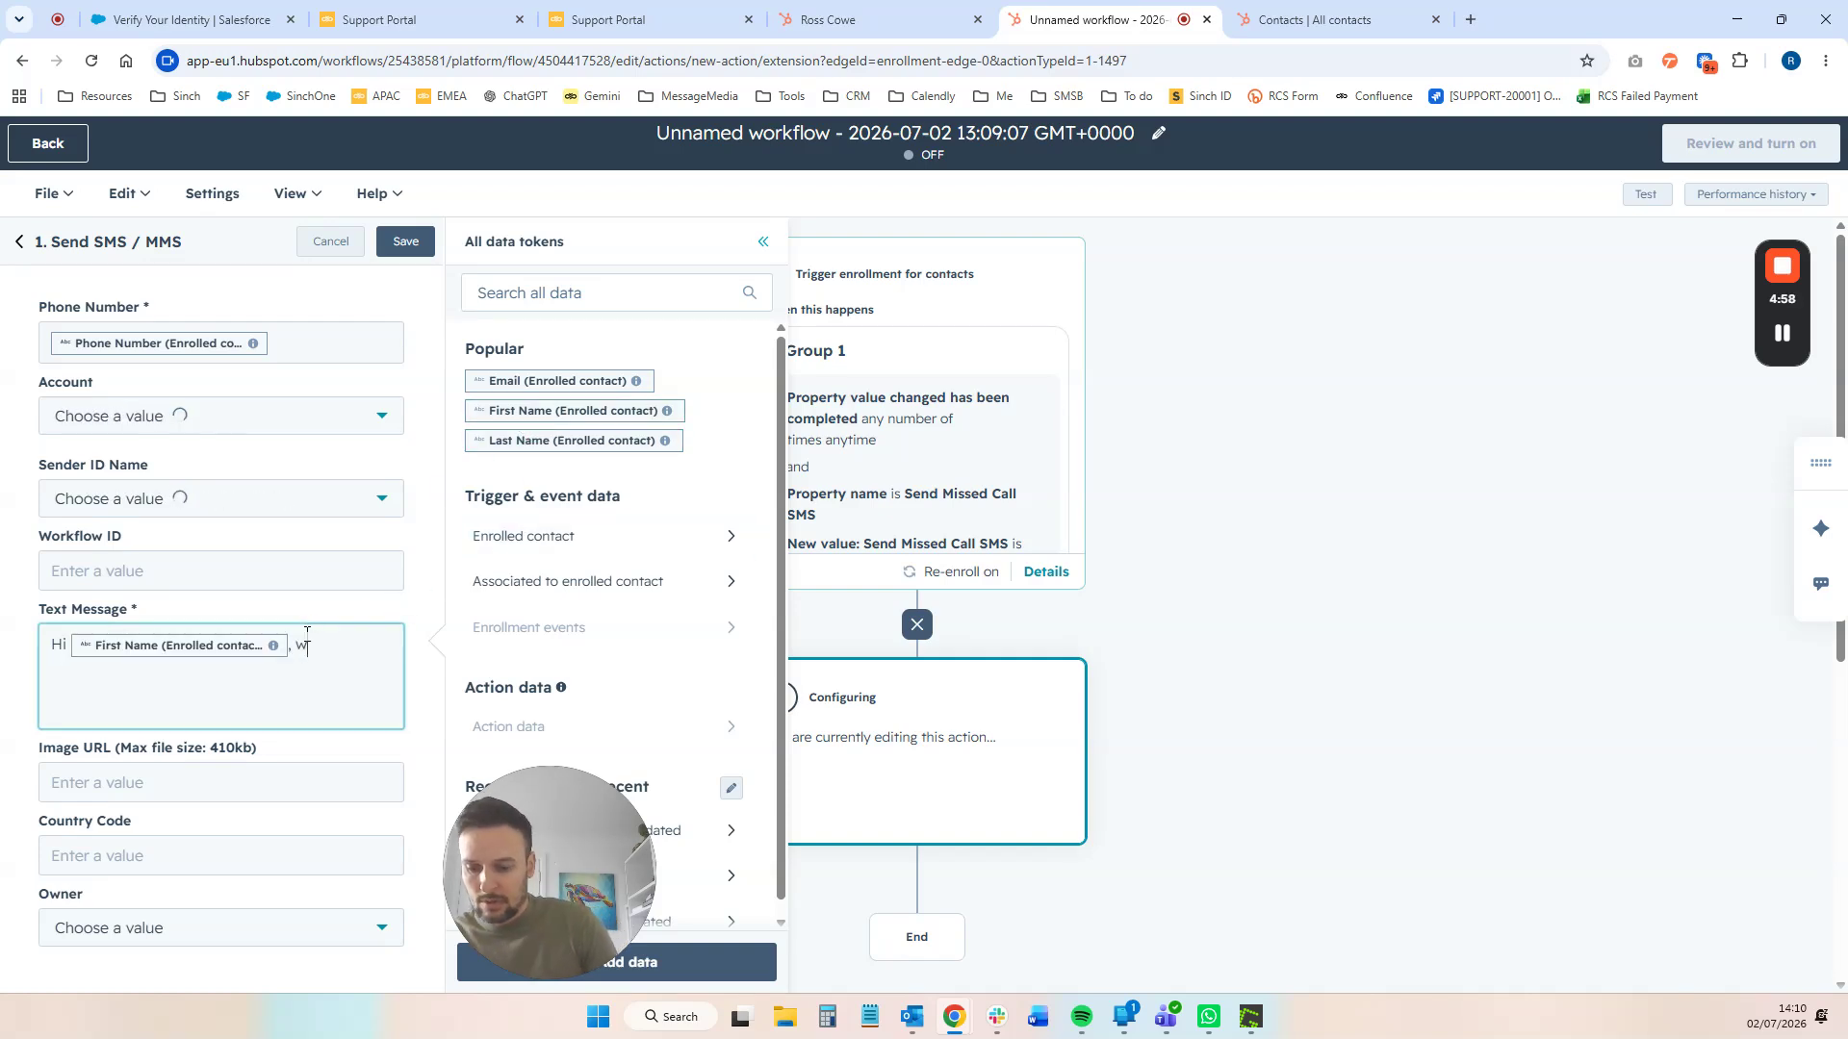
type("e tried to call yo")
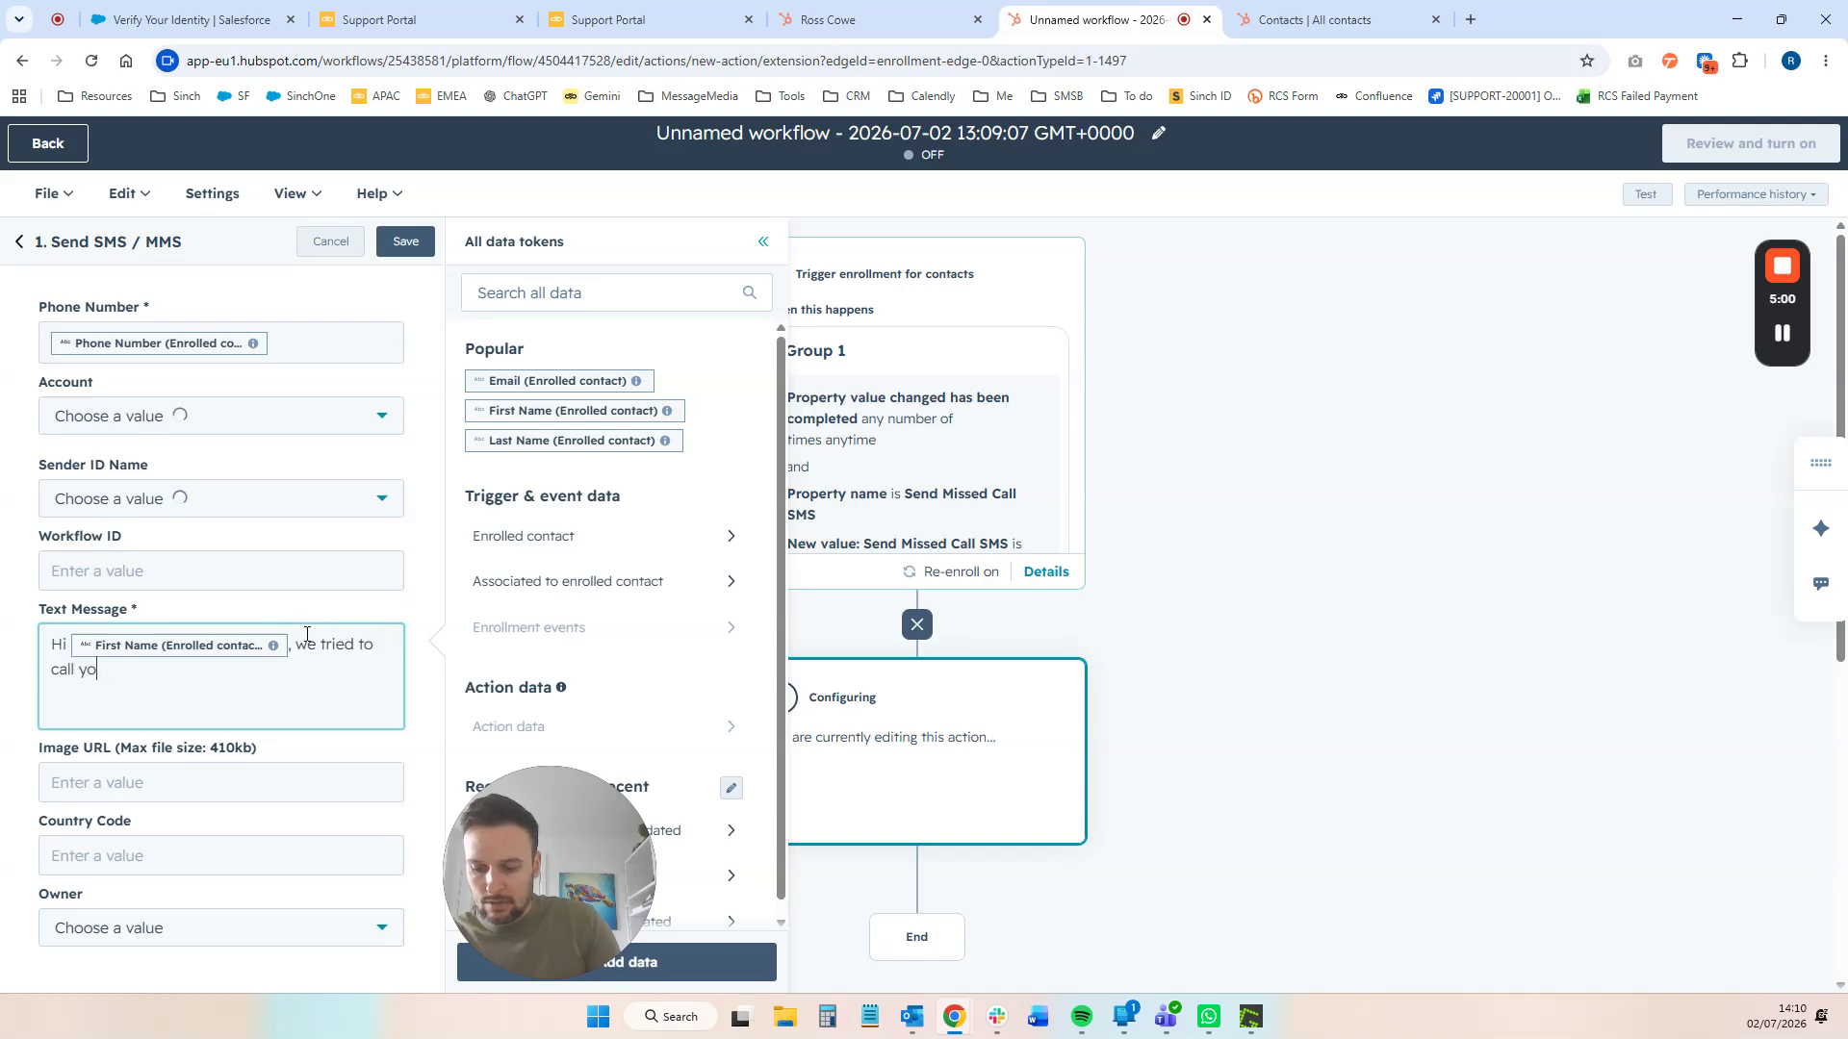
type("u and couldn't get through. Is there a good time to try again?")
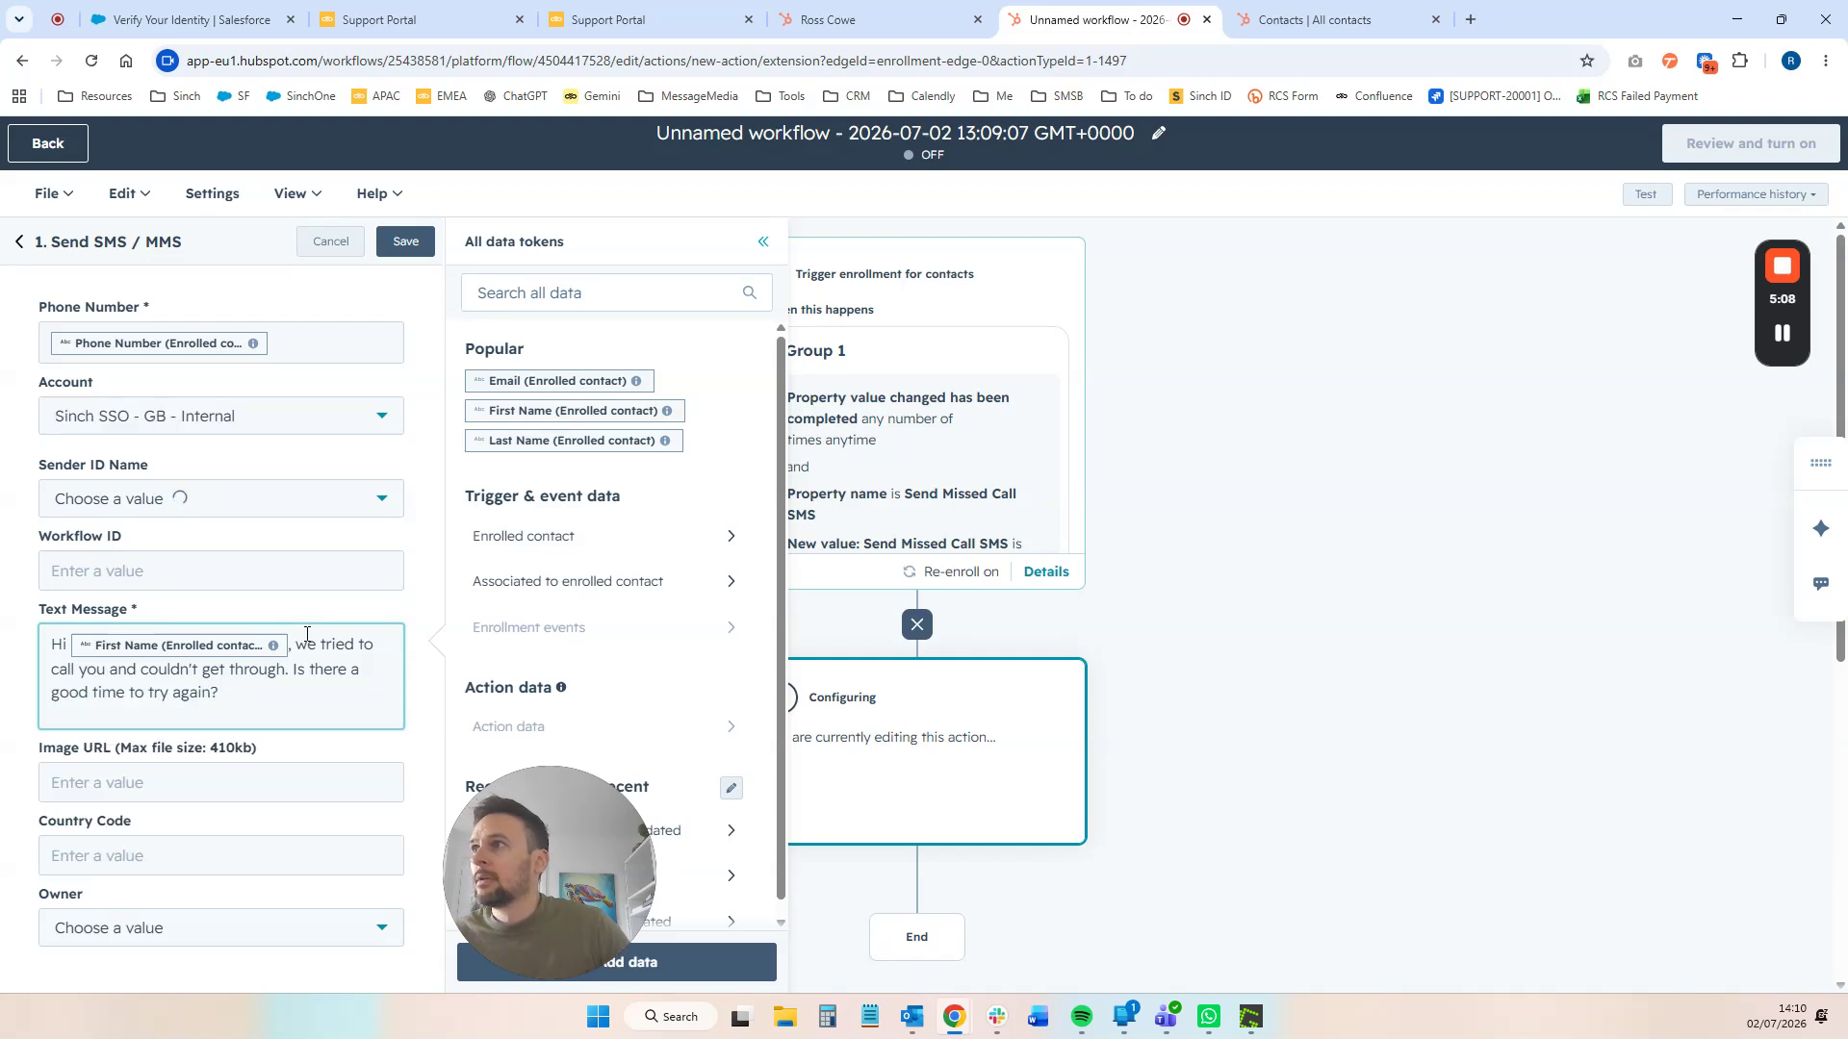
- Below a blank line, add the sign-off "best regards," with the sender's first name, "Sinch Engage" and a bee emoji
key("Return")
key("Return")
type("best re")
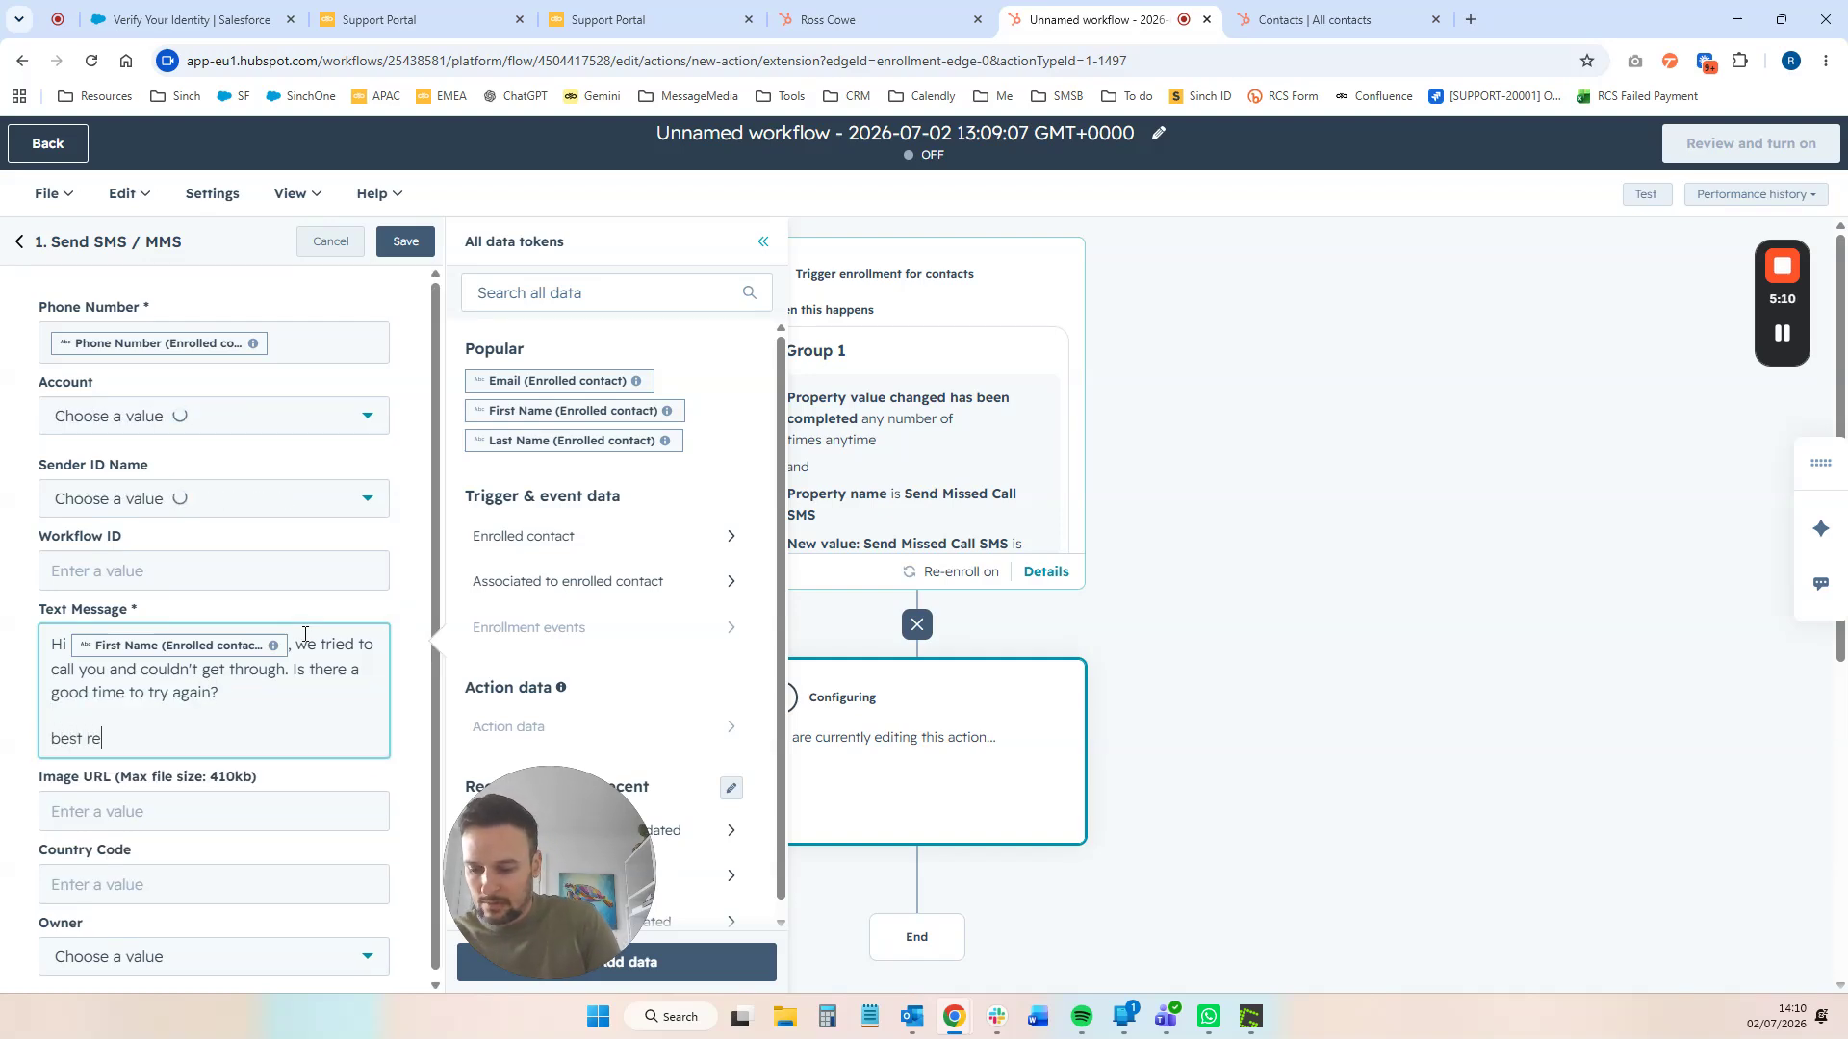
type("gards,")
key("Return")
type("Ross")
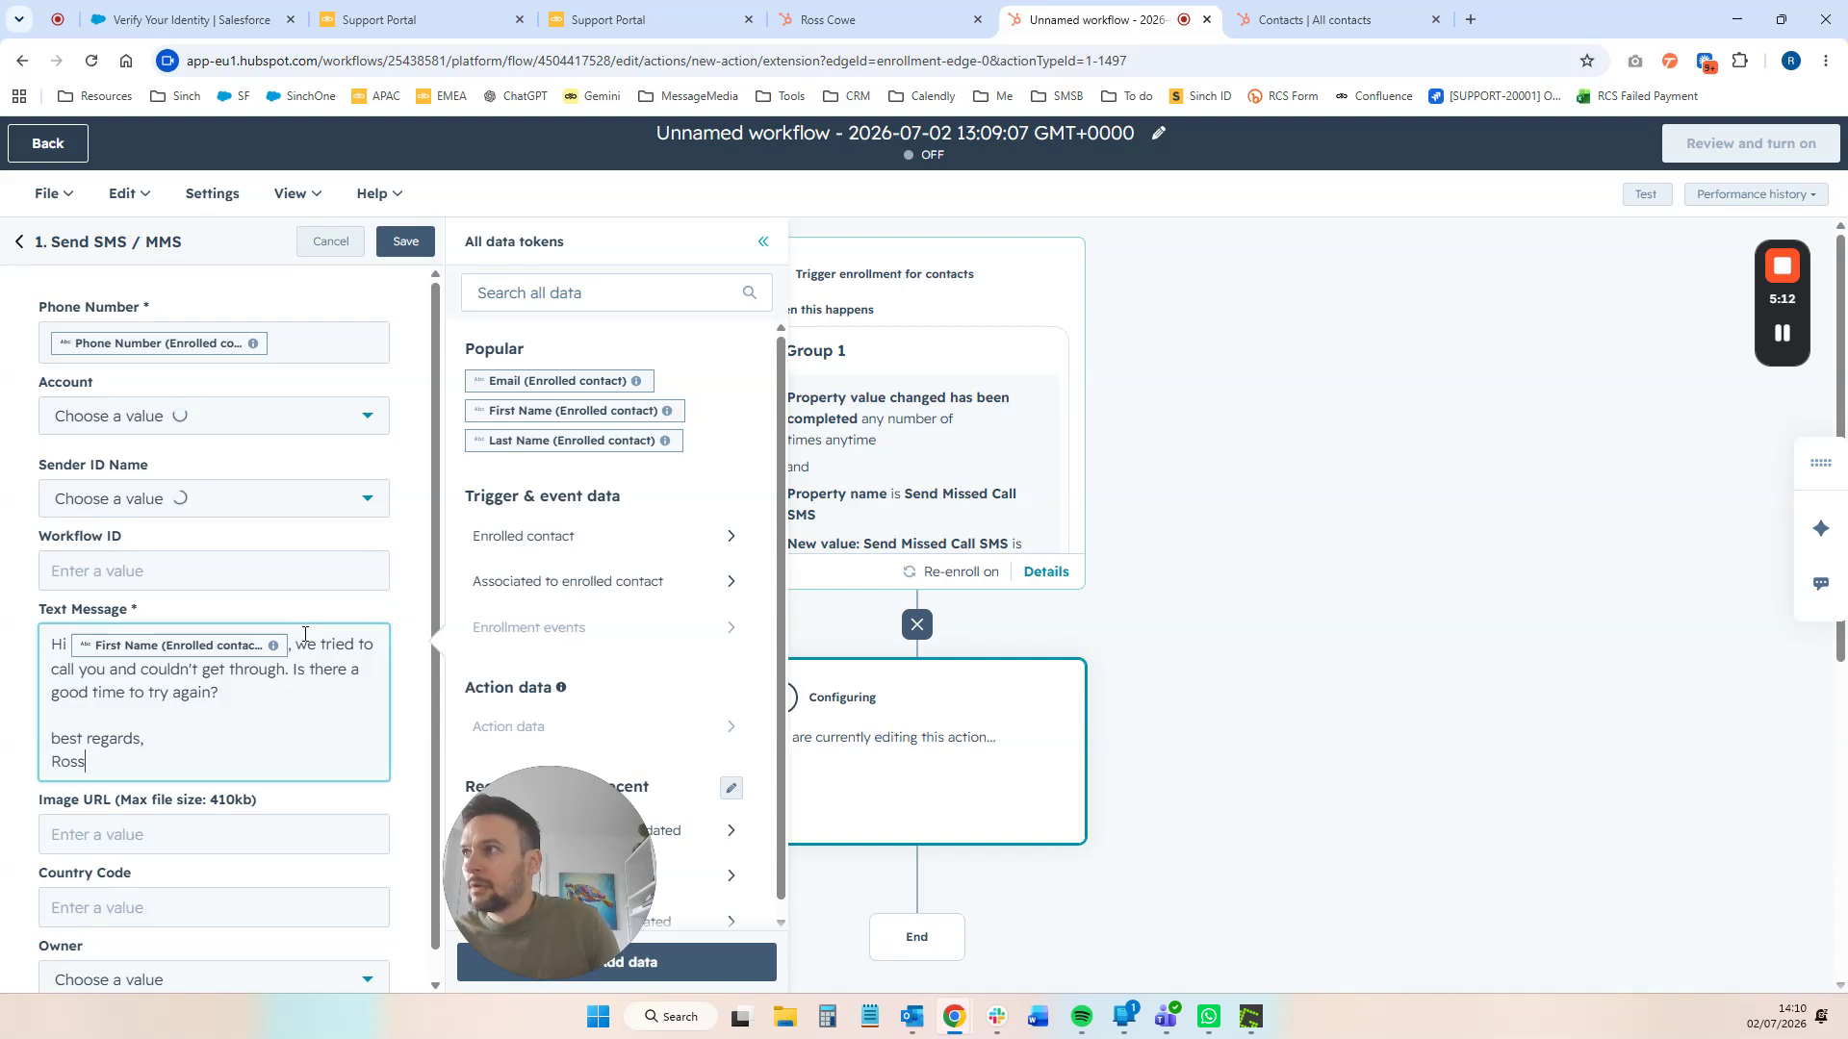
key("Return")
type("Sinch En")
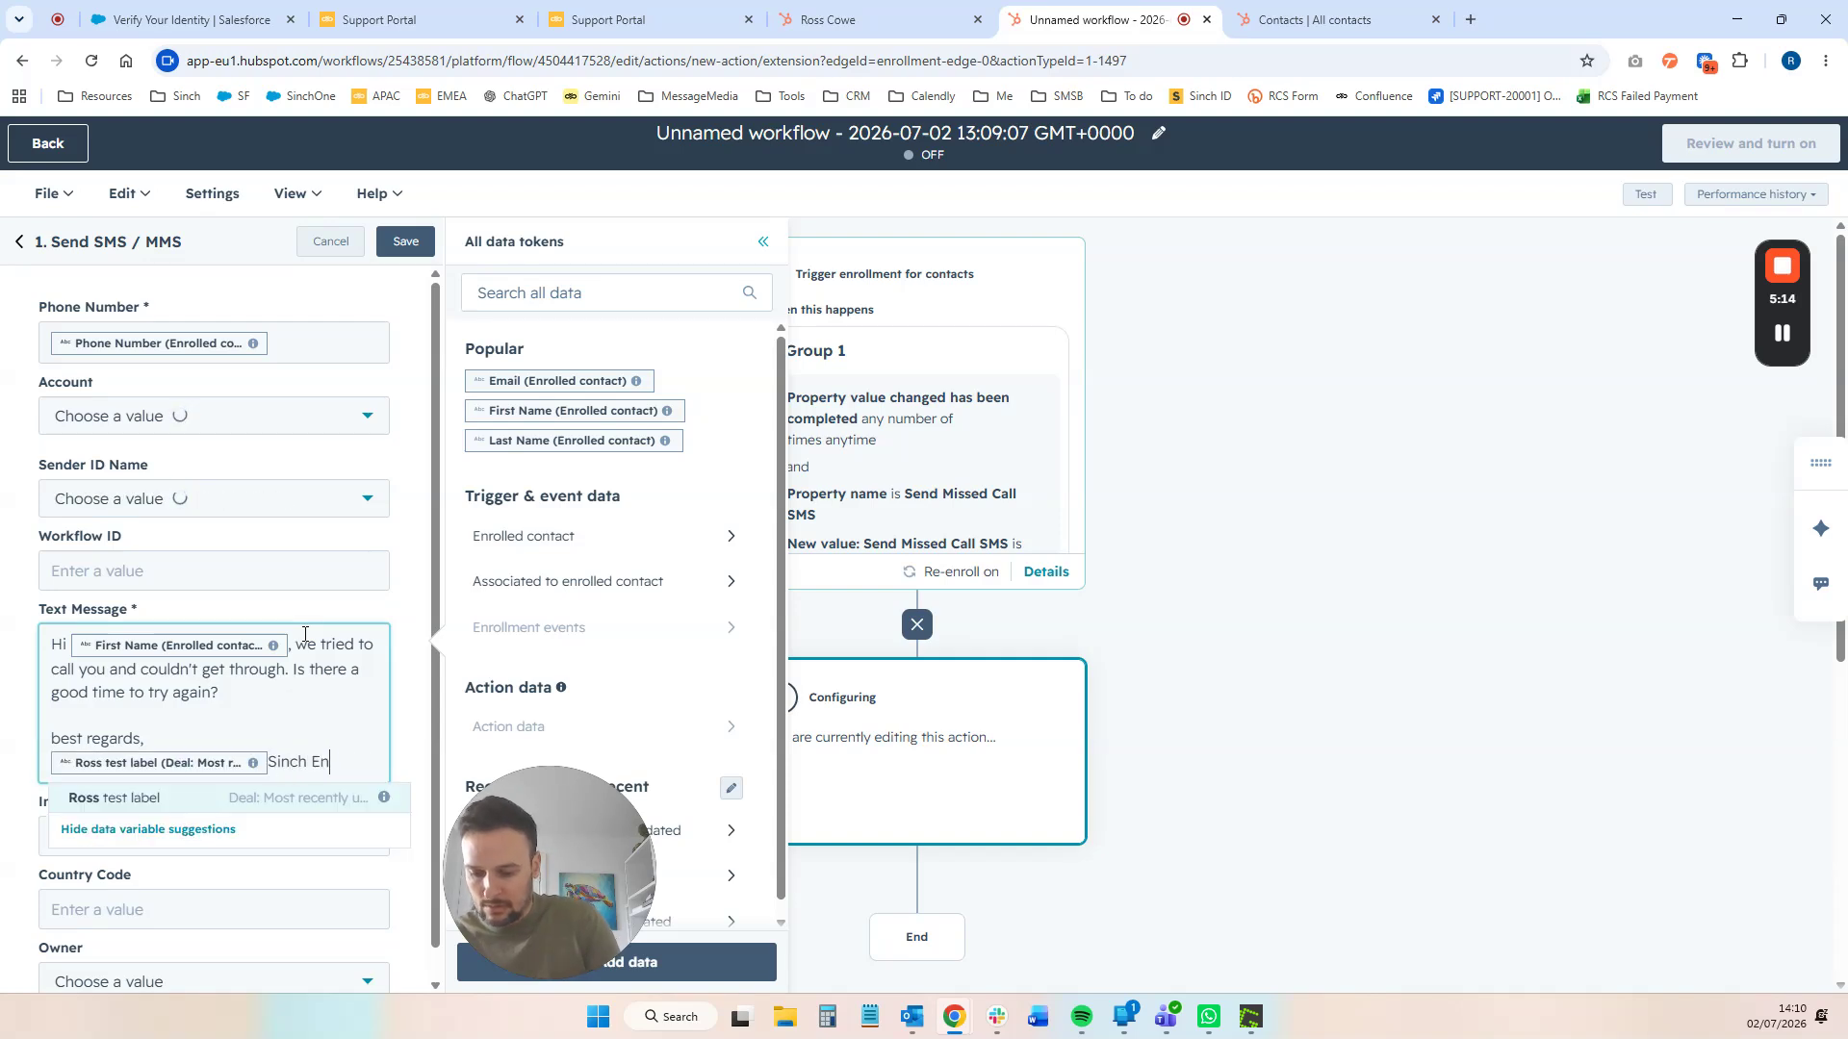
type("gage")
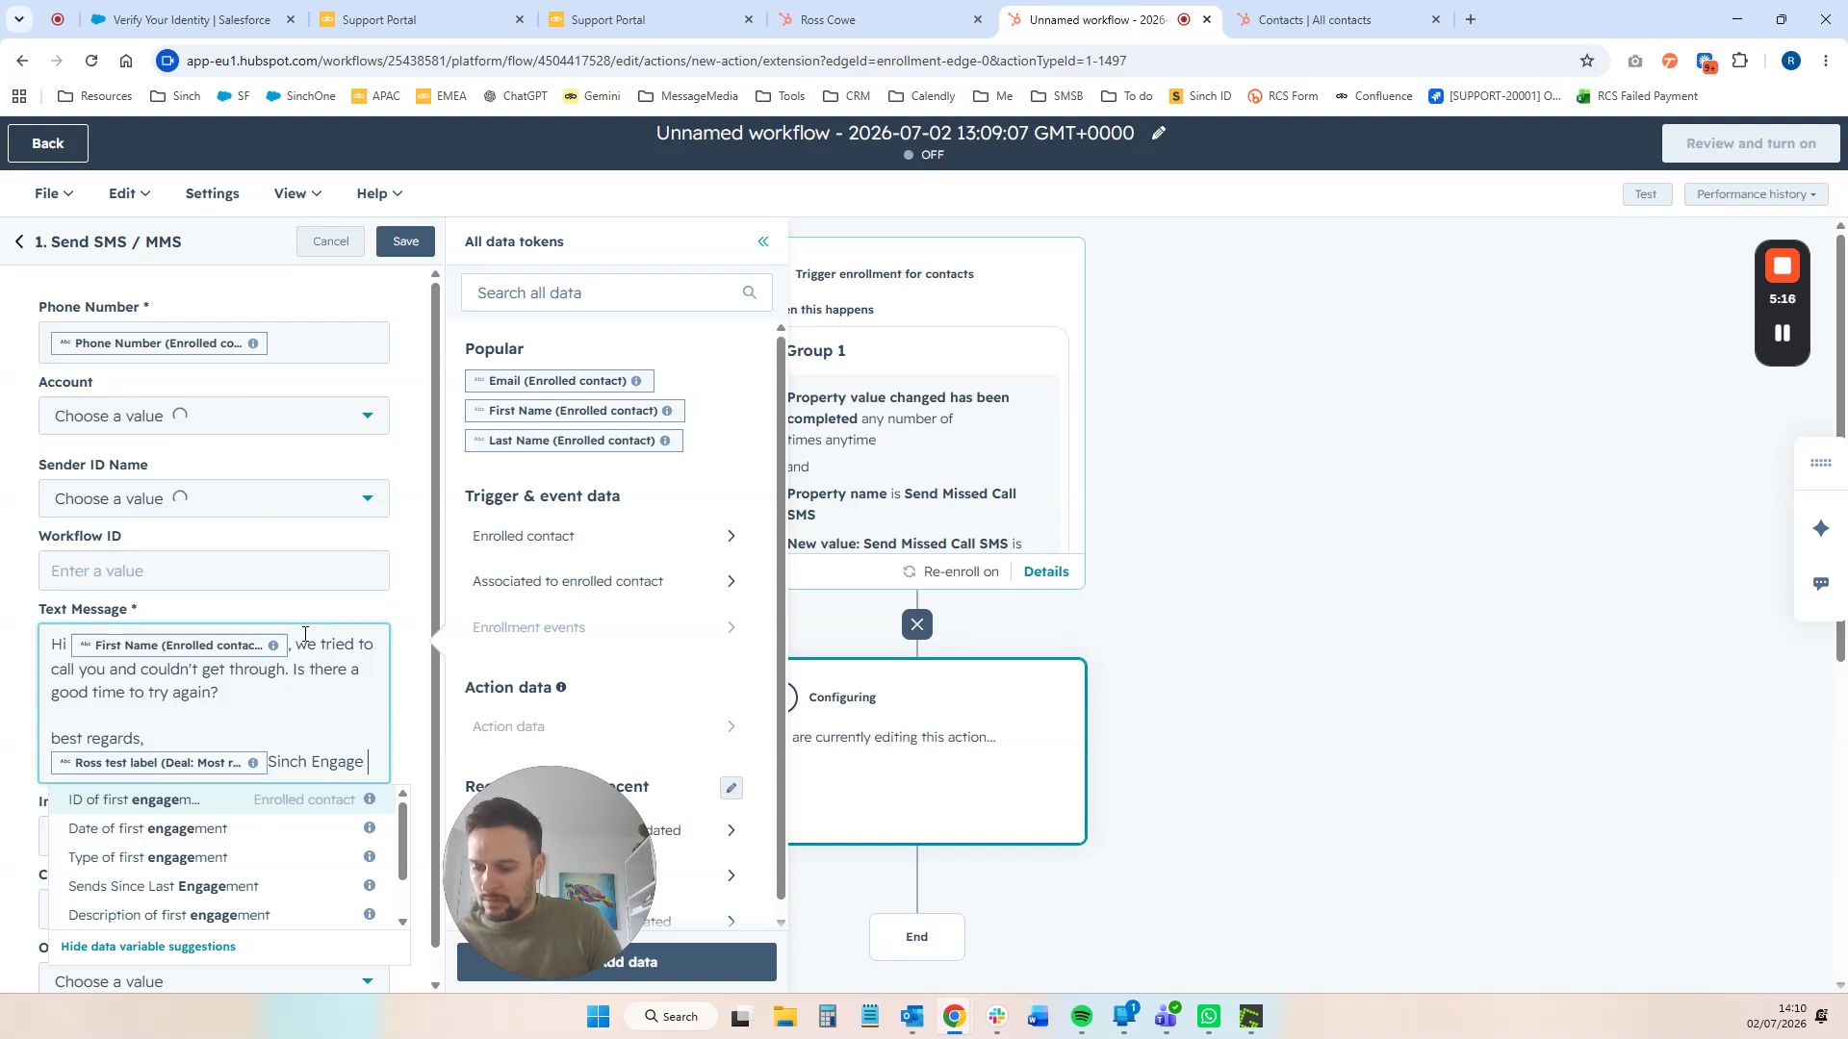
key("Escape")
key("super+period")
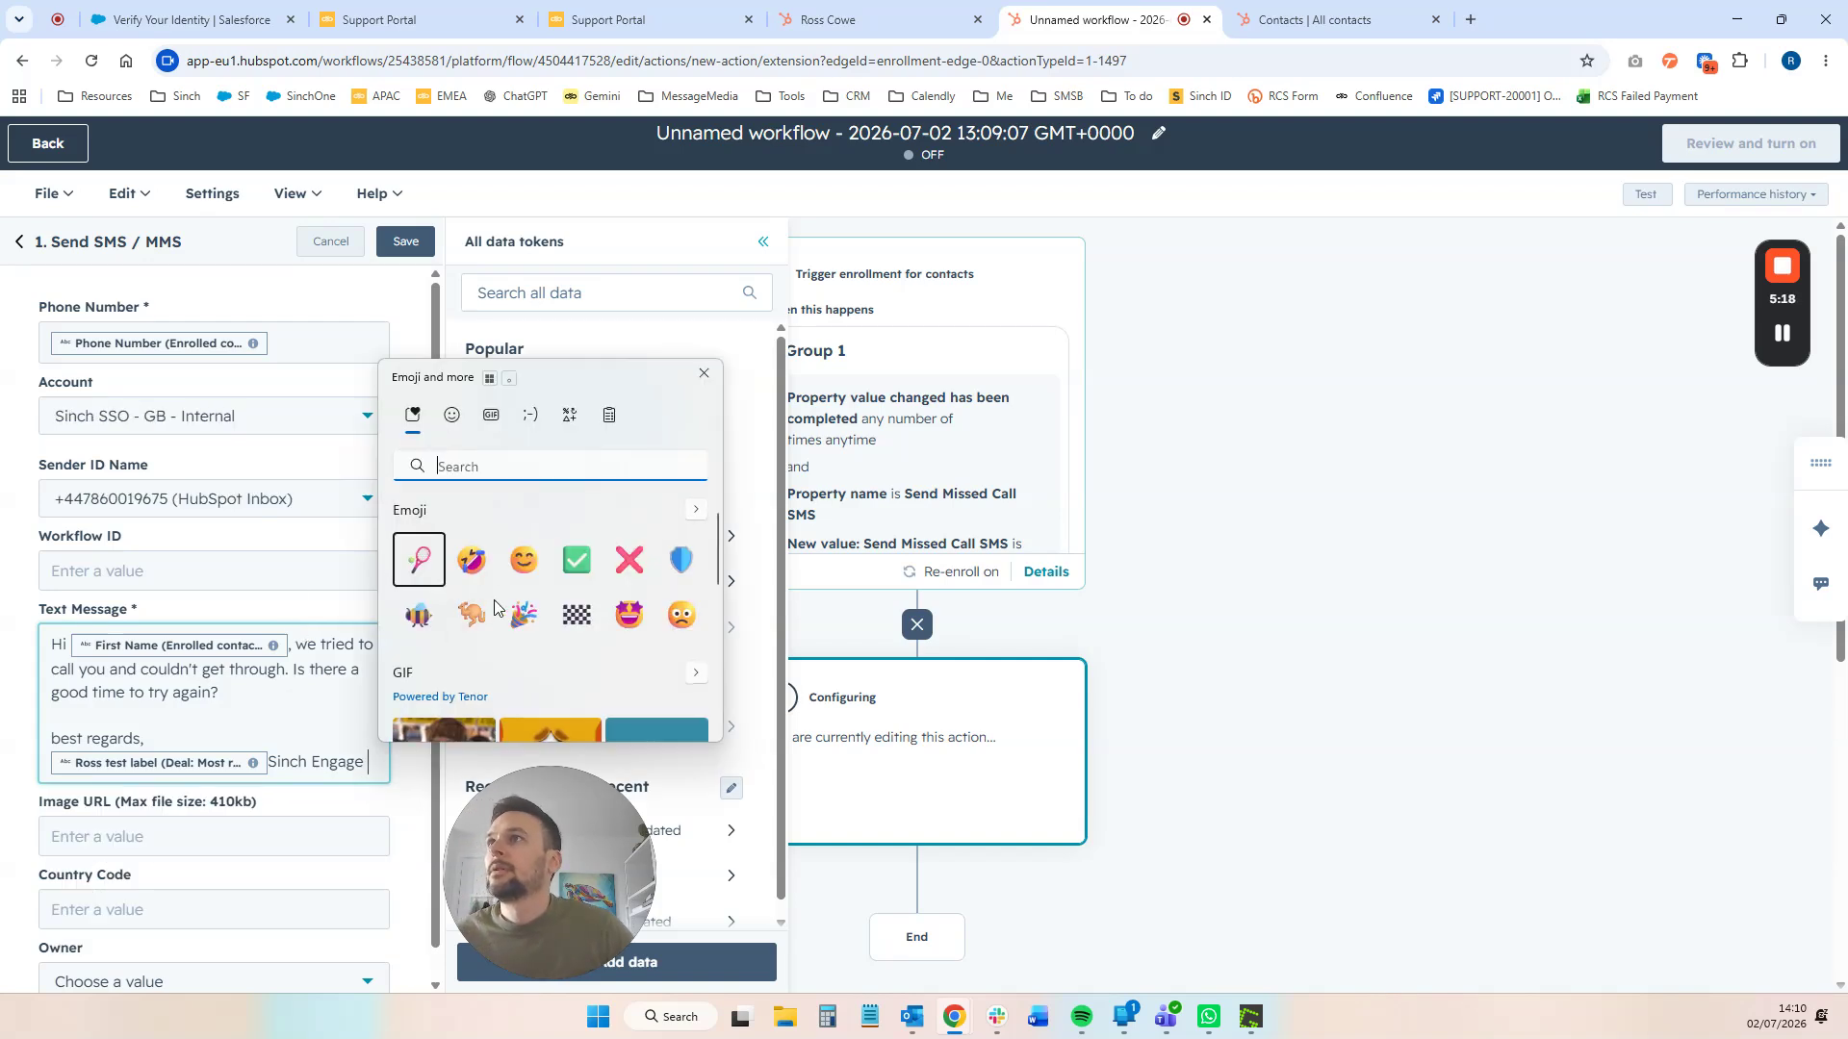
left_click(421, 616)
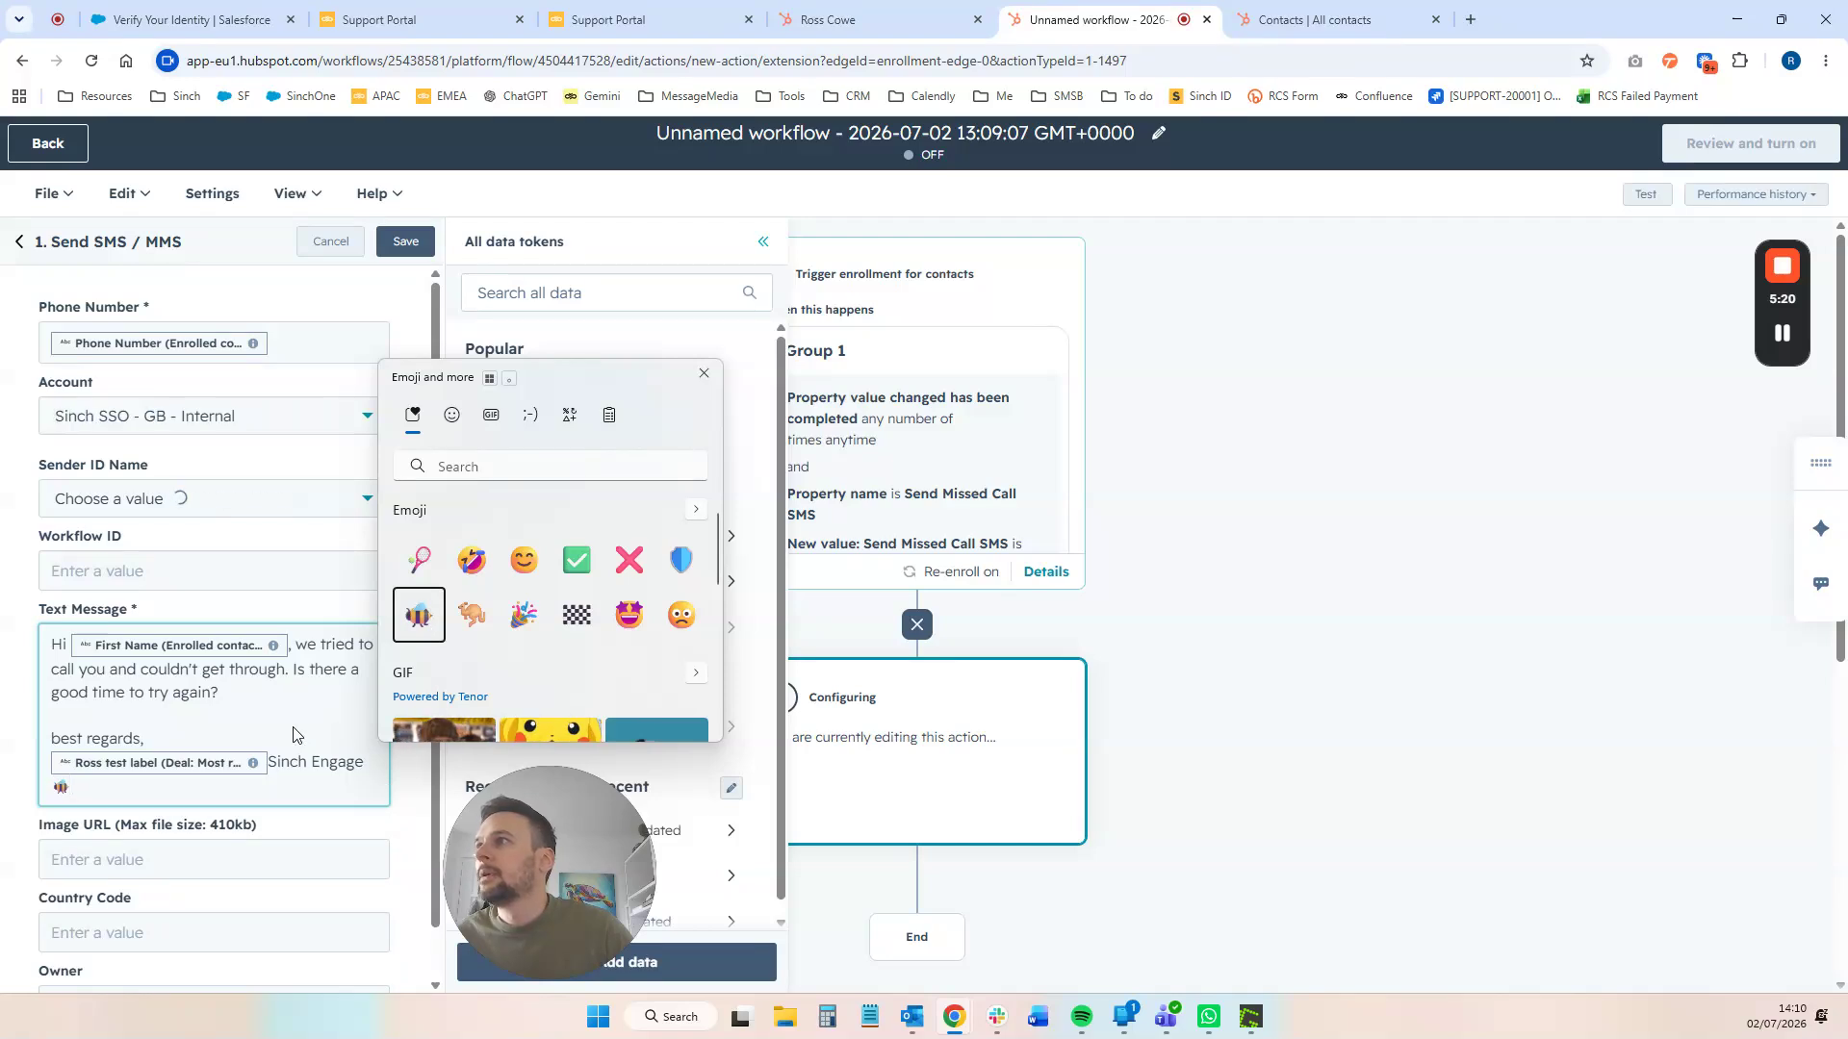
key("Escape")
- Replace the deal token in the sign-off with the sender's first name and a comma, and capitalize "Best regards"
left_click(271, 761)
key("BackSpace")
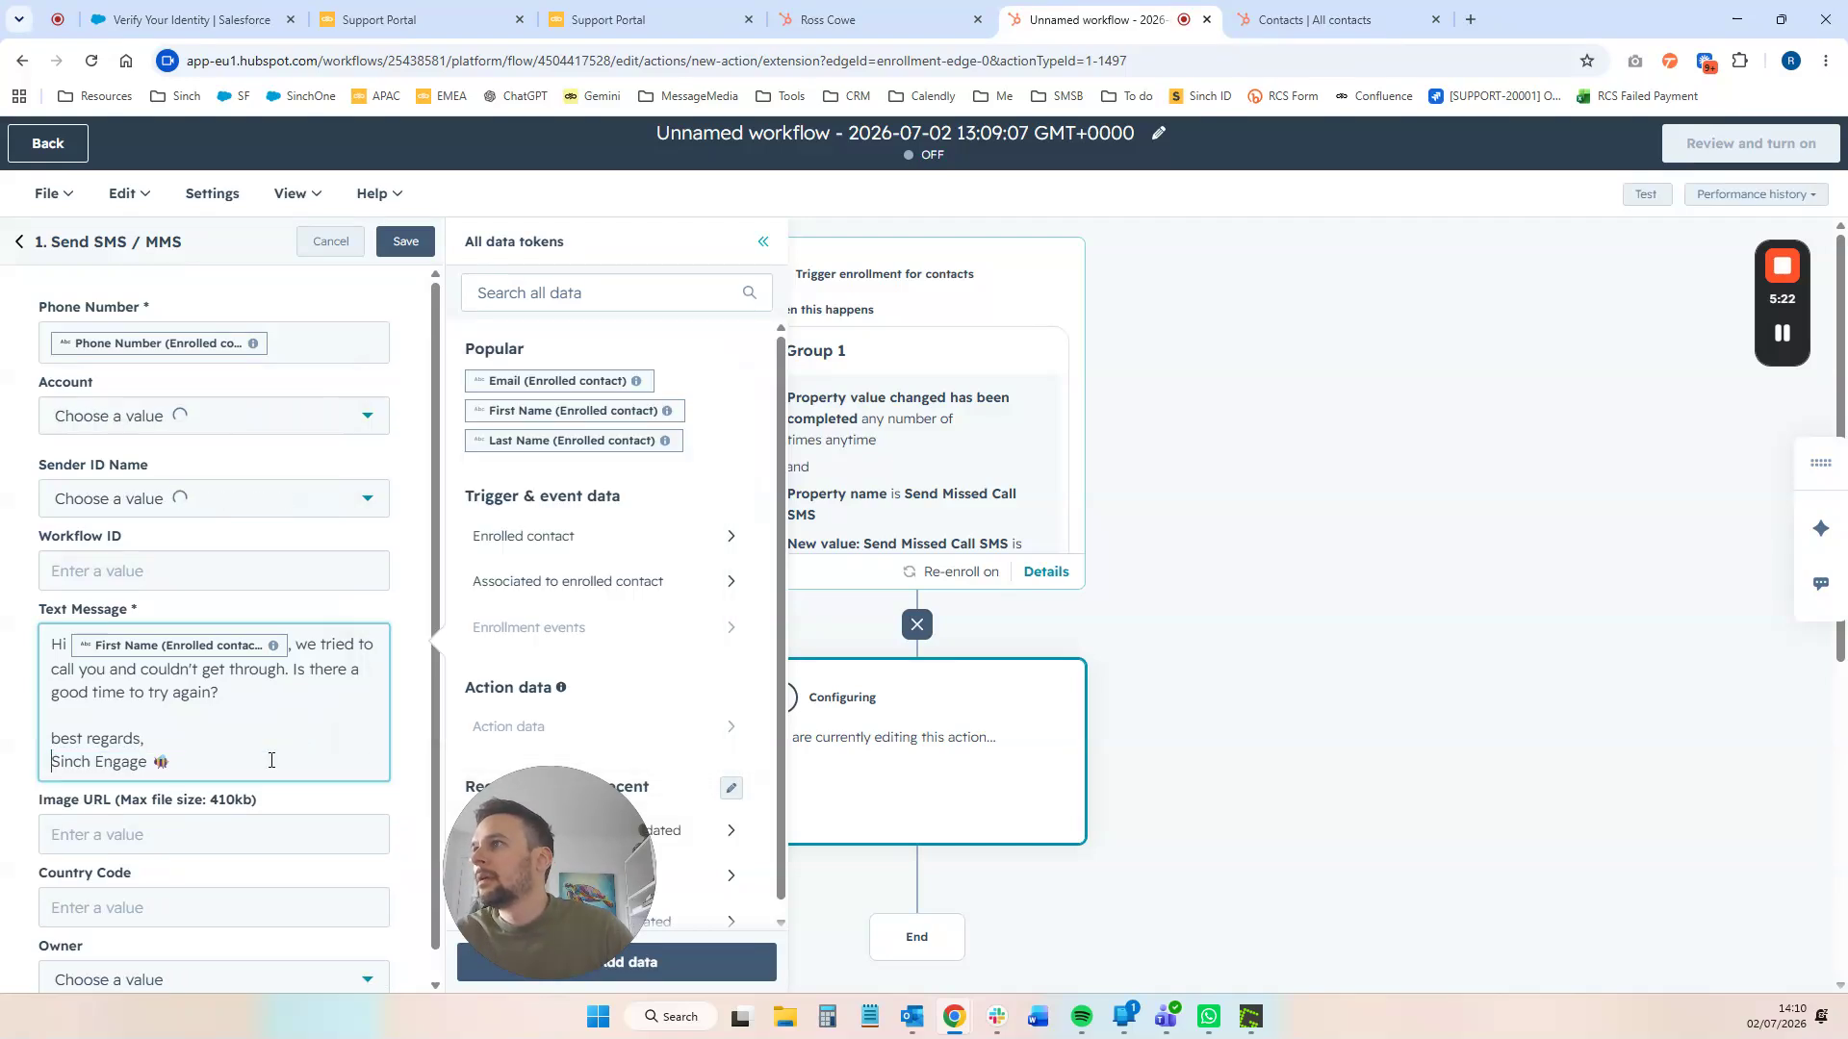
type("Ross,")
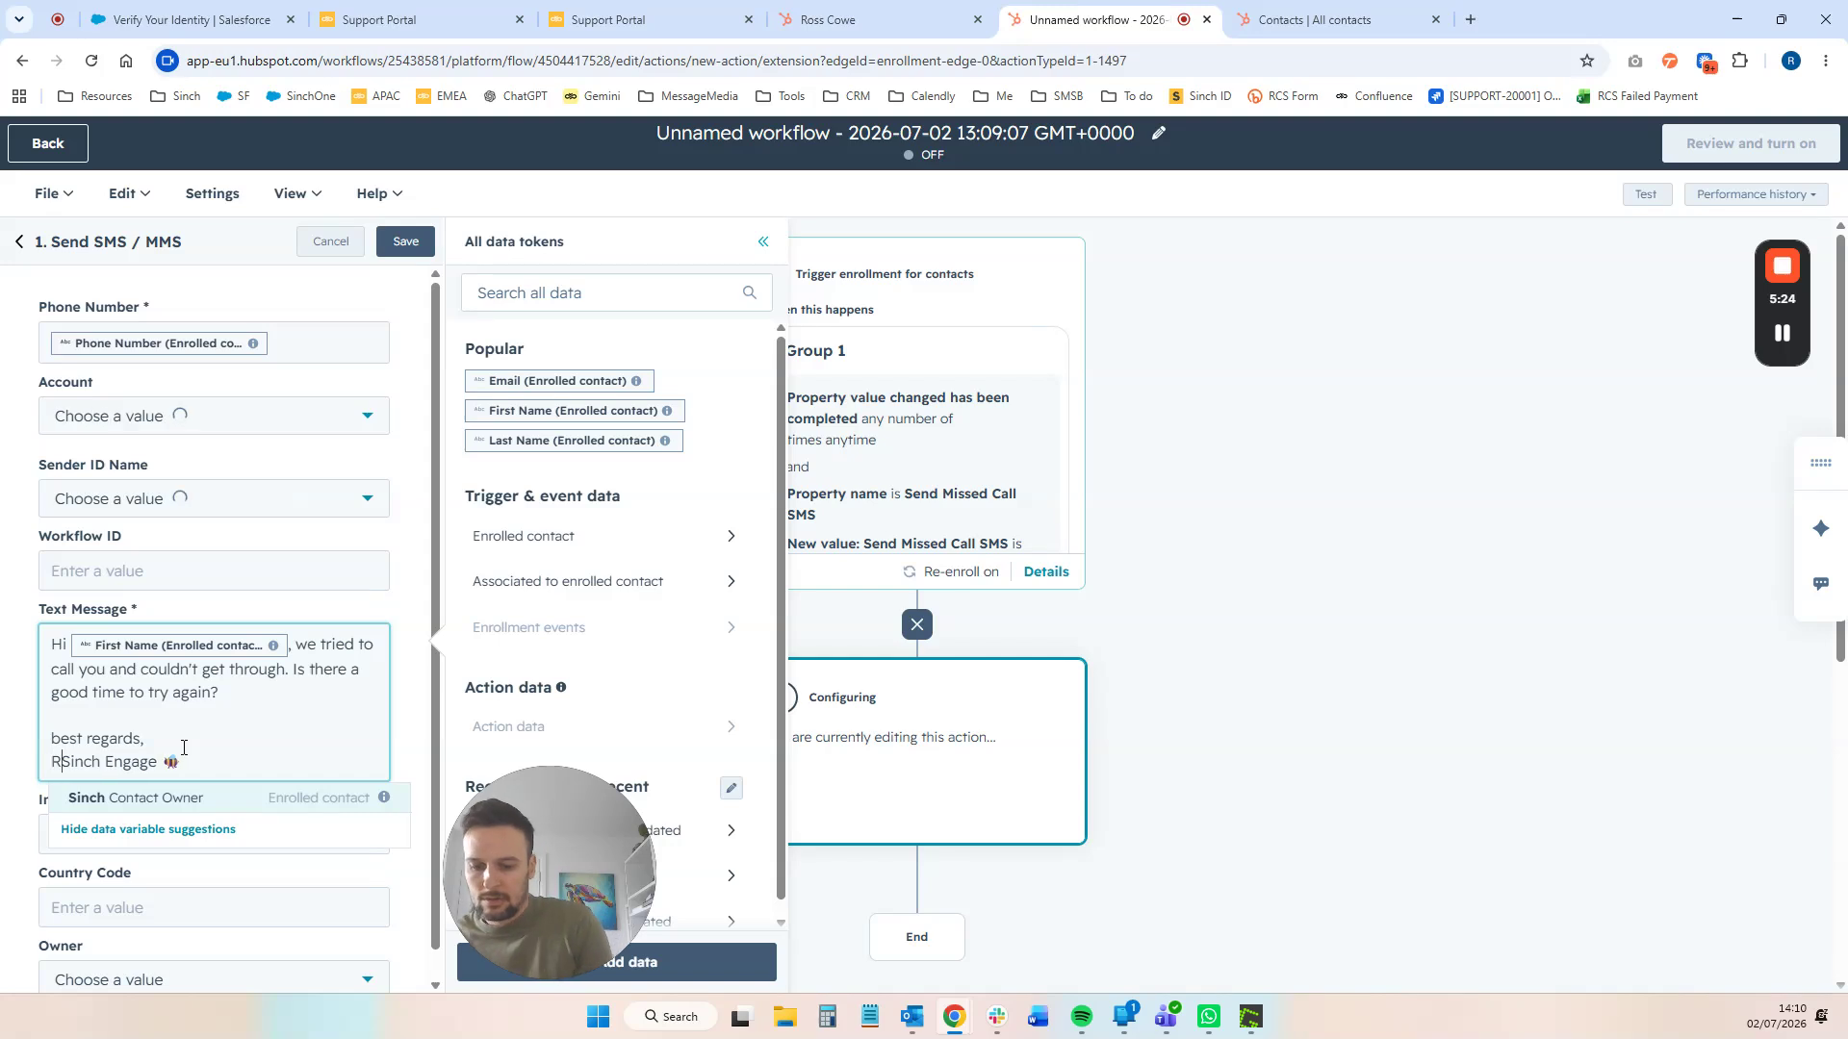
left_click(115, 798)
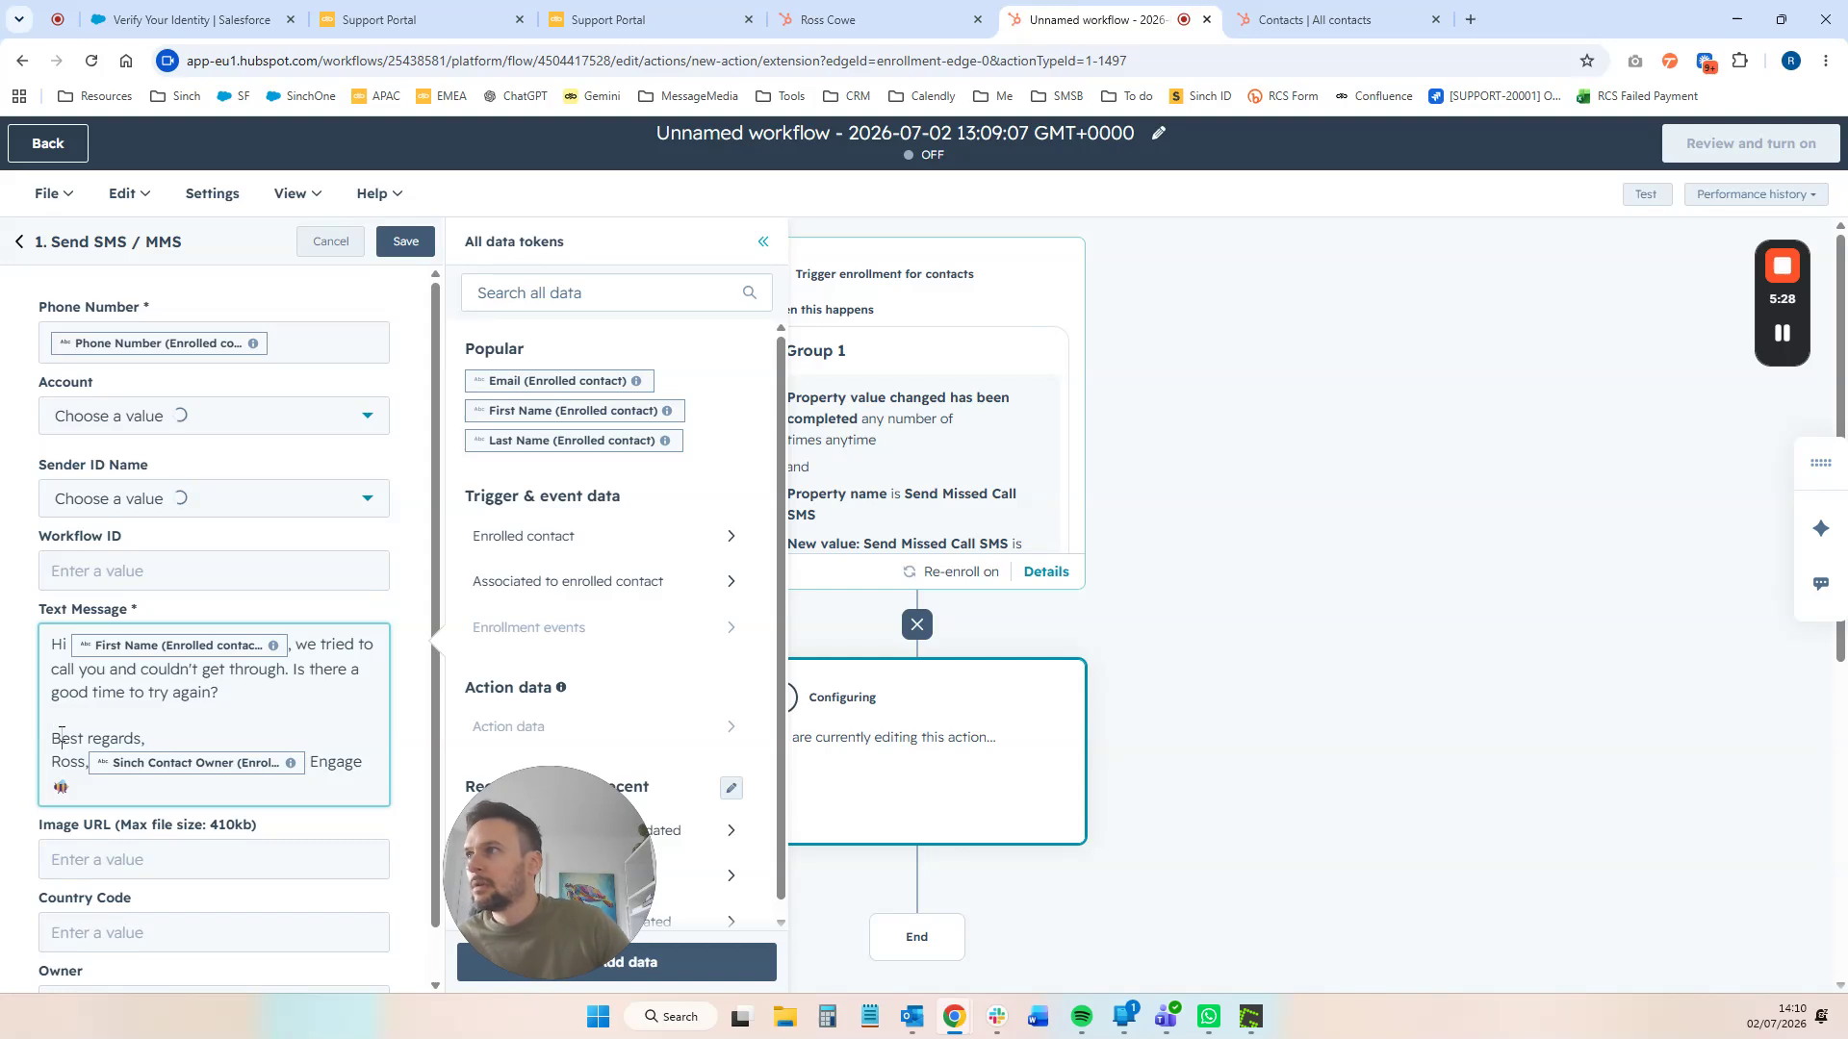
left_click(60, 738)
key("BackSpace")
type("B")
- Clear the tokens, the sender's name and the word "Engage" from the signature line, leaving only the bee emoji
left_click(316, 756)
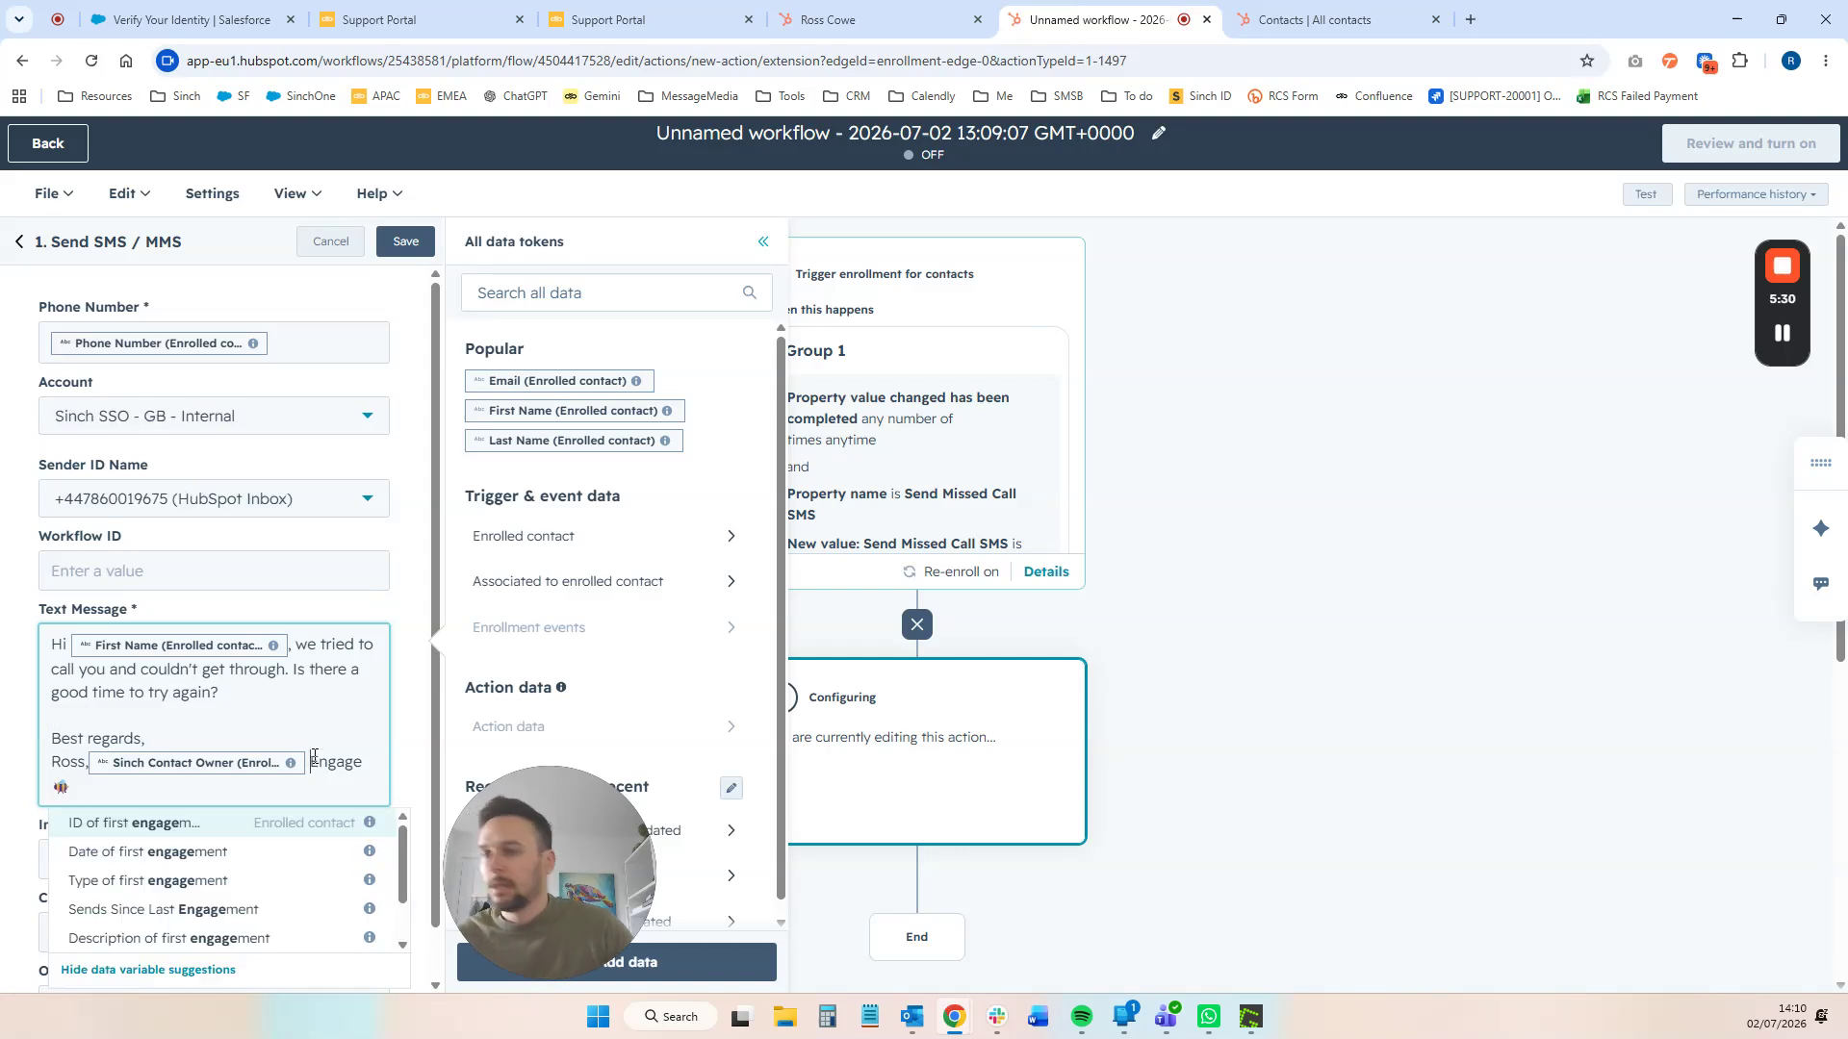
key("Return")
key("BackSpace")
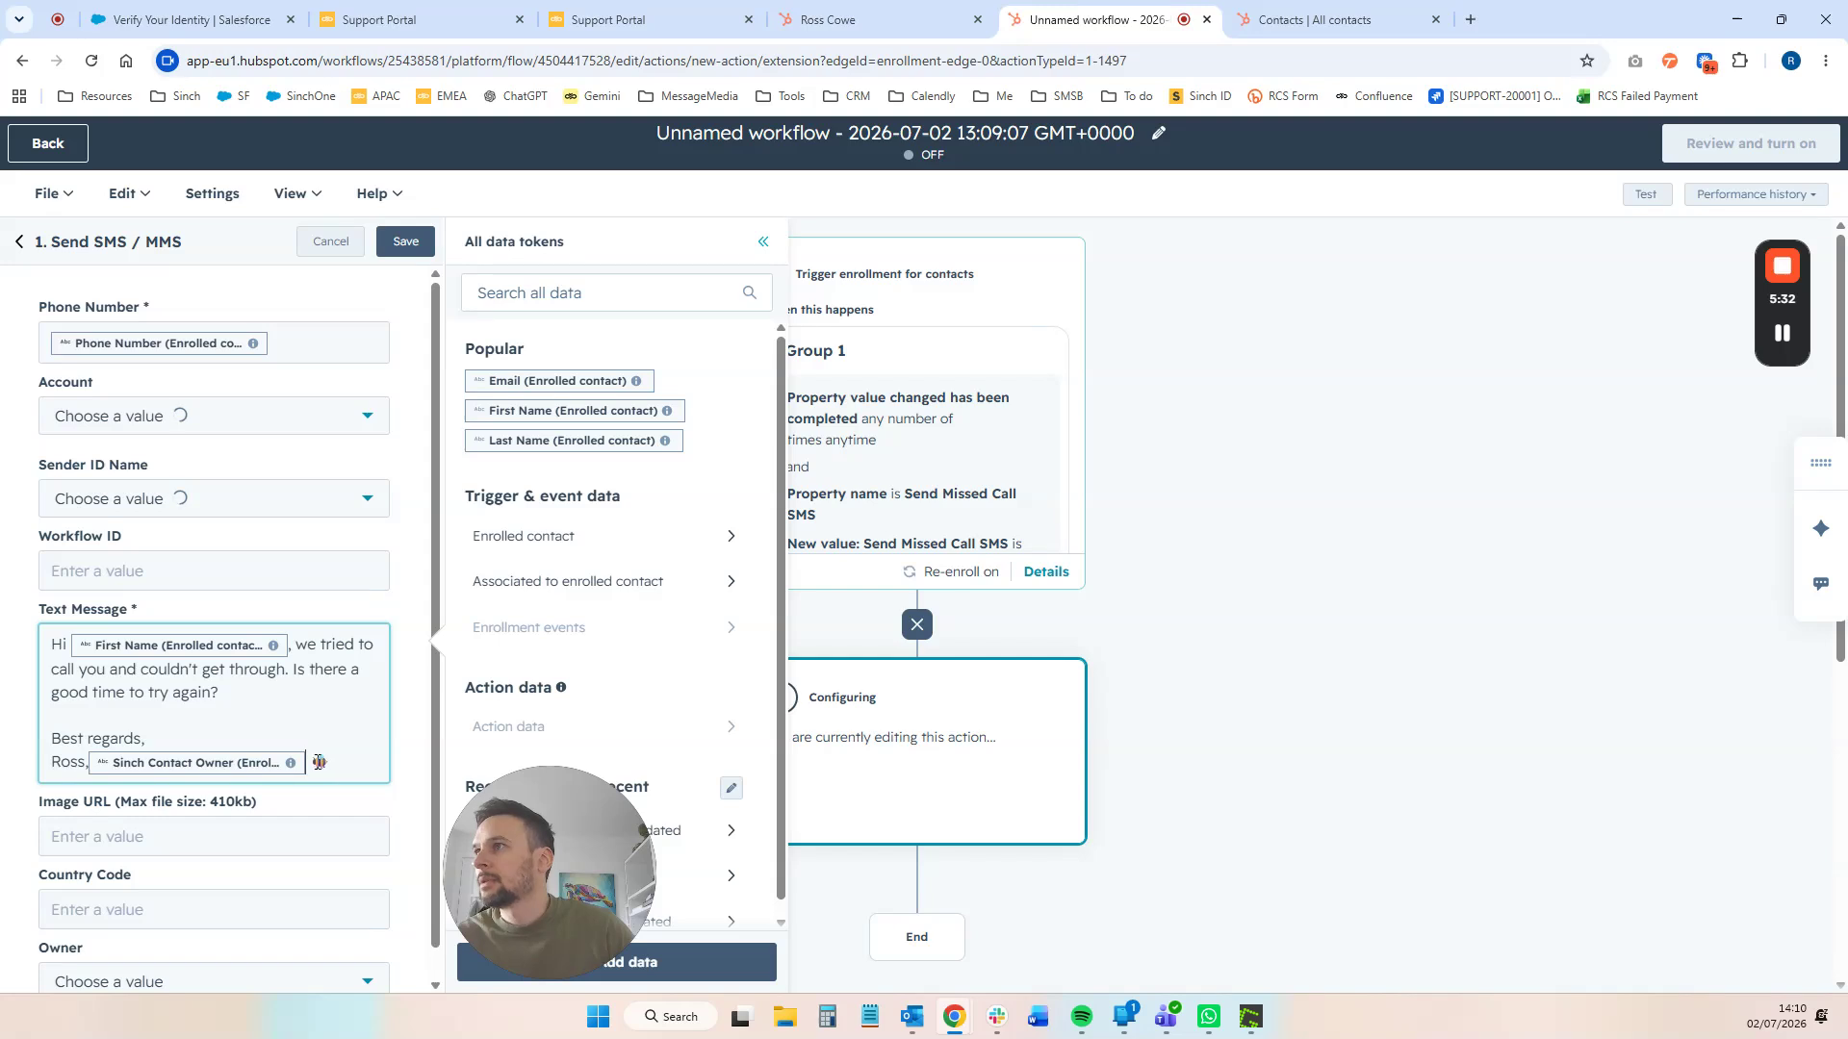
key("BackSpace")
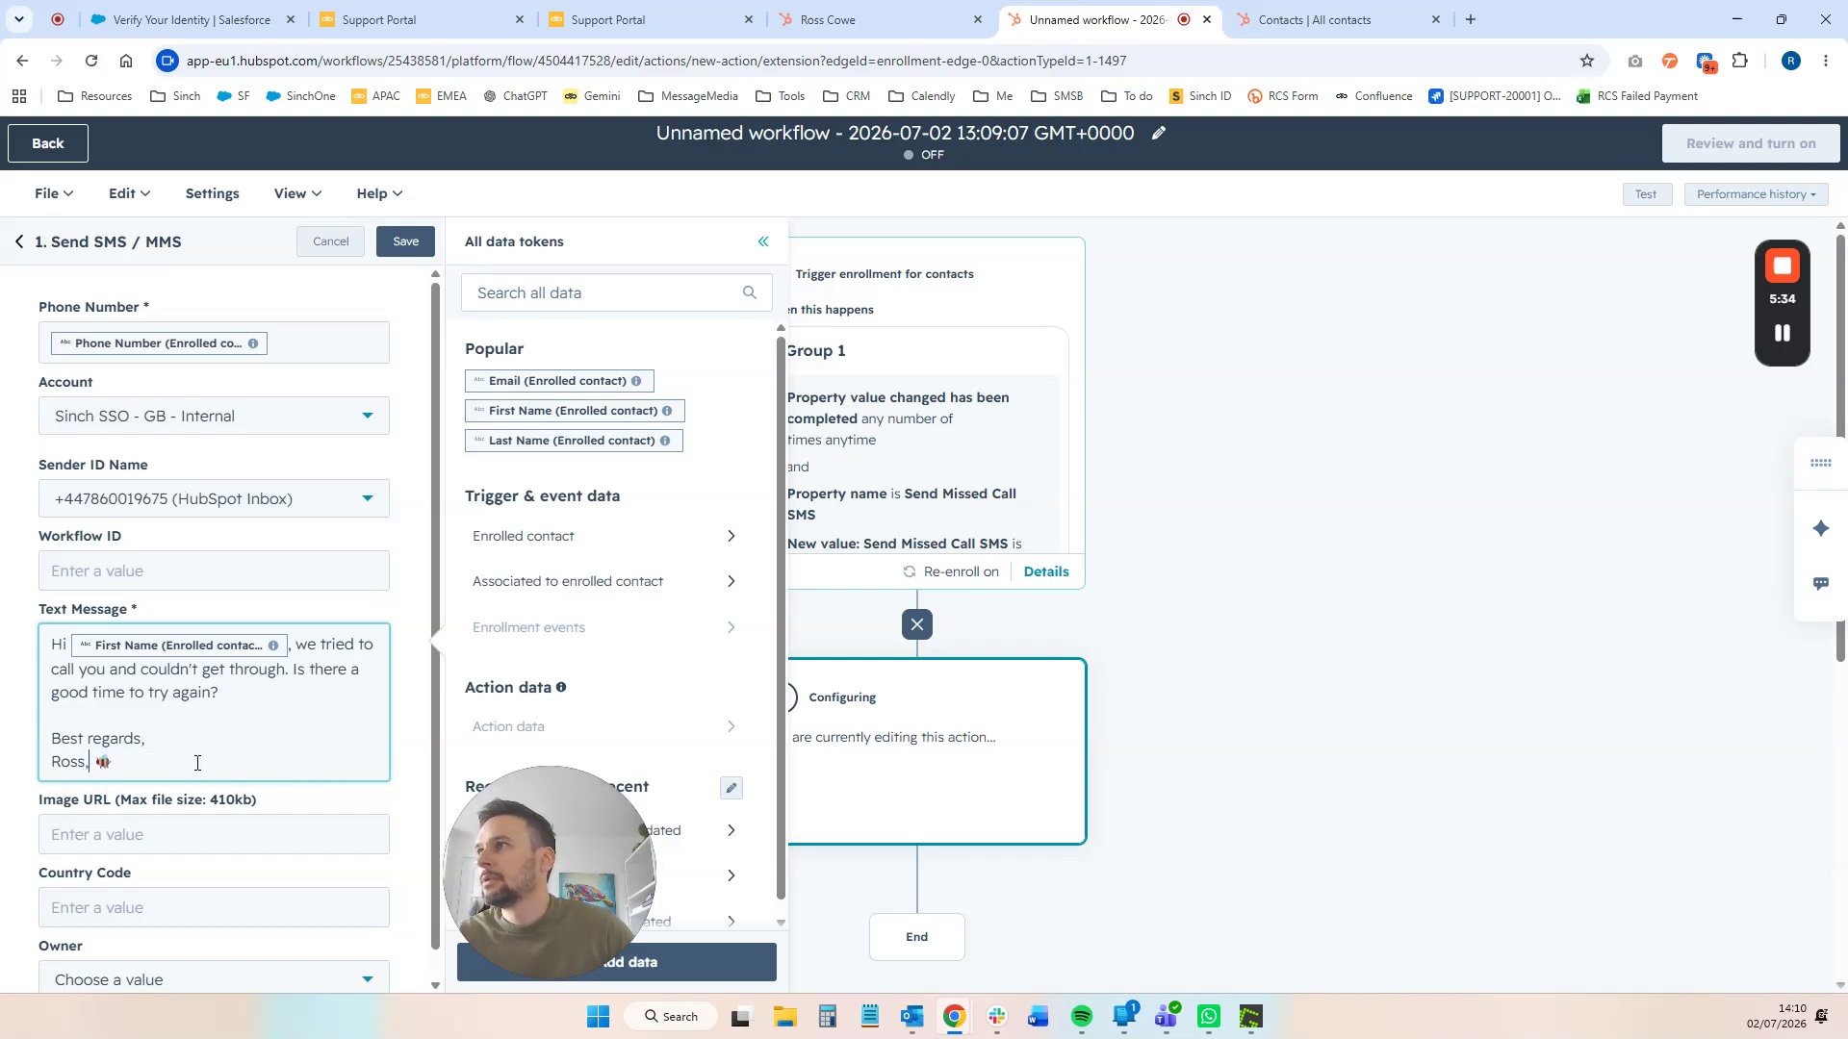
key("BackSpace")
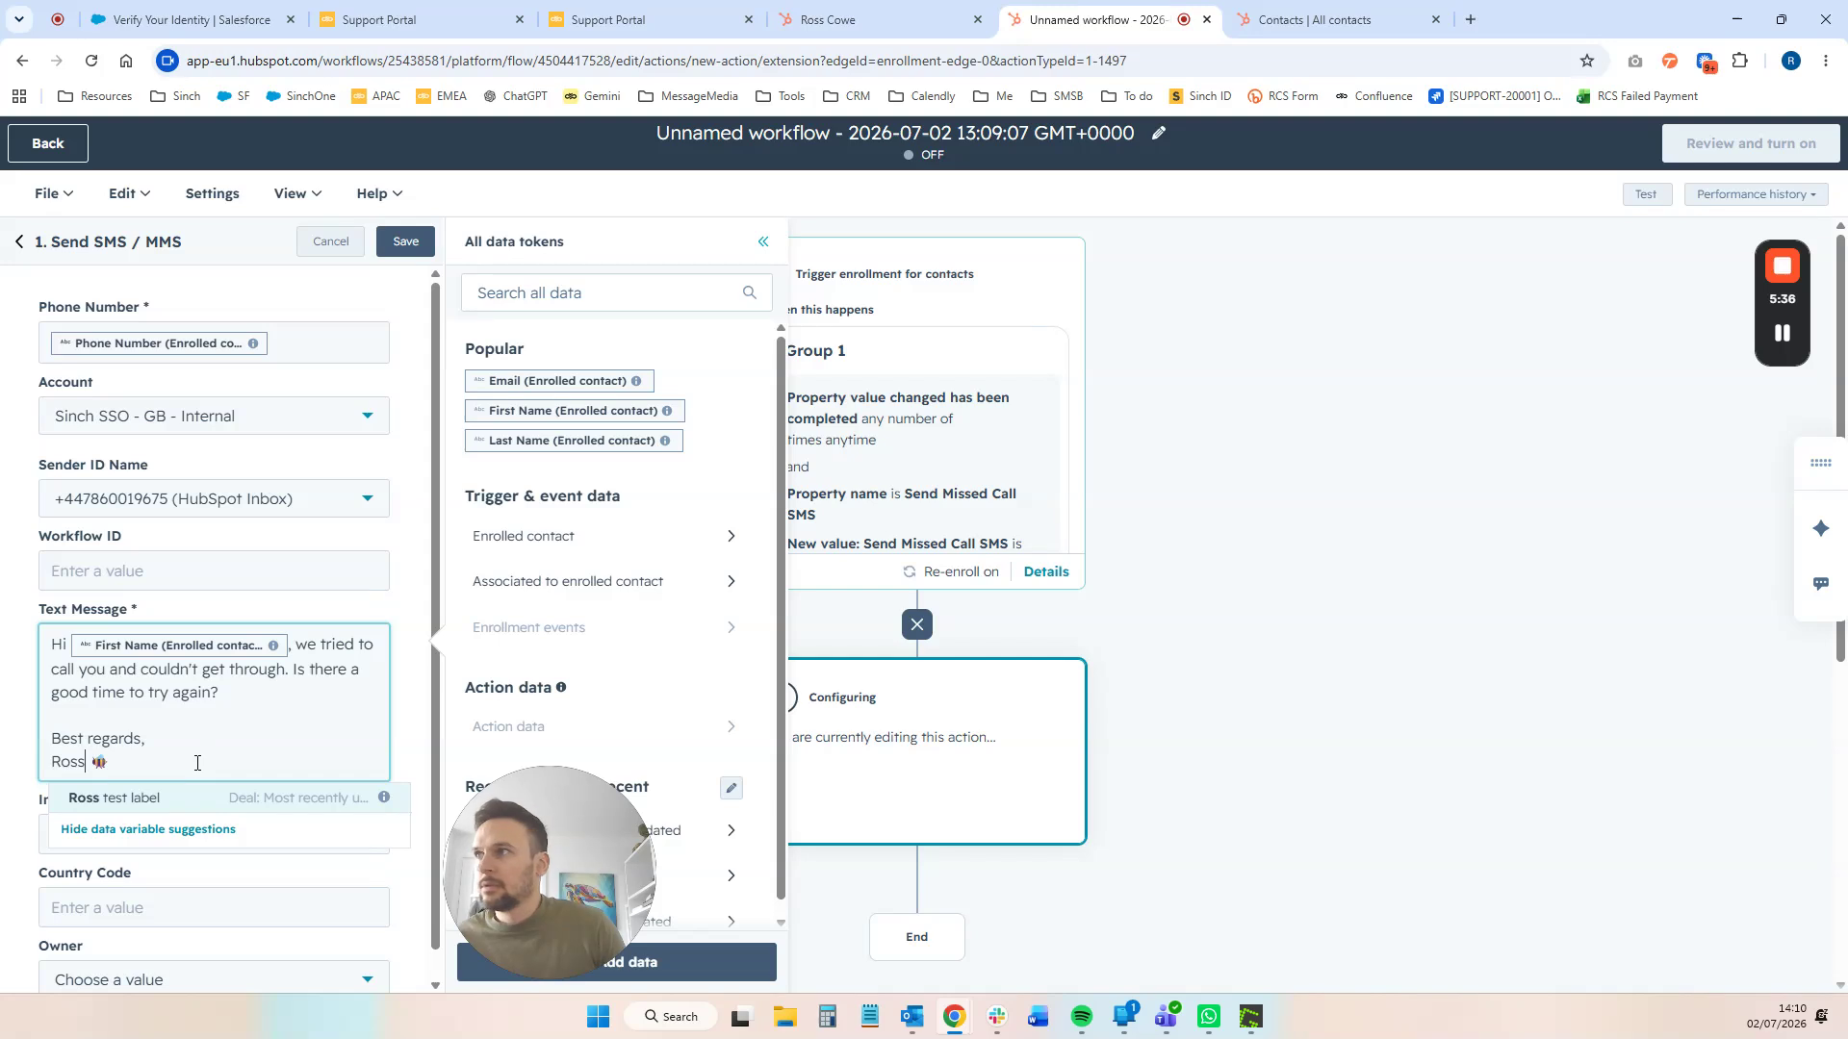
key("Return")
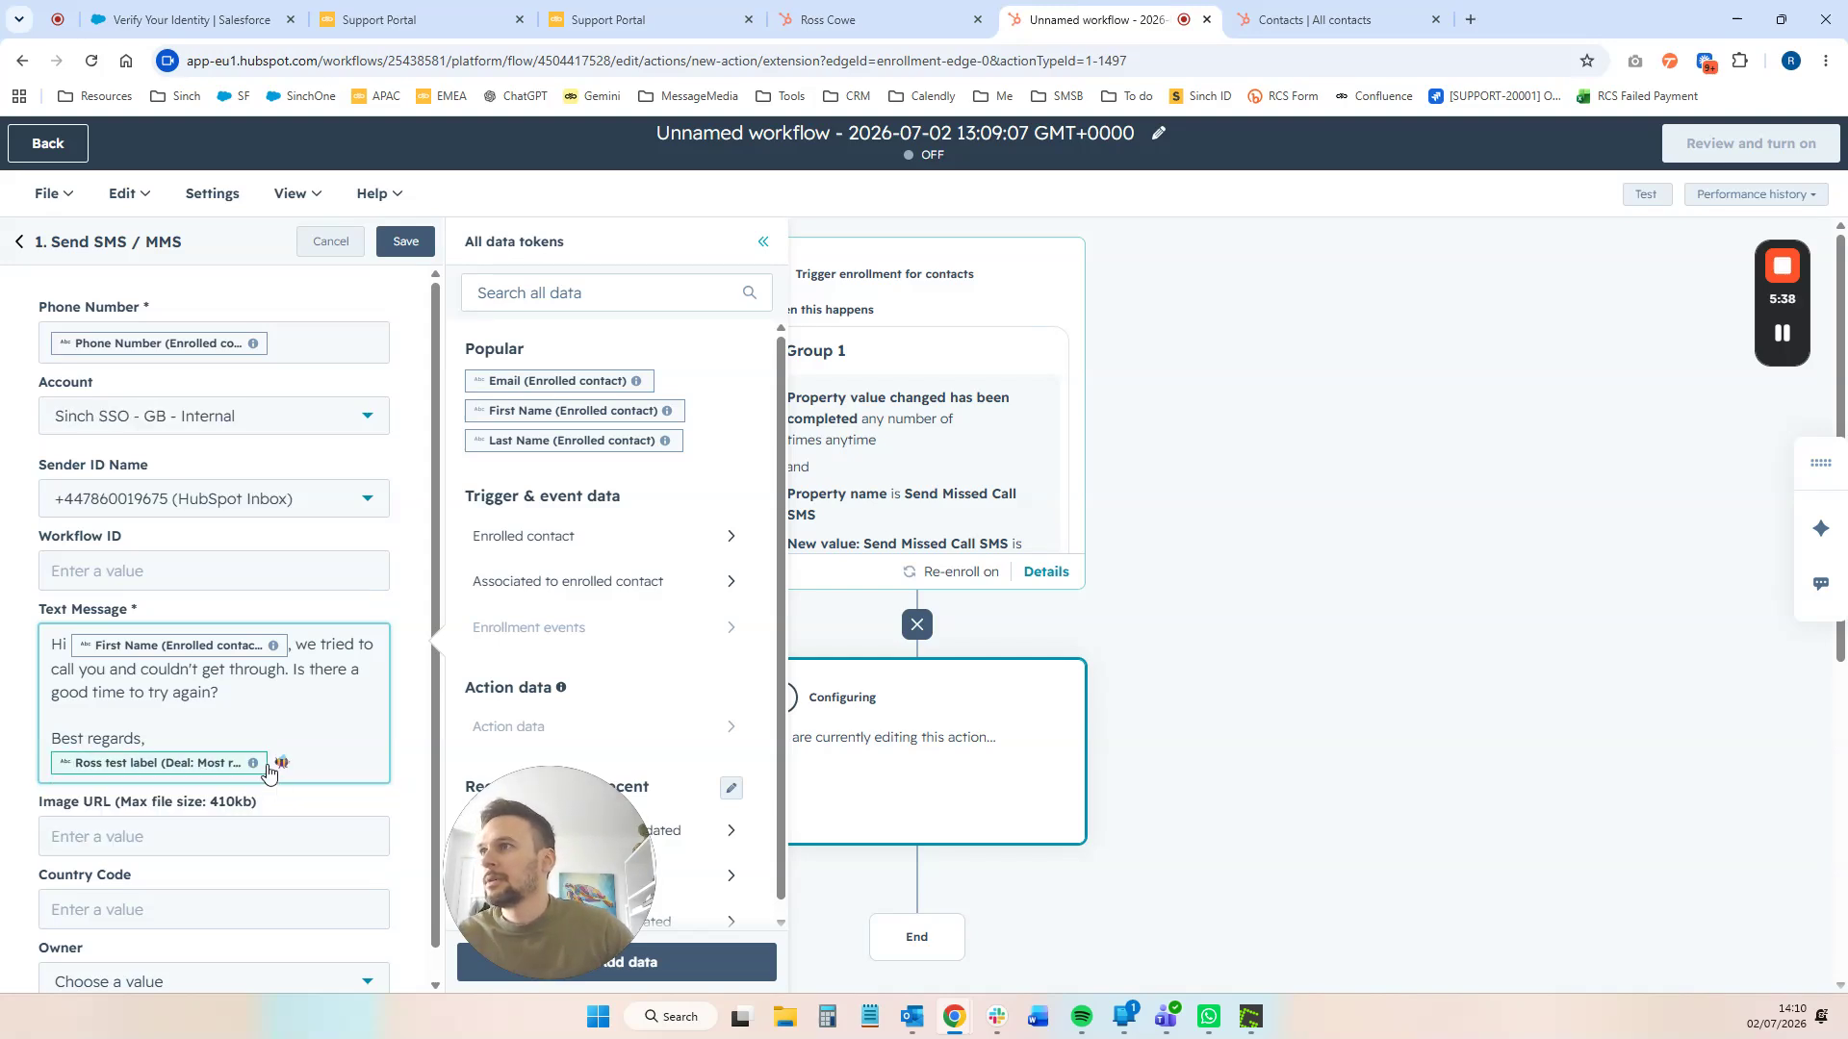
key("BackSpace")
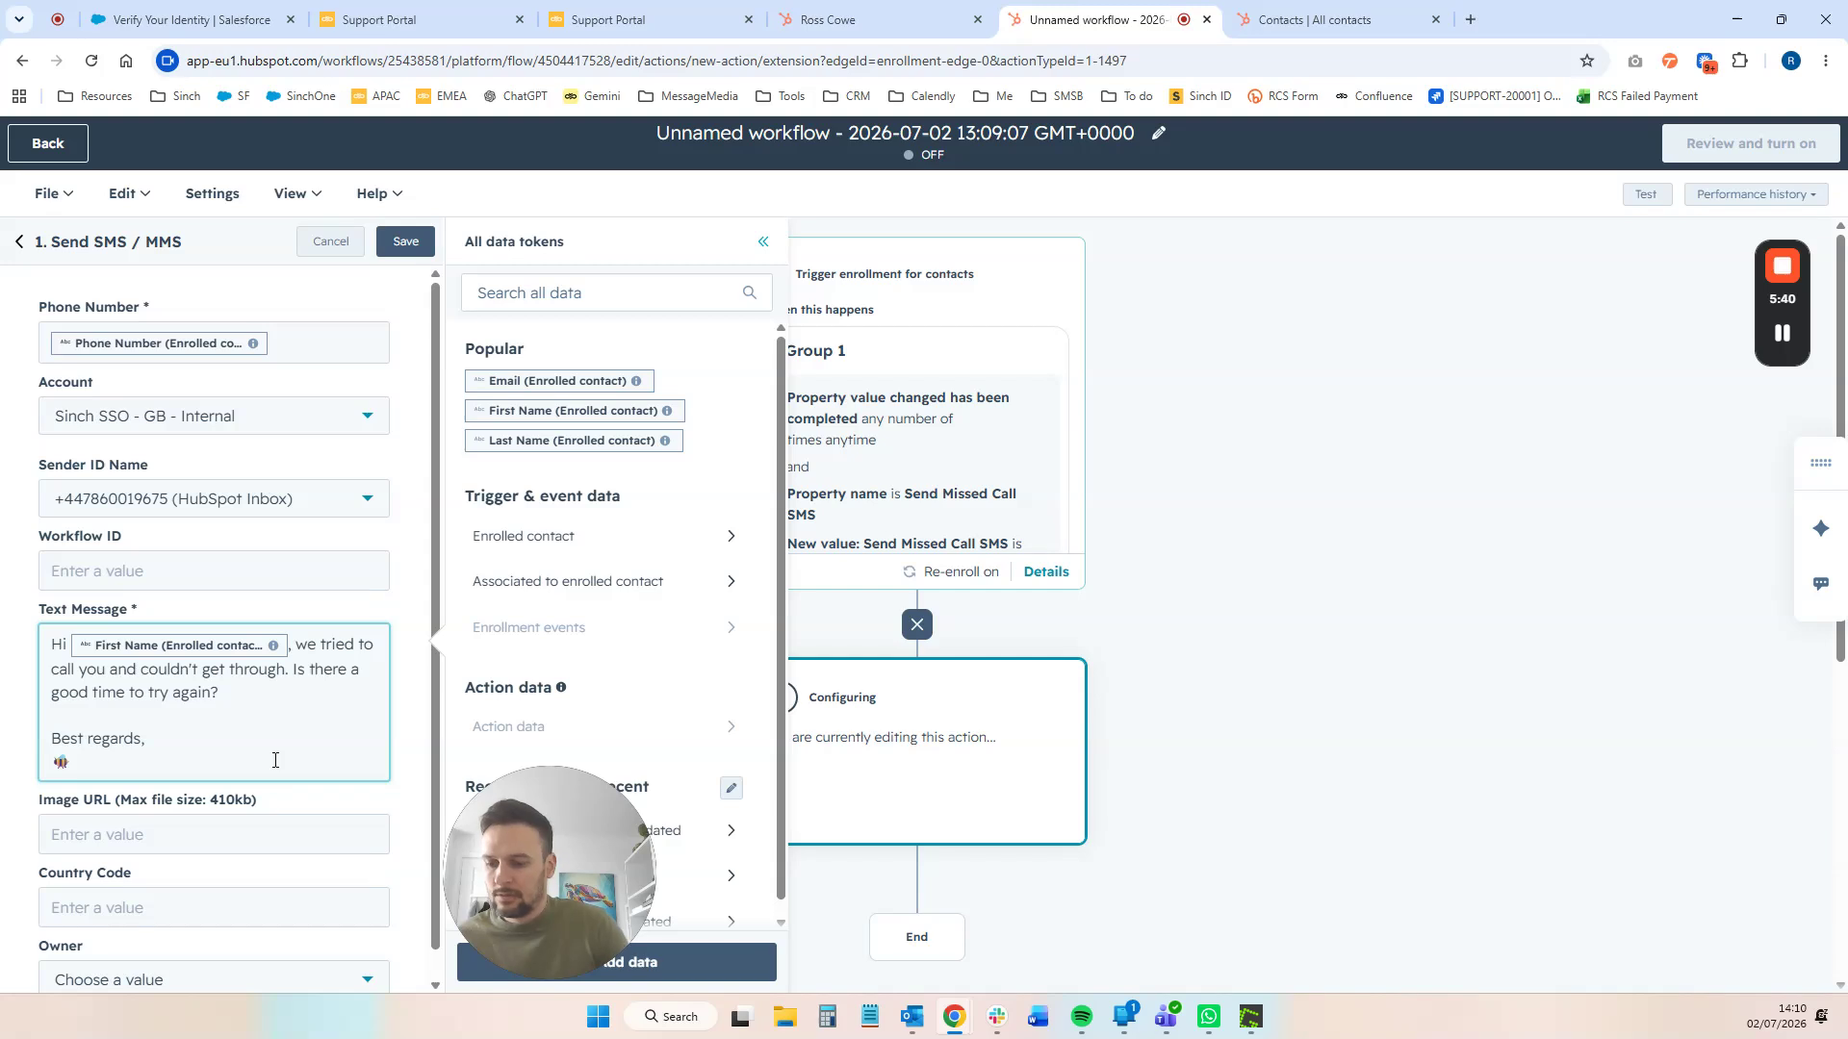
- Enter the sender's first name with a comma under "Best regards," and put "Sinch Engage" on a new line before the bee emoji
type("Ross,")
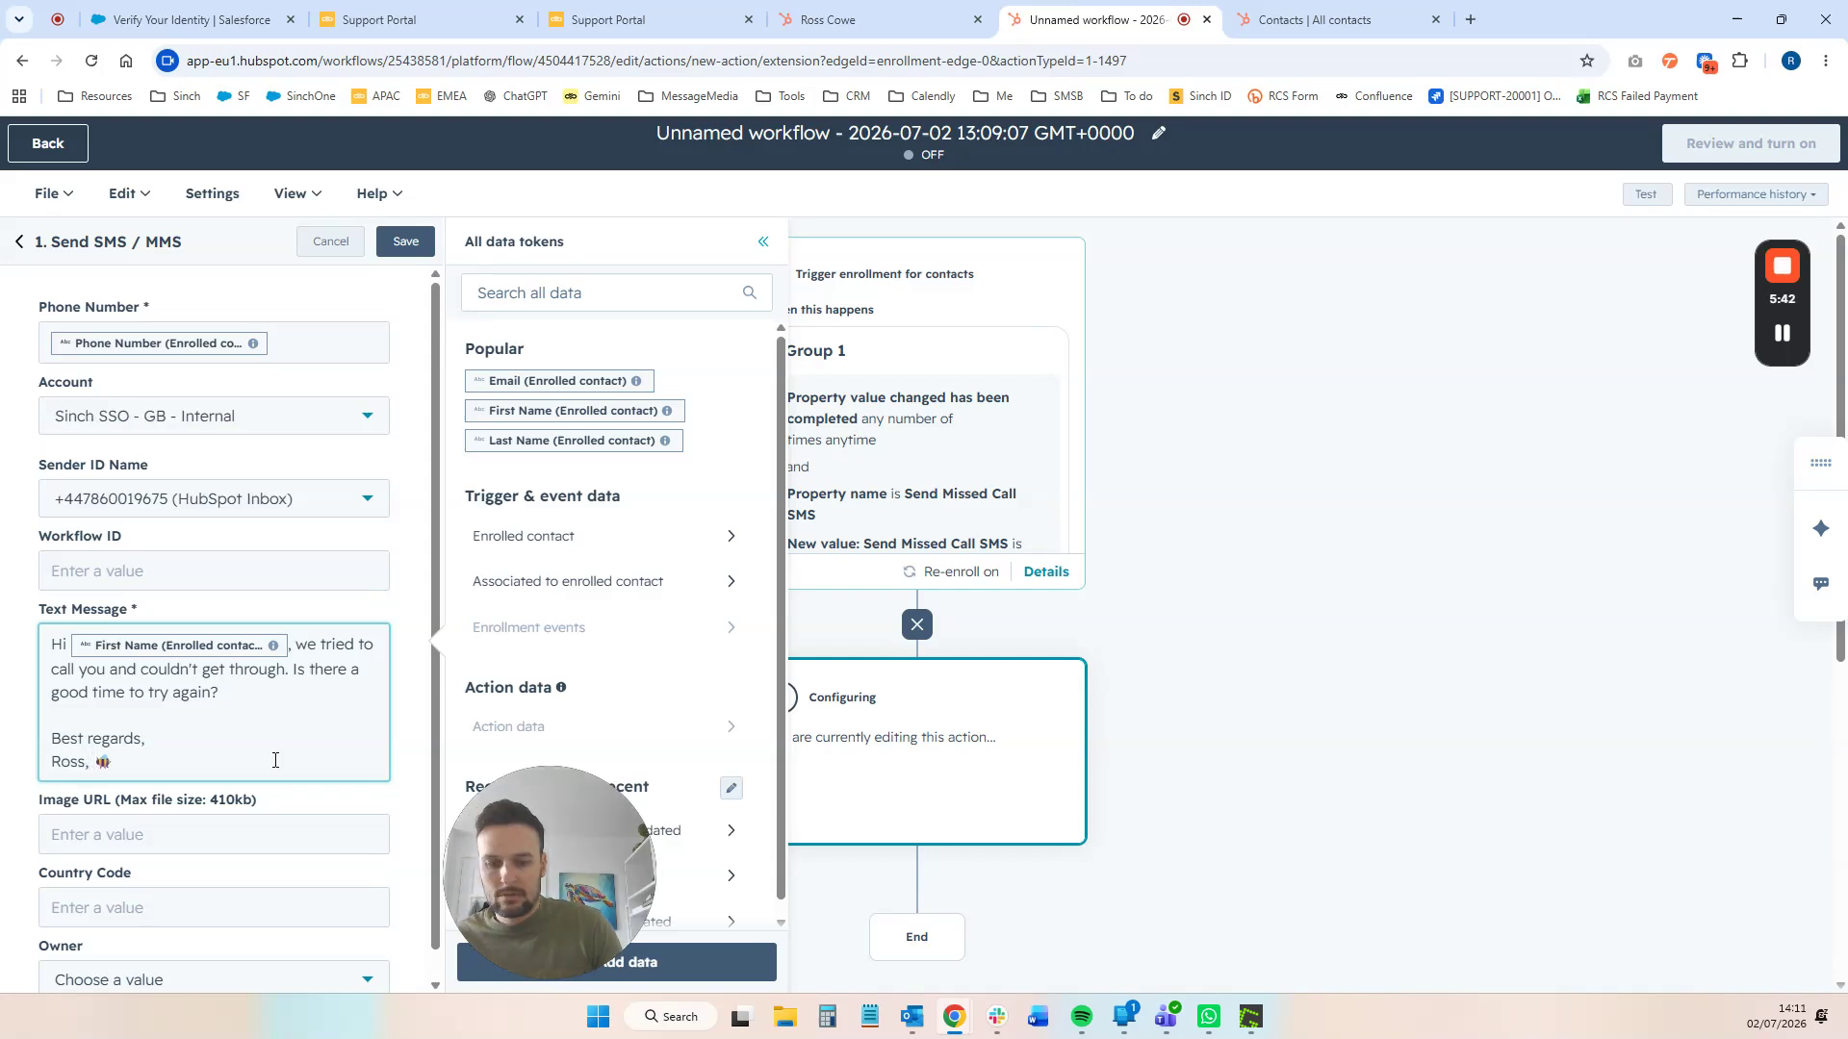
key("Return")
type("Sinch Engage")
key("BackSpace")
key("BackSpace")
key("BackSpace")
key("BackSpace")
key("BackSpace")
type("ngage")
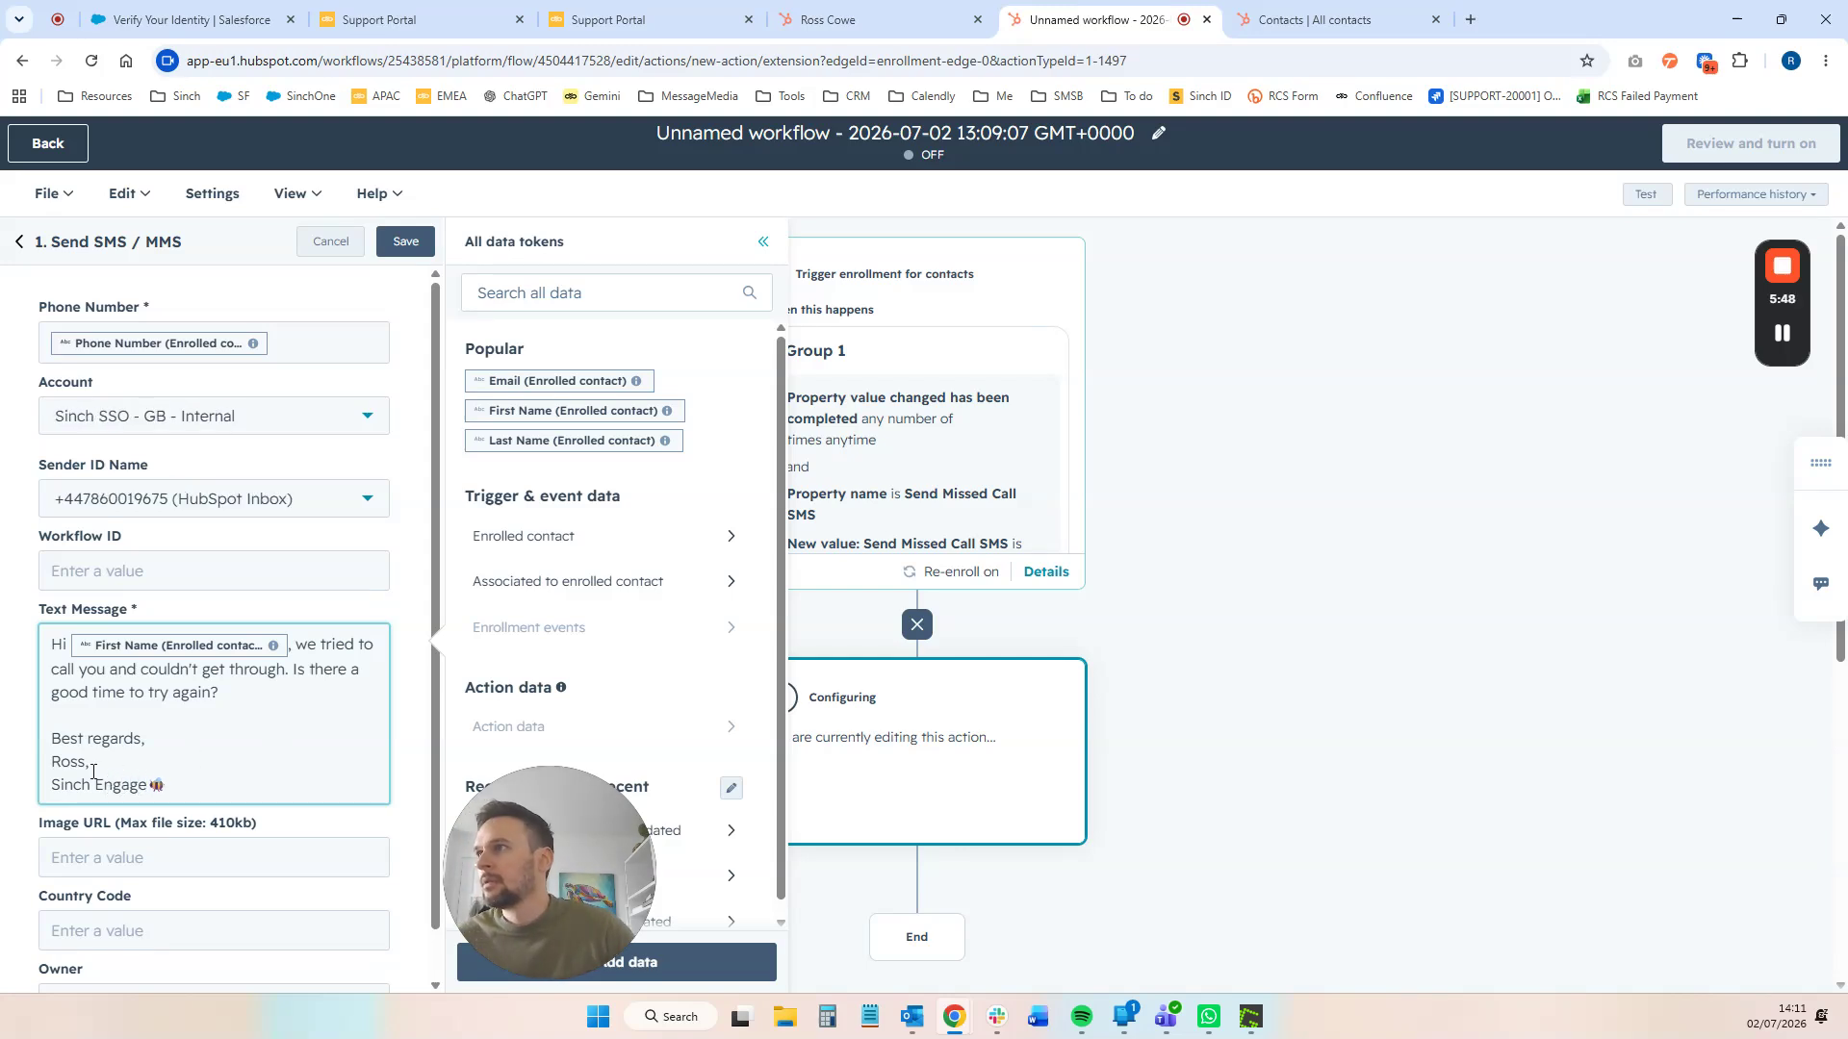
- Put a dash before "Sinch Engage" and separate that line from the sender's name with a blank line
left_click(54, 785)
type("-")
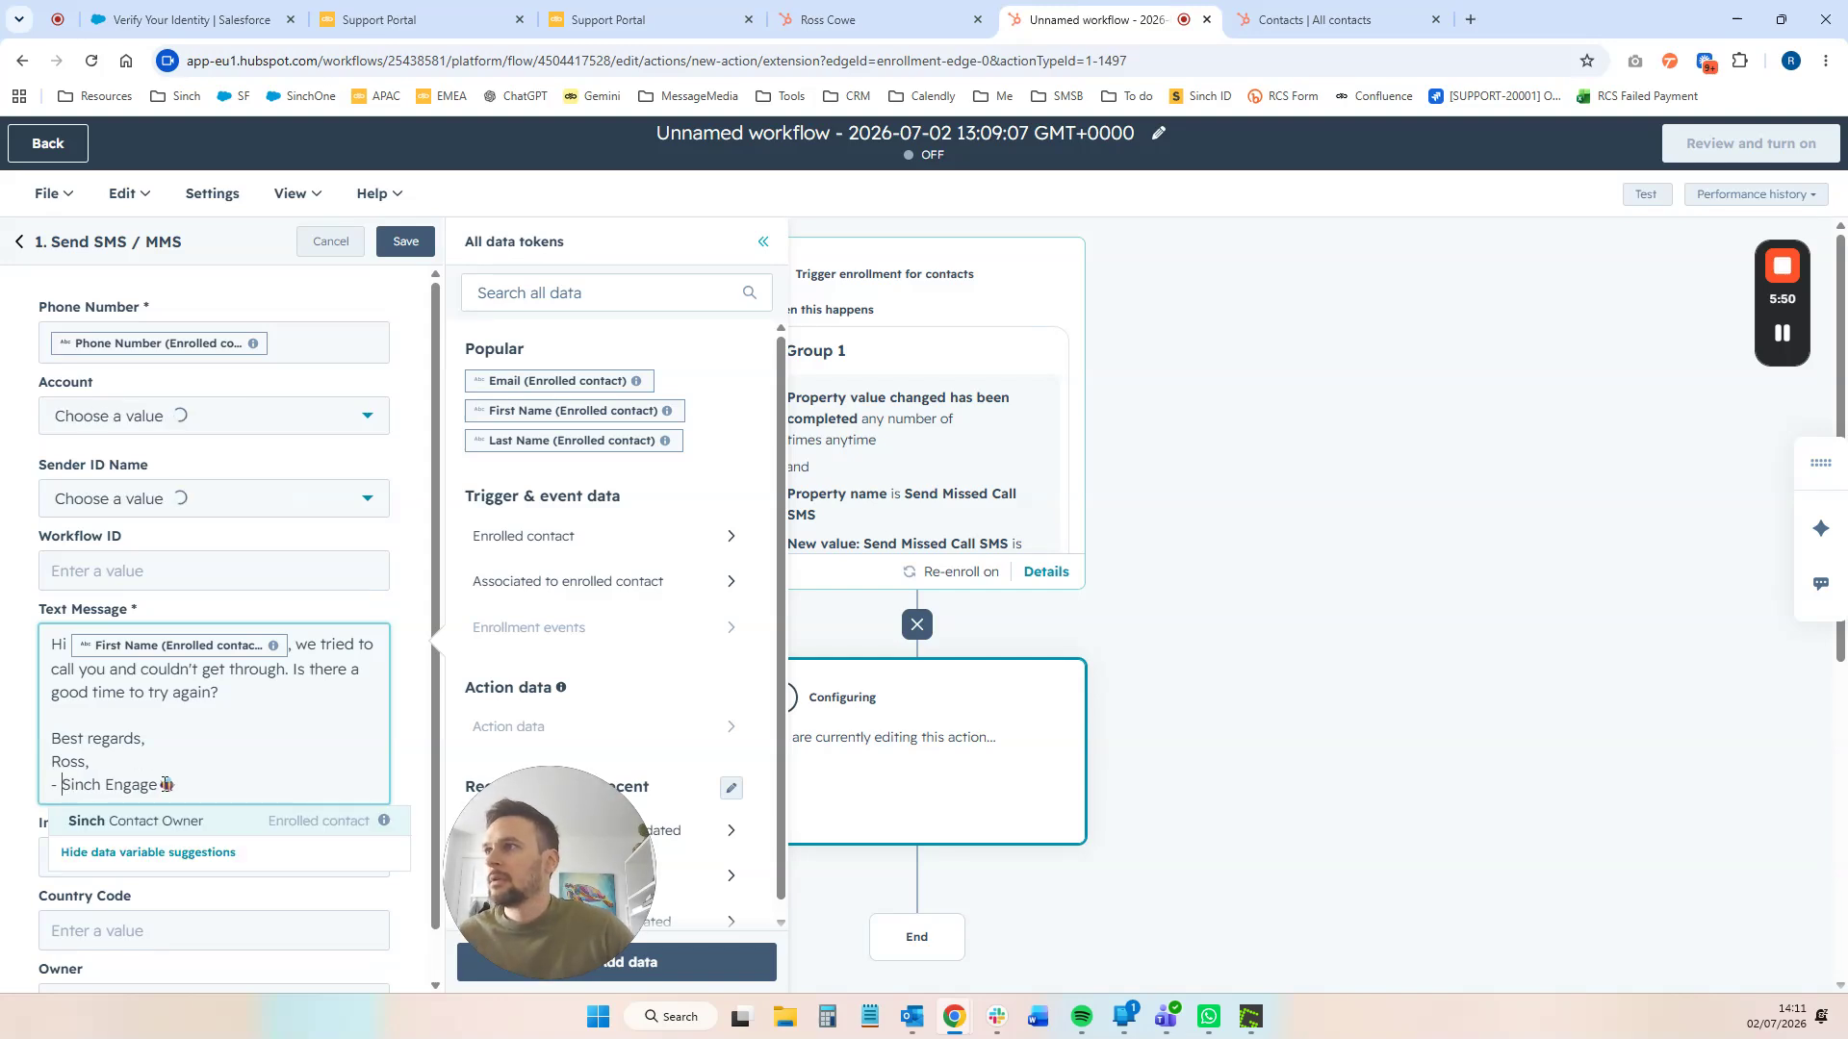
left_click(190, 784)
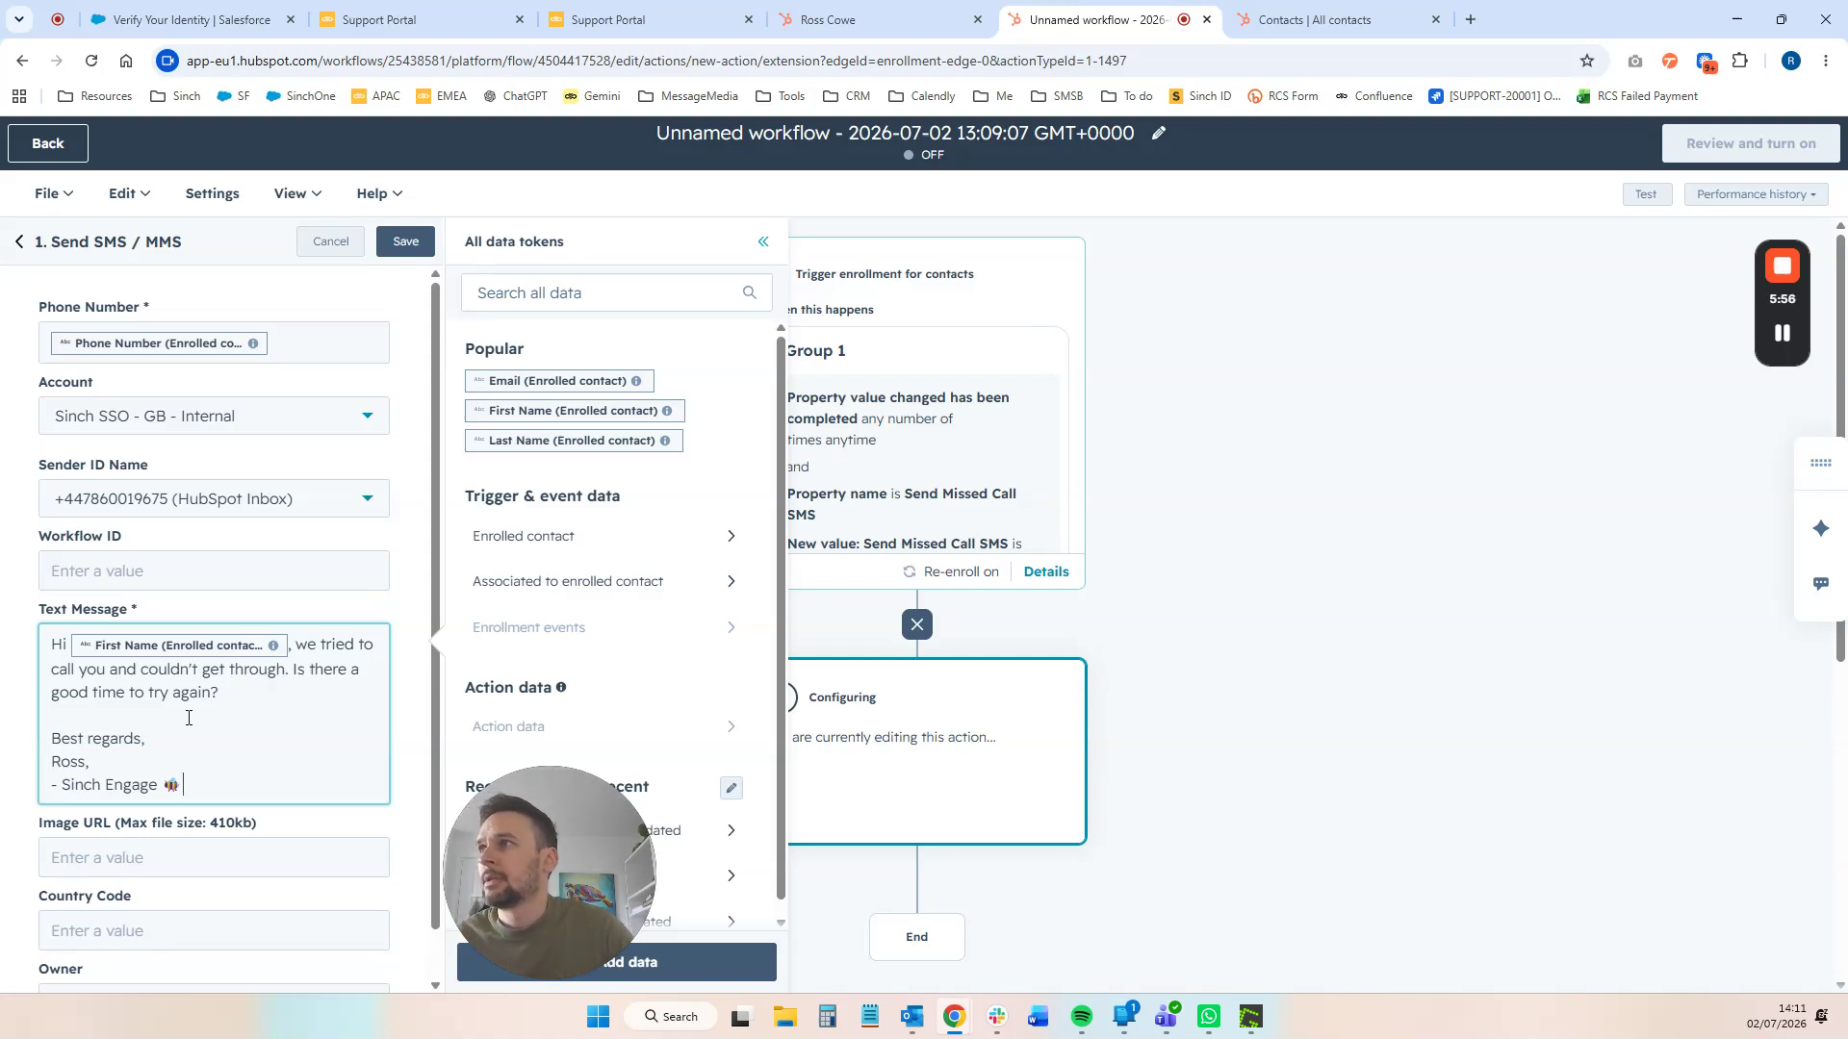
key("Return")
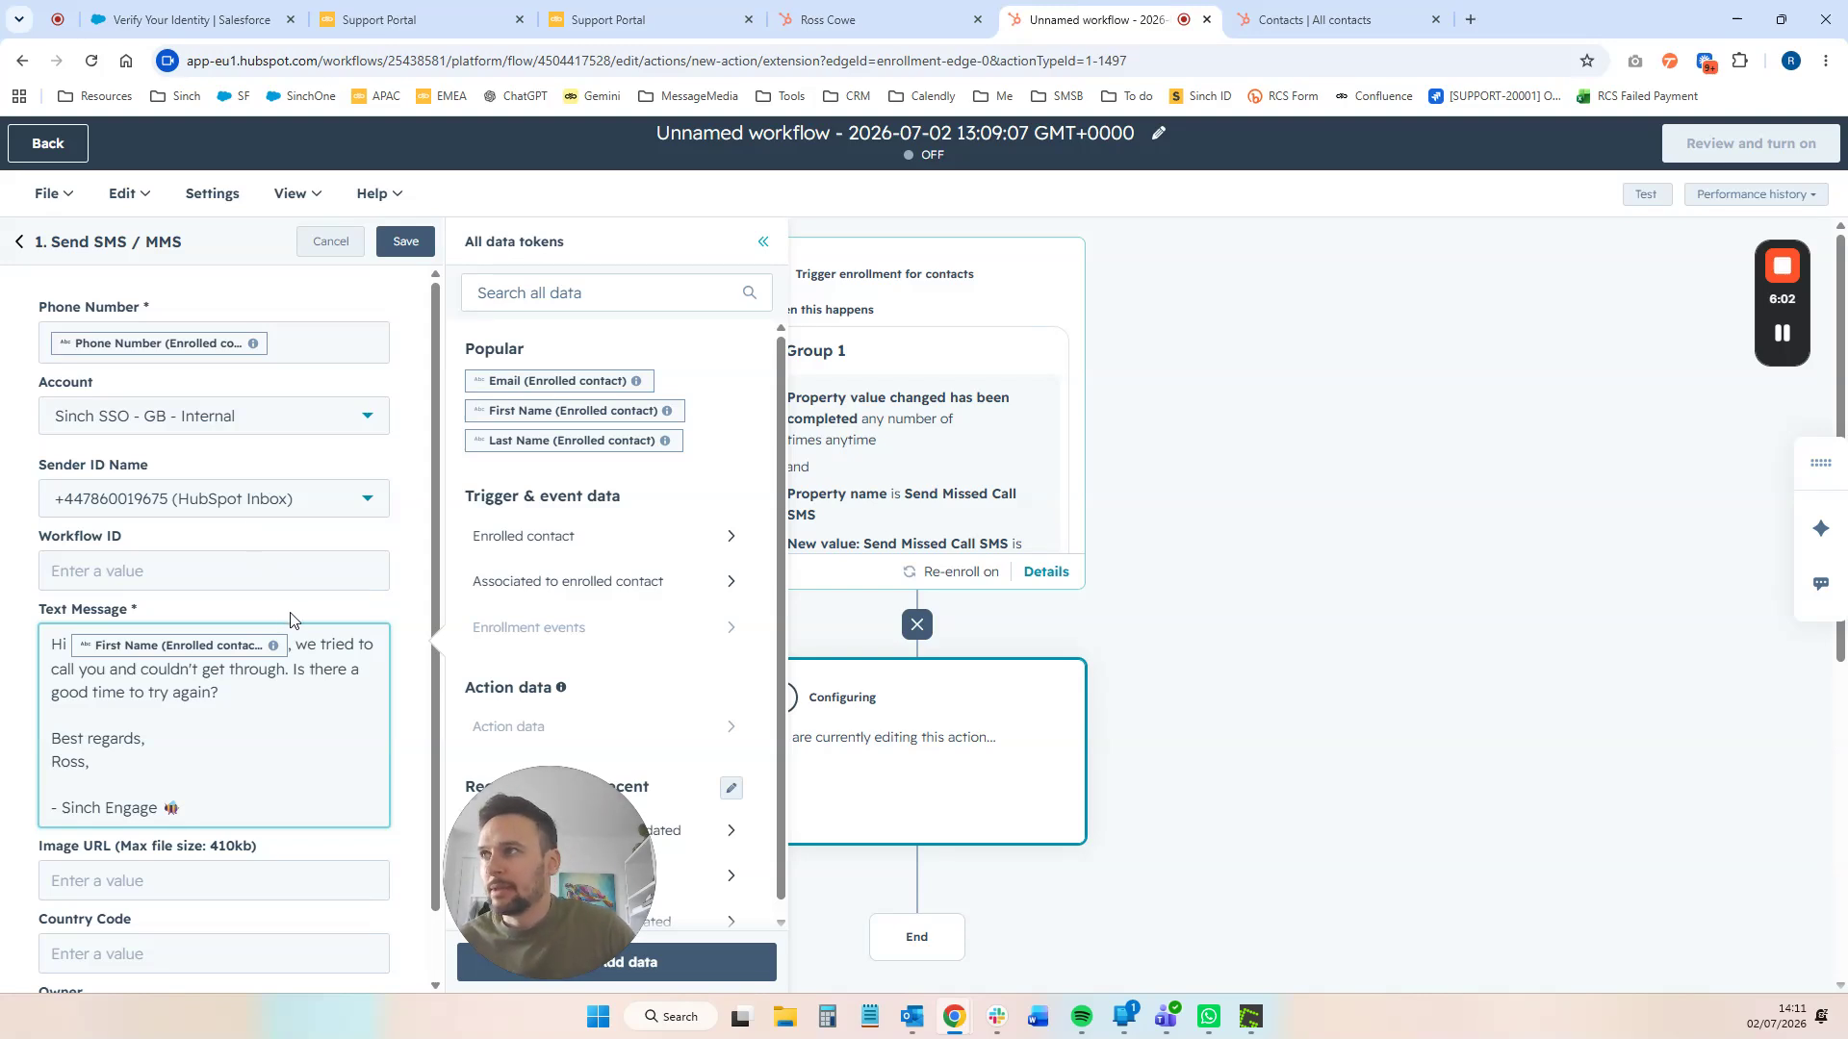
- Set the SMS action's Workflow ID to MissedCallSMS and save the action
scroll(279, 700, "down", 1)
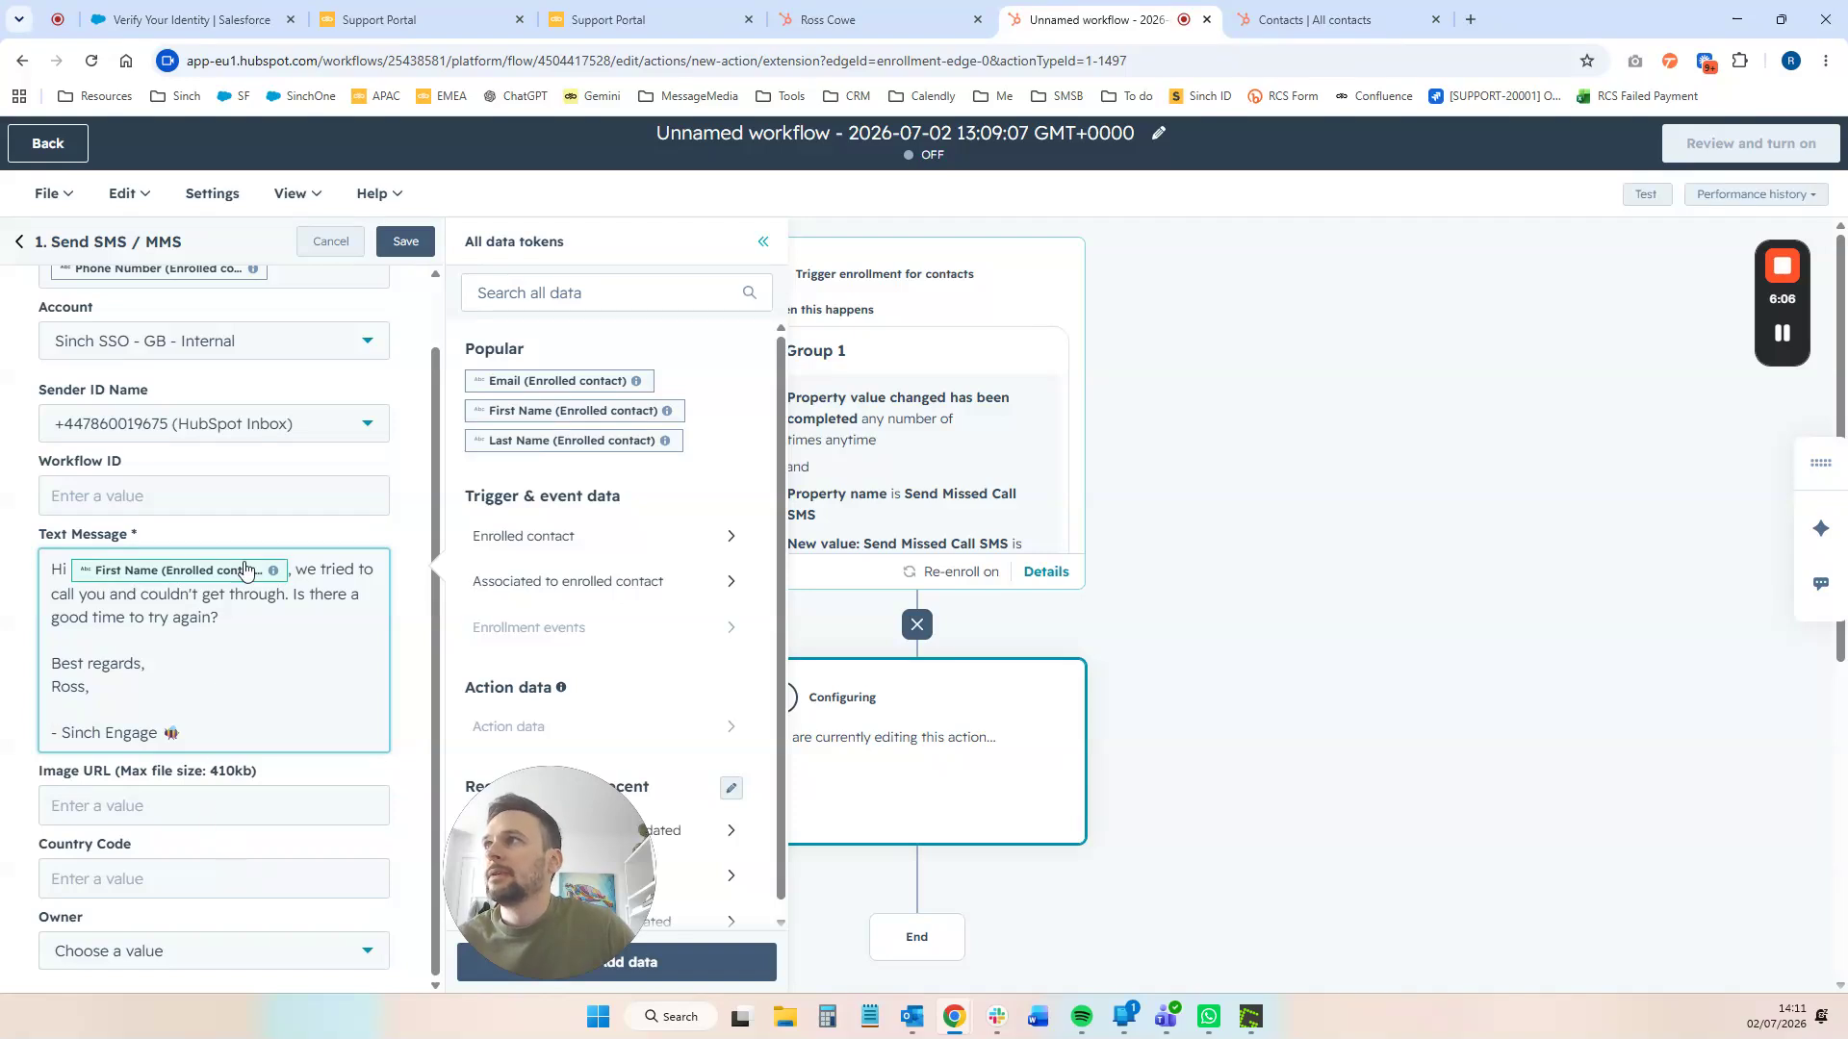
left_click(148, 493)
type("MissedCallSMS")
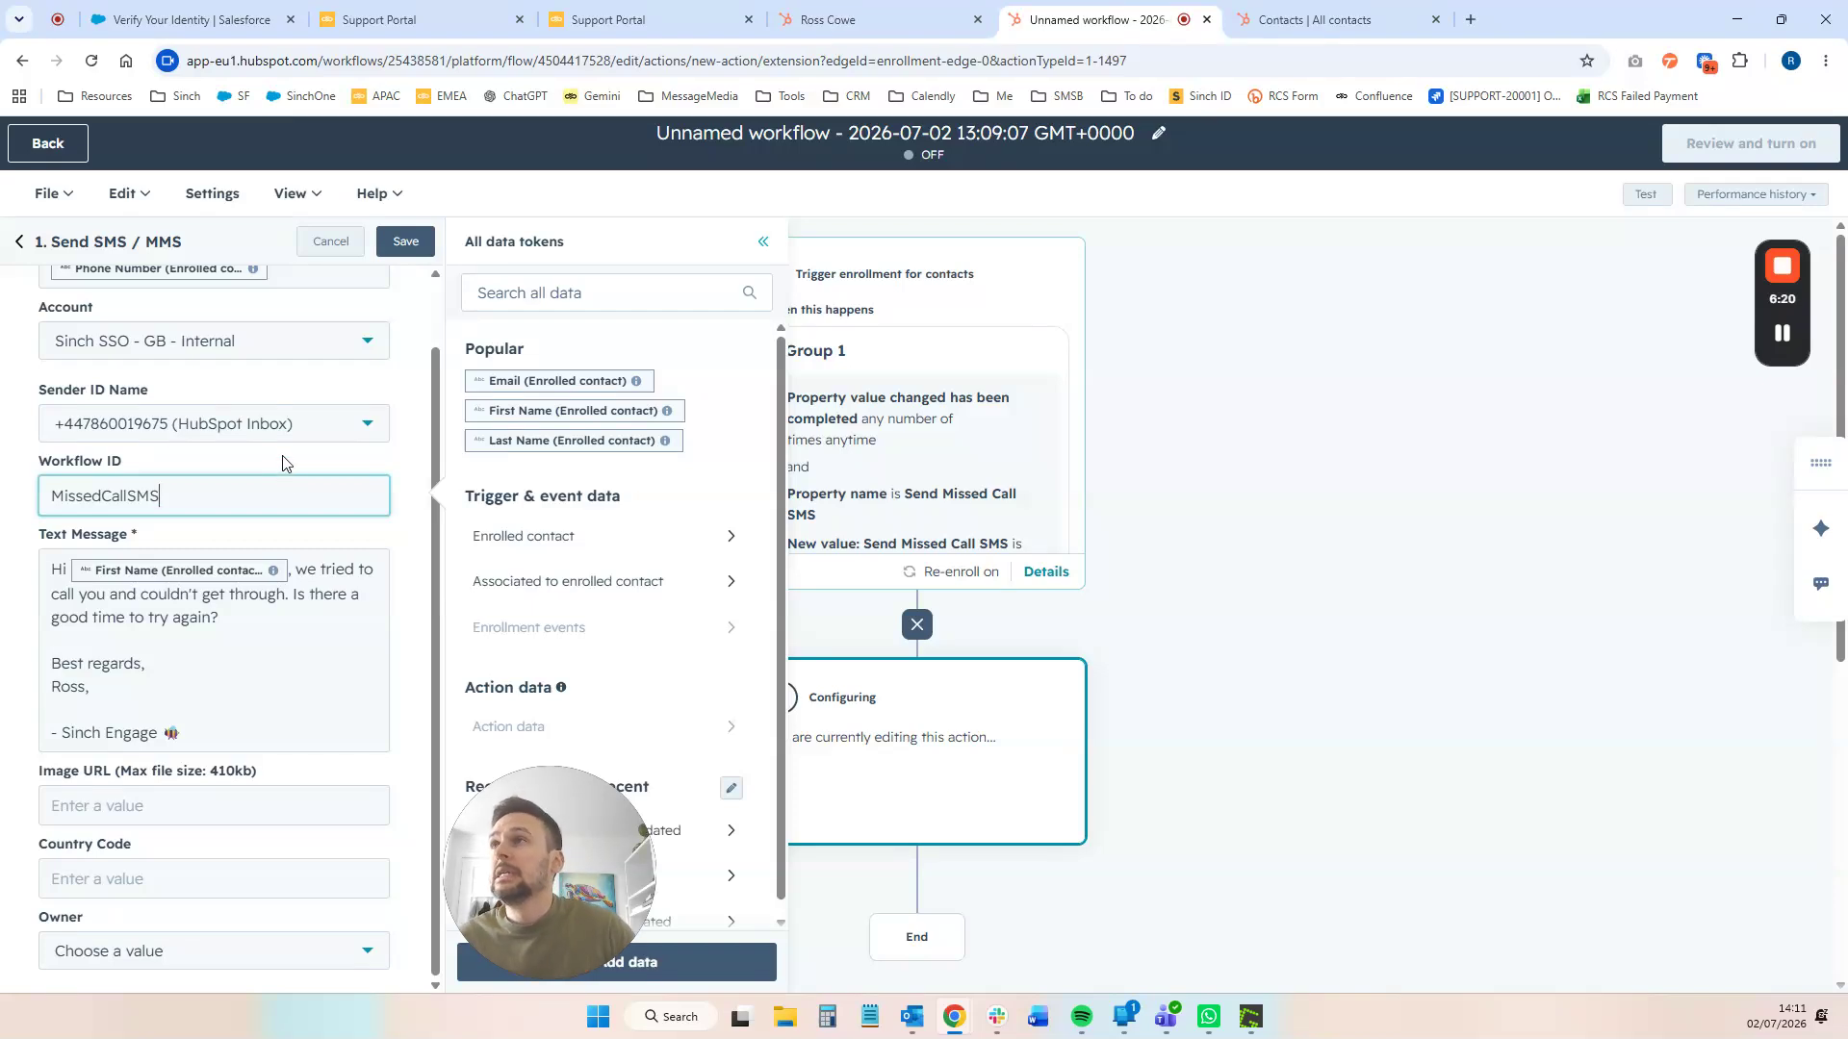
left_click(399, 243)
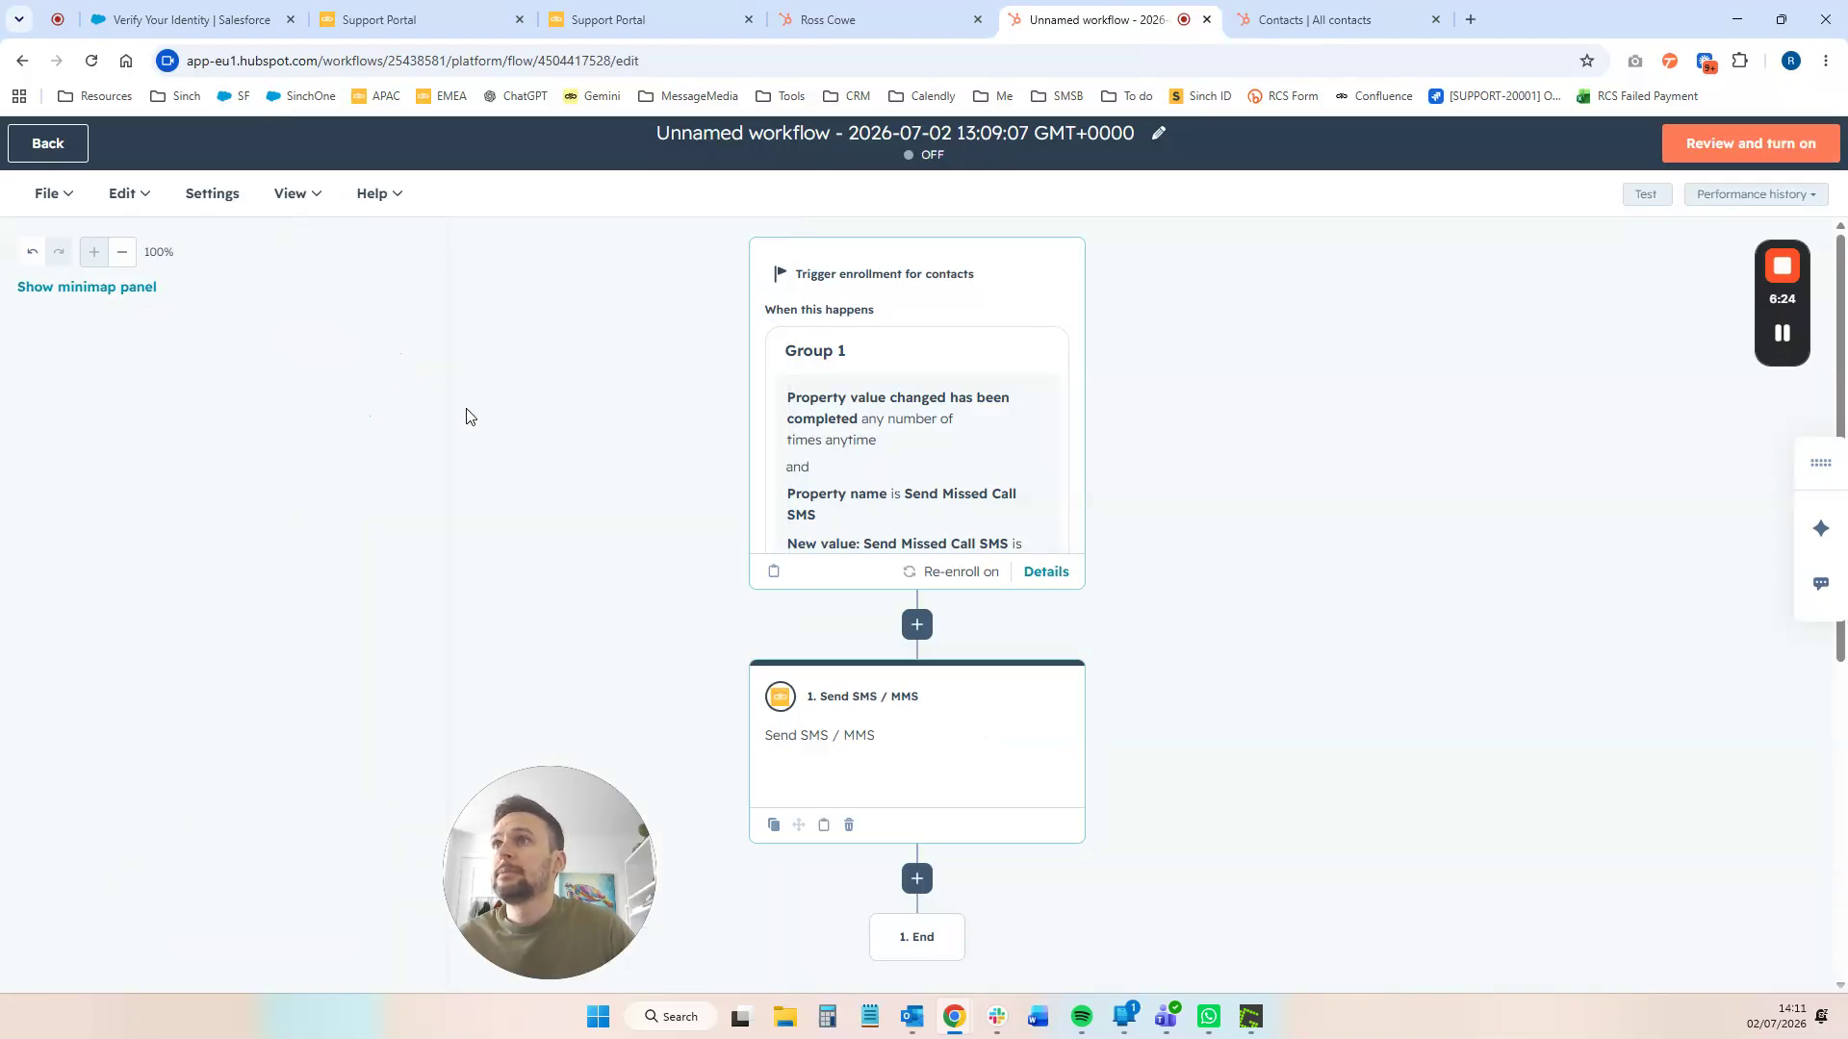
- Rename the workflow as "Send Missed Call SMS Workflow" and save the name
left_click(1154, 135)
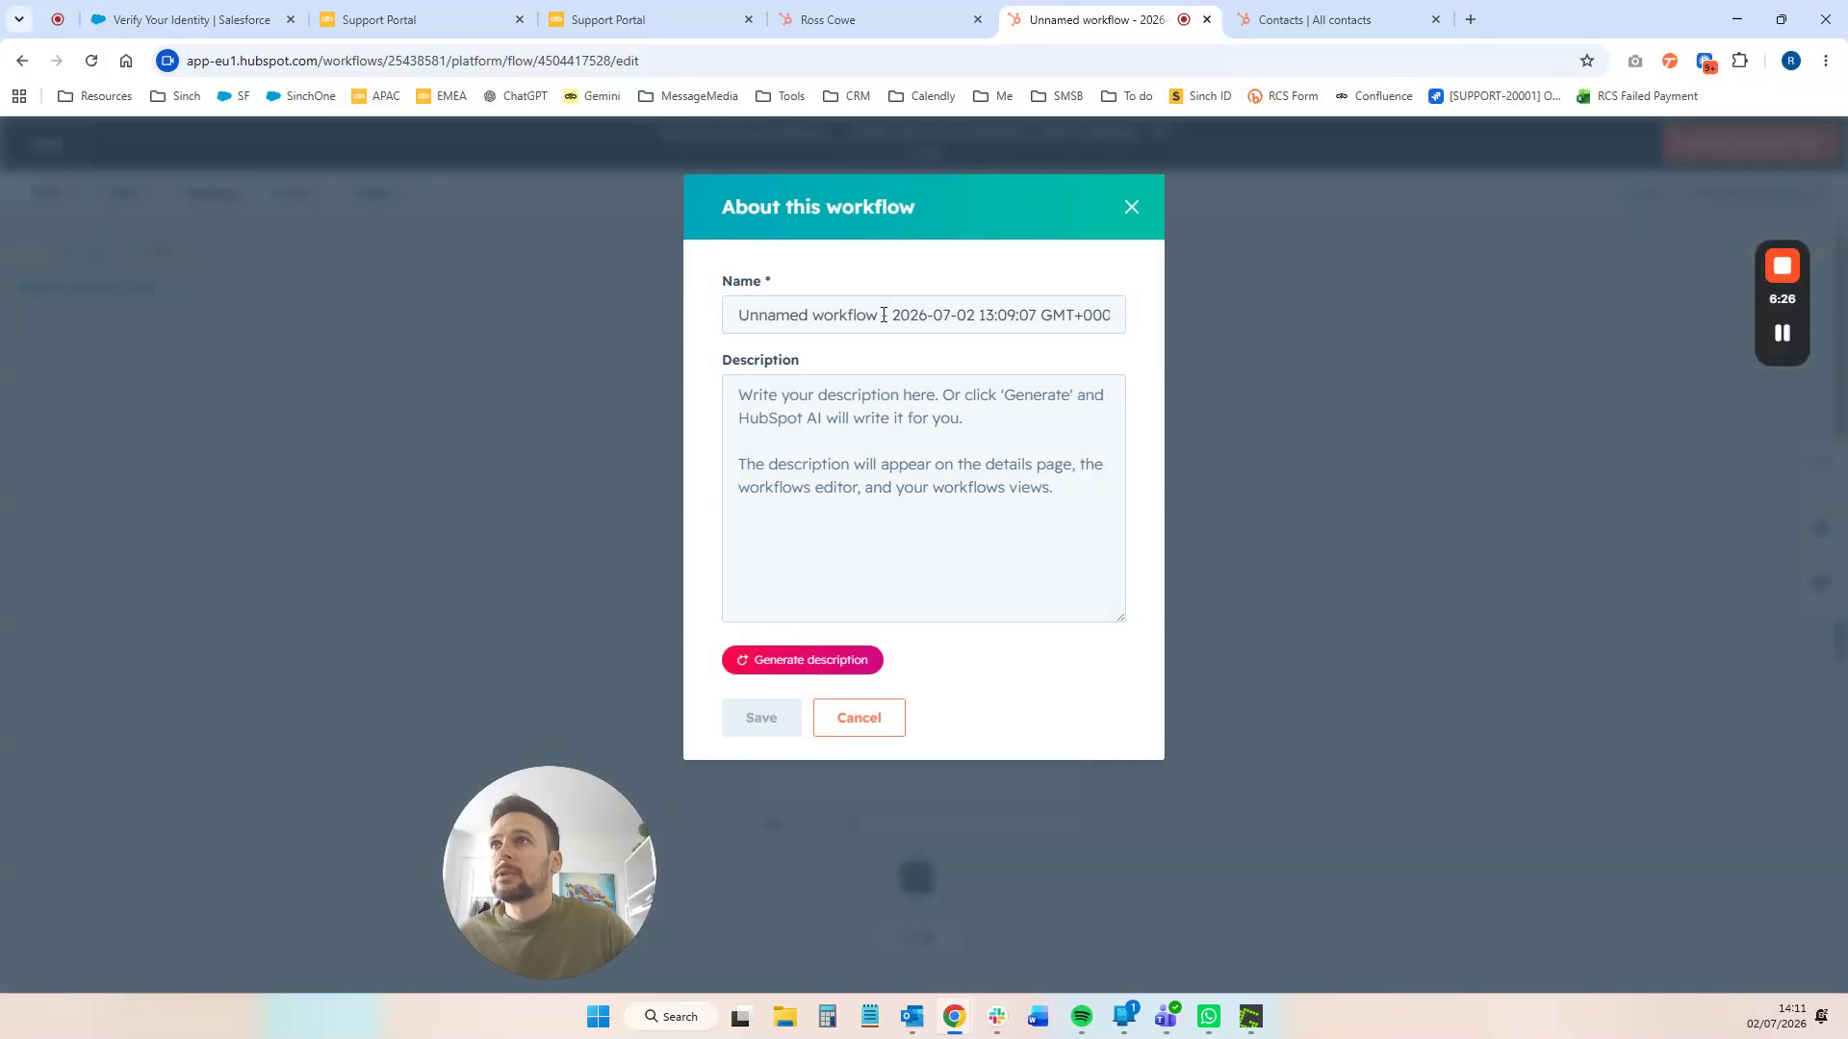
triple_click(893, 315)
type("Send Missed Call SMS Workflow")
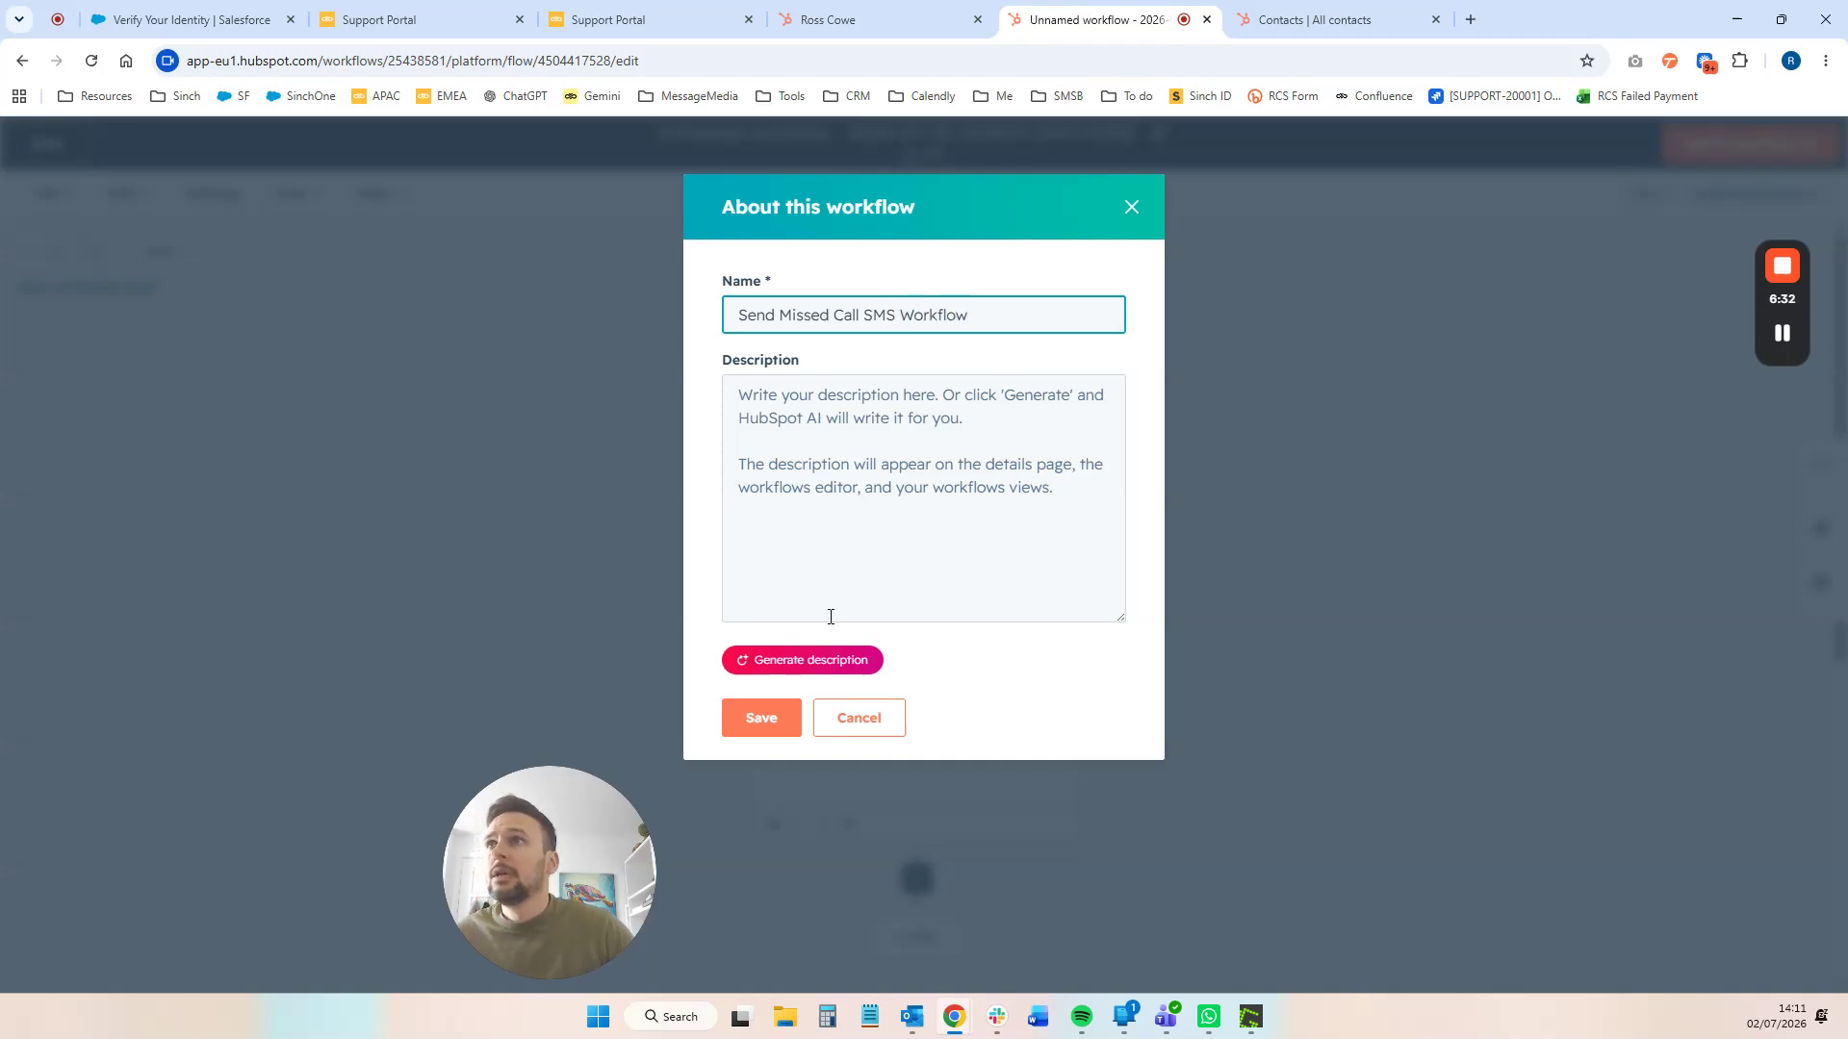
left_click(741, 719)
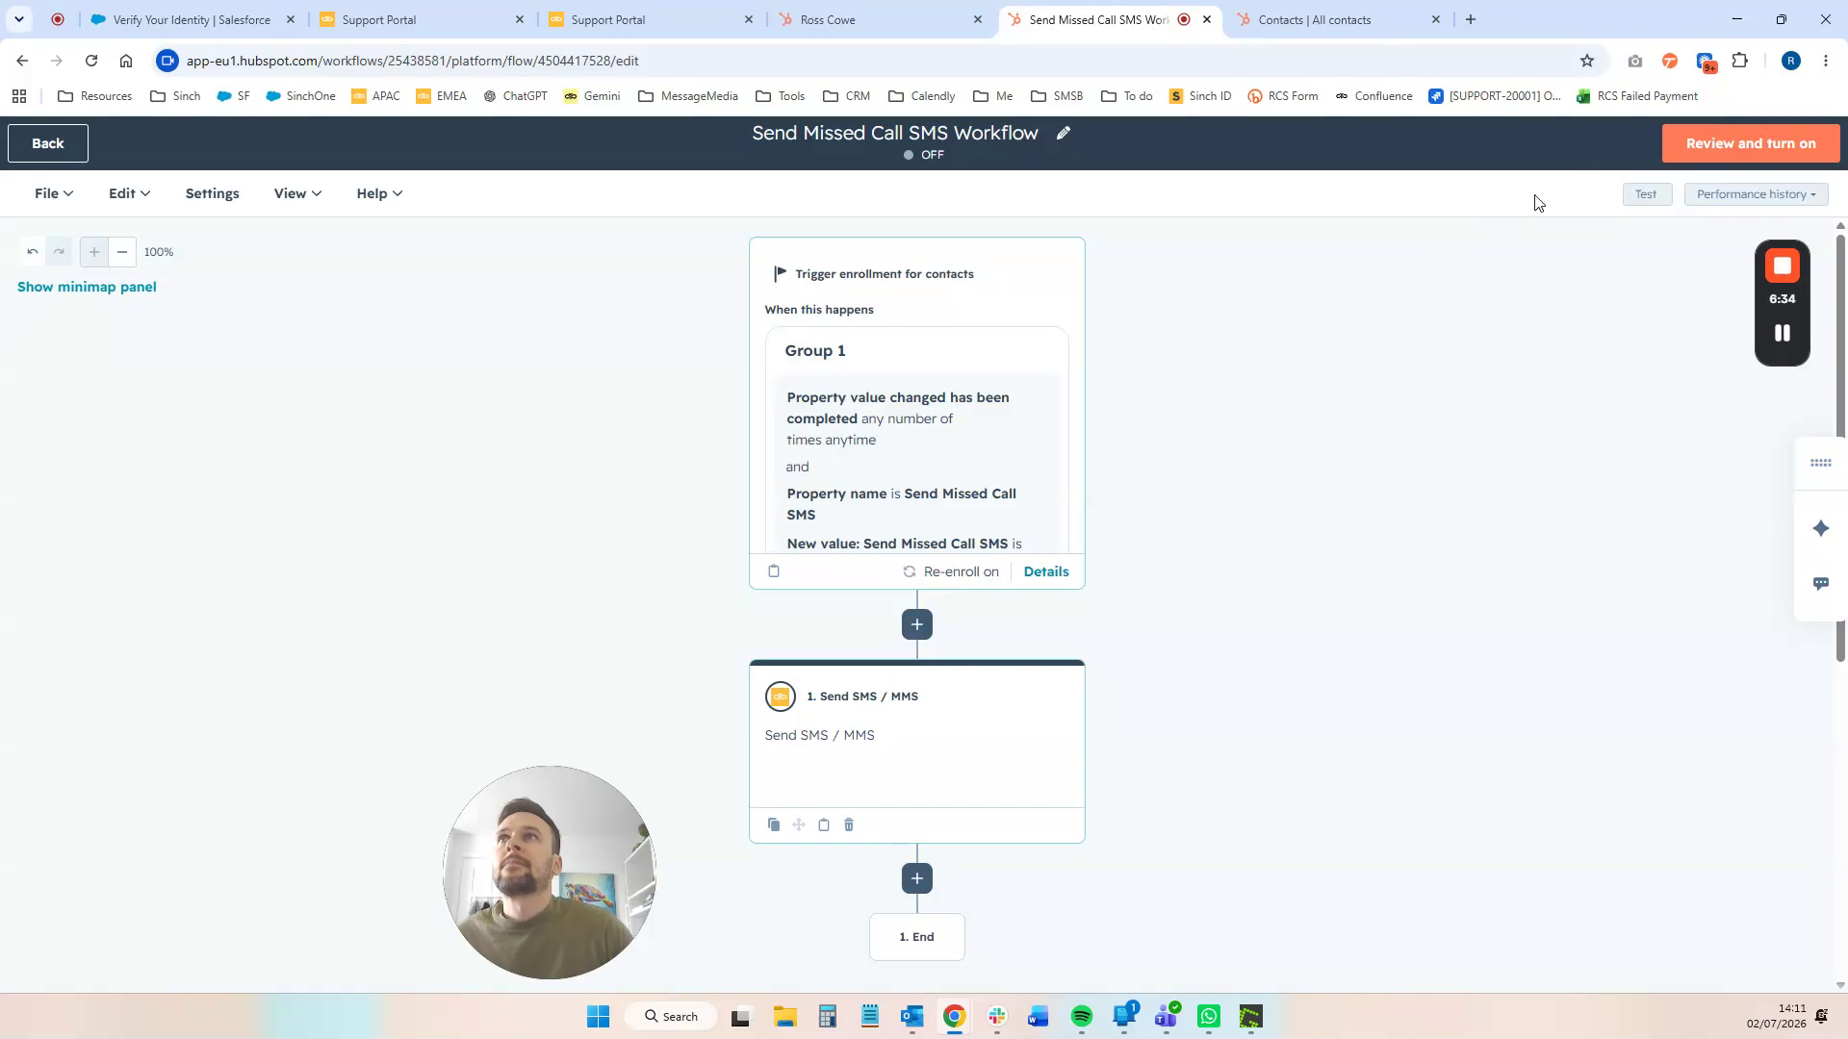
- Turn on the Send Missed Call SMS Workflow, skipping the remaining review steps
left_click(1713, 150)
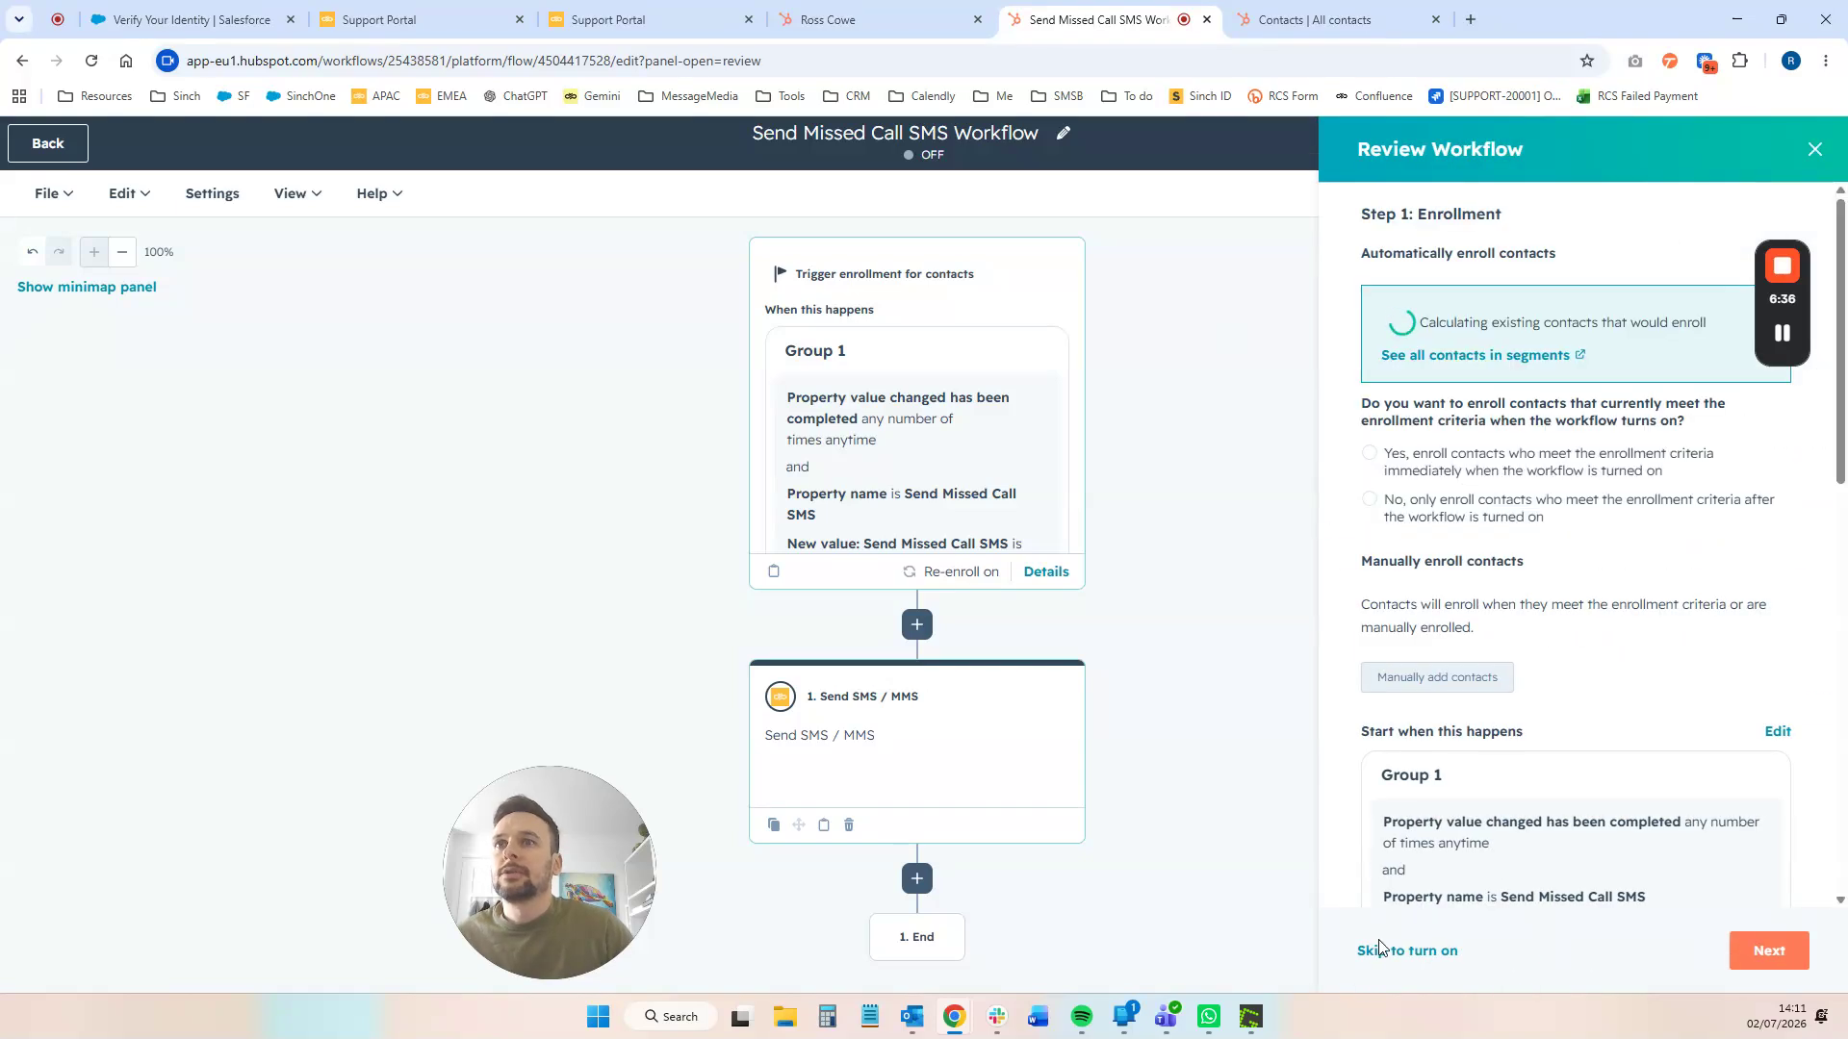
left_click(1373, 939)
left_click(1706, 950)
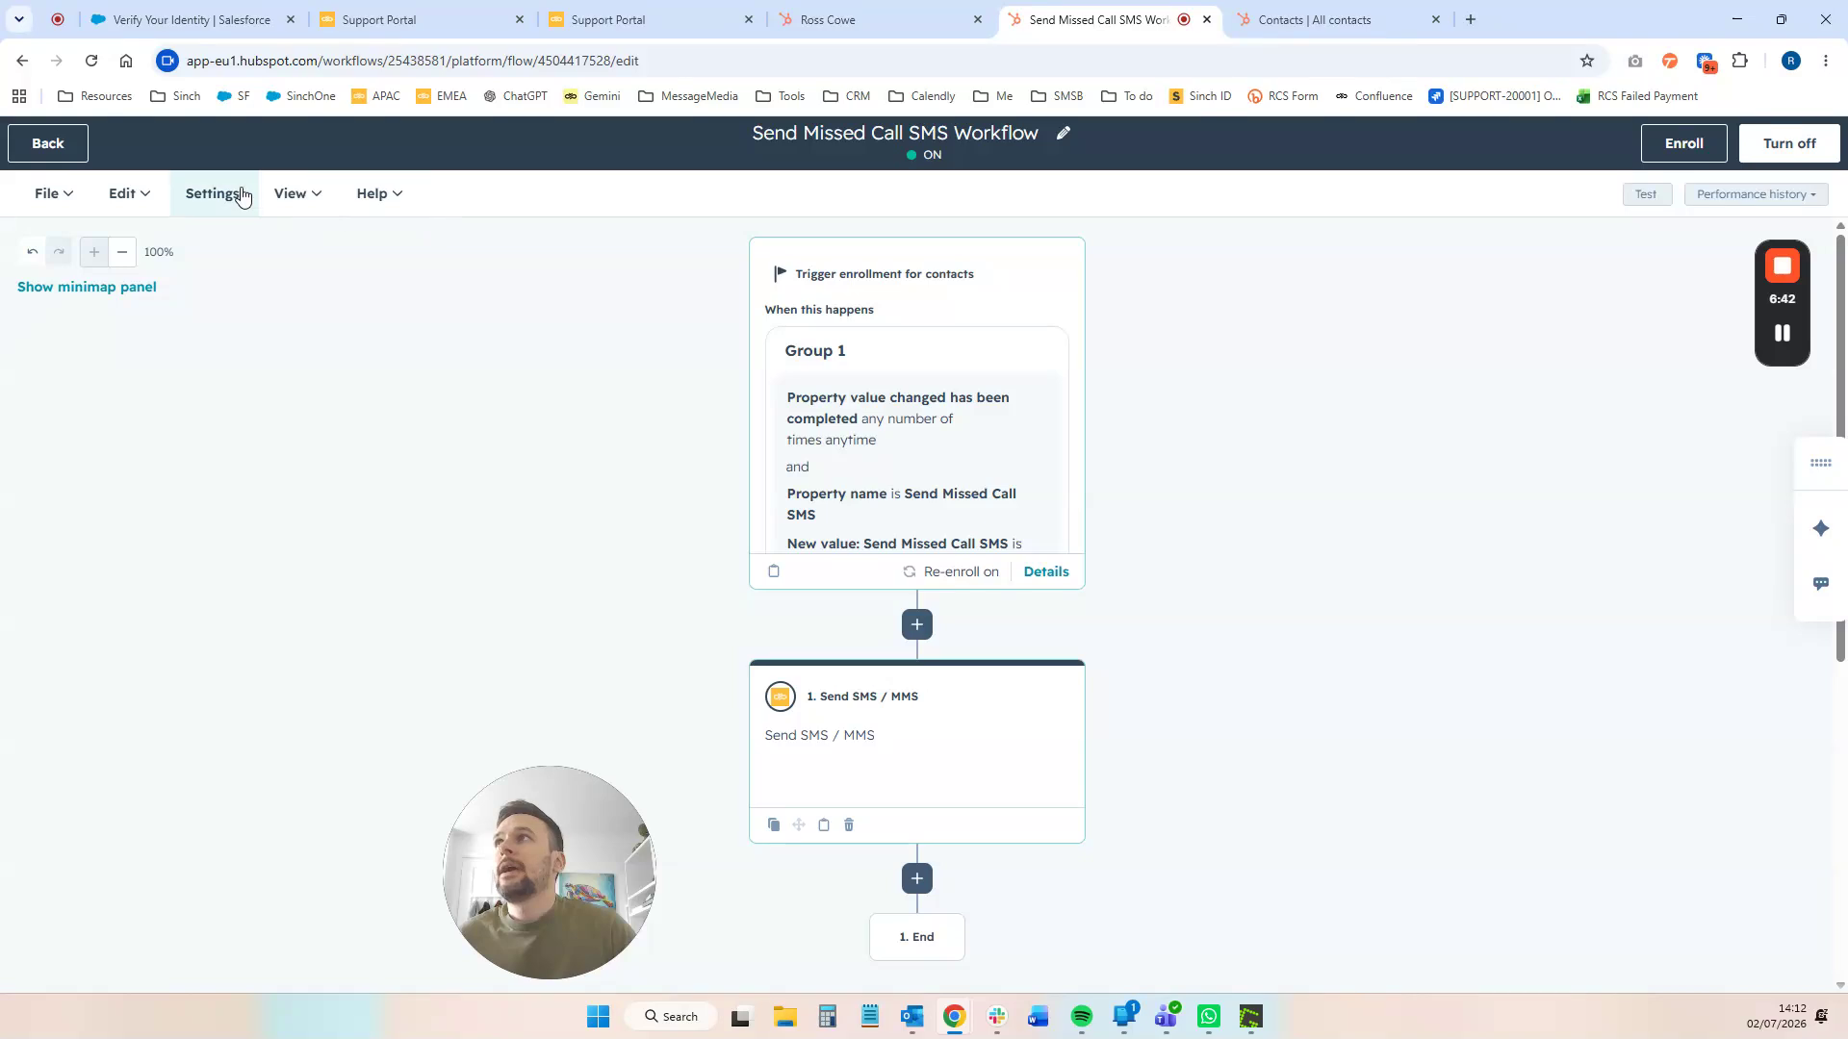
- Leave the workflow editor and open the contact whose Send WhatsApp Msg value is Birthday Discount from the all-contacts list
left_click(48, 144)
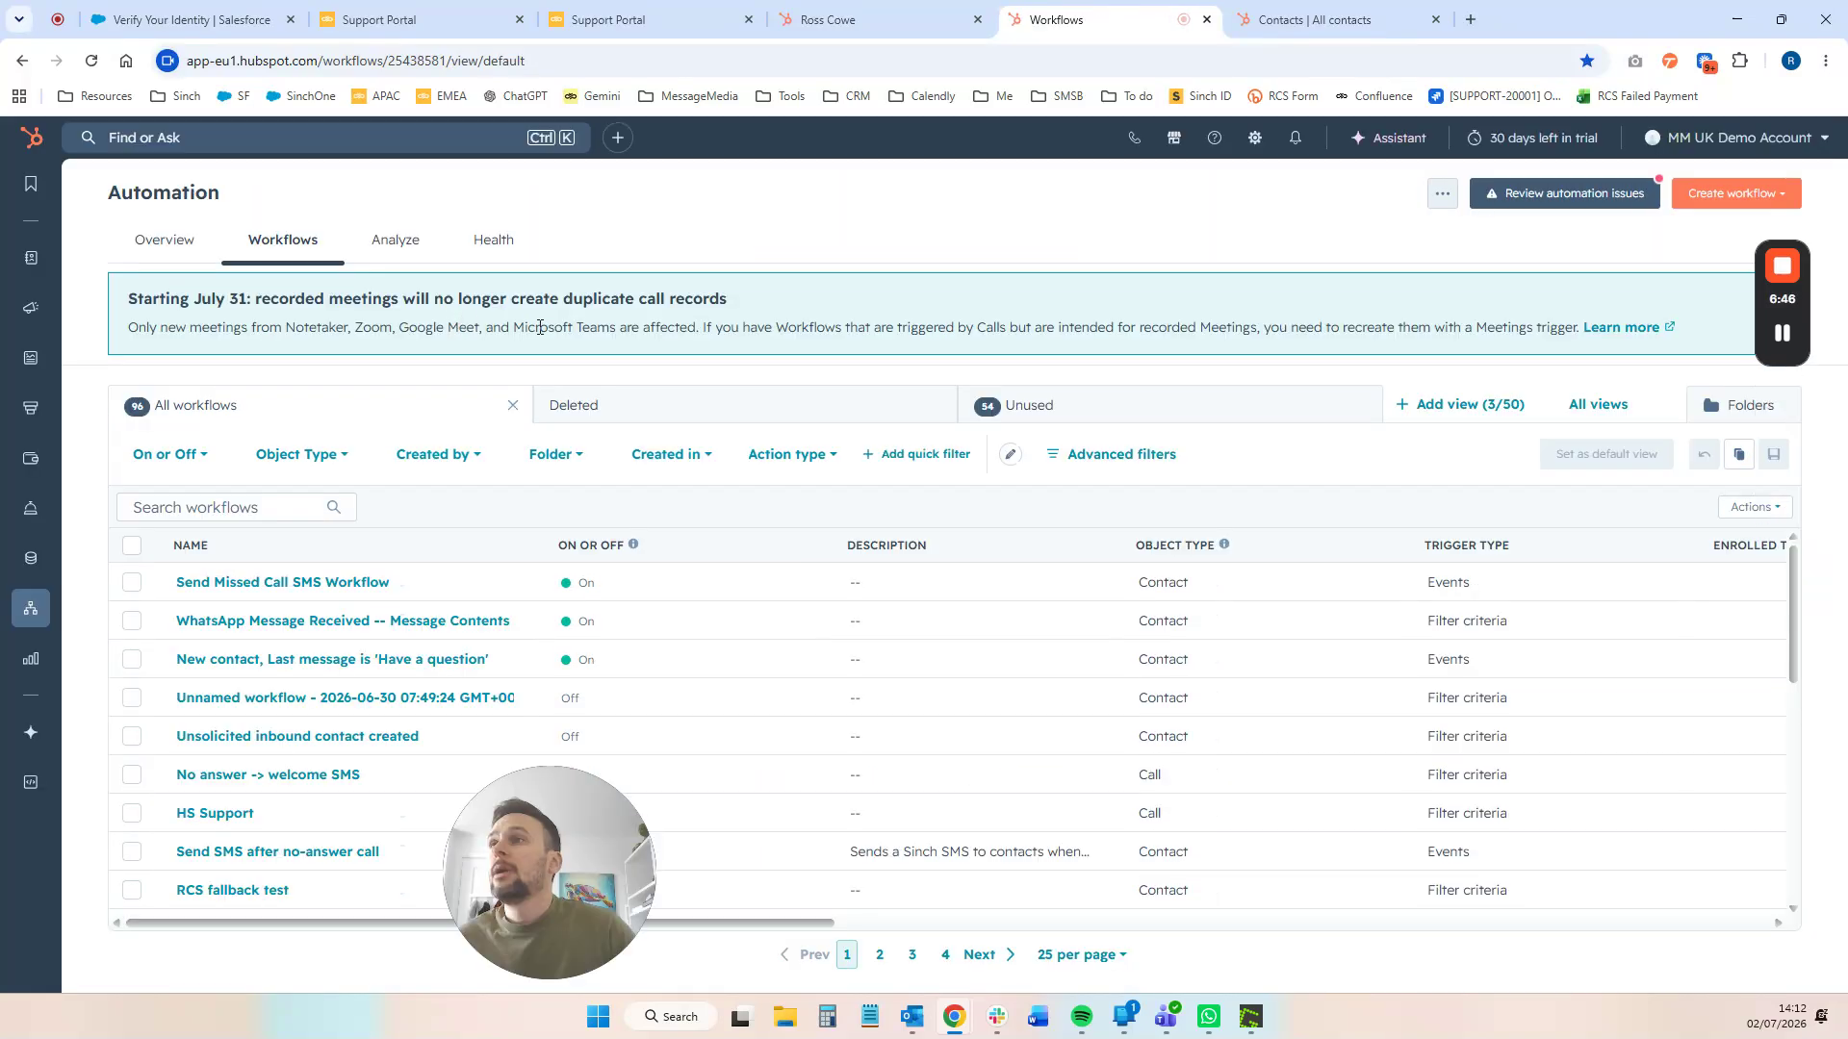
right_click(31, 268)
left_click(122, 265)
left_click(122, 266)
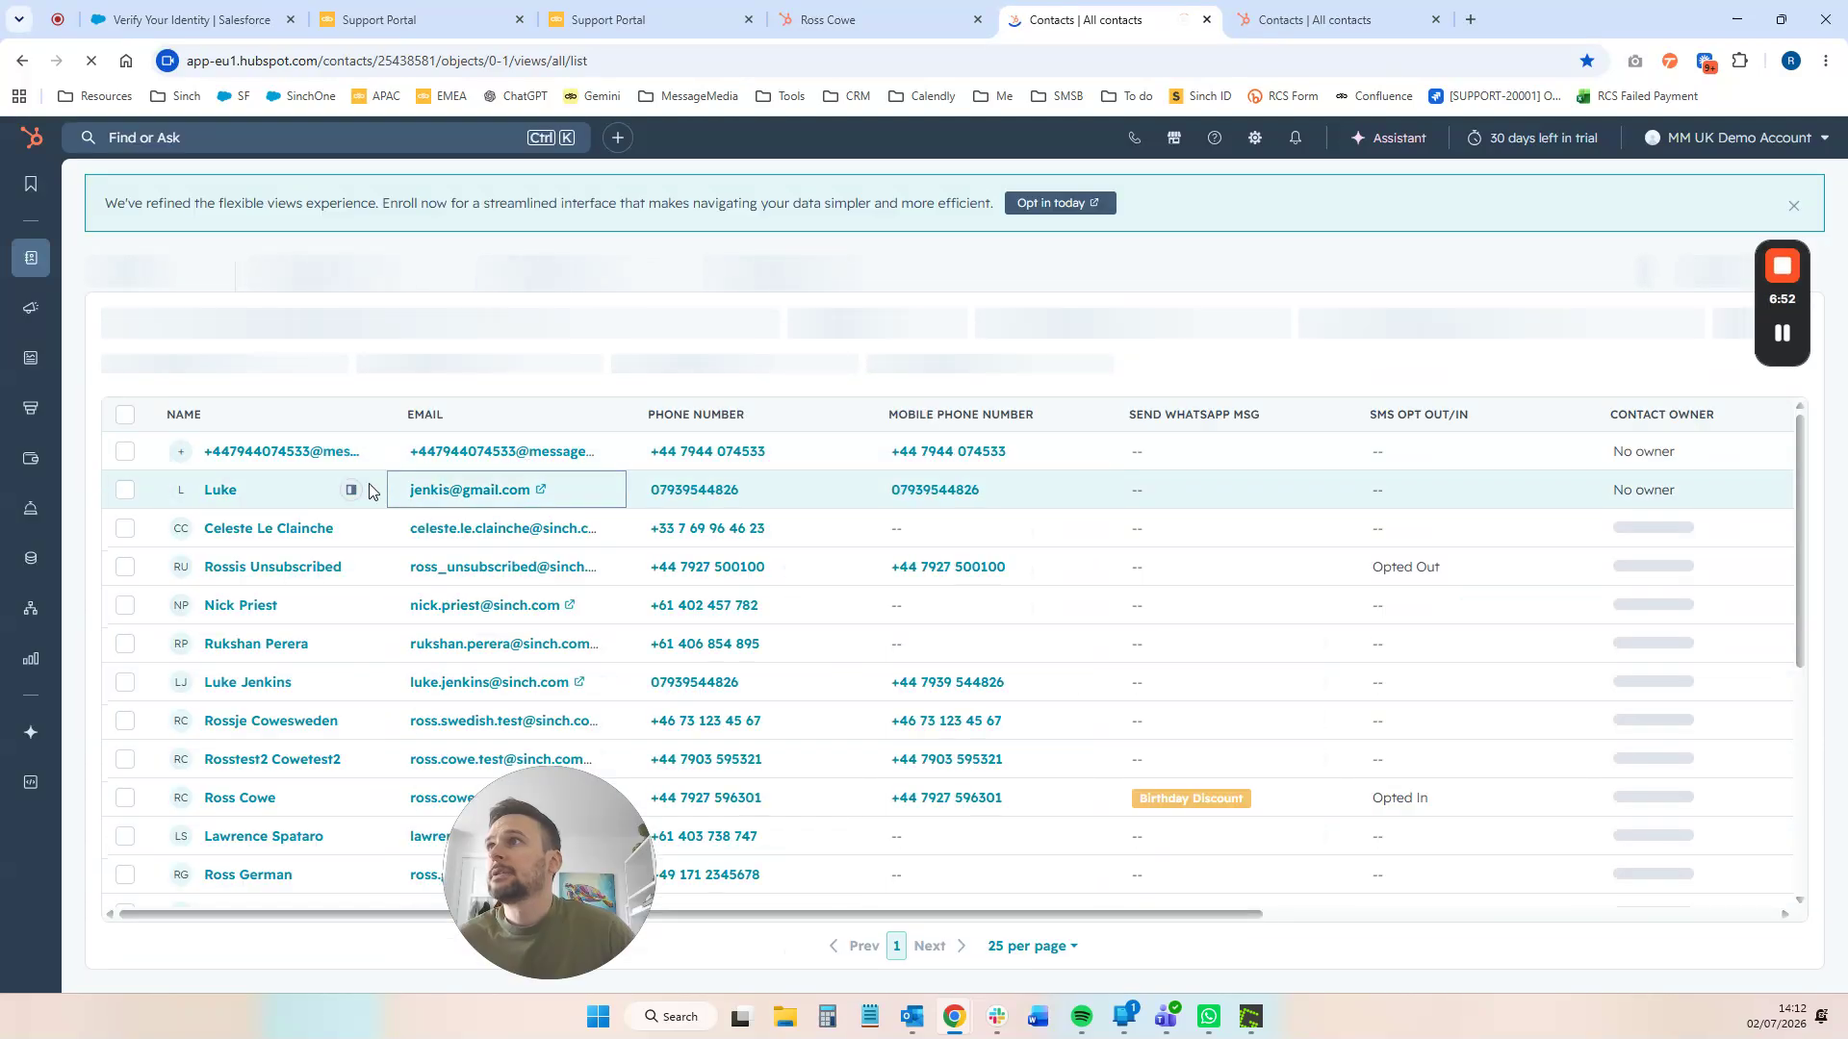
left_click(230, 801)
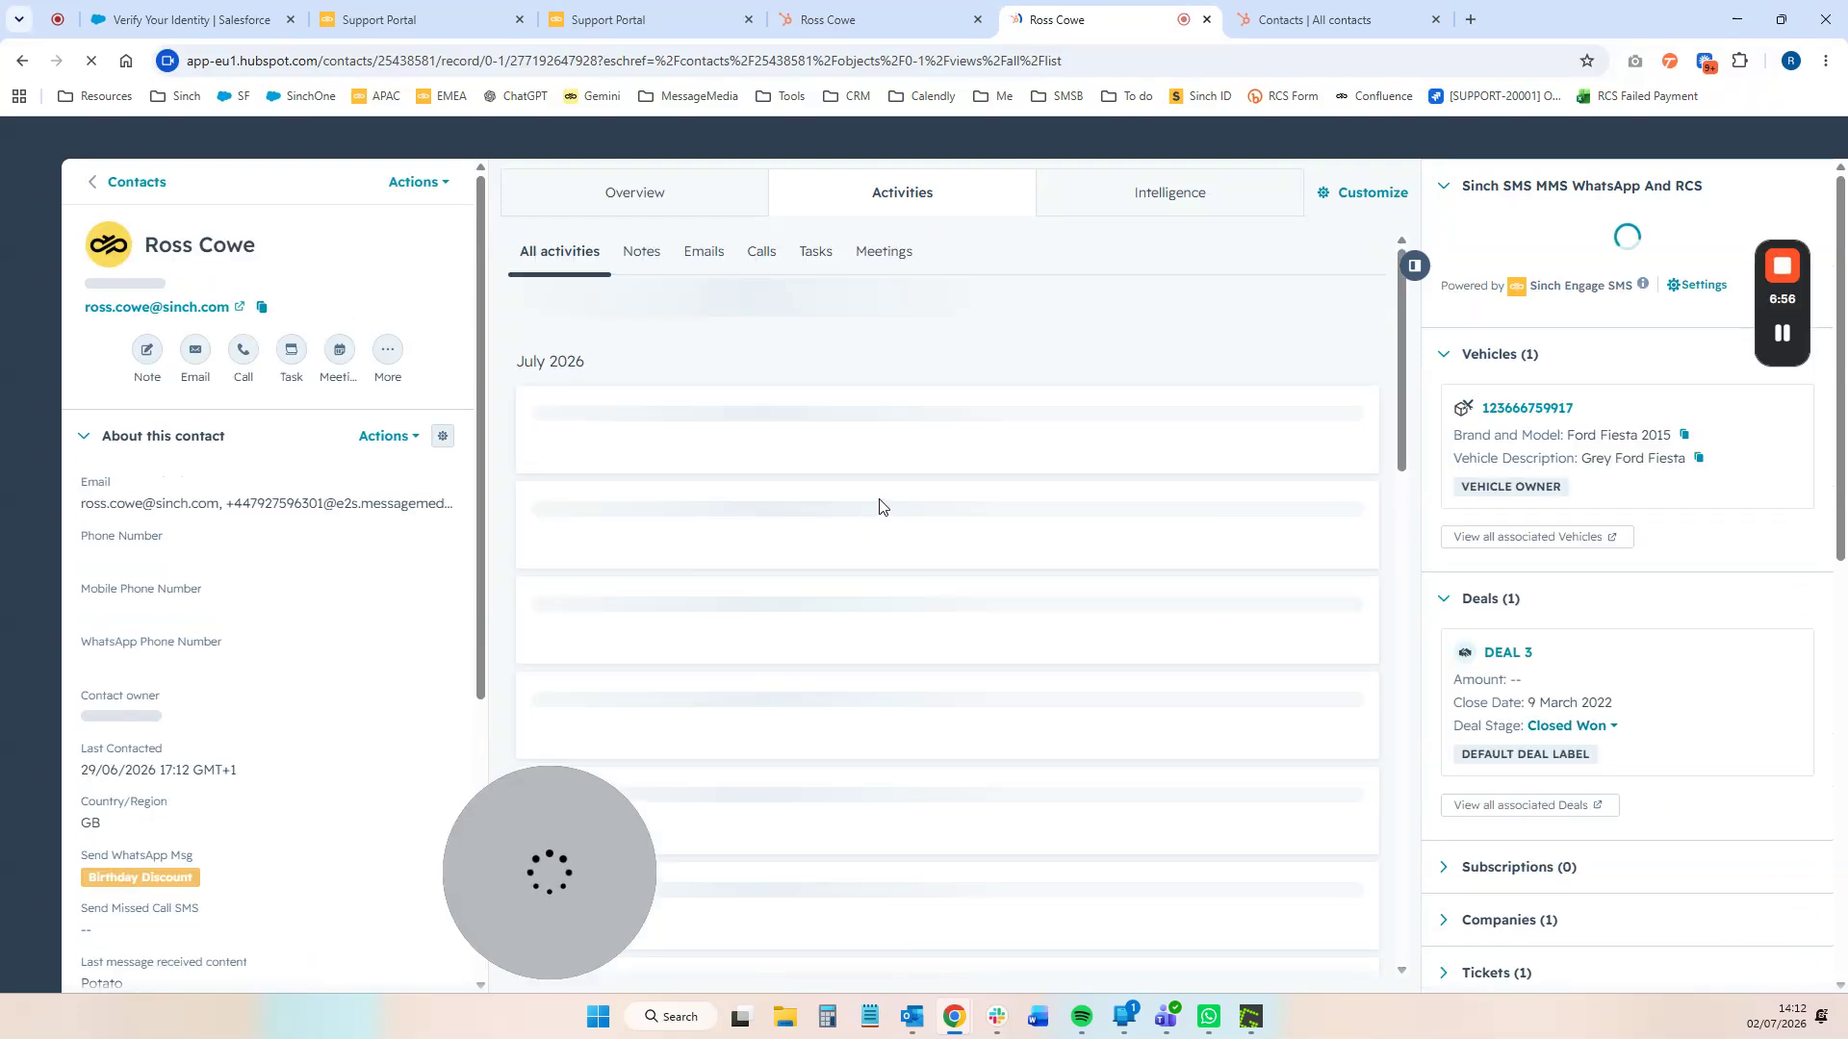
- Set the contact's Send Missed Call SMS property to Yes and reload the record to check its activities and messages
scroll(321, 669, "down", 1)
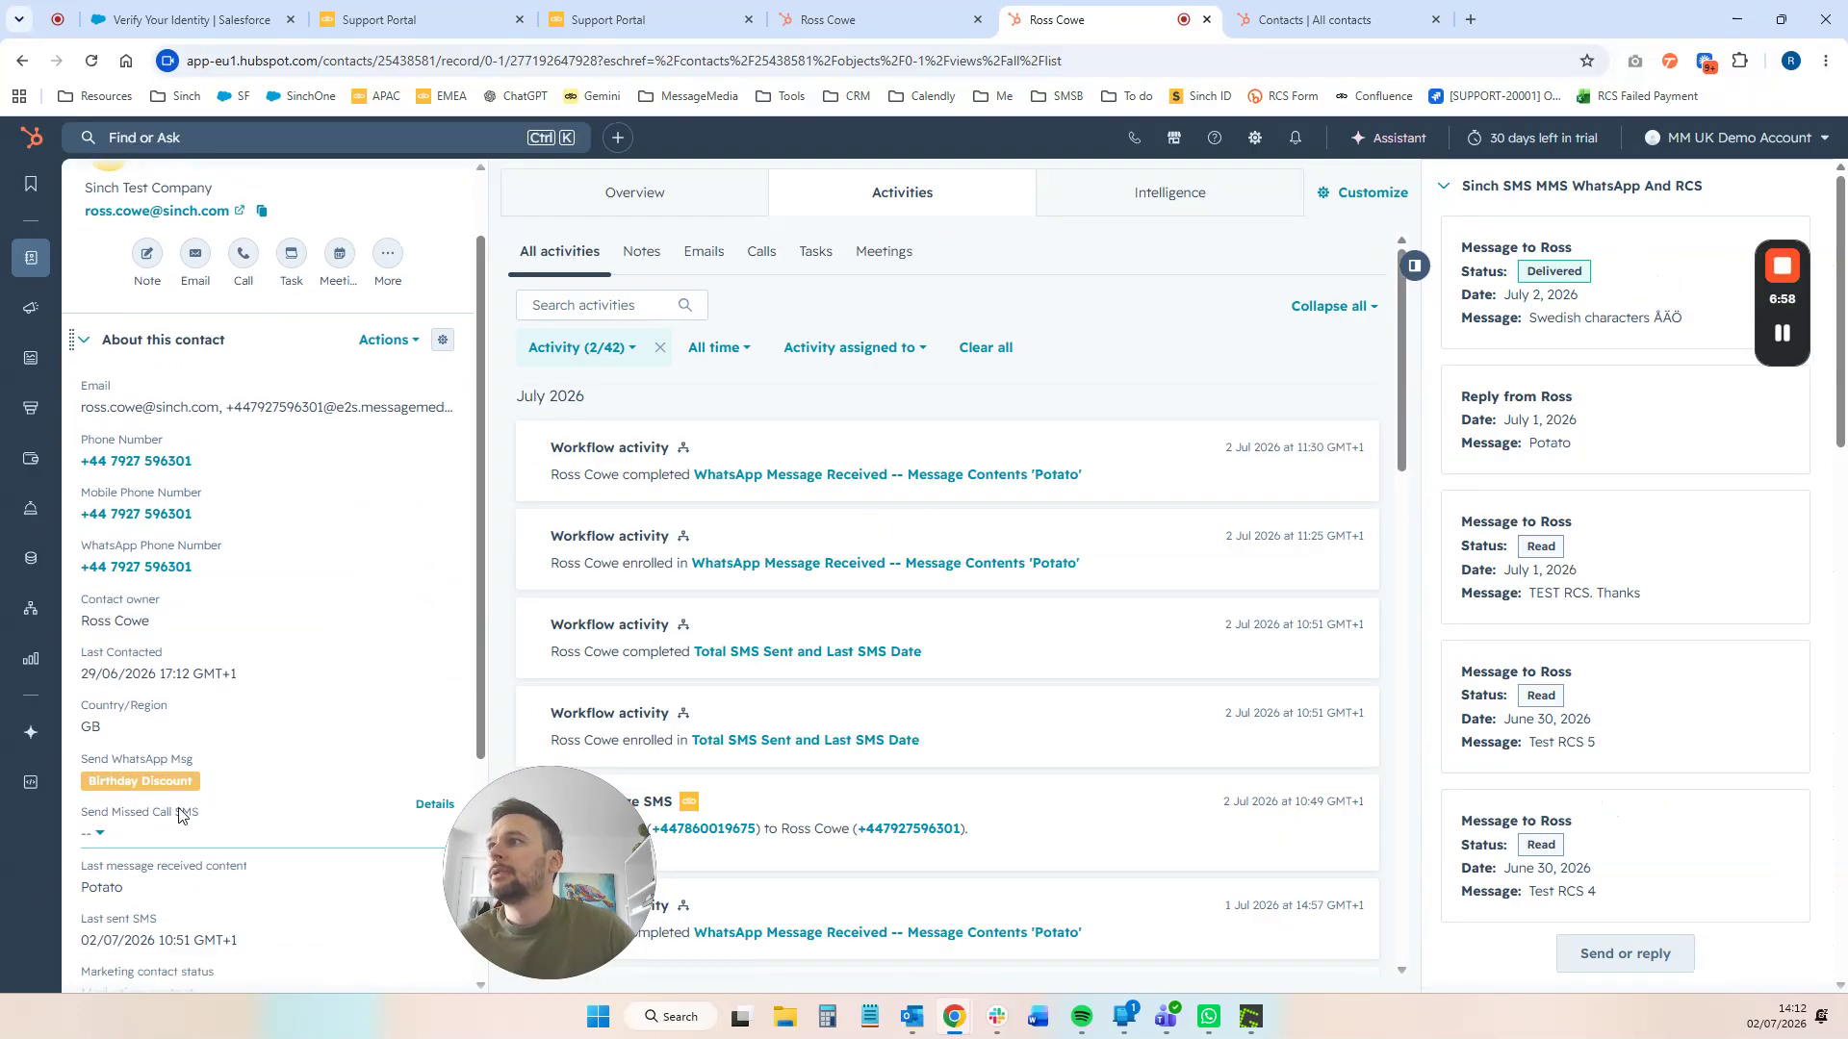
left_click(106, 834)
left_click(112, 917)
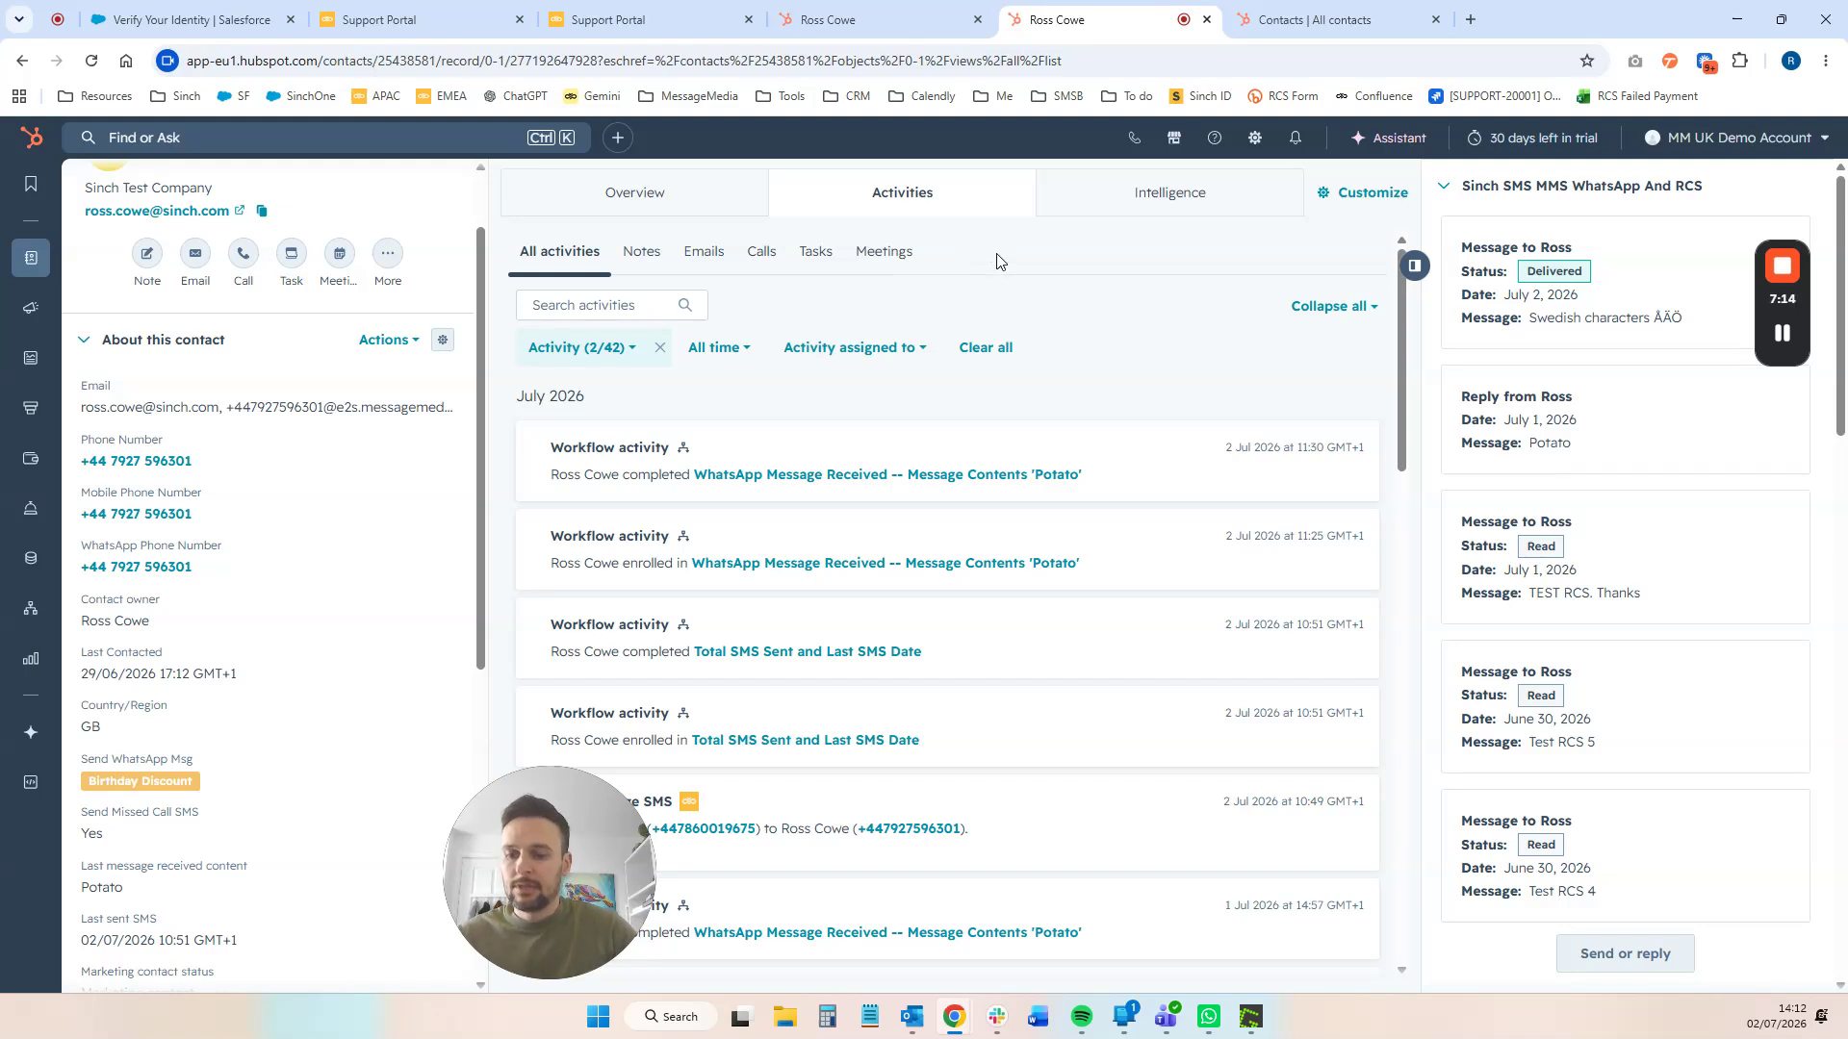
key("F5")
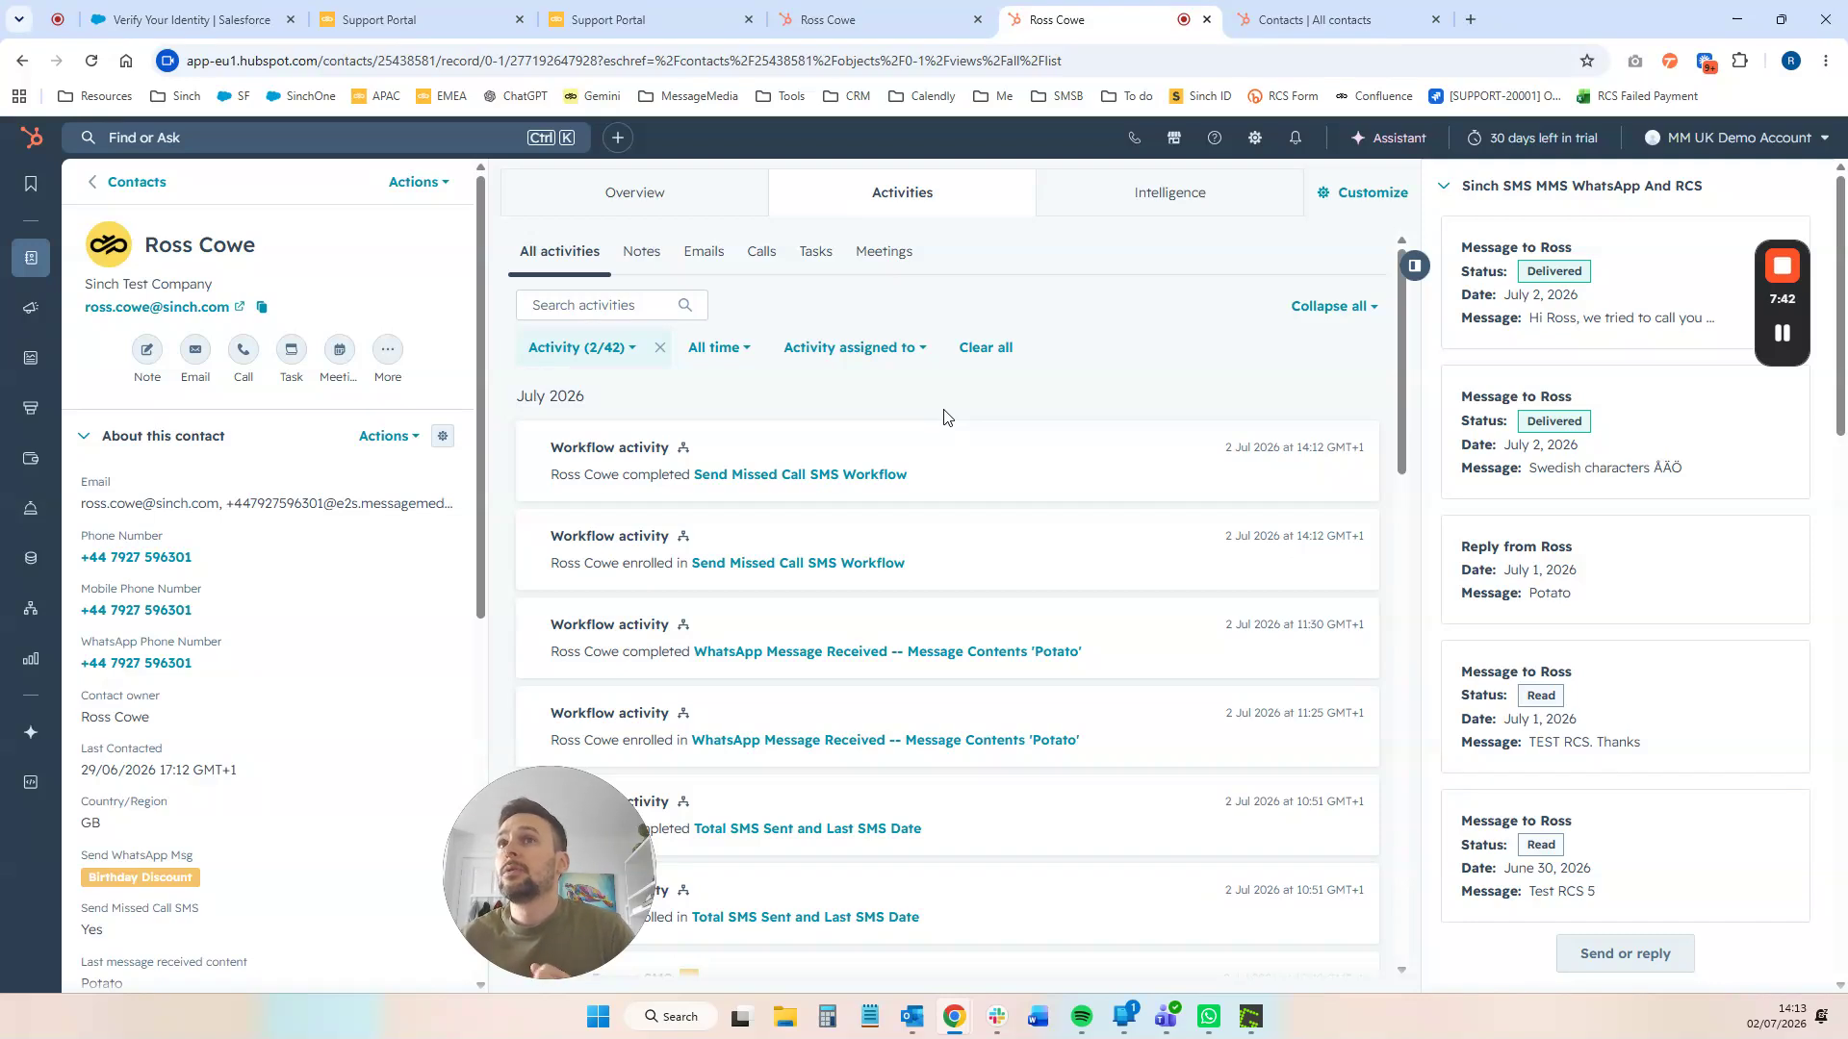
- Reset the contact's Send Missed Call SMS property
left_click(113, 931)
left_click(112, 843)
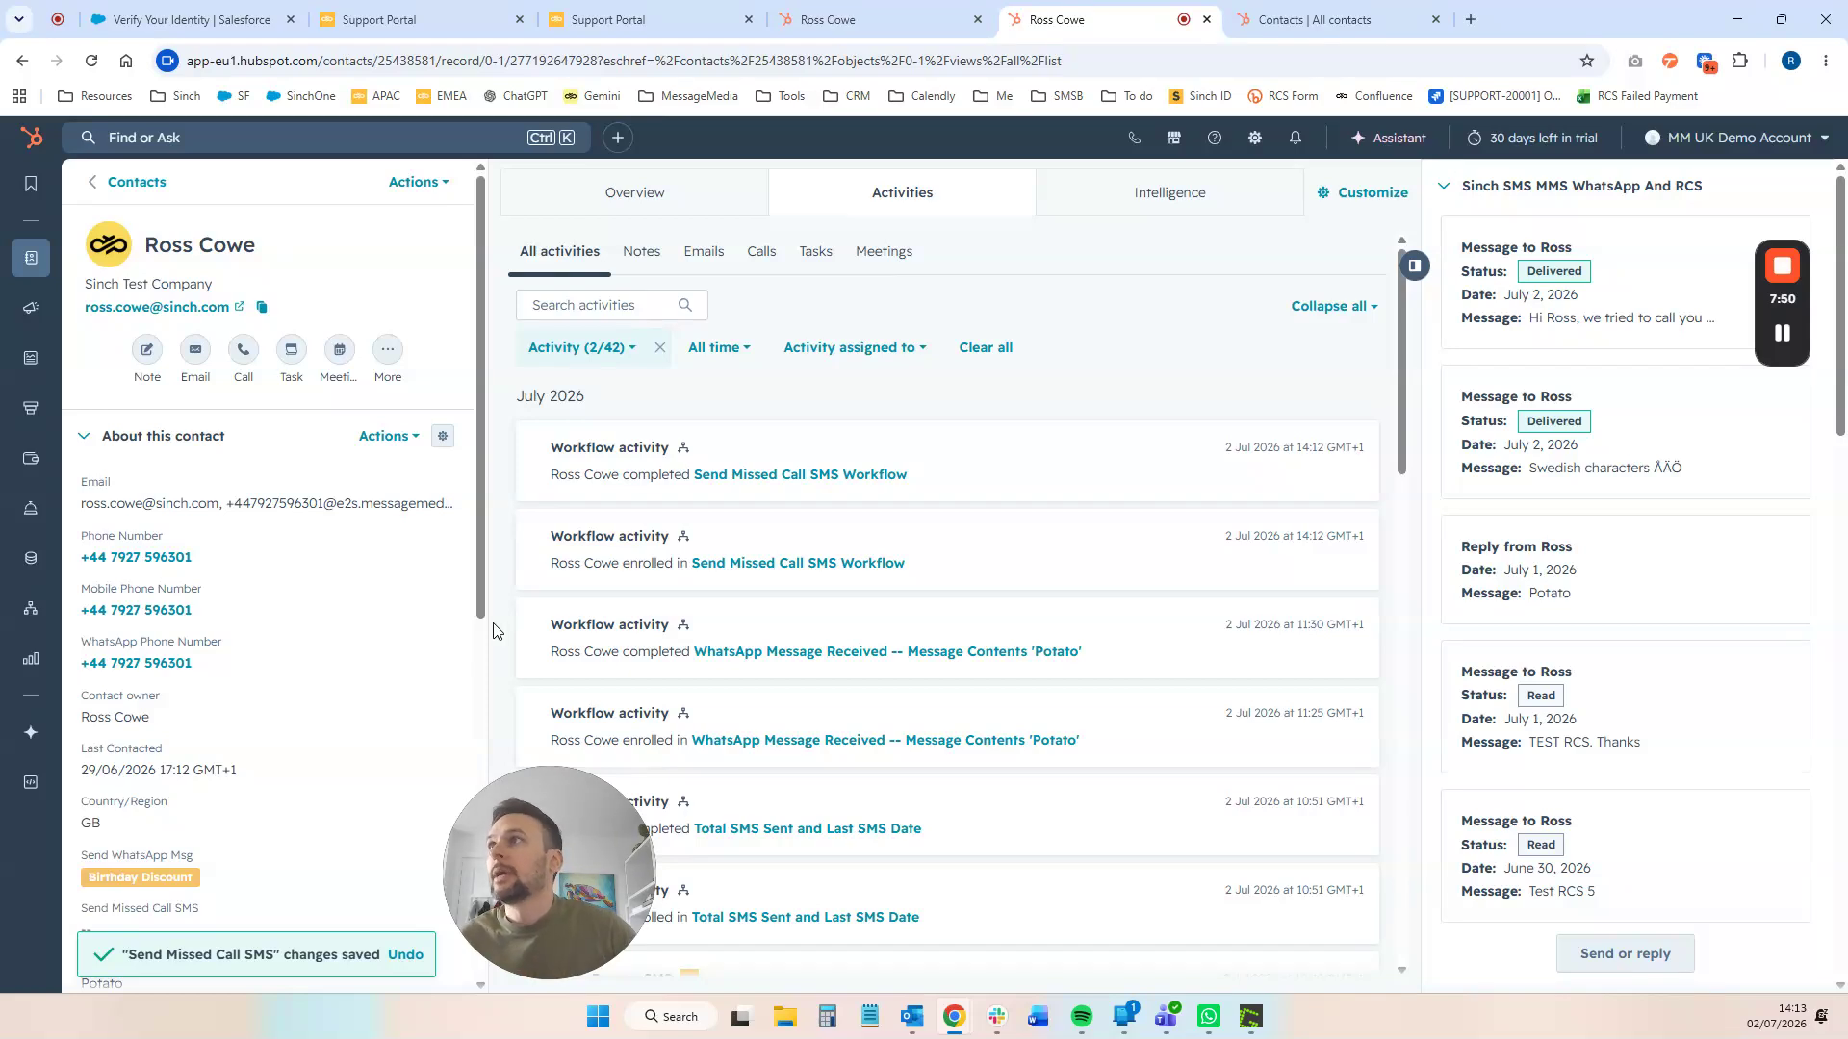
- Create a new workflow from scratch that triggers on met filter criteria, with Call as the record type that can enroll
mouse_move(36, 612)
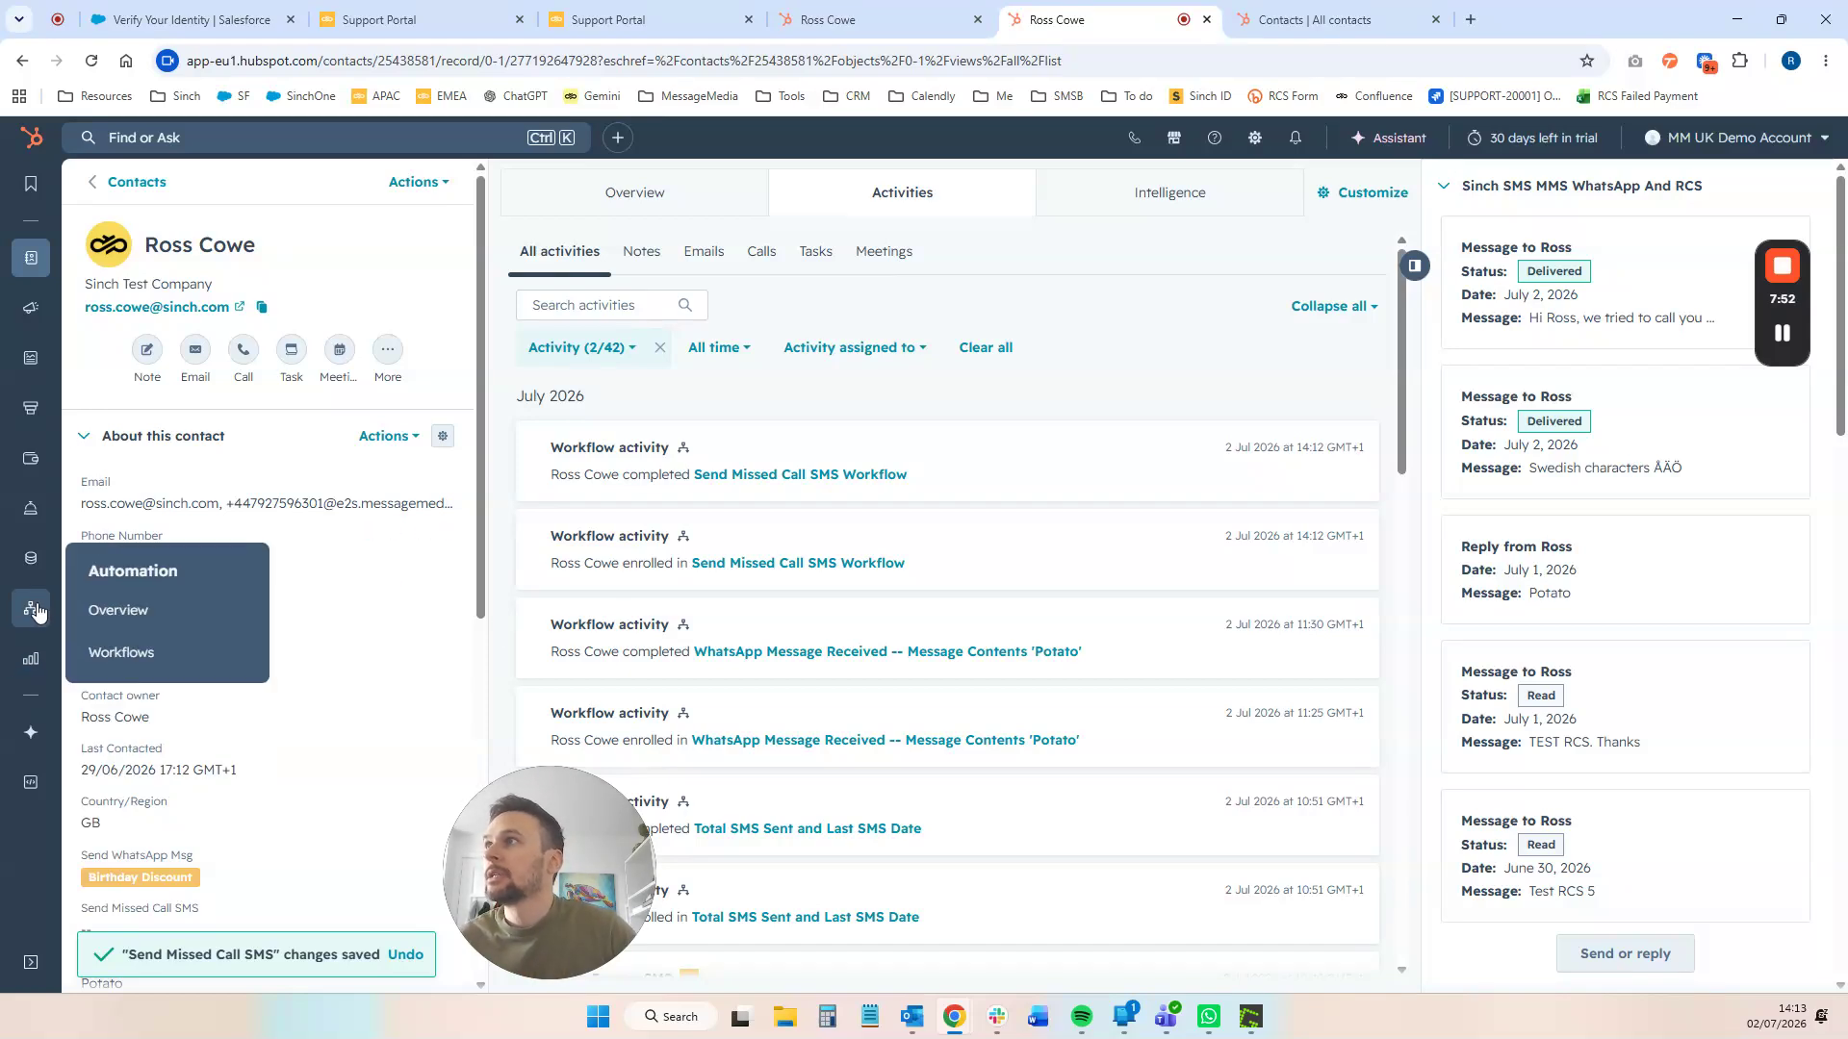
left_click(113, 652)
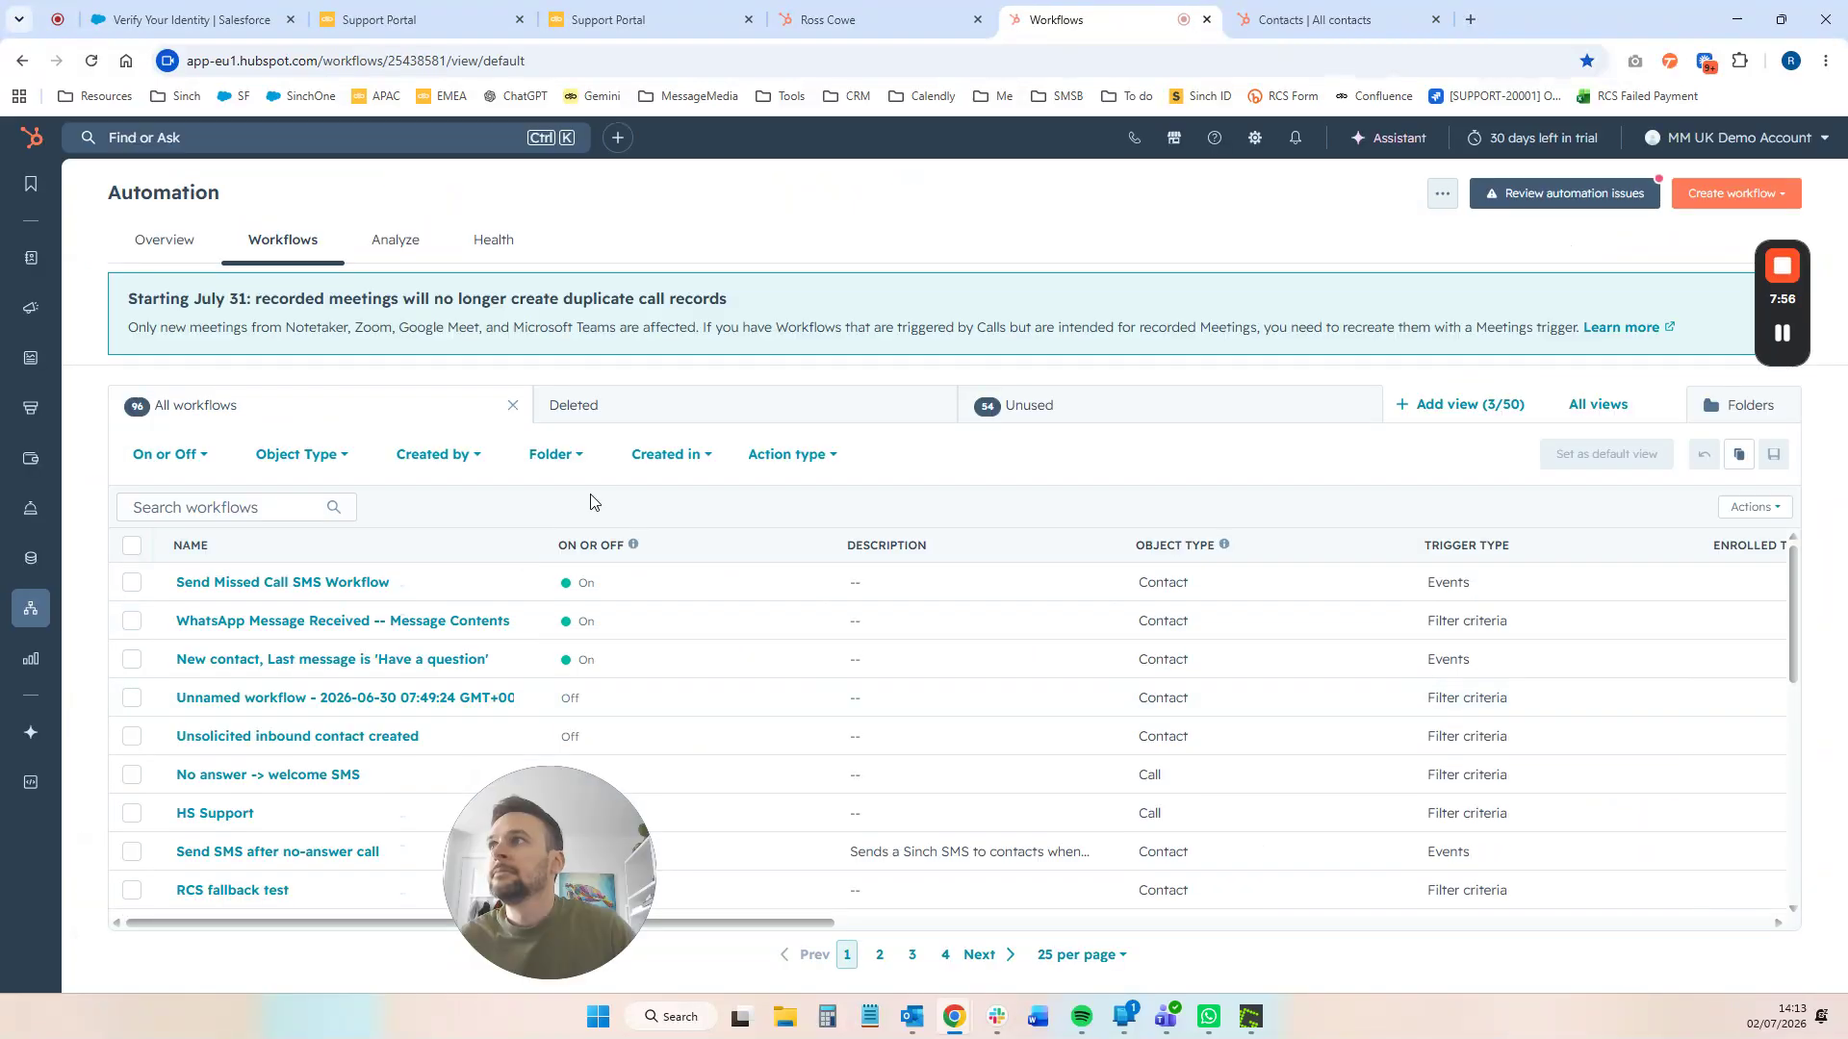
left_click(1698, 194)
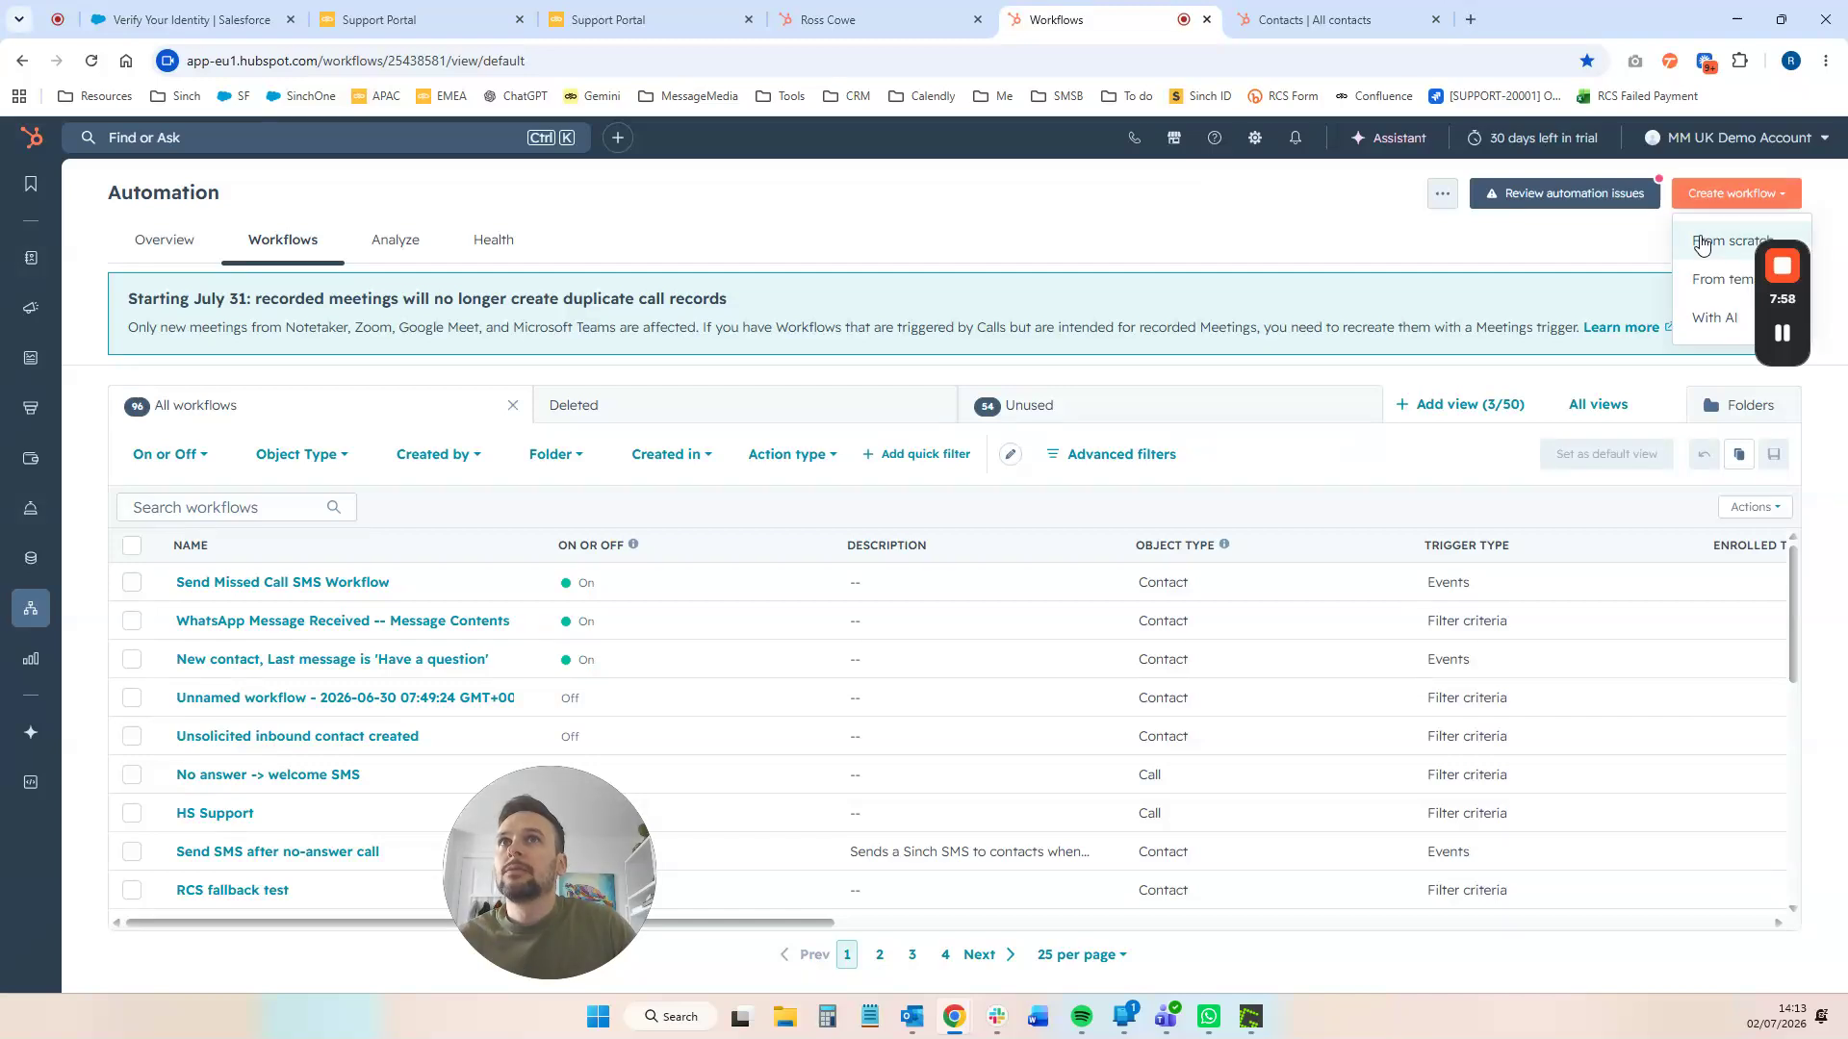
left_click(1702, 245)
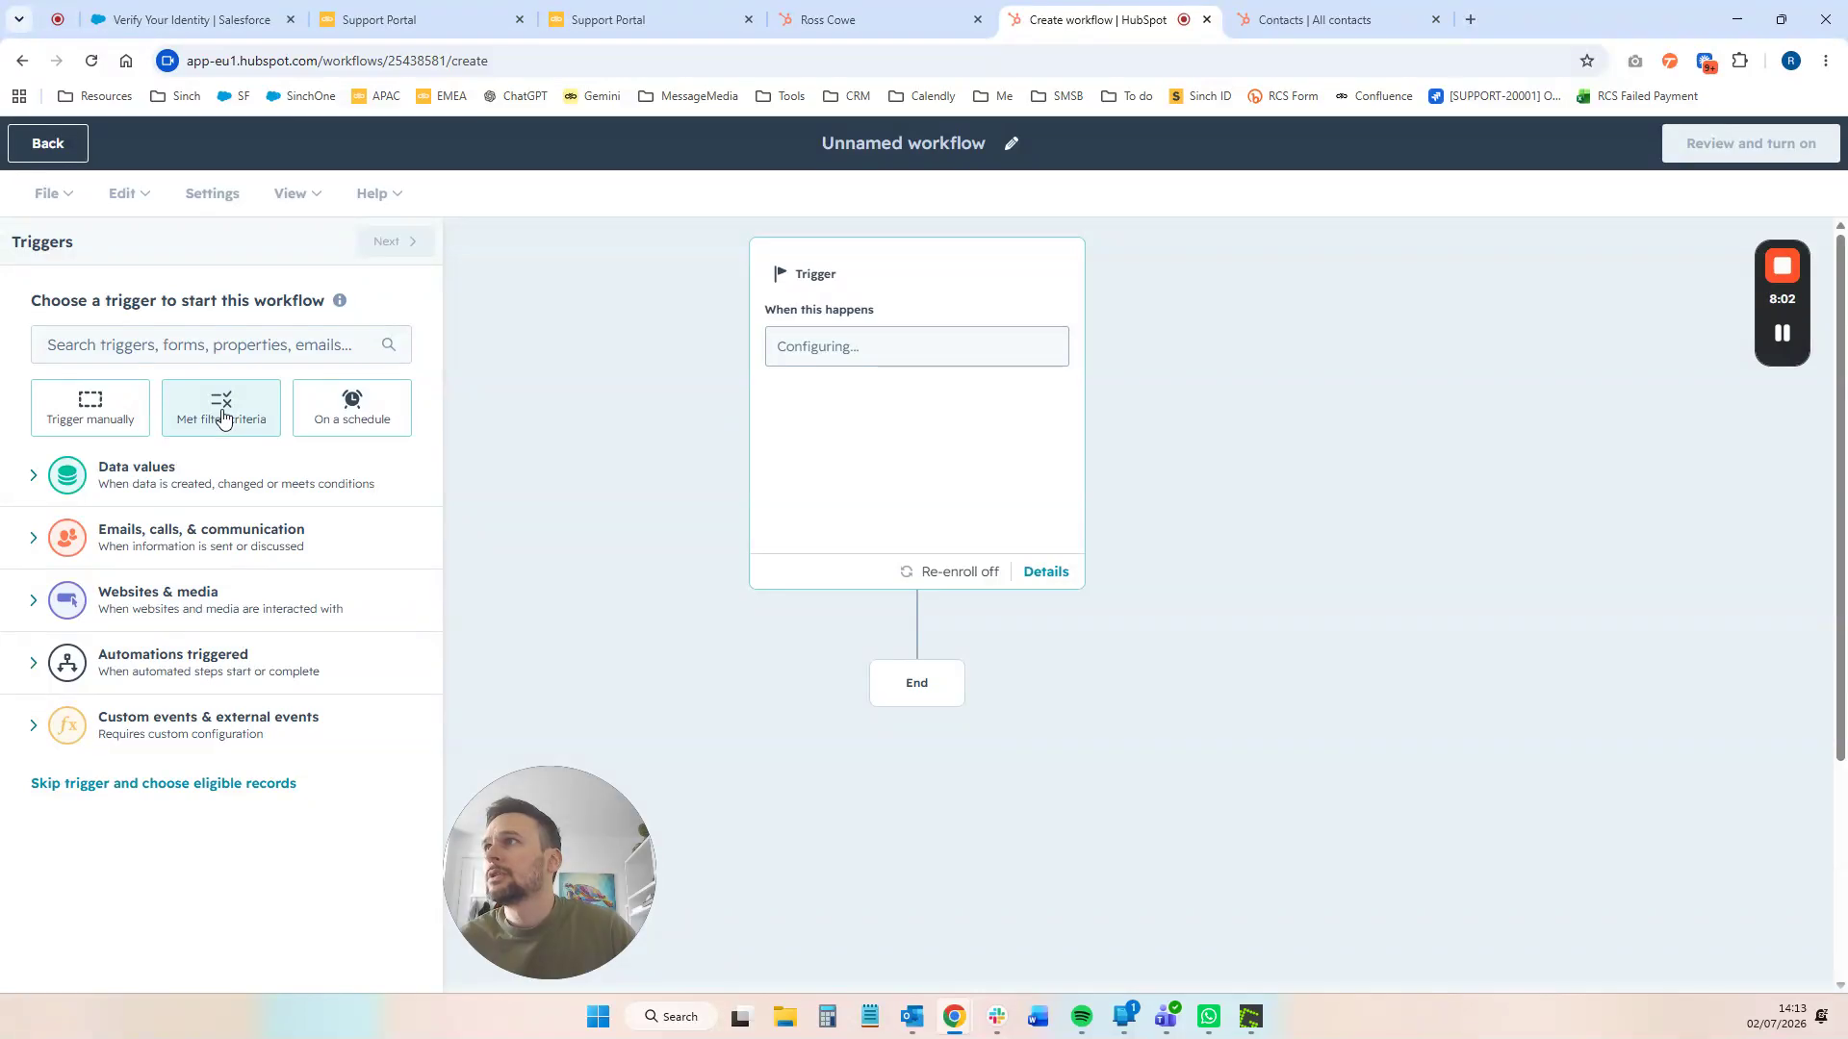
left_click(223, 416)
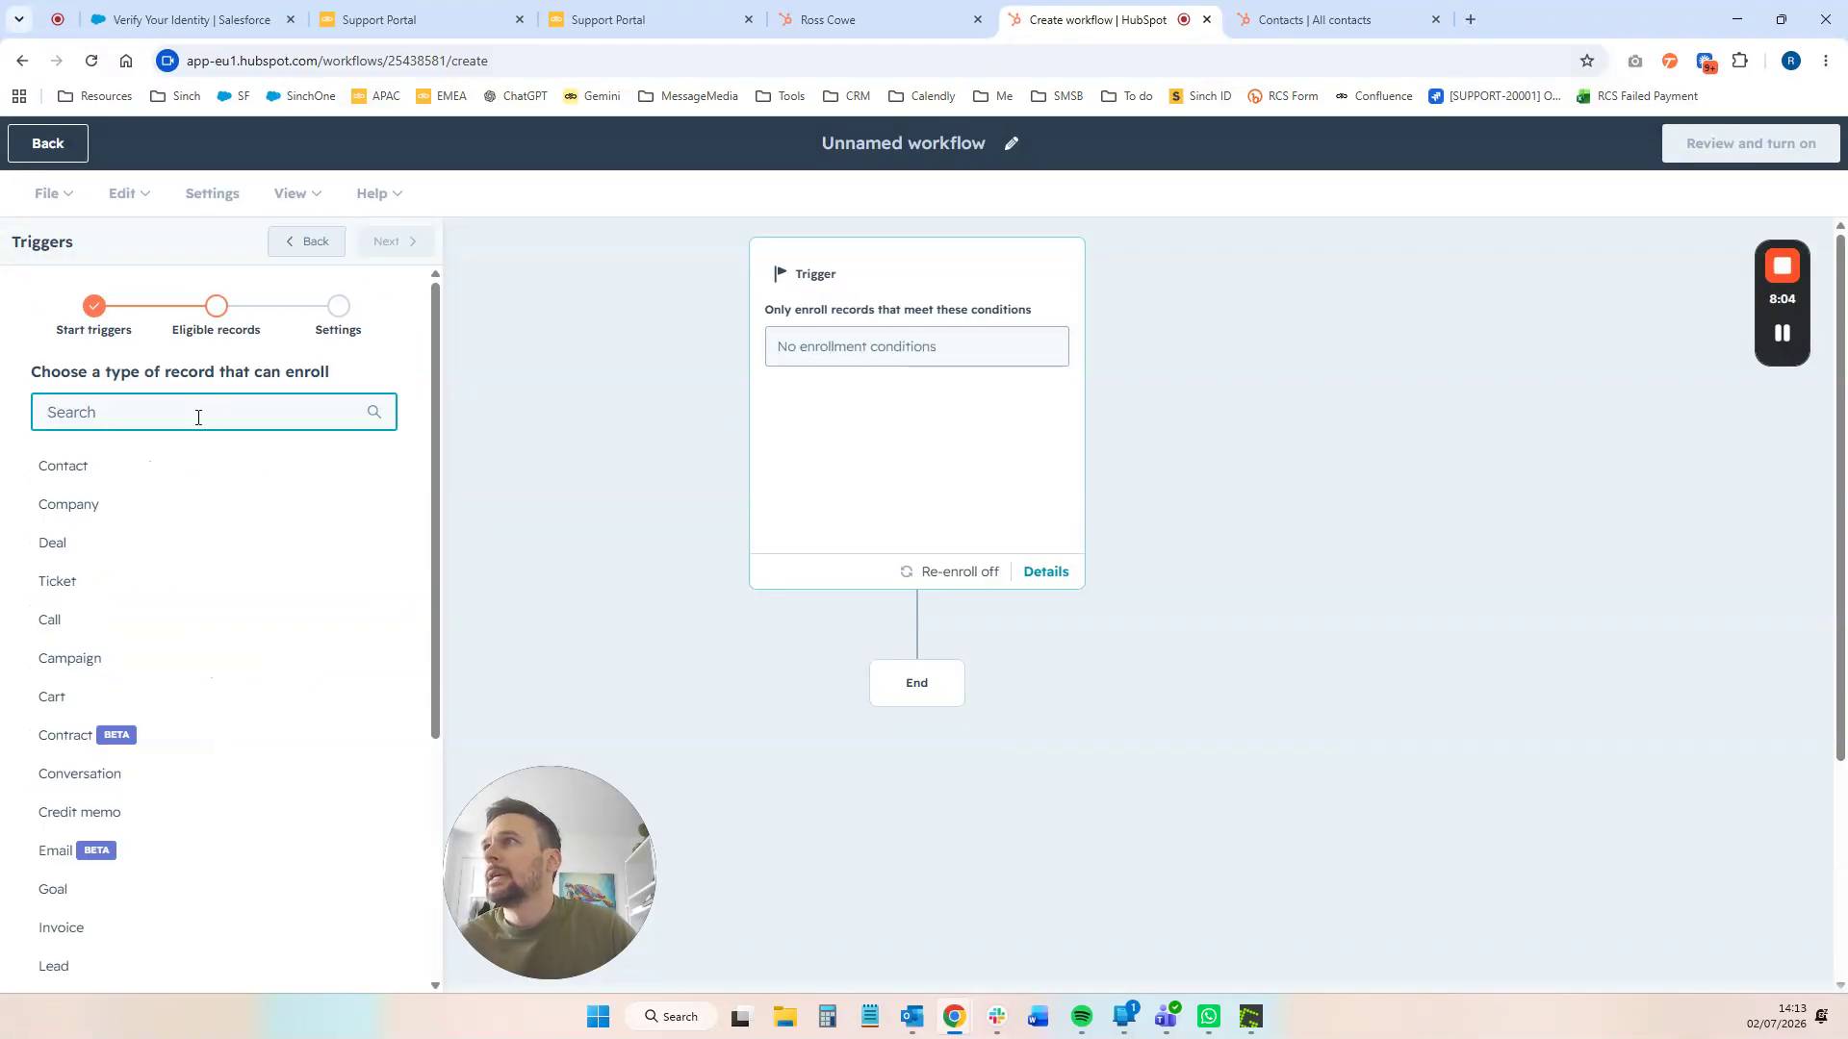
left_click(64, 623)
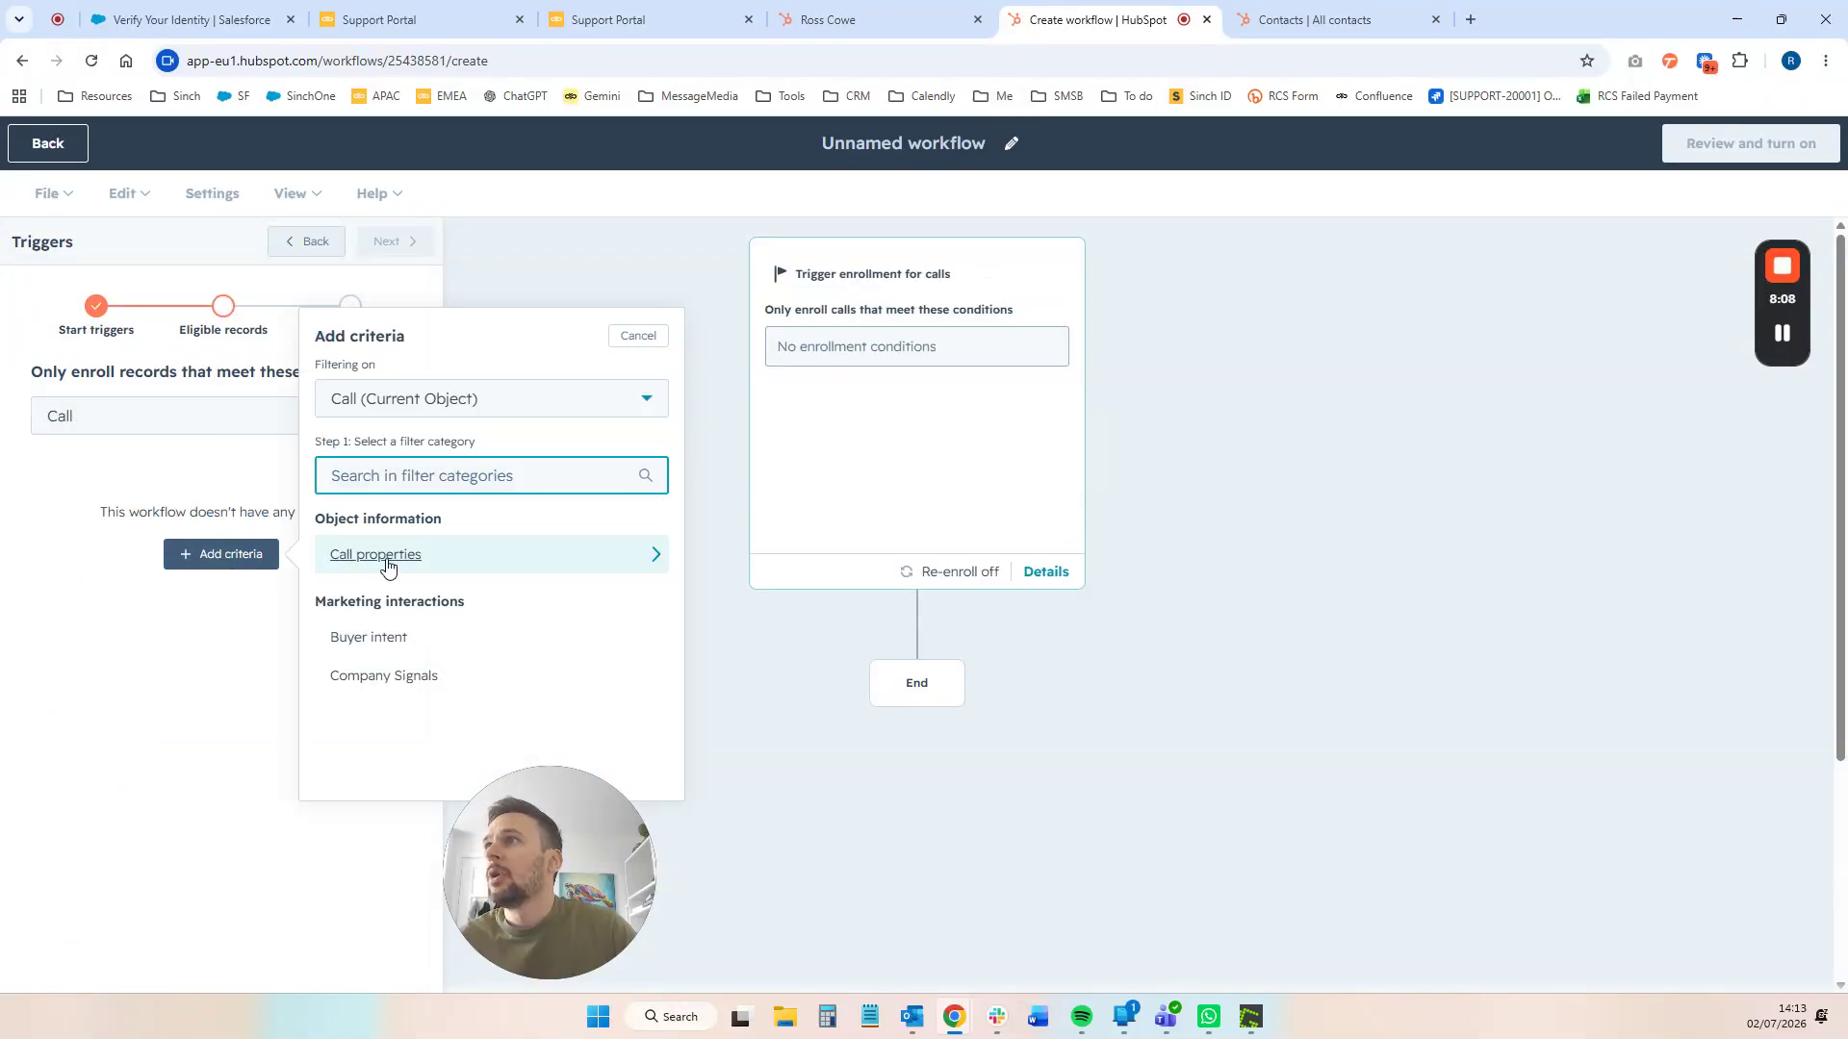
- Add the enrollment criterion Call outcome is any of Busy, Left voicemail or No answer, and save the trigger with re-enrollment off
left_click(387, 566)
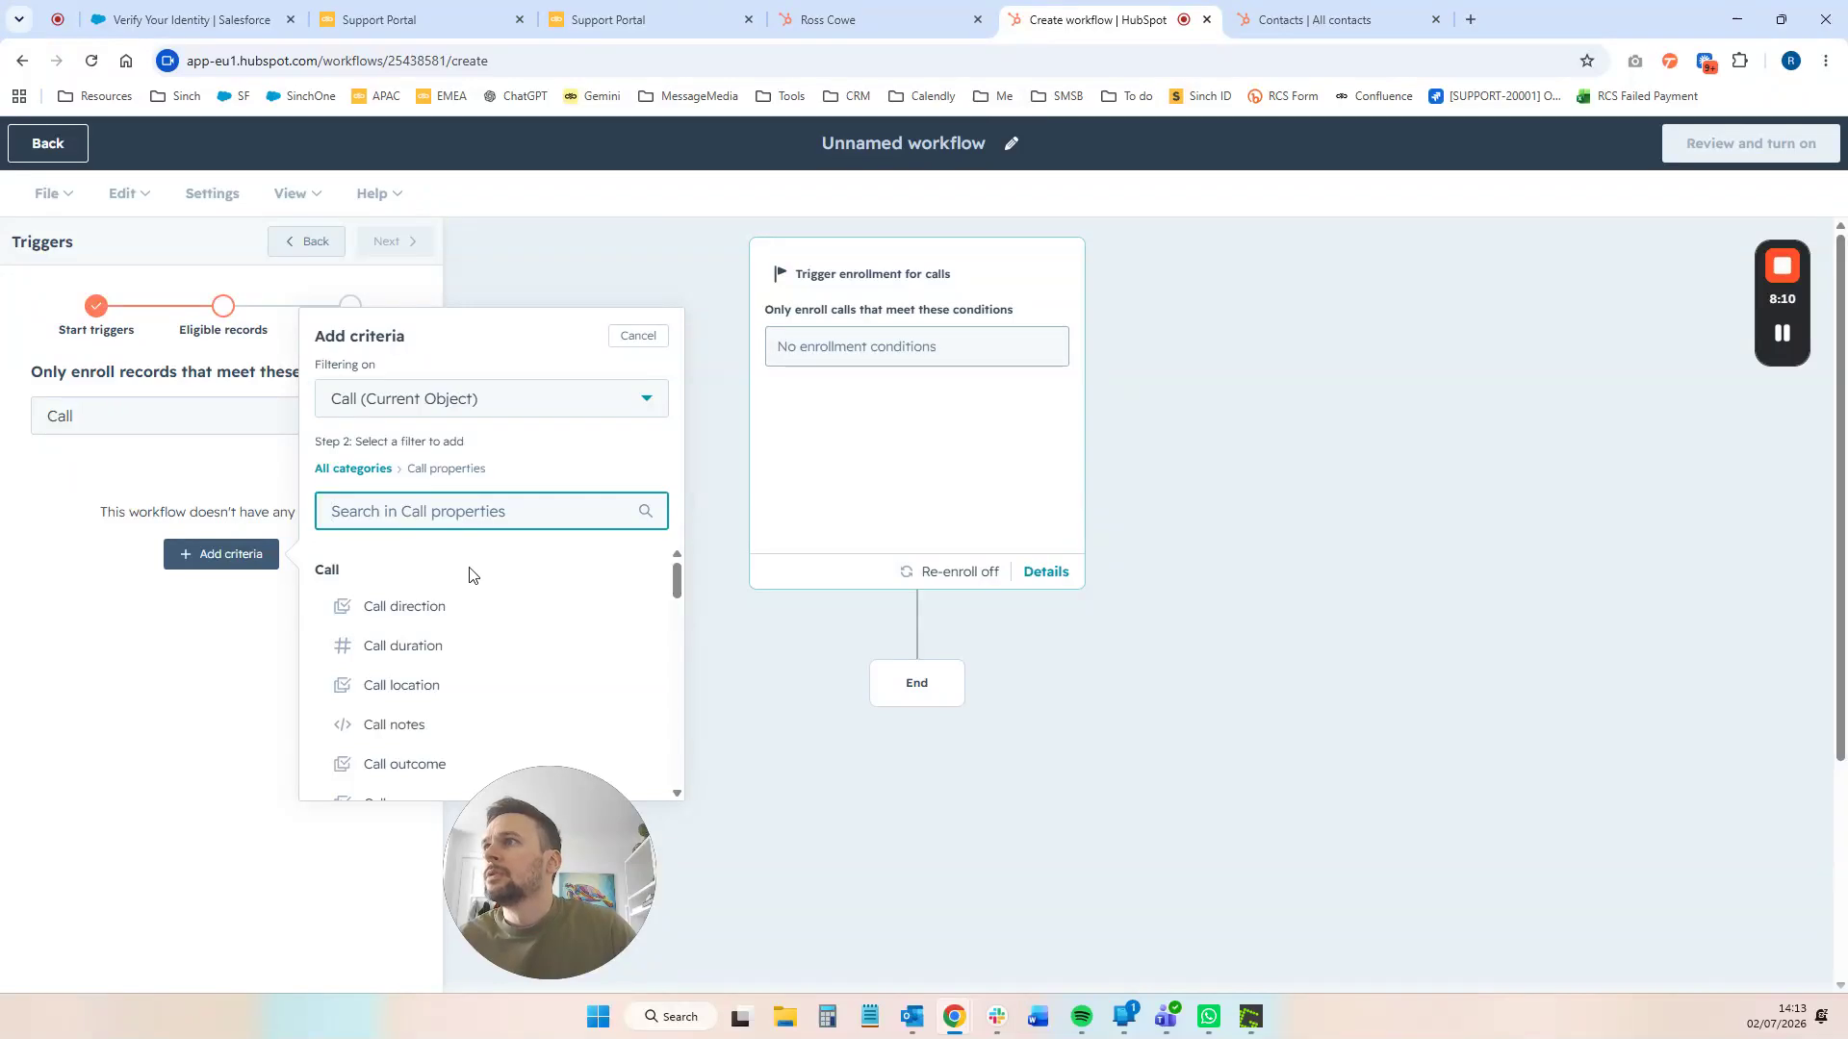
scroll(470, 574, "down", 1)
left_click(409, 666)
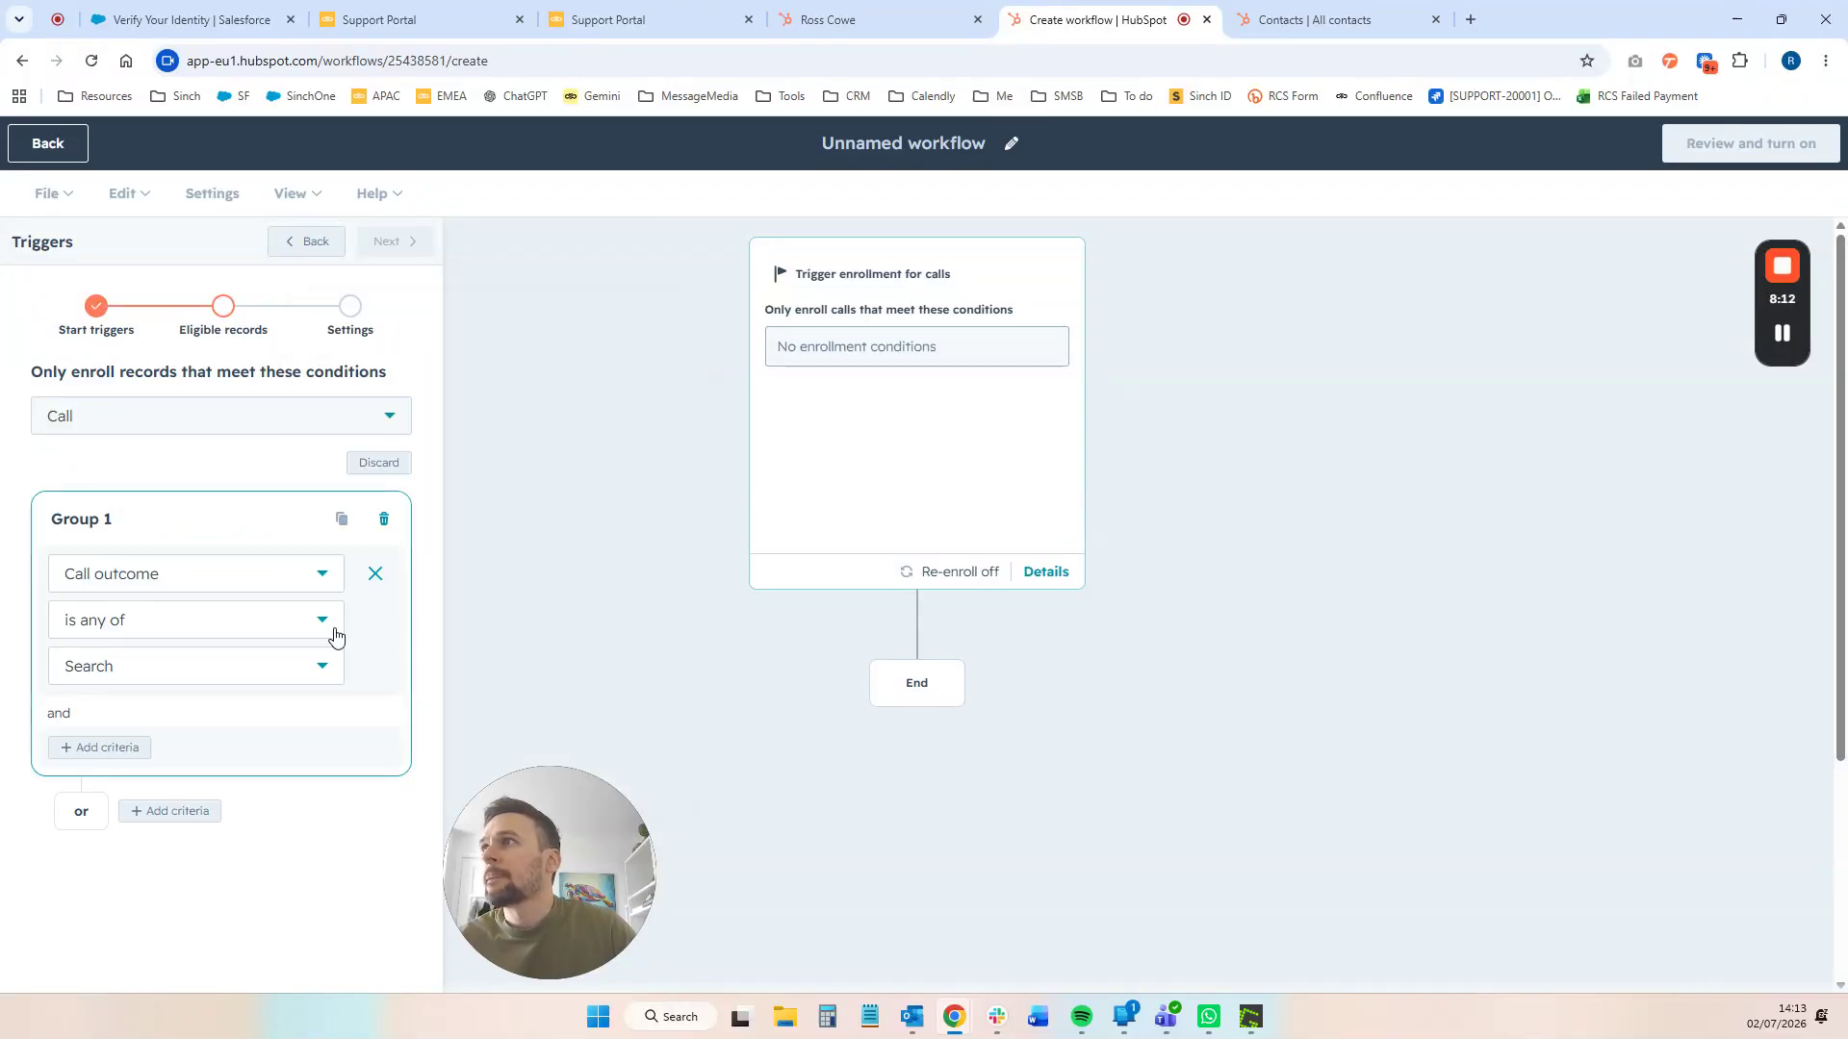
left_click(208, 674)
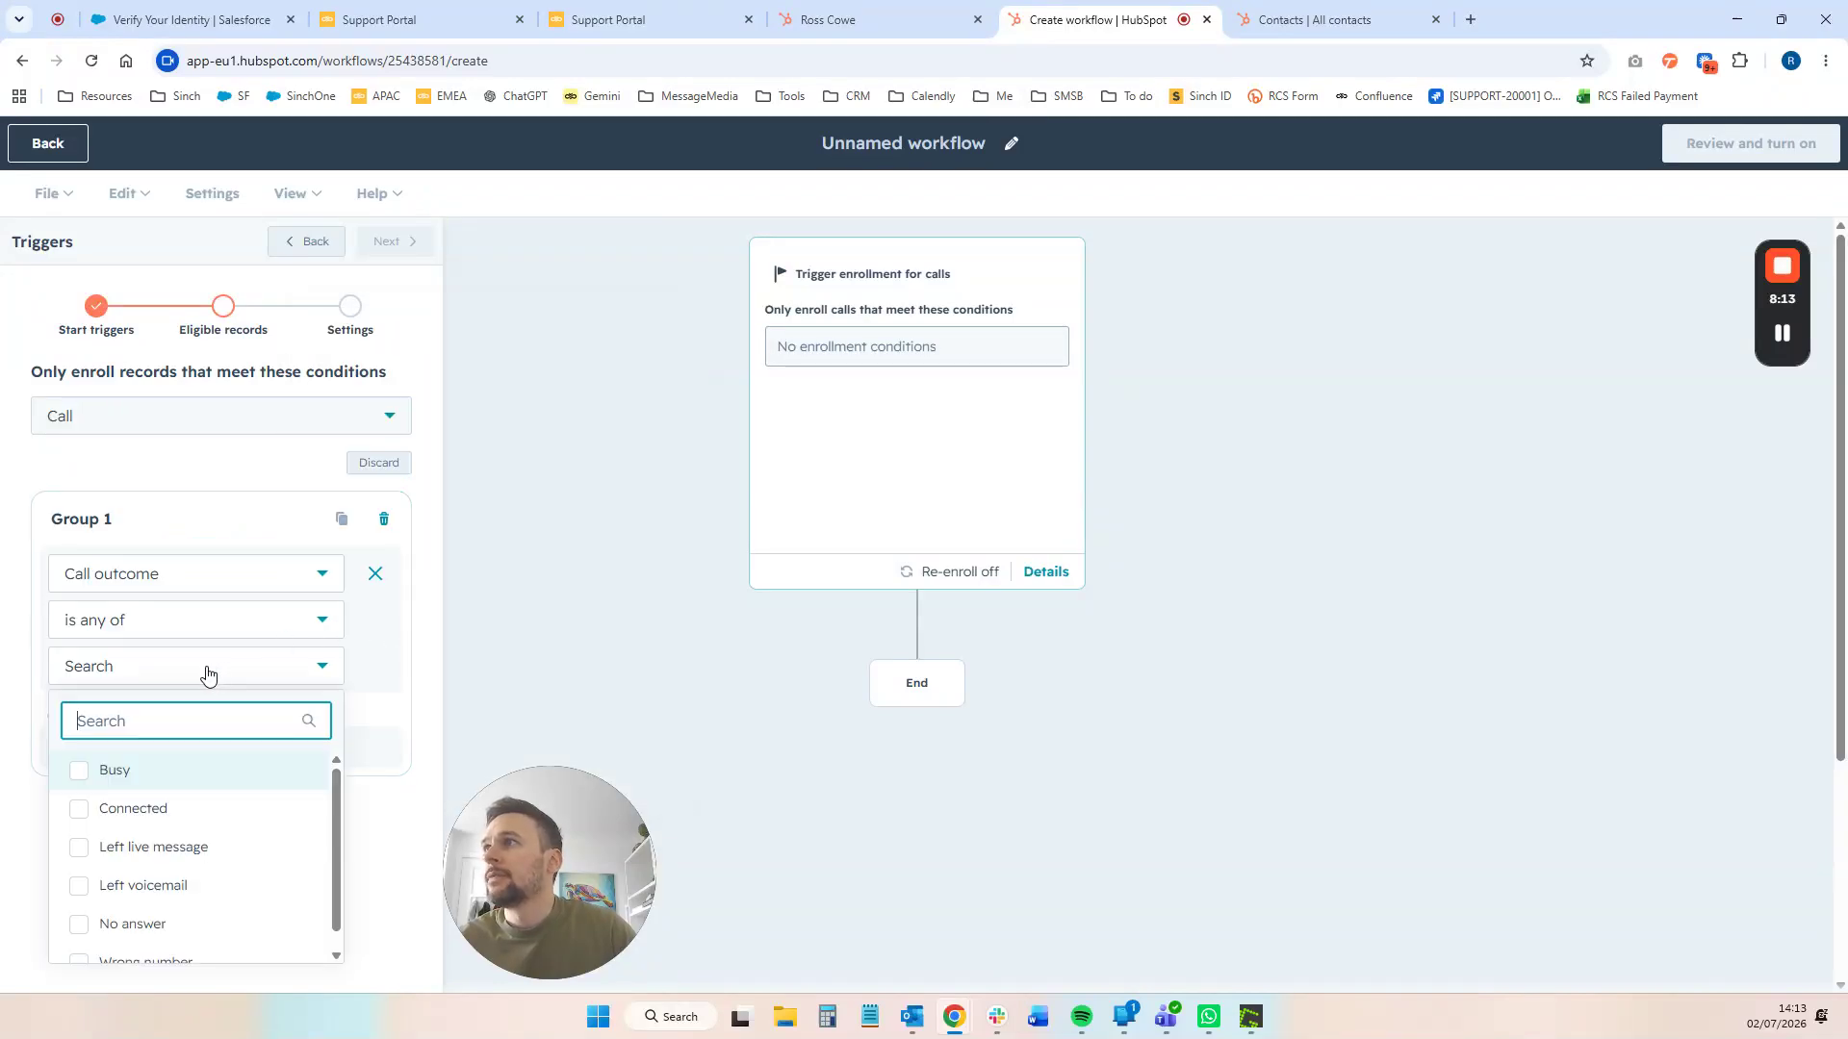
left_click(83, 771)
left_click(96, 881)
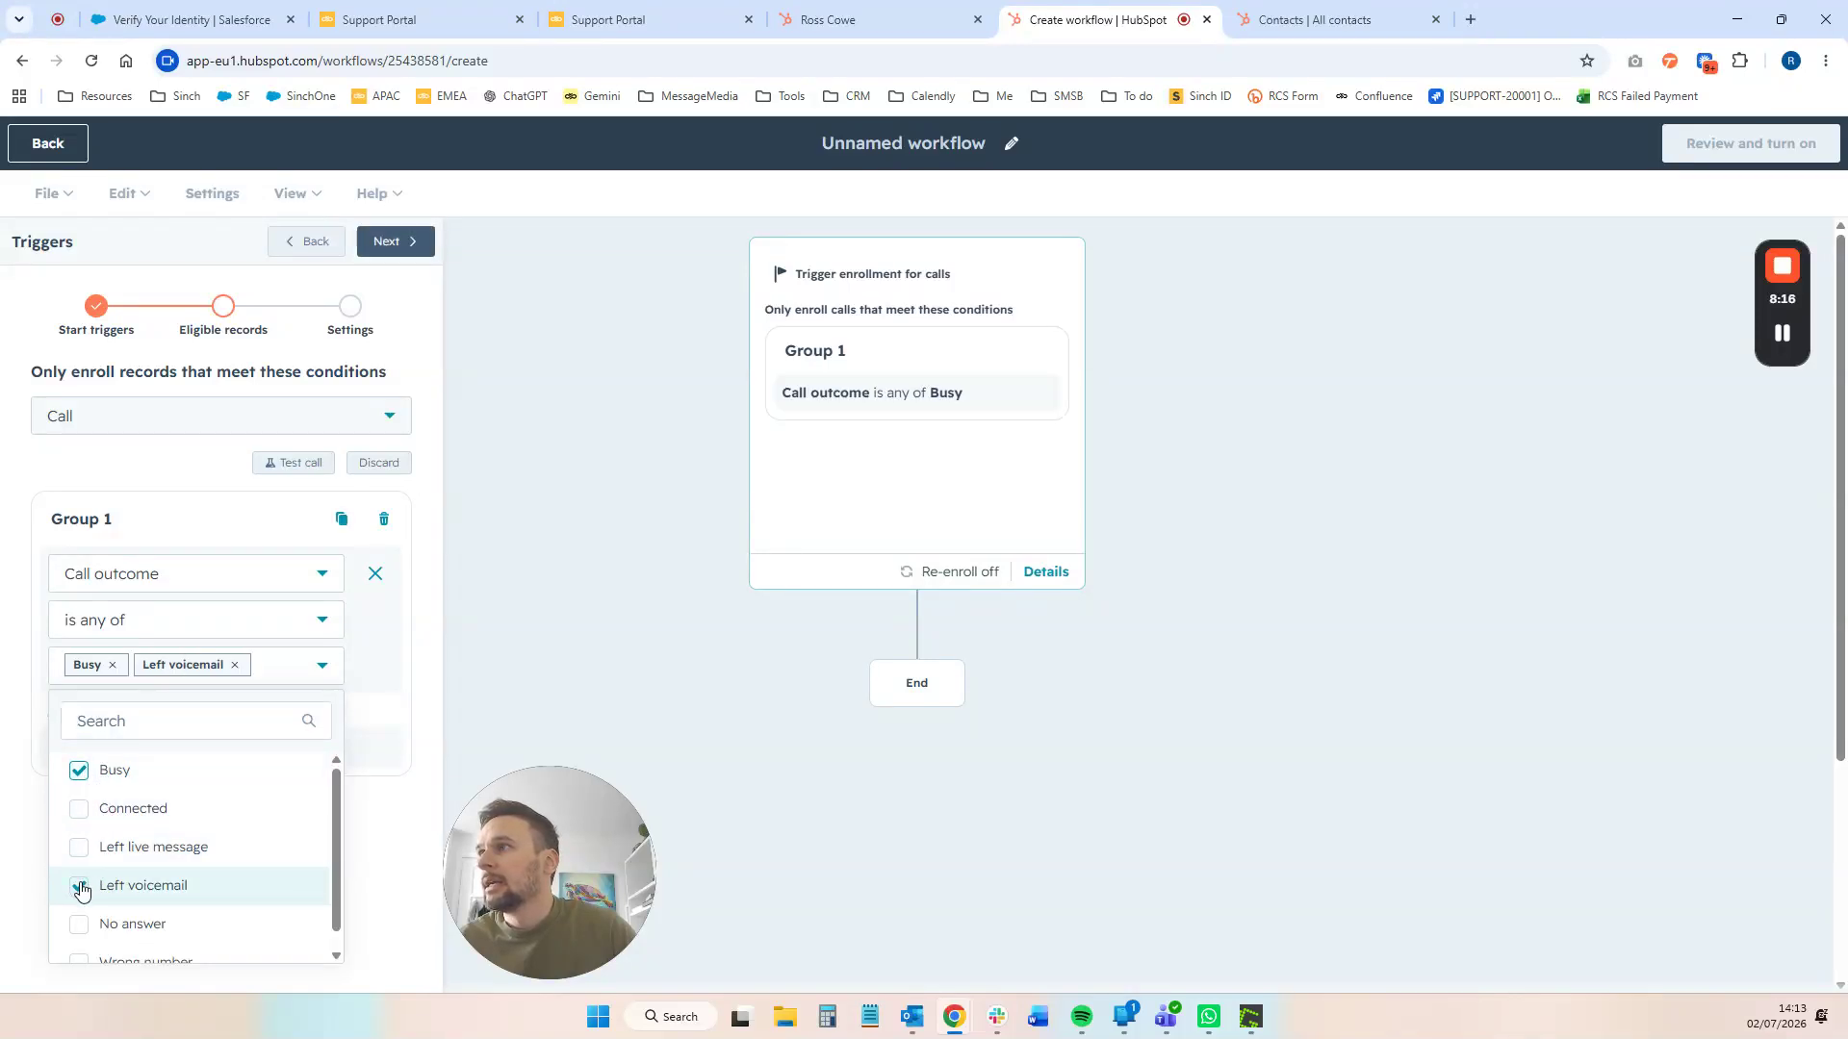
left_click(83, 924)
scroll(186, 557, "down", 1)
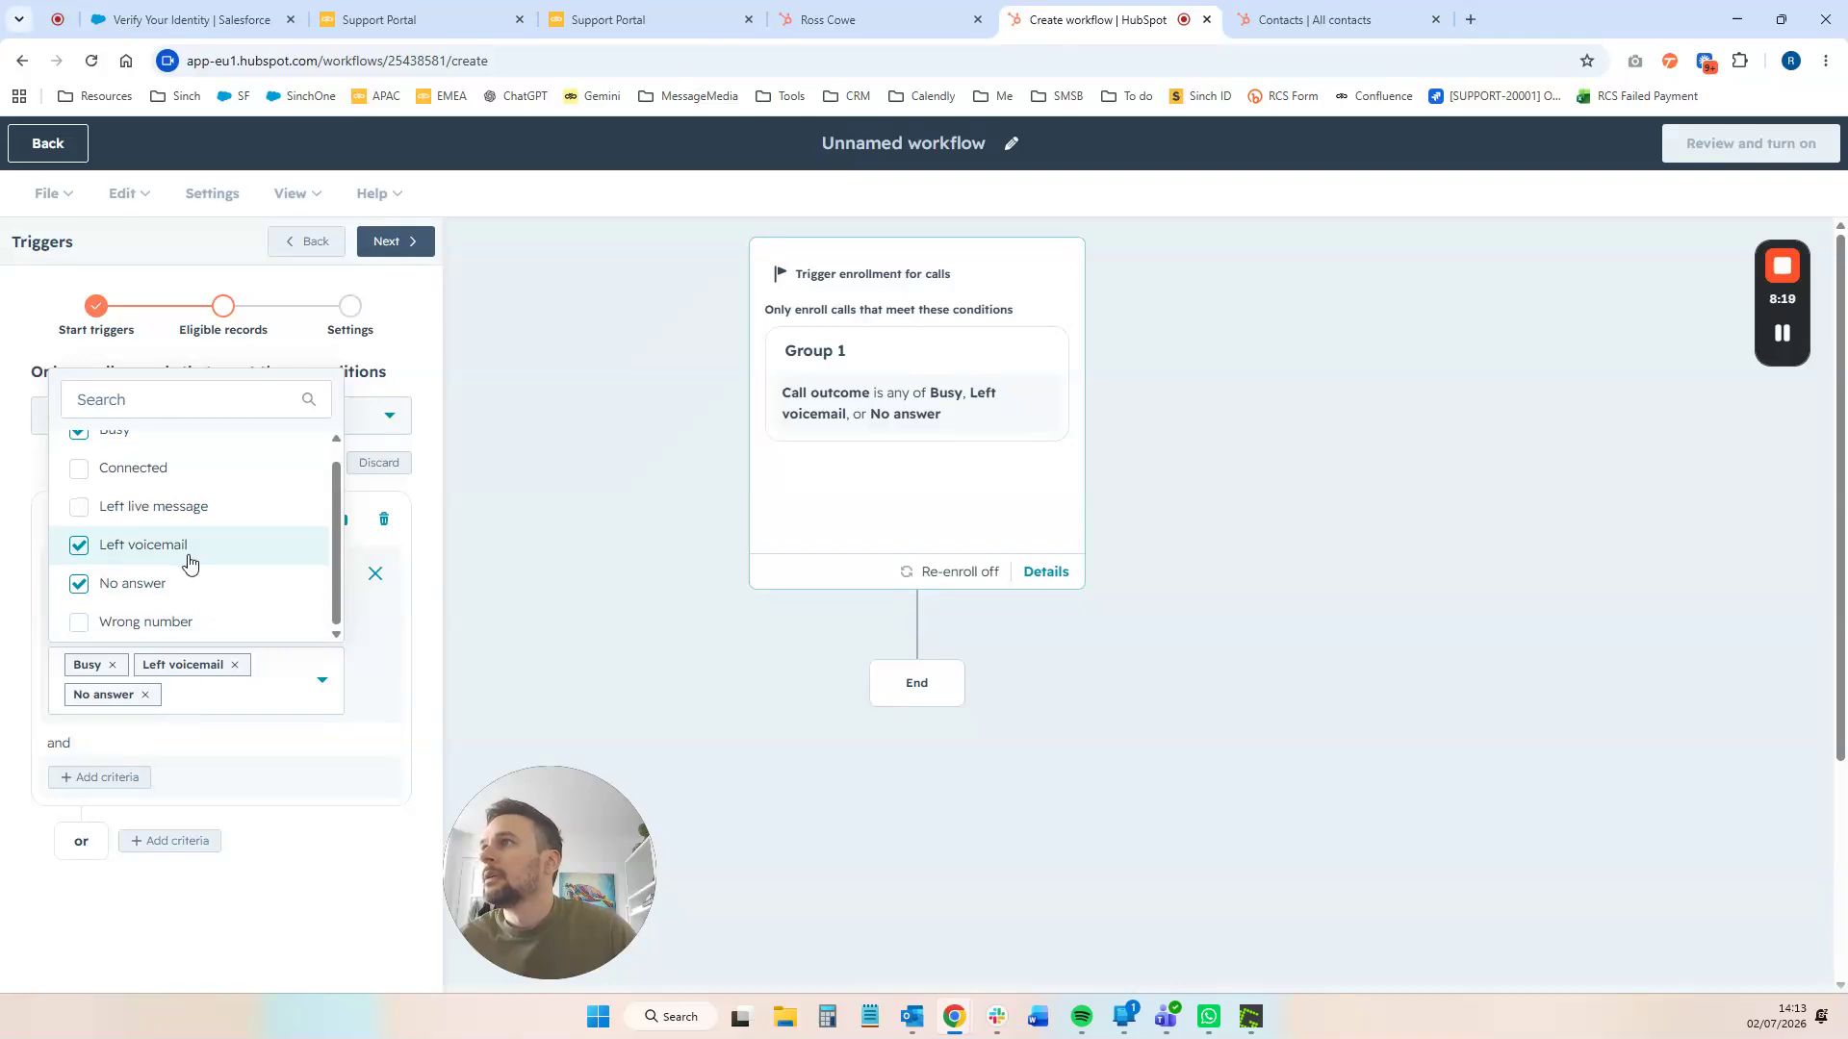
left_click(369, 703)
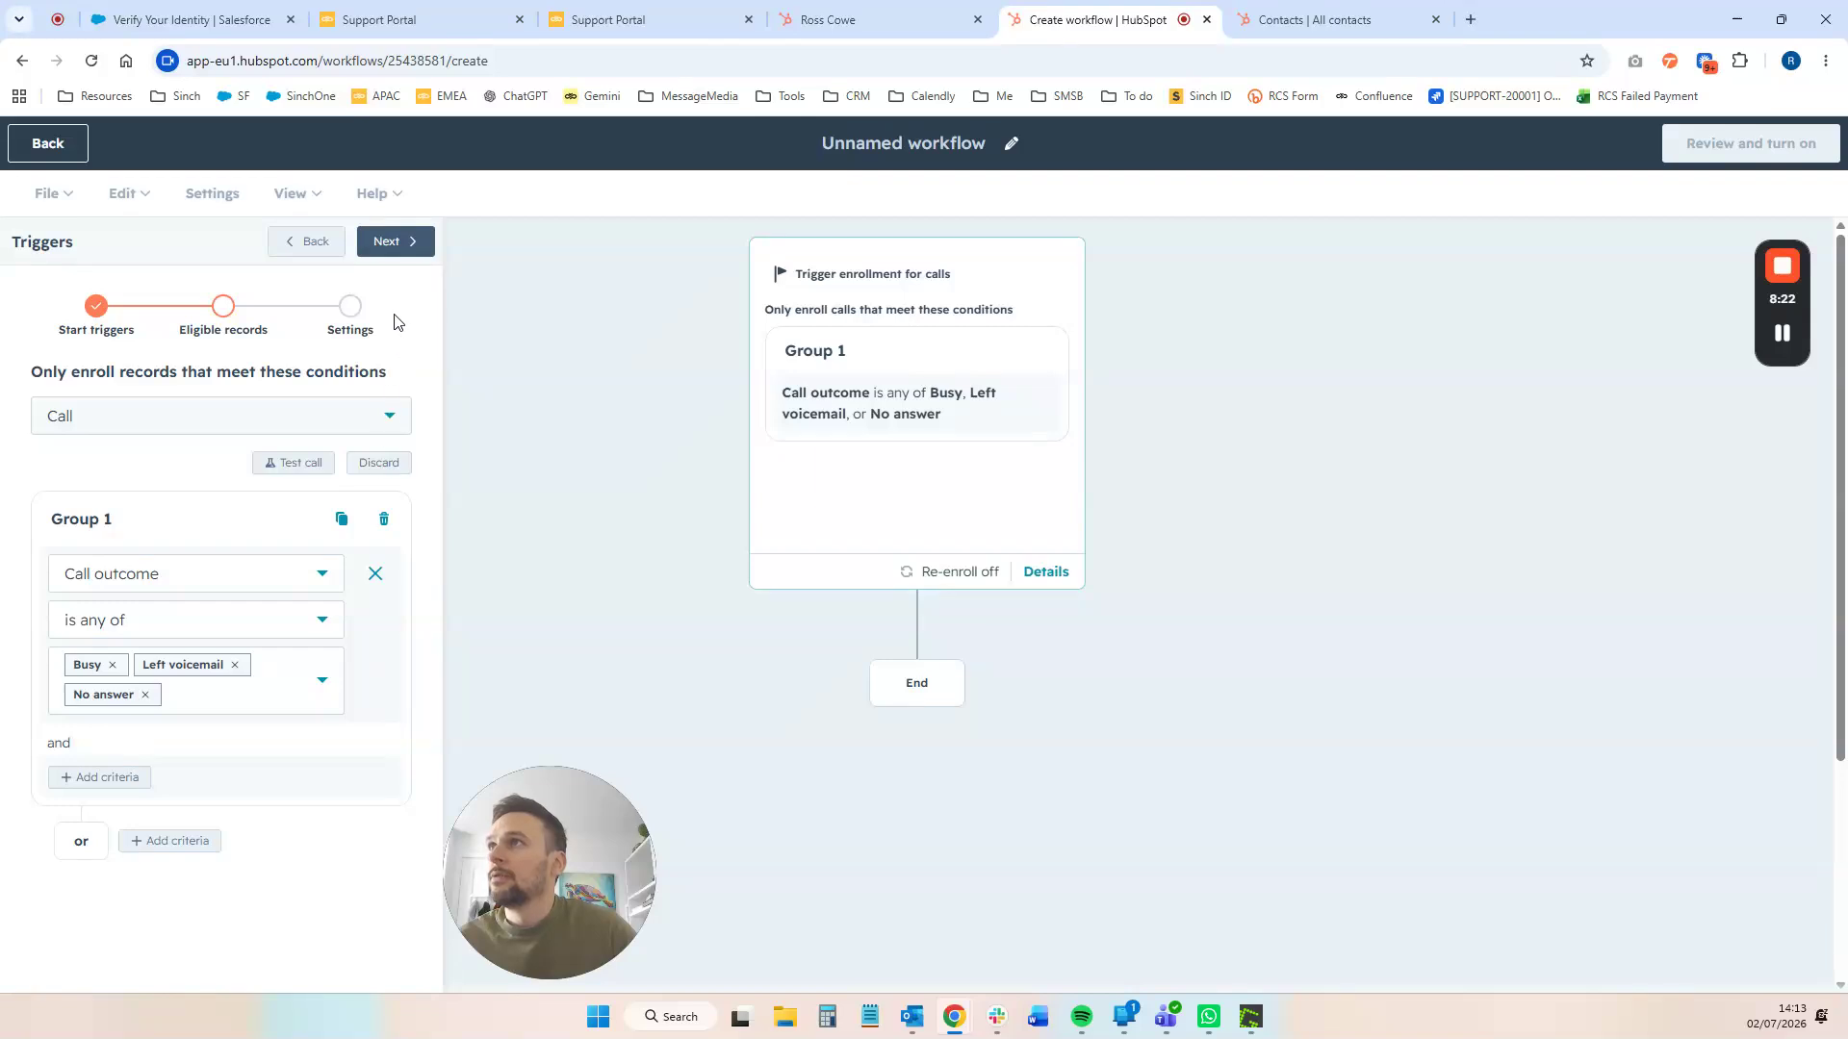
left_click(393, 243)
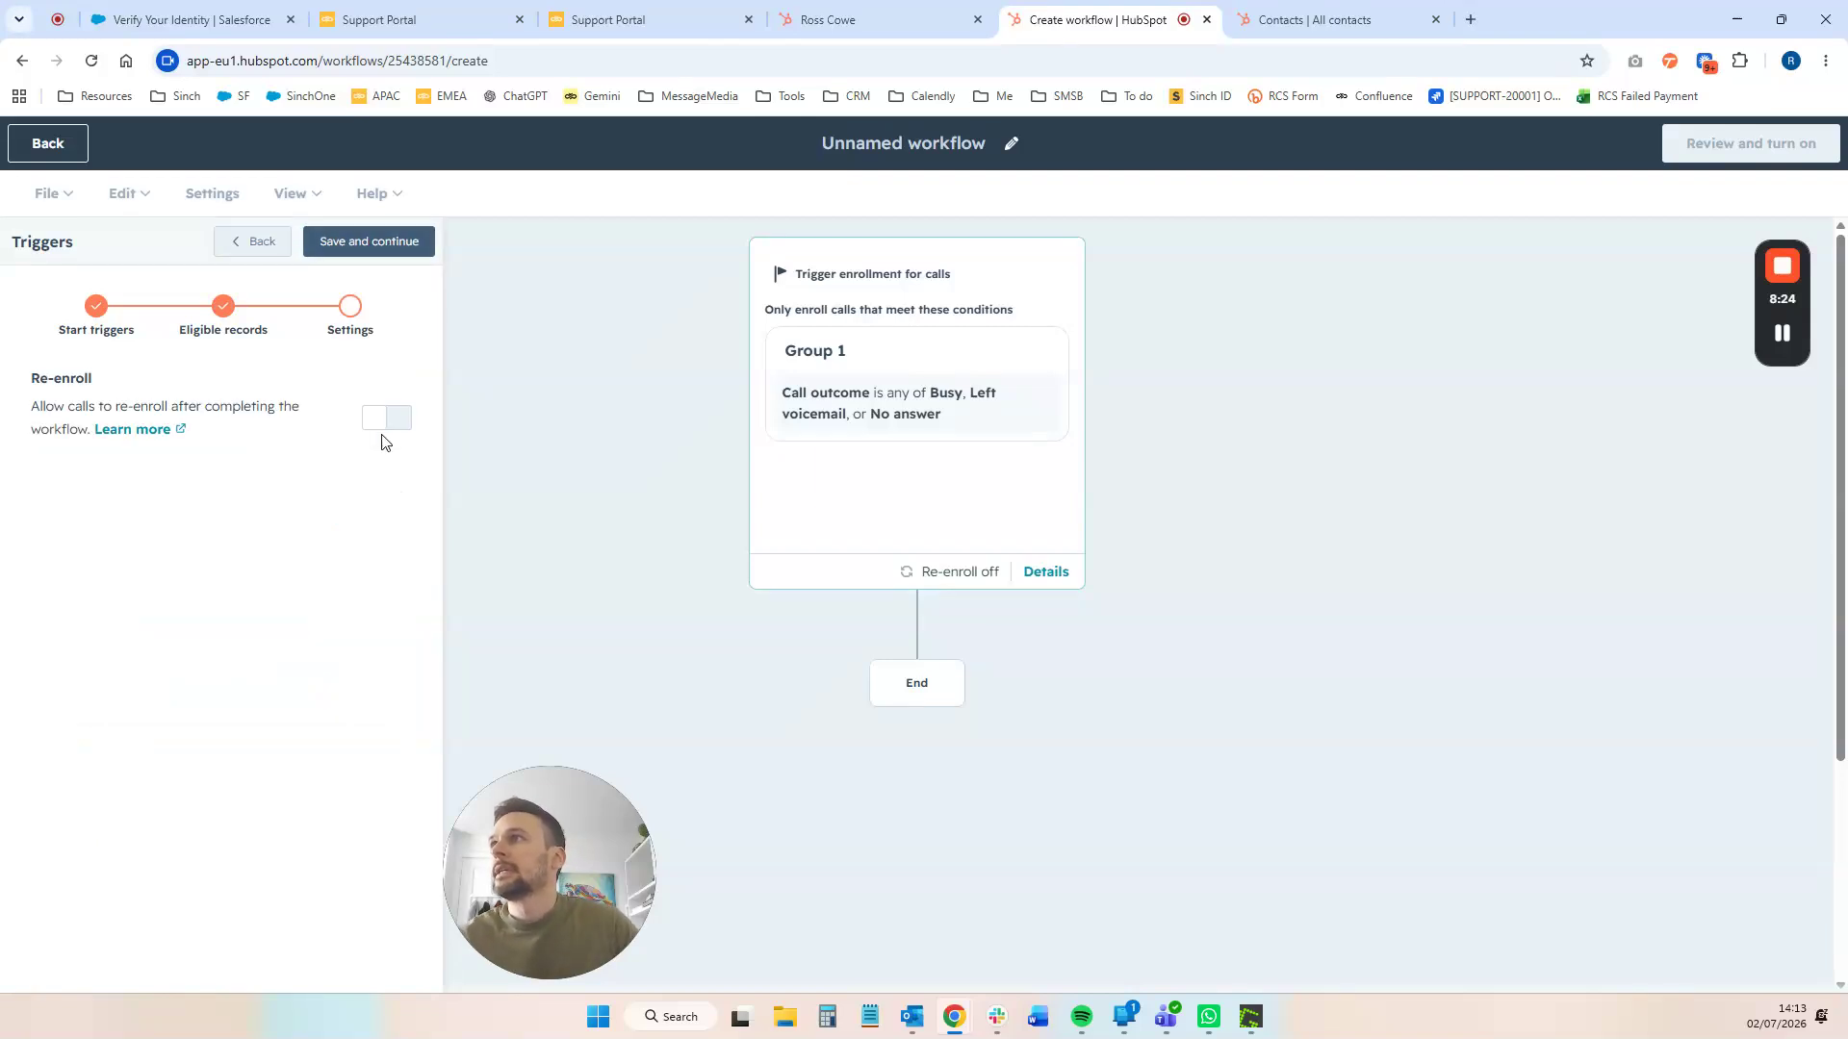
left_click(385, 242)
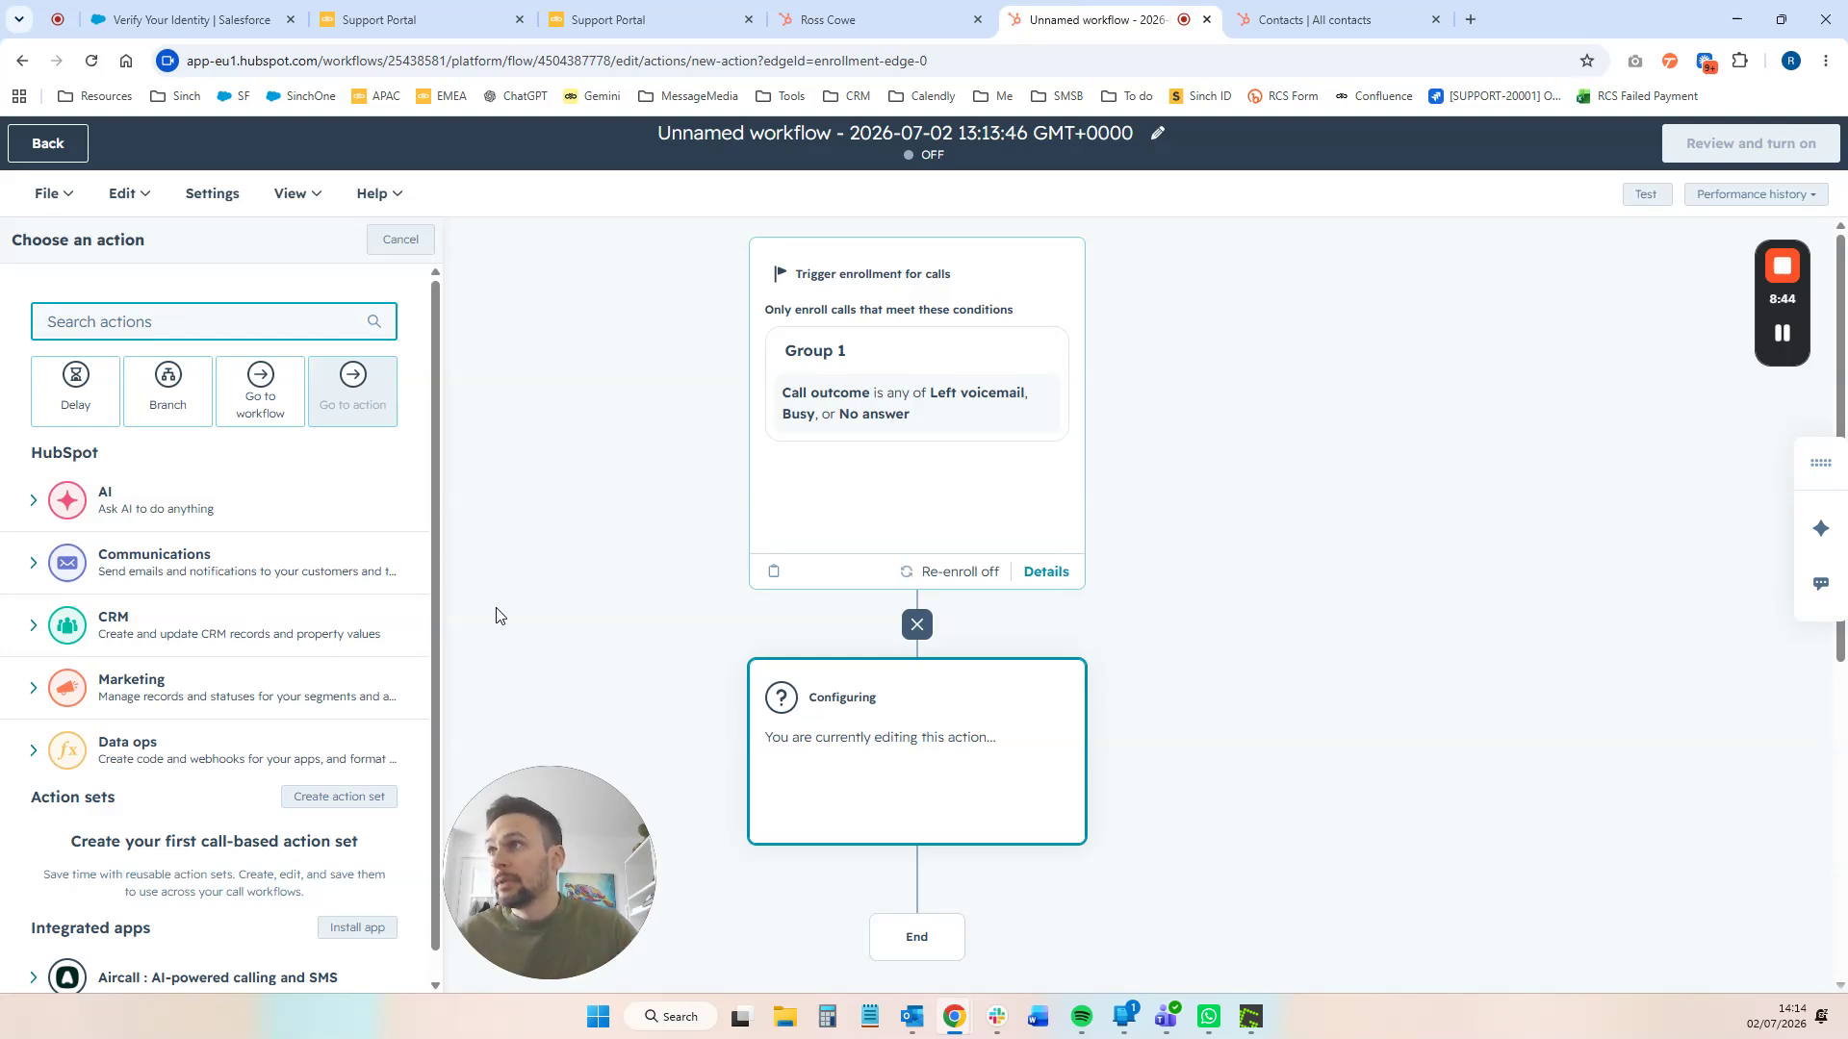
- Add a CRM Edit record action to the workflow and set its record type to the associated Contact
left_click(130, 631)
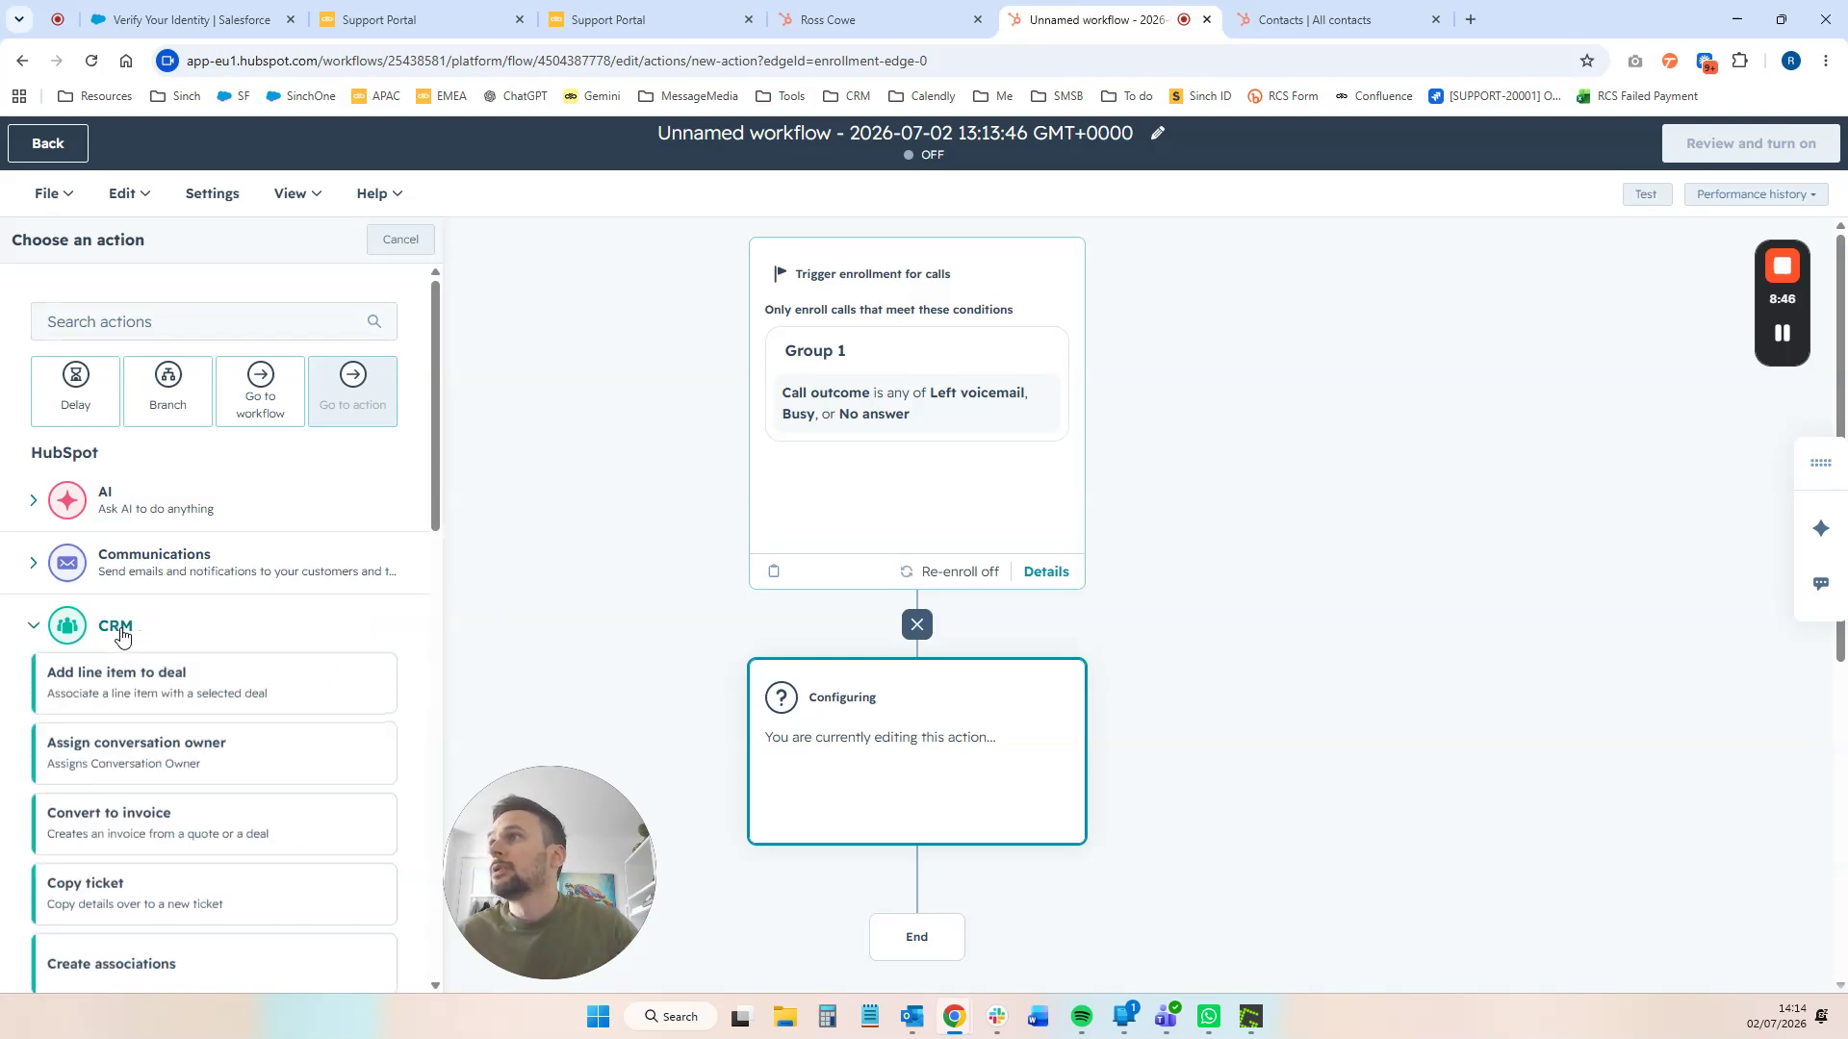
scroll(205, 630, "down", 4)
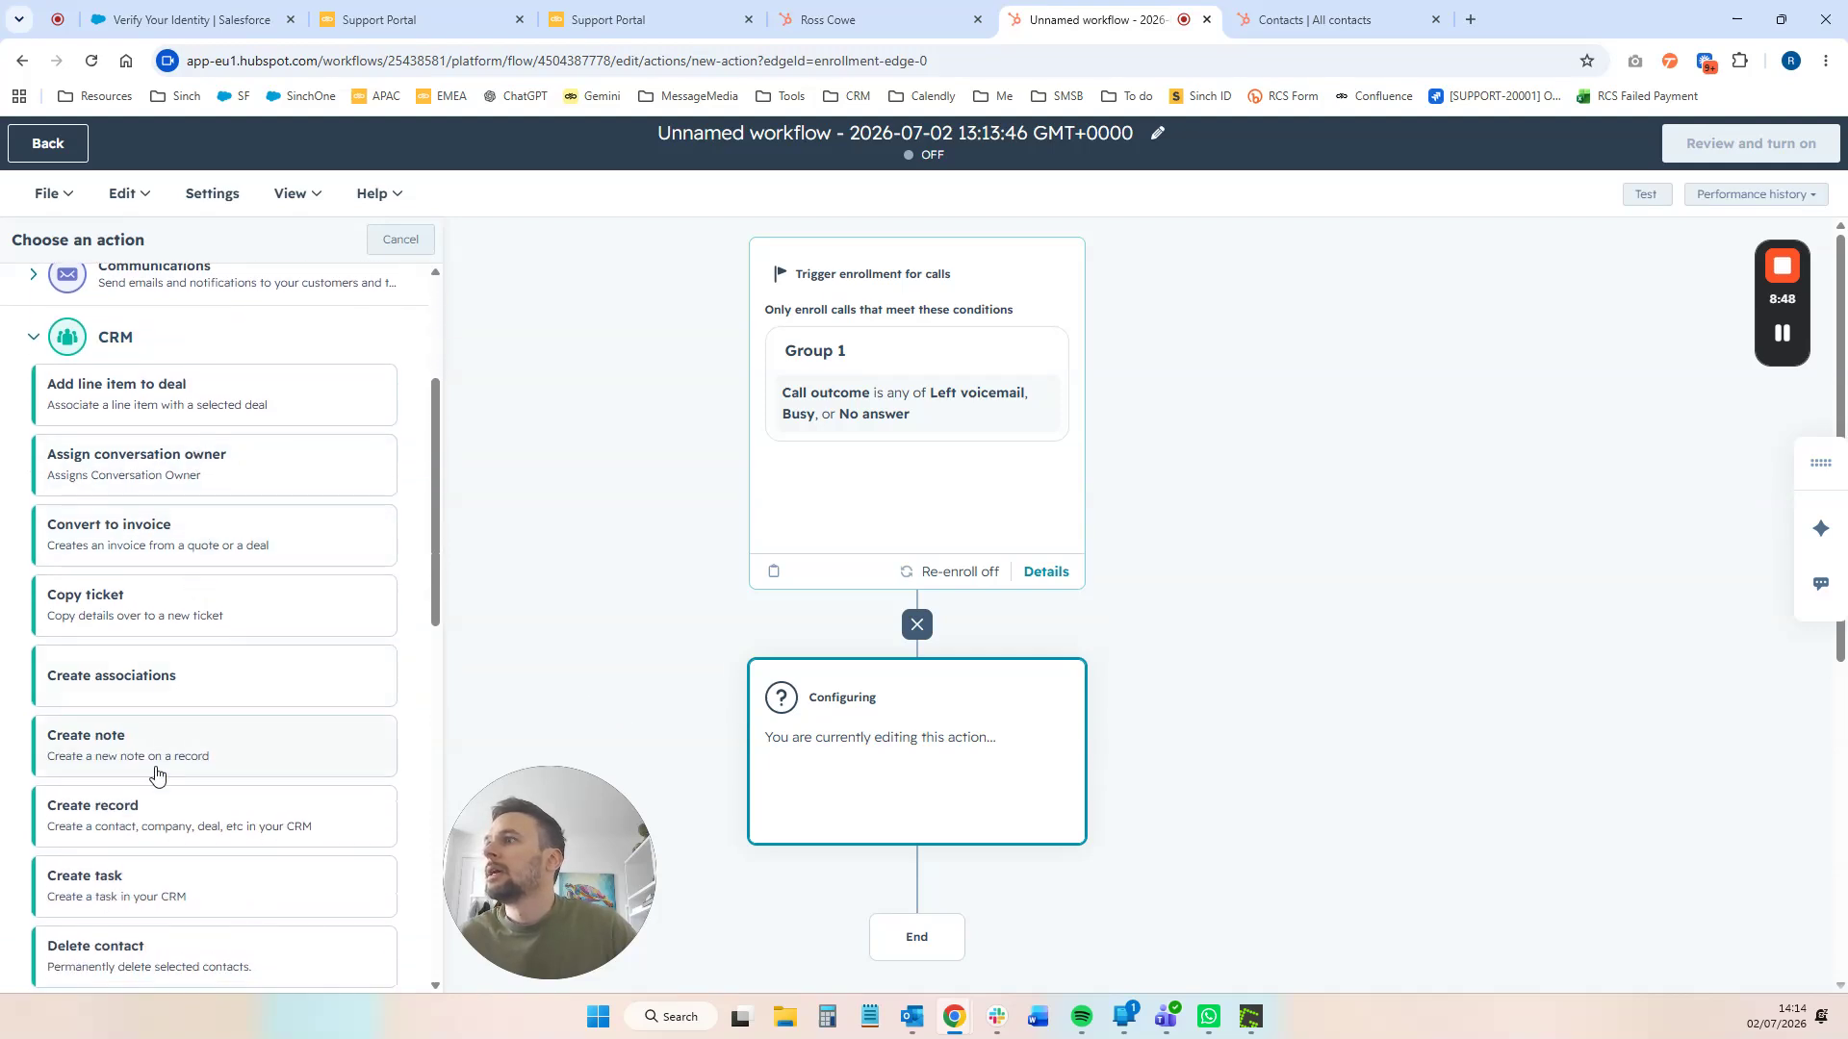
scroll(156, 776, "down", 1)
left_click(138, 826)
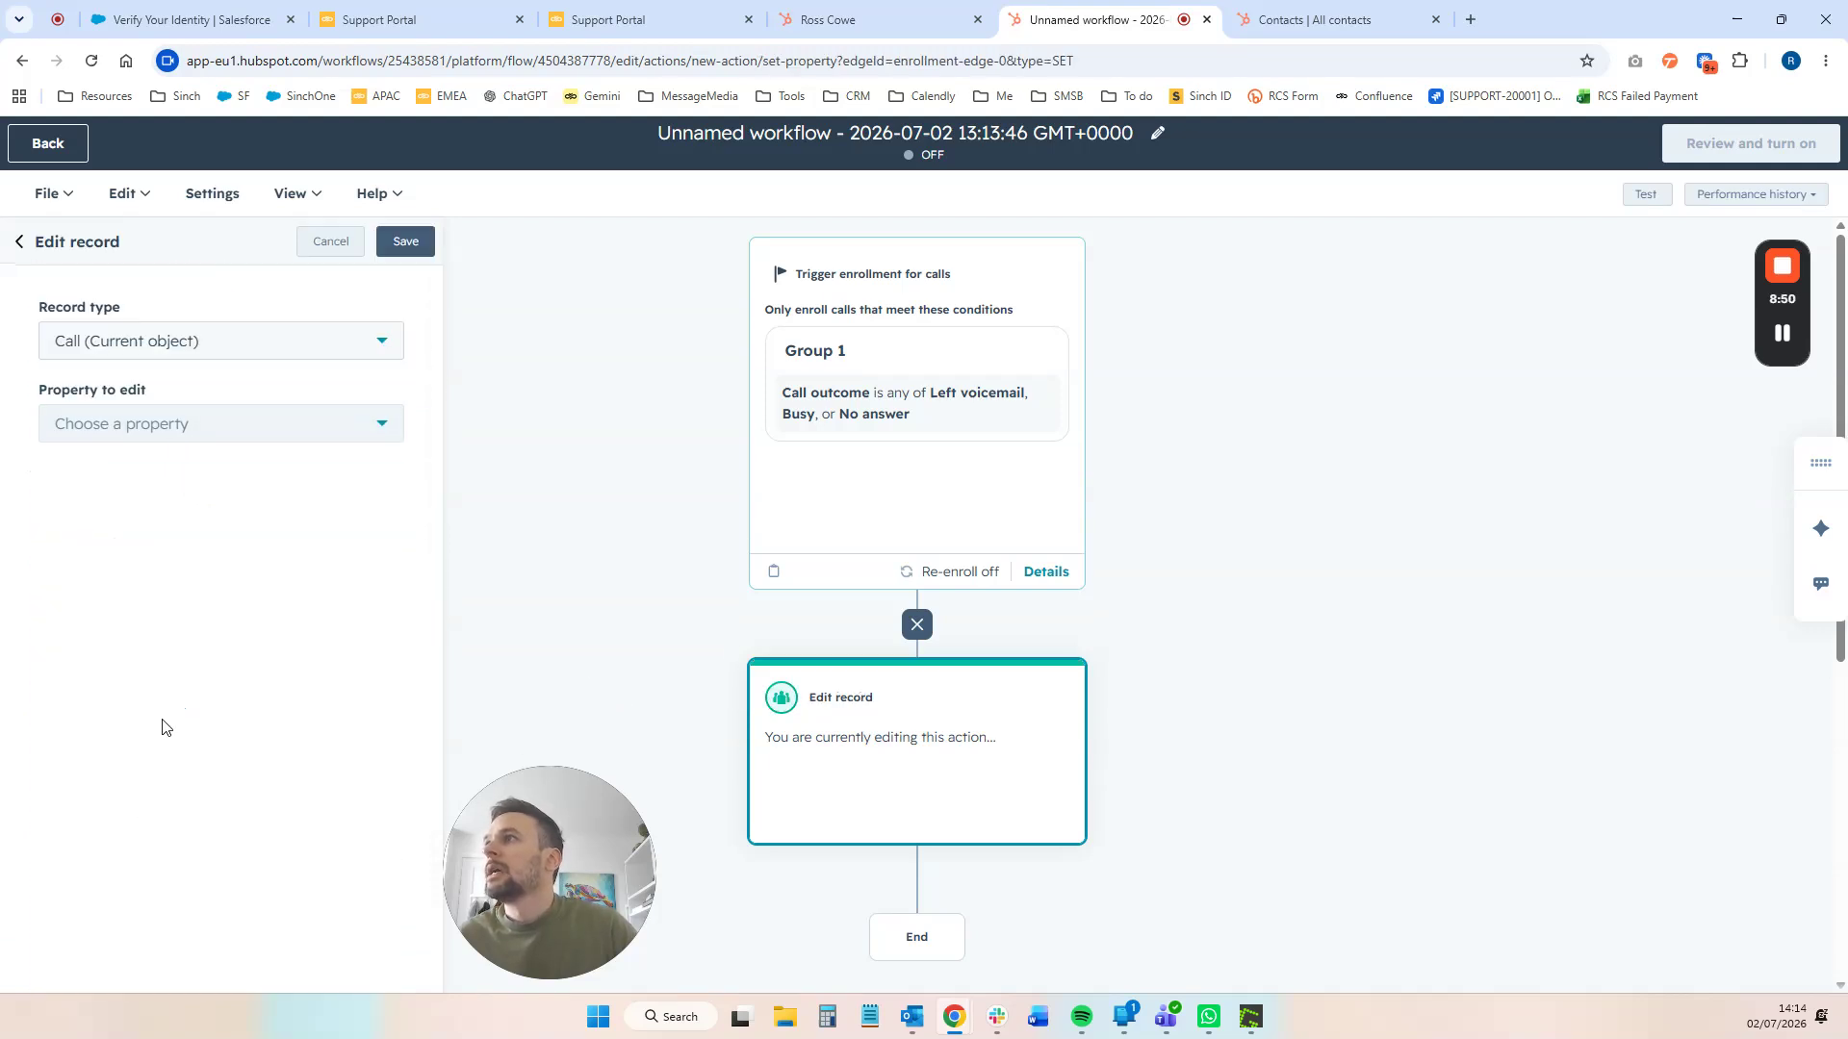
left_click(213, 359)
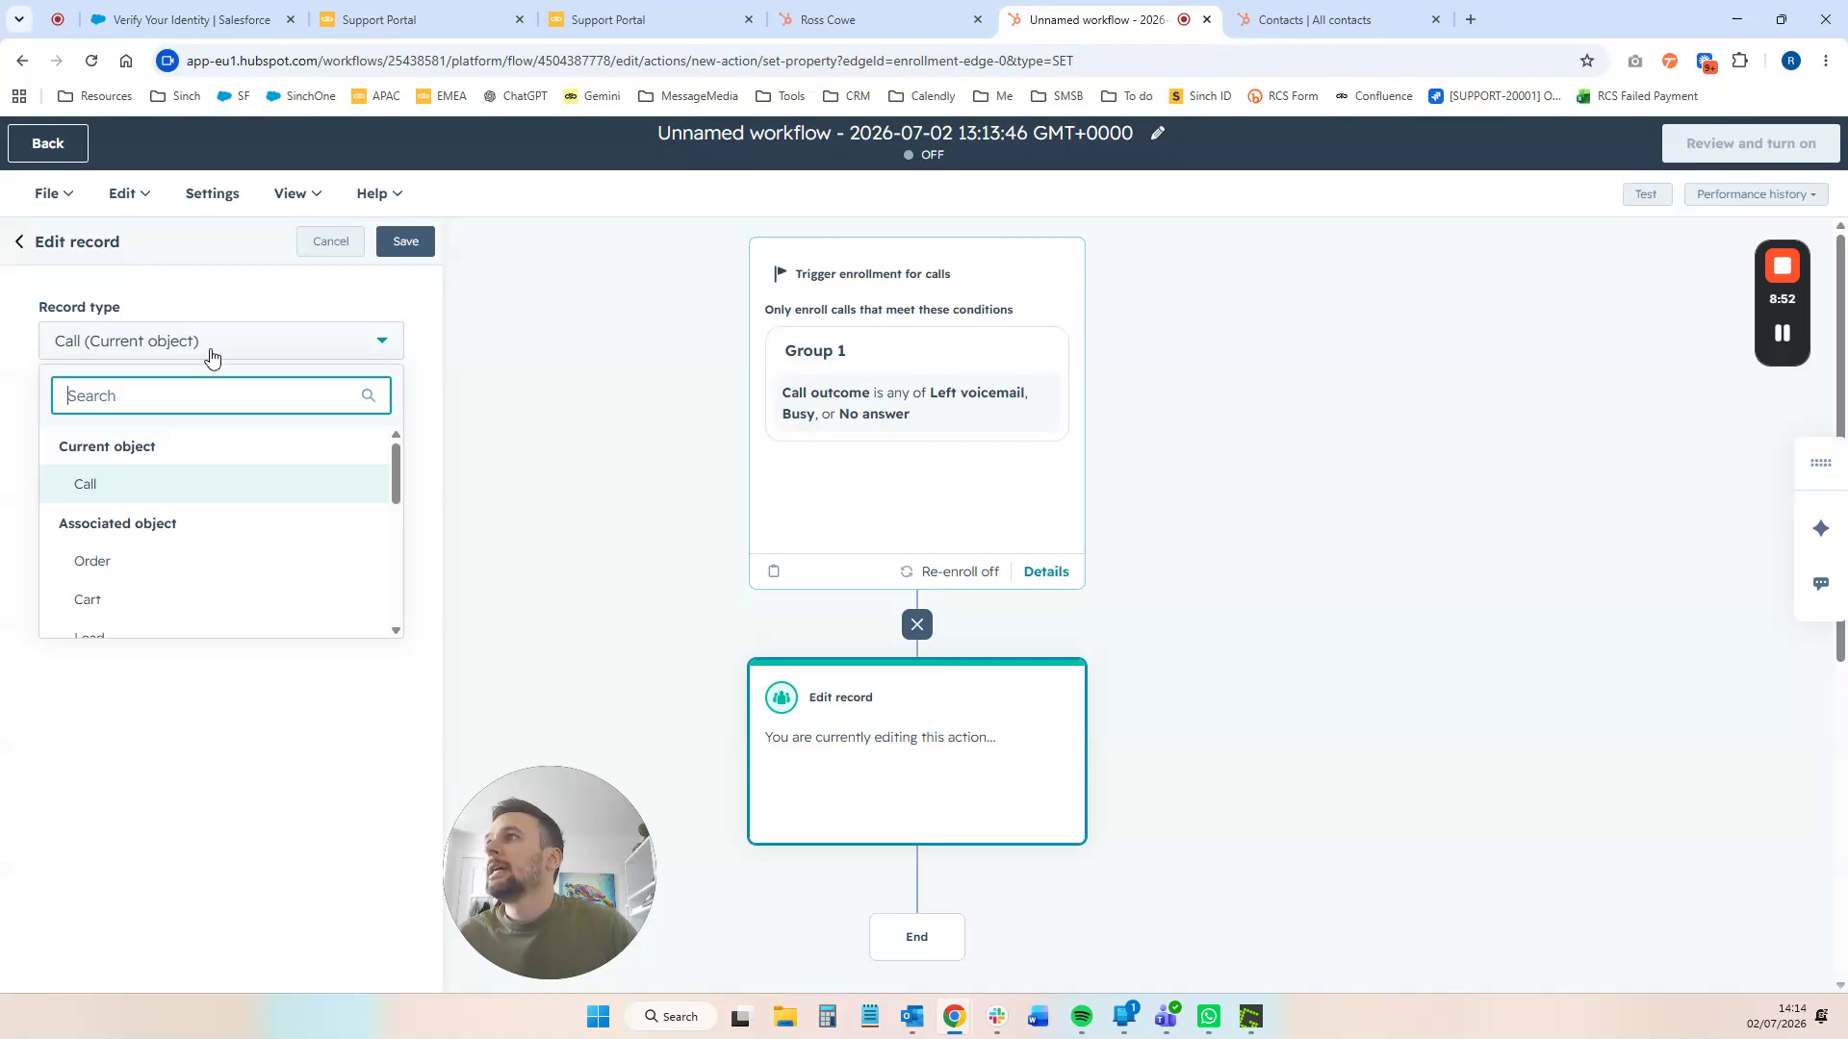
scroll(169, 500, "down", 1)
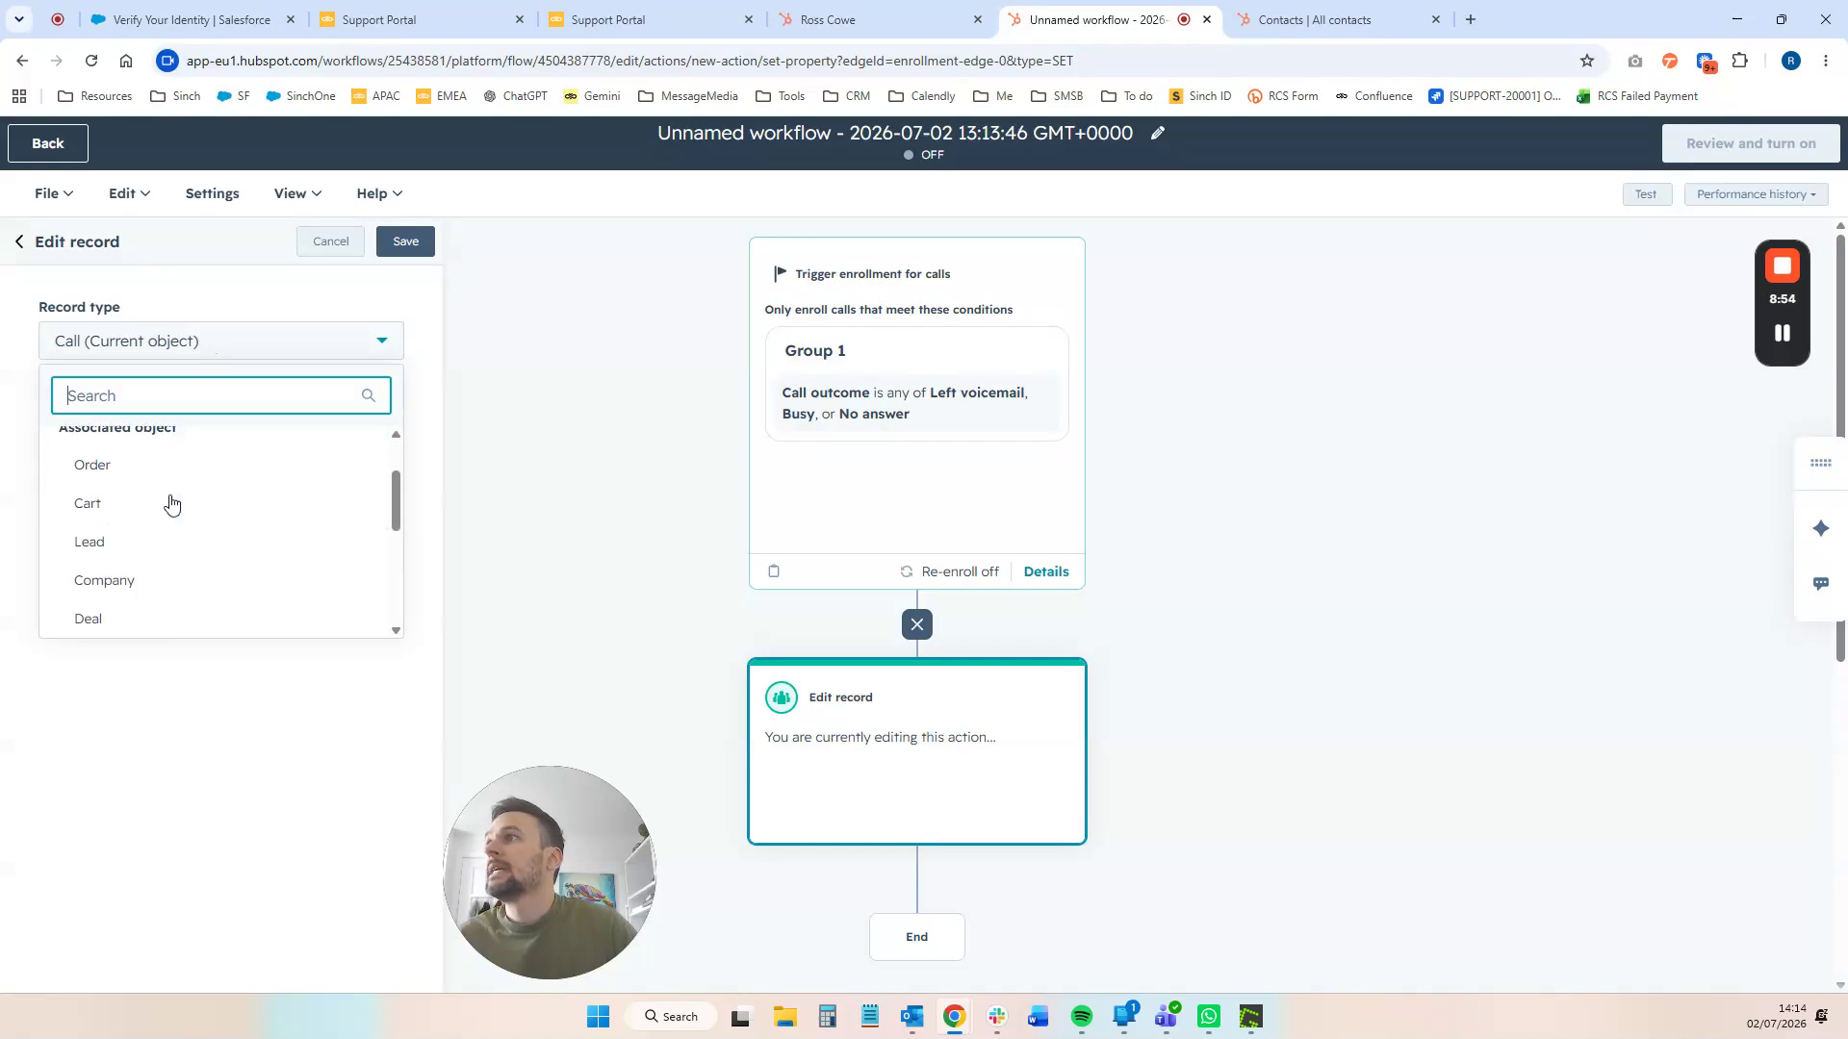
scroll(120, 595, "down", 1)
left_click(130, 566)
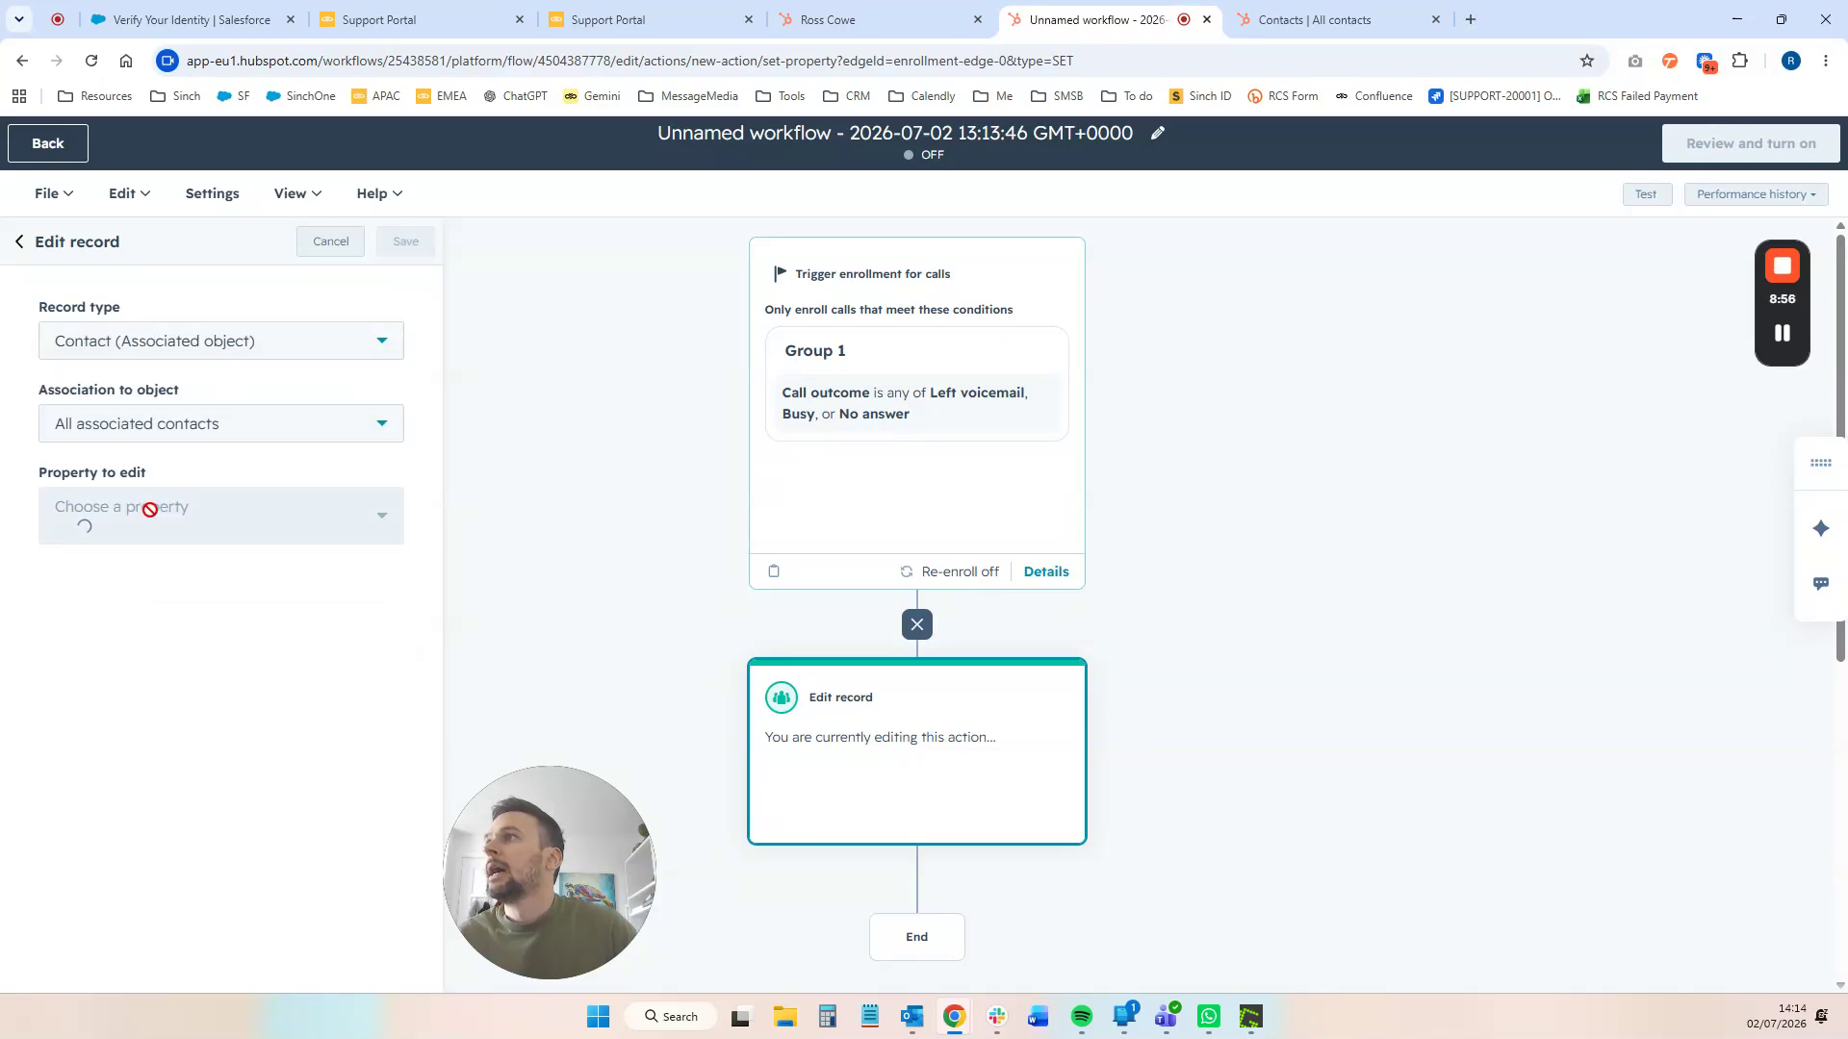
- Make the Edit record action replace the Send Missed Call SMS property with the value Yes, and save the action
left_click(205, 519)
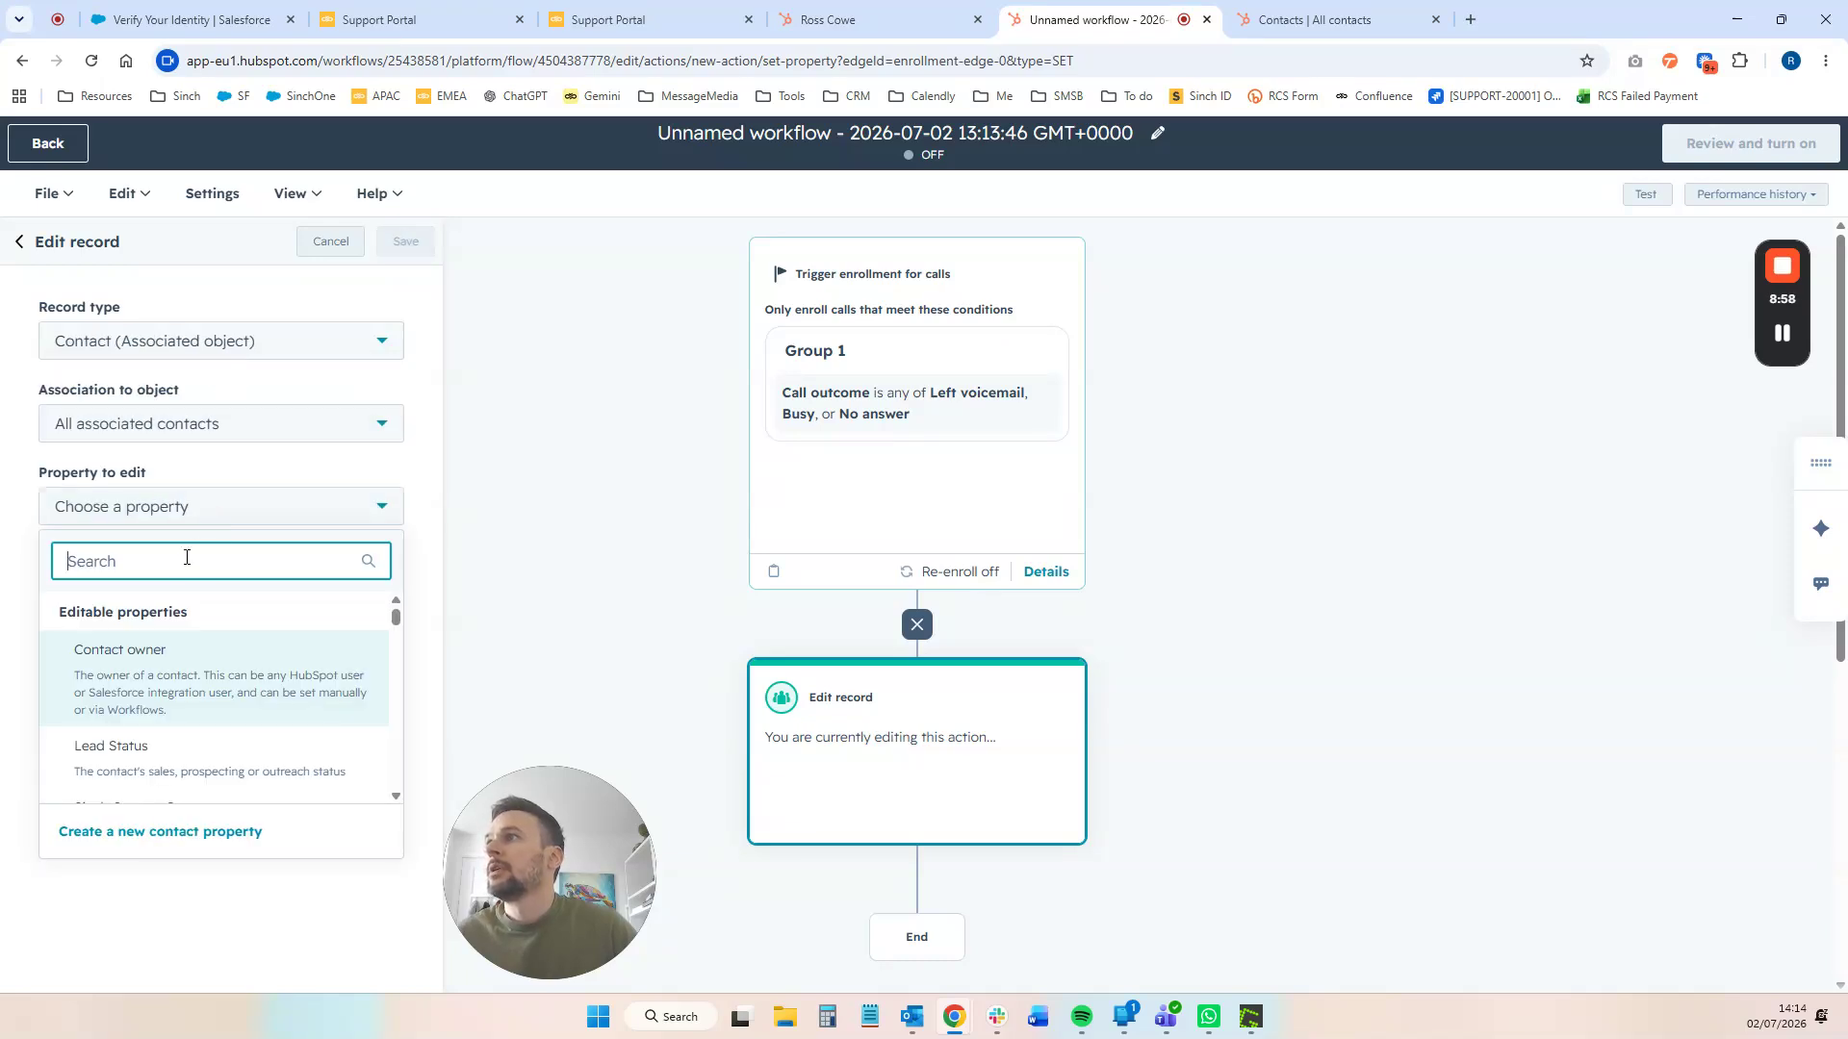
type("missed c")
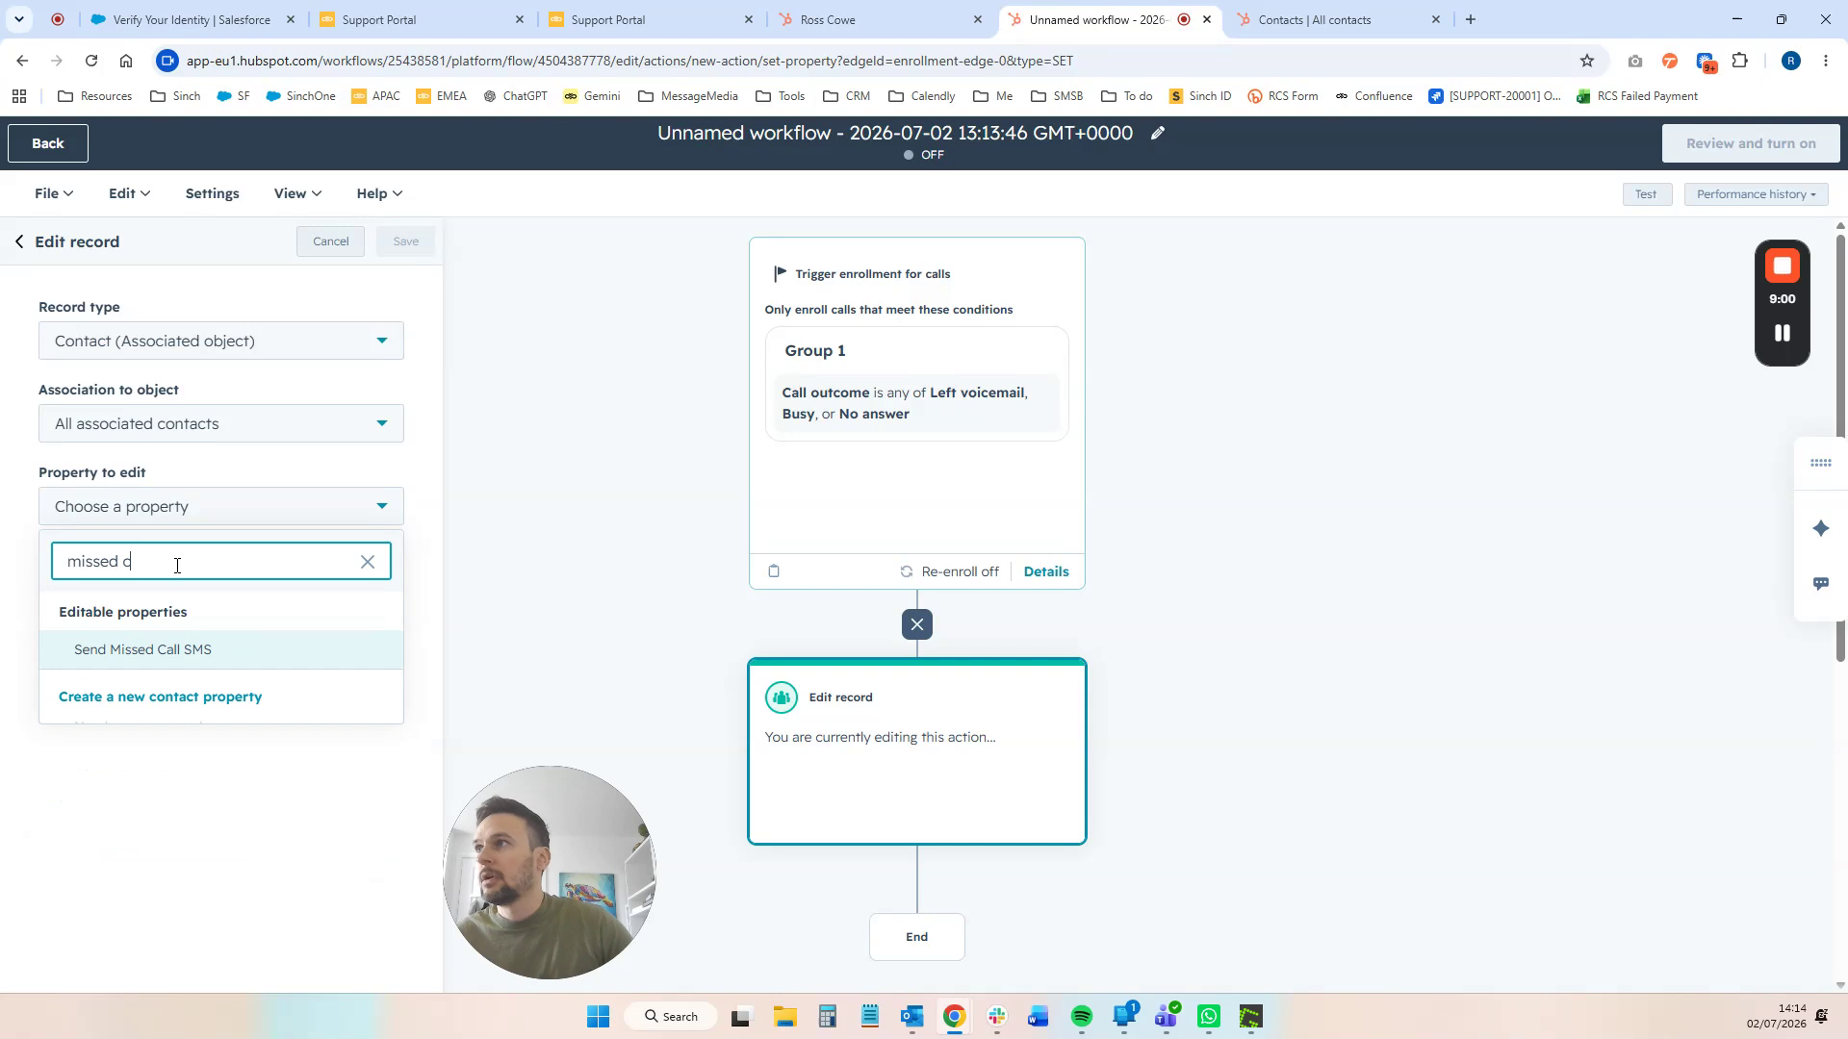
left_click(131, 662)
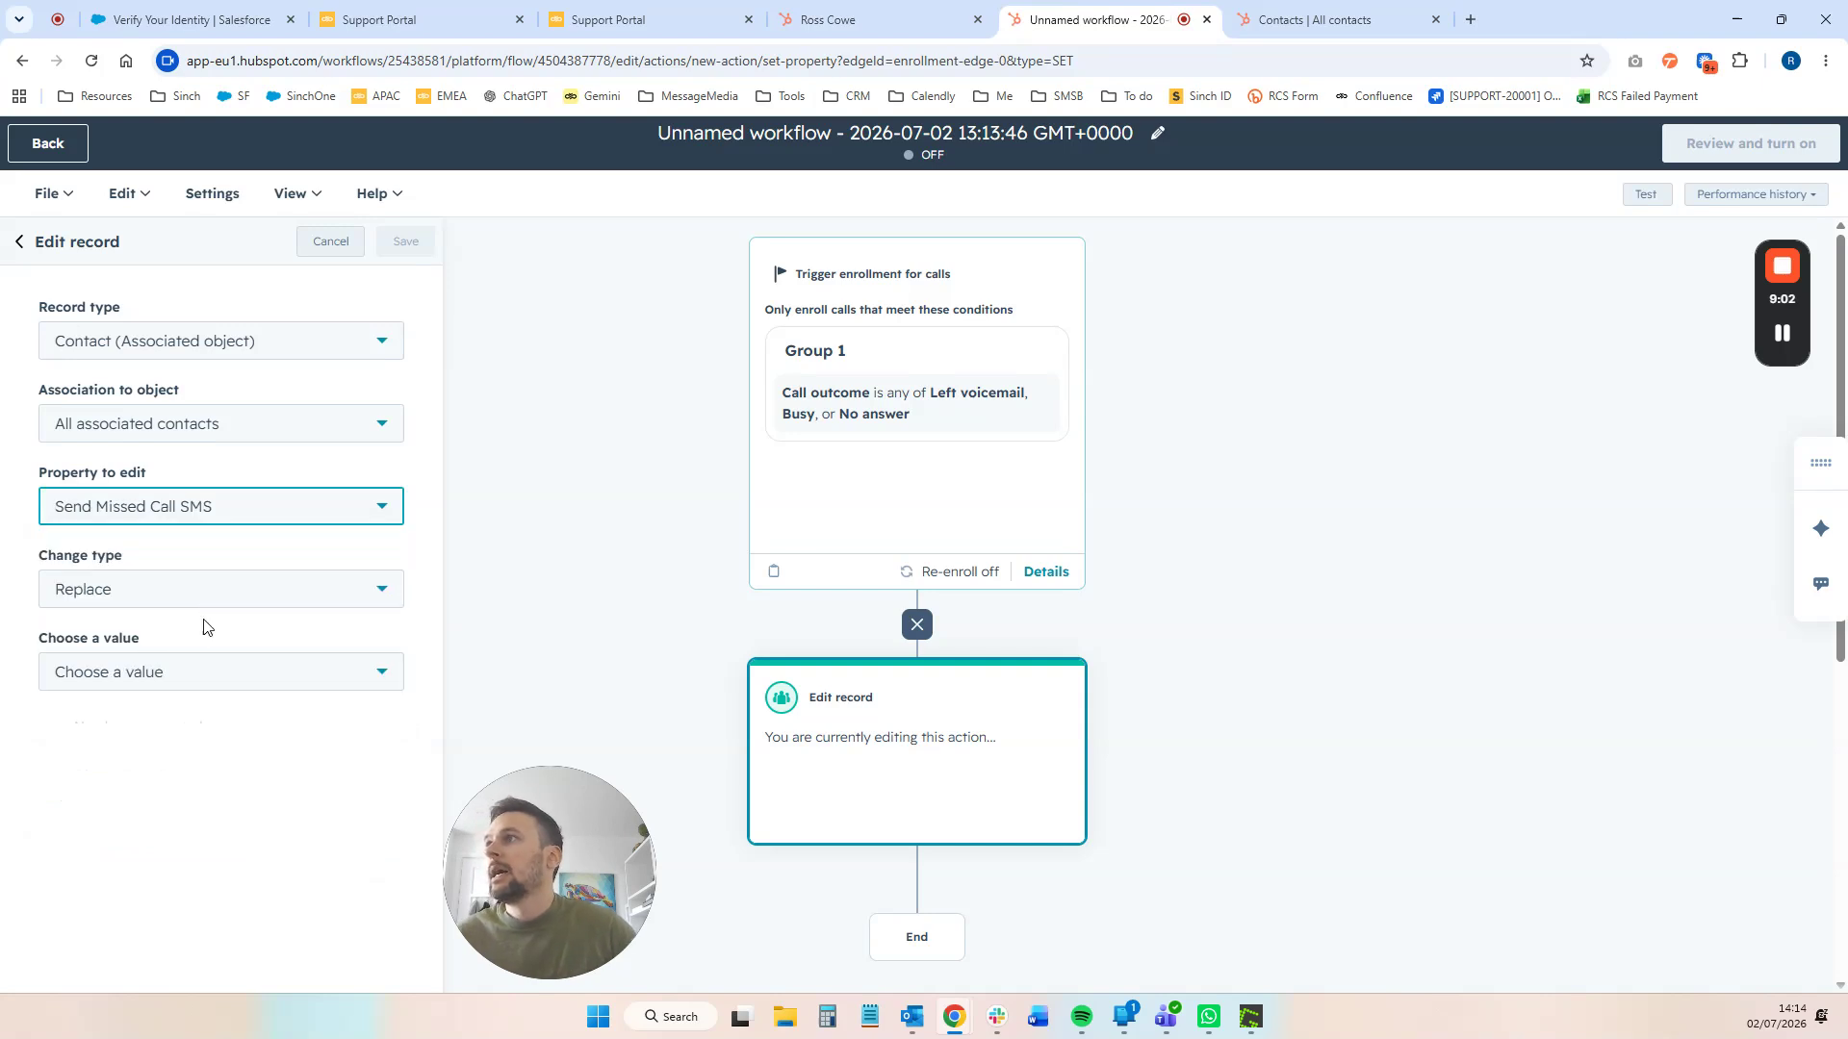
left_click(187, 681)
left_click(111, 760)
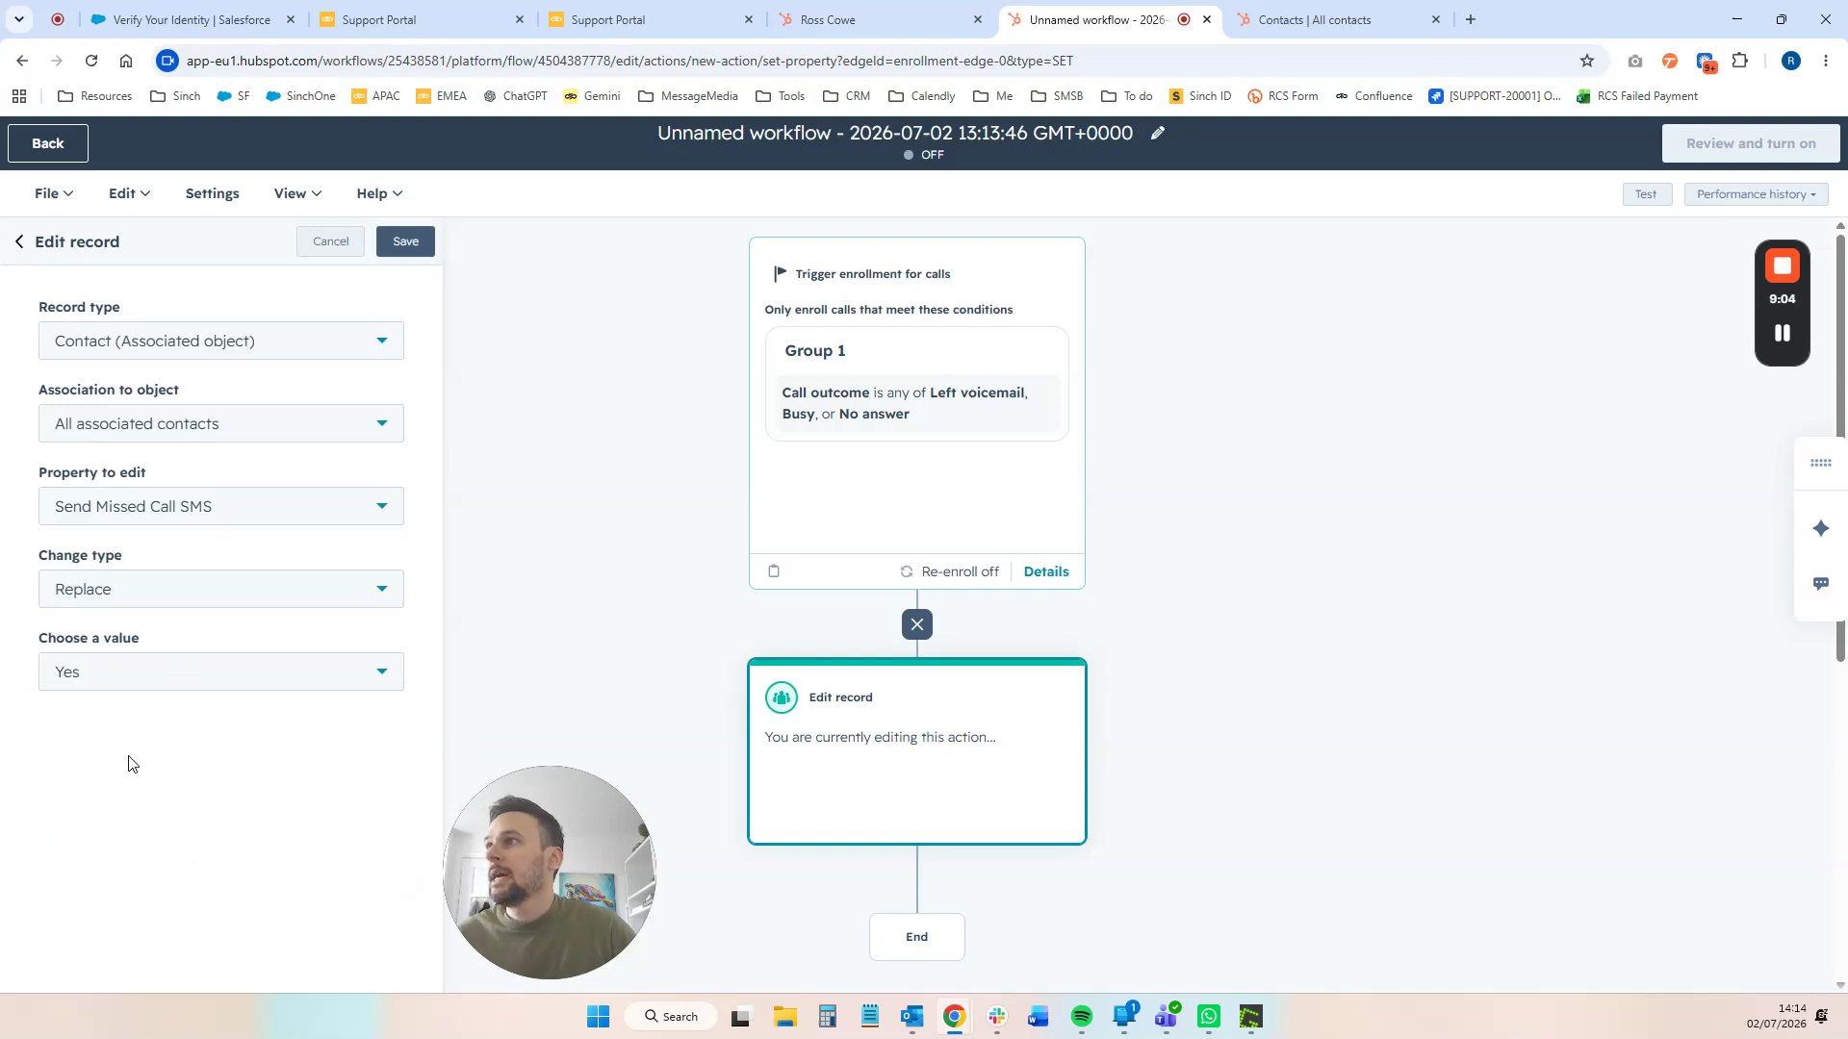
left_click(403, 243)
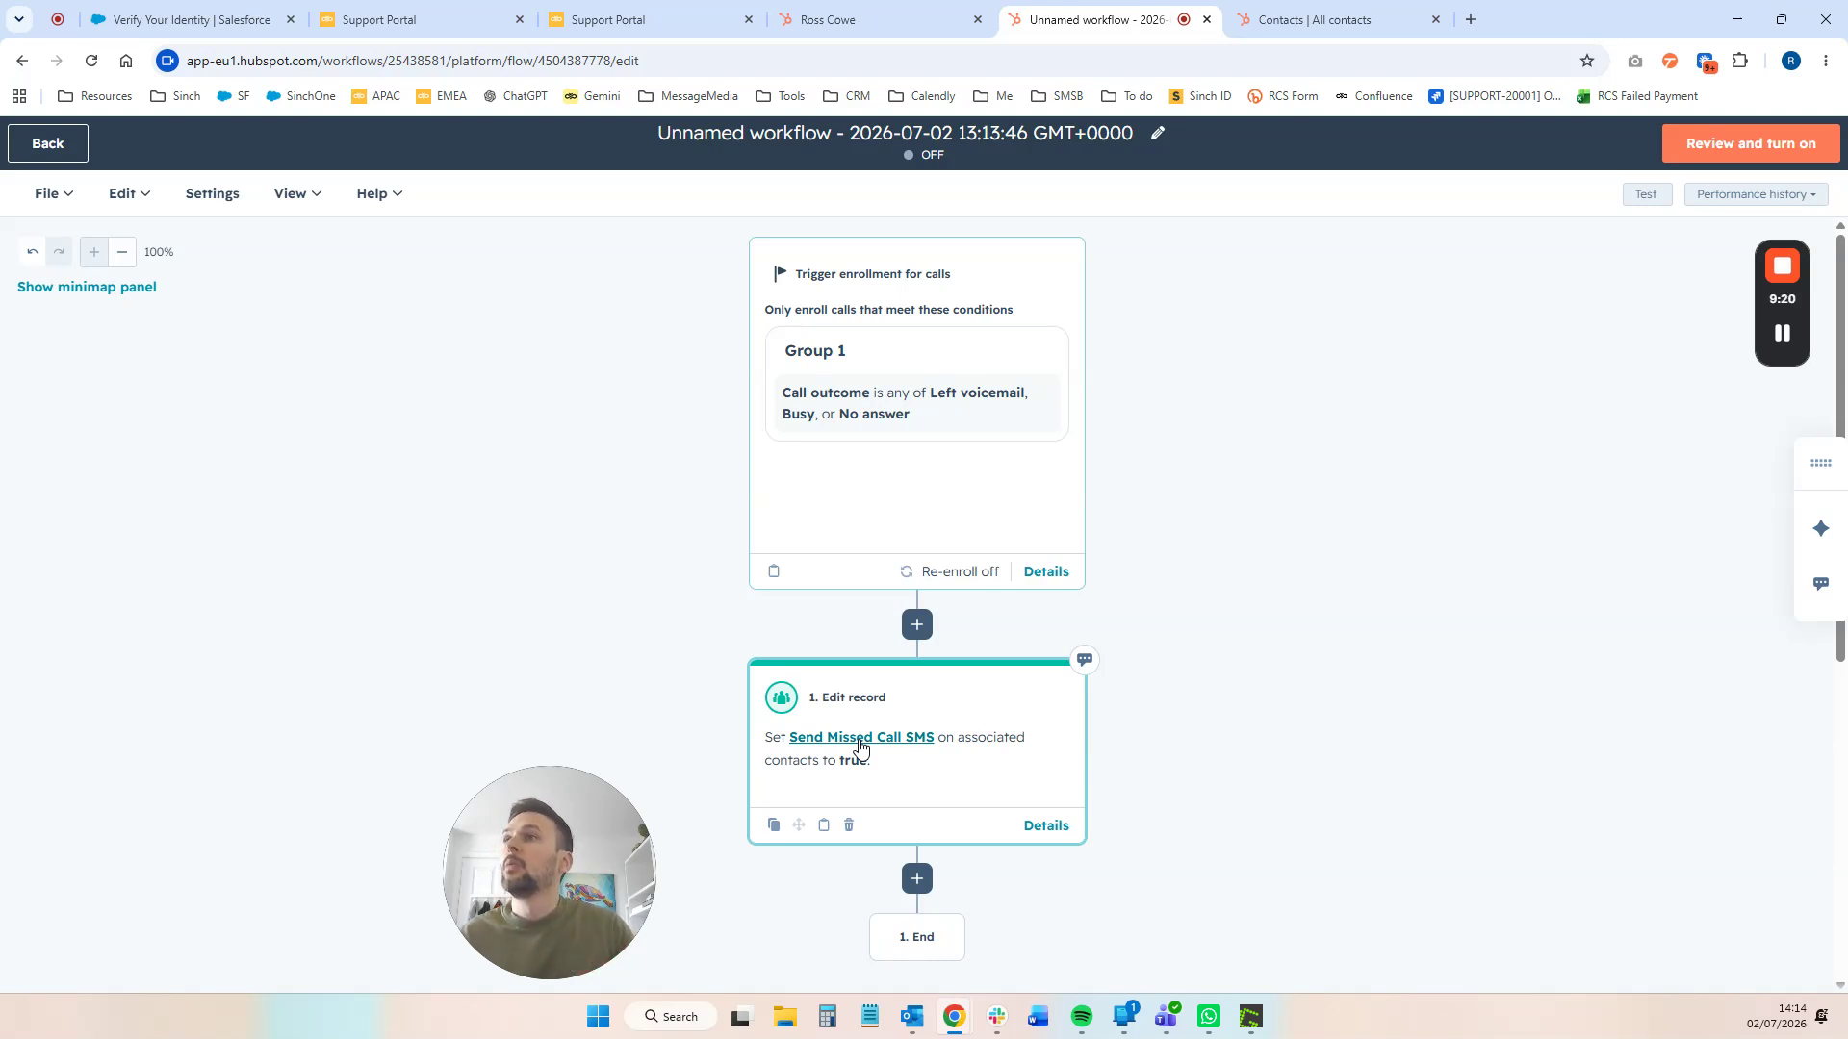
- Rename the workflow as "Missed Call Workflow - Trigger SMS" and save the name
left_click(1158, 133)
triple_click(895, 310)
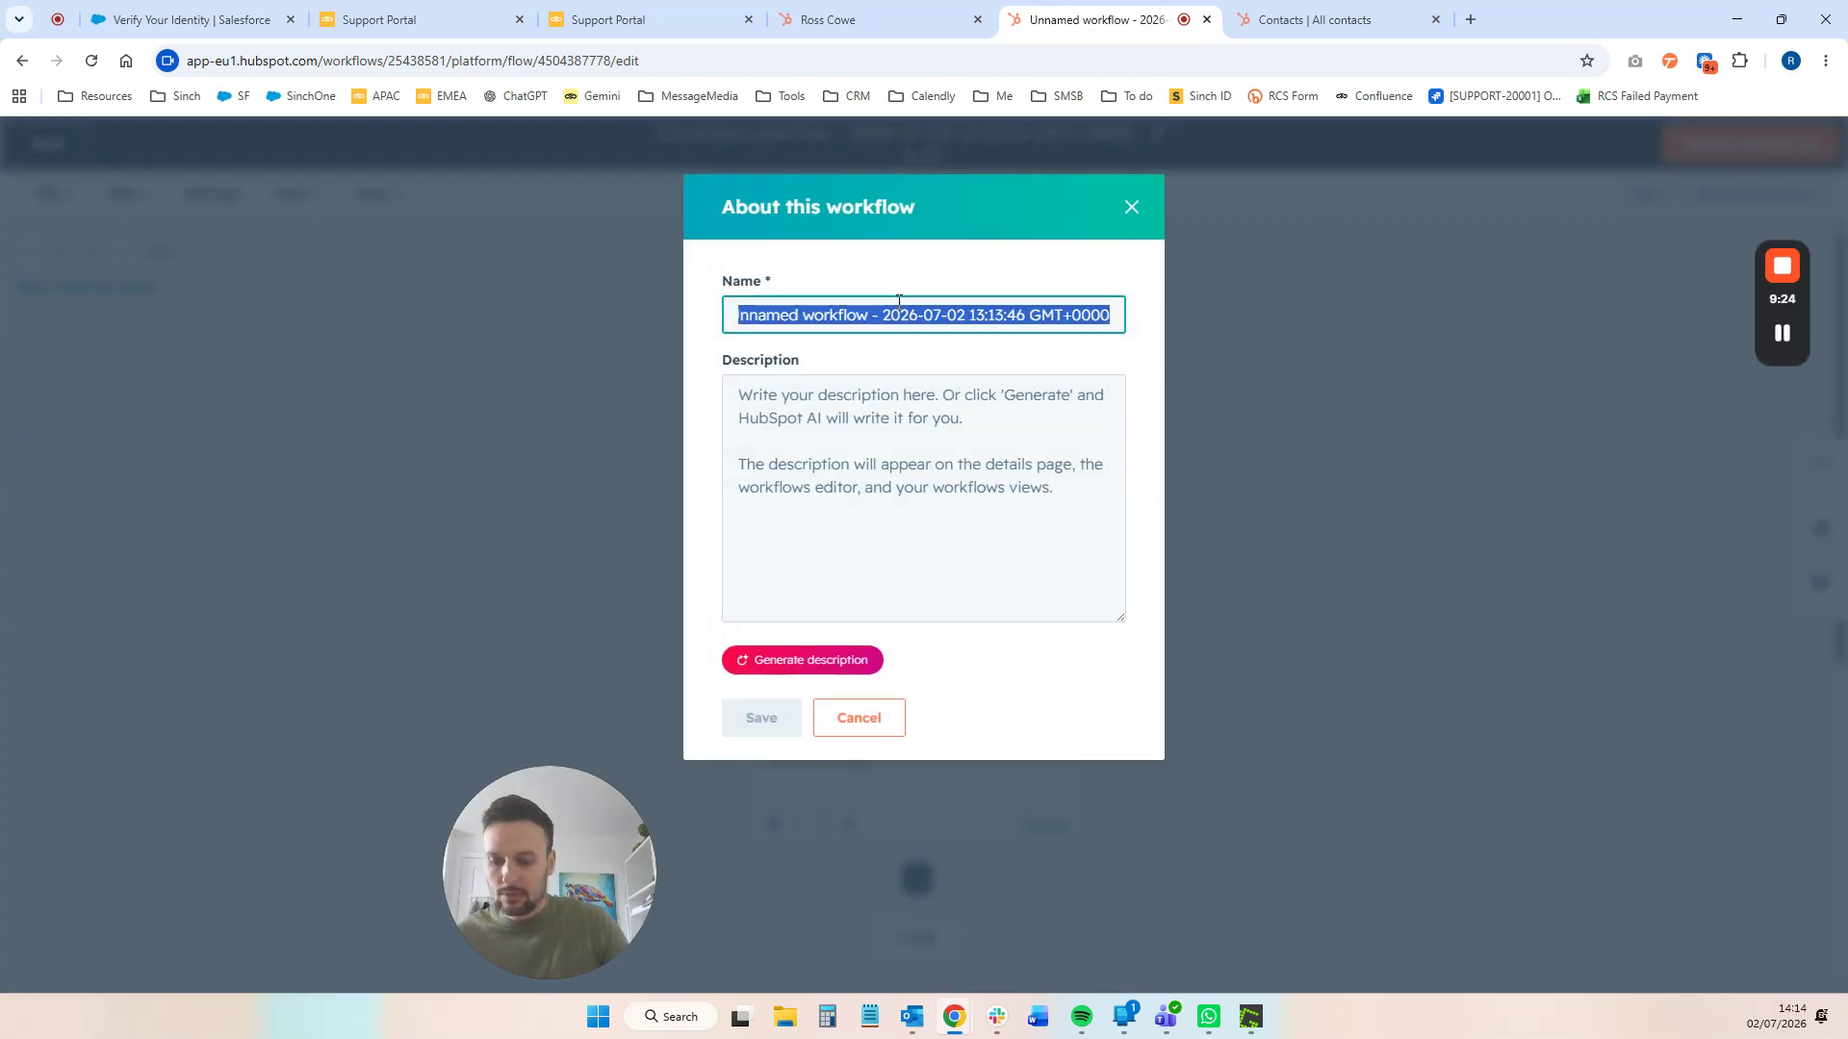
type("Mis")
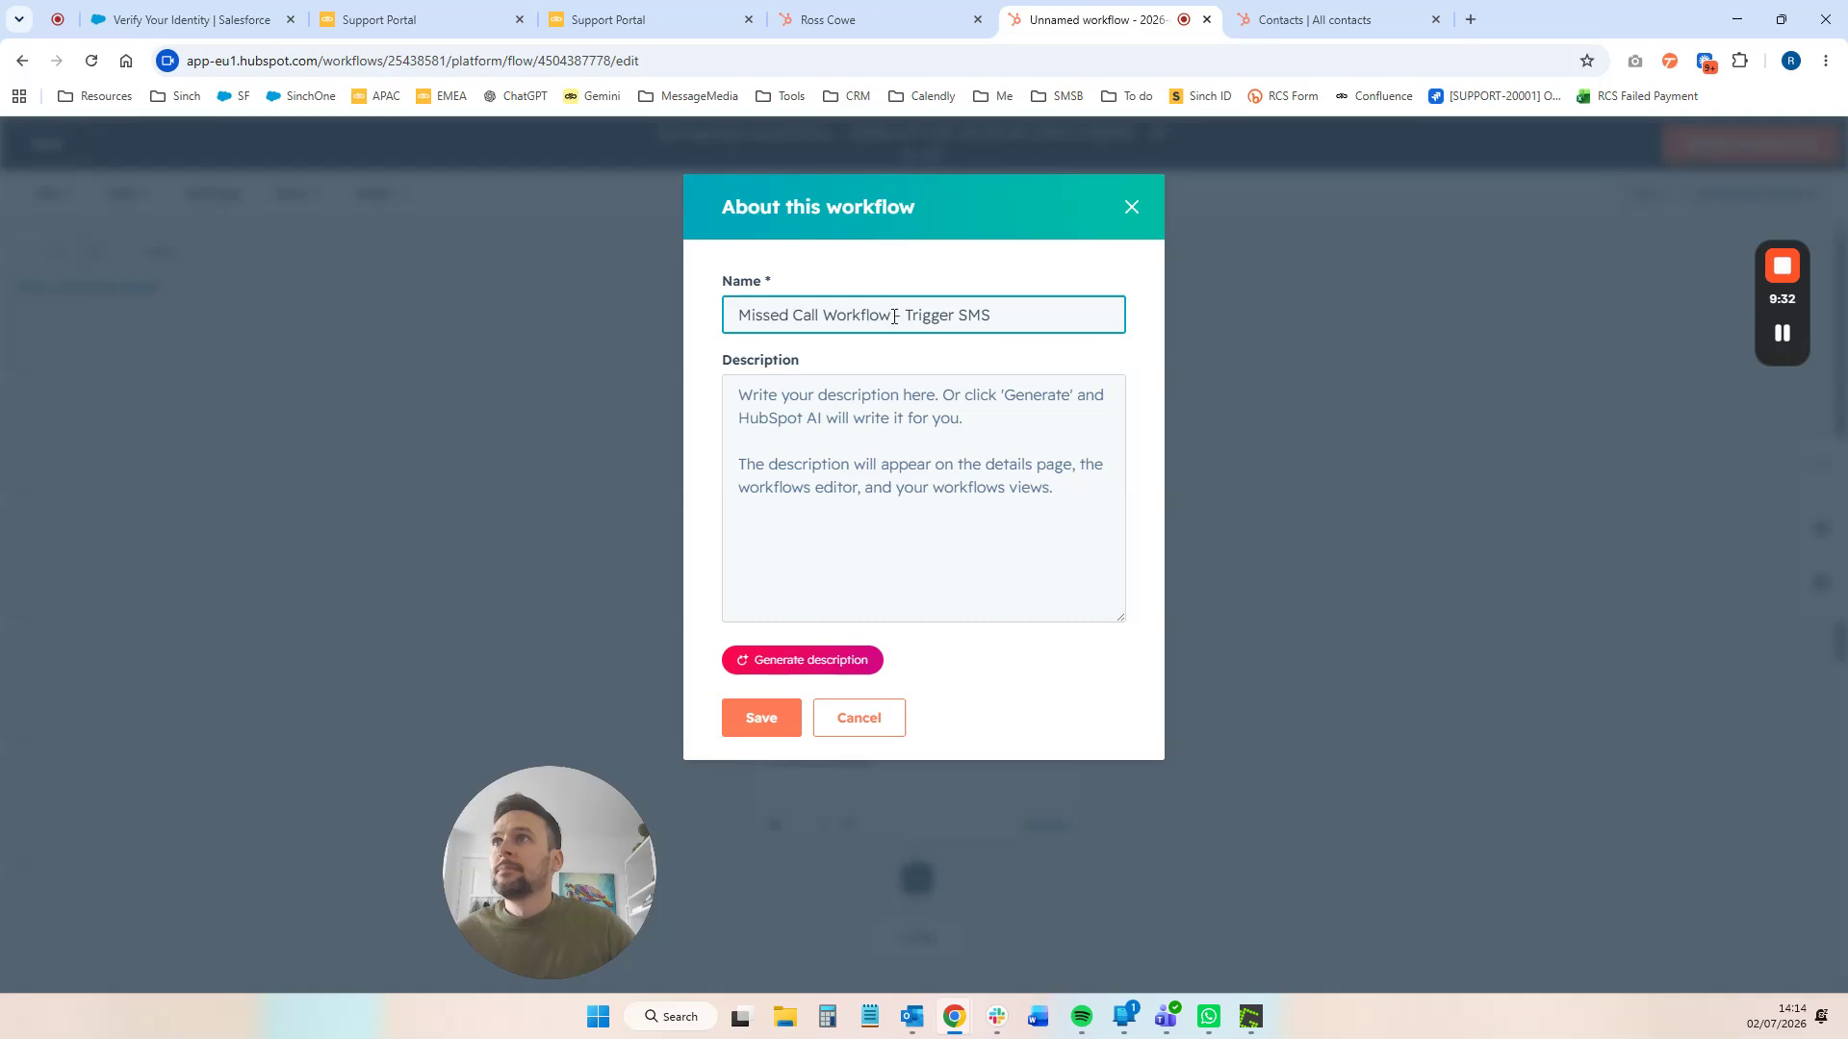
left_click(741, 709)
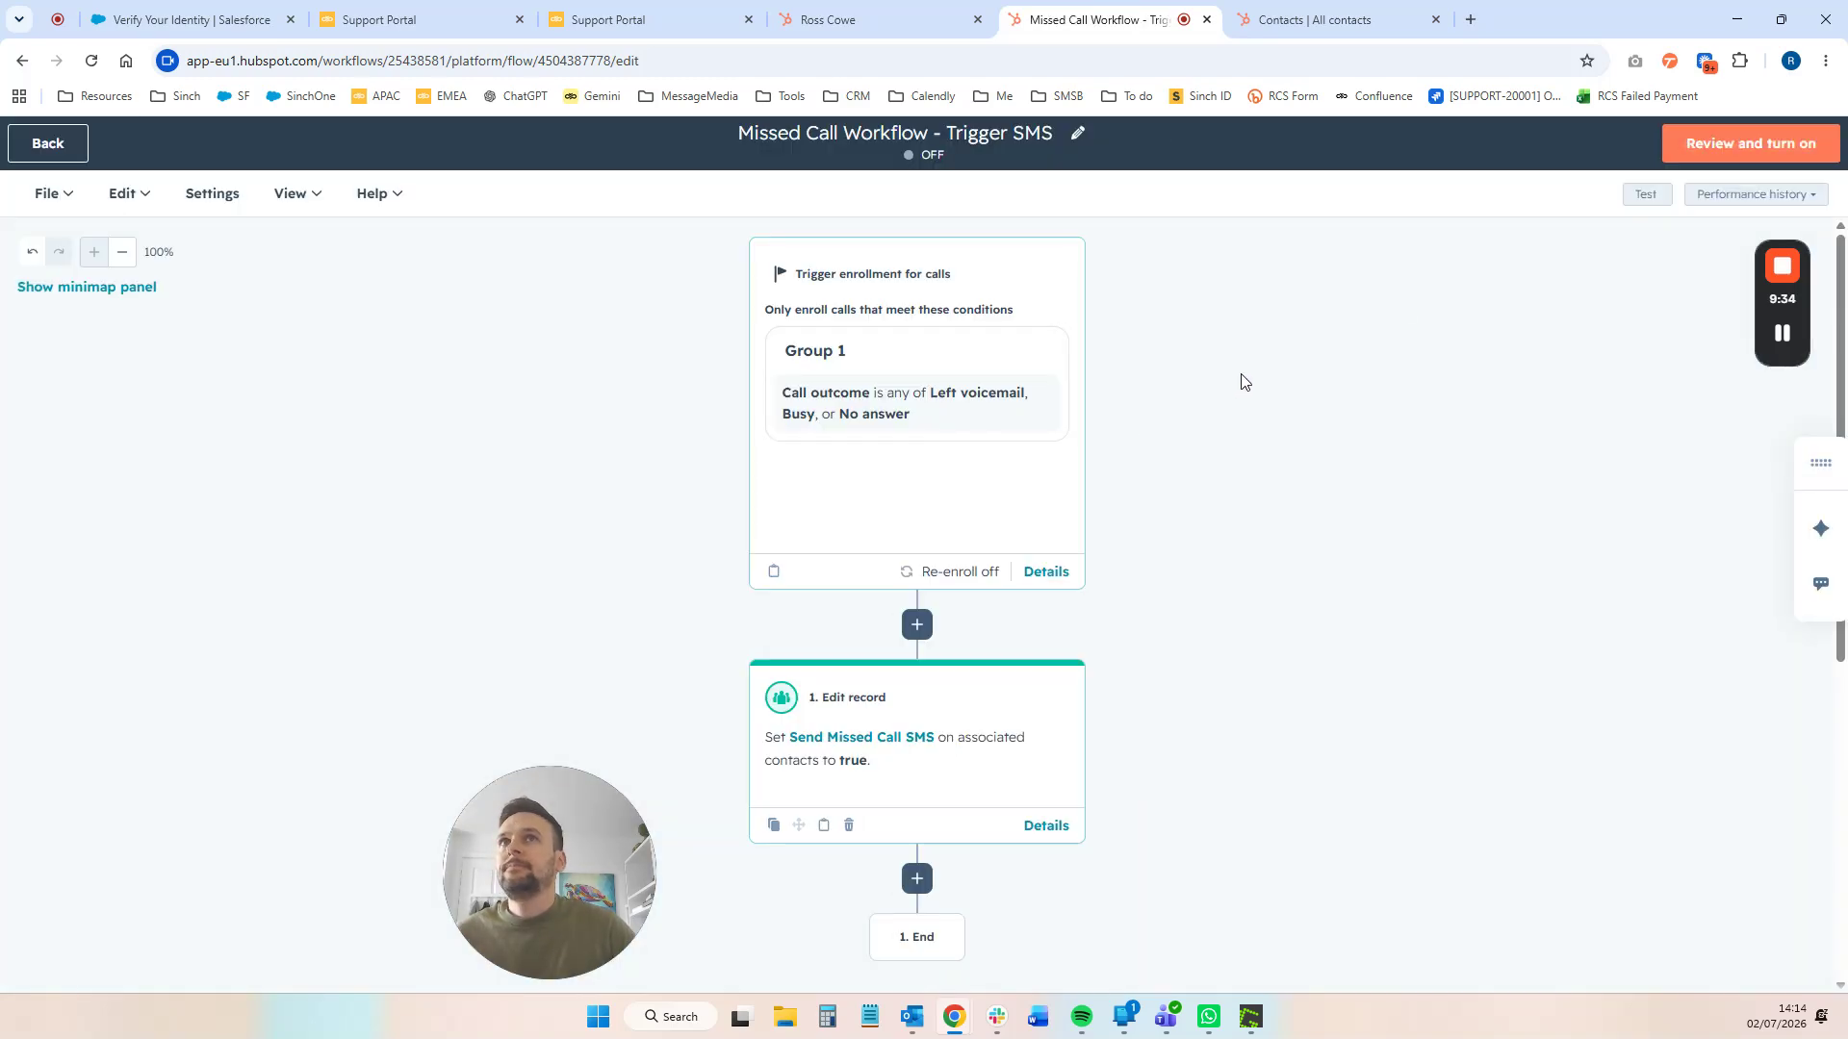
- Review the workflow, choose to enroll only calls that meet the criteria after it is turned on, skip the remaining review, and turn it on
left_click(1711, 151)
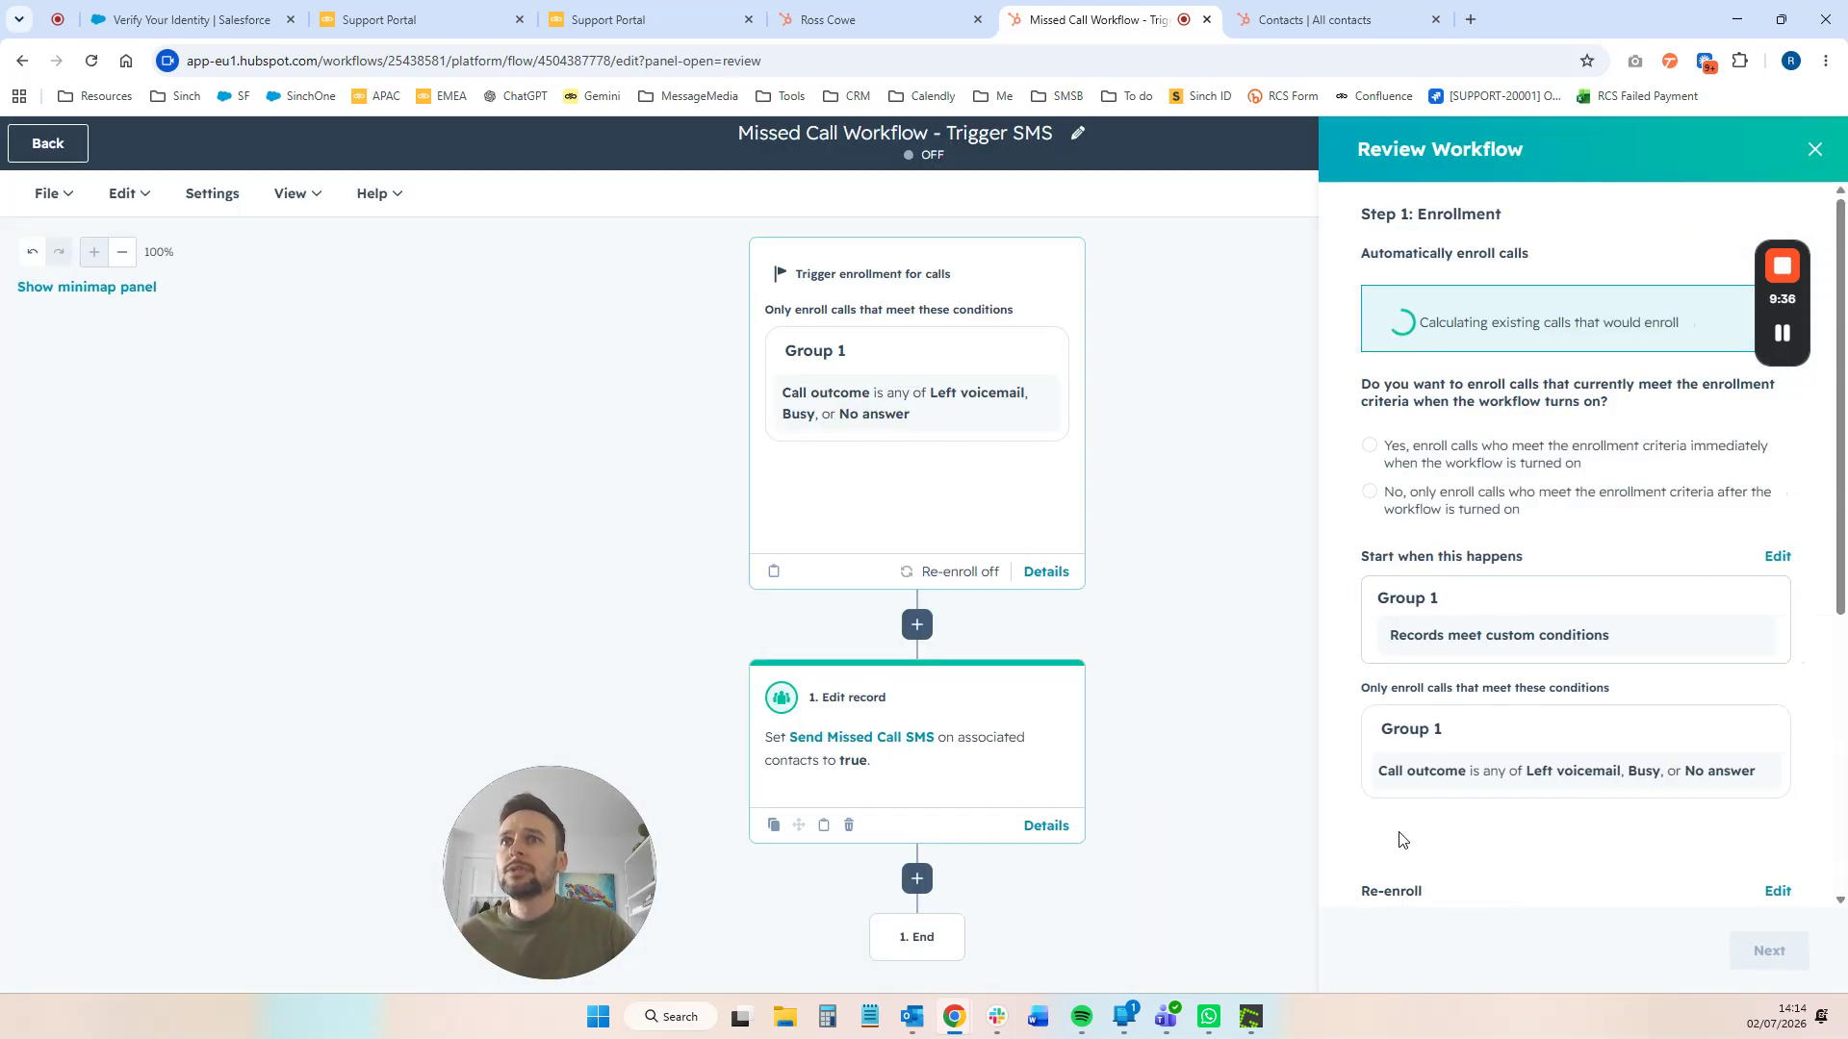
left_click(1397, 508)
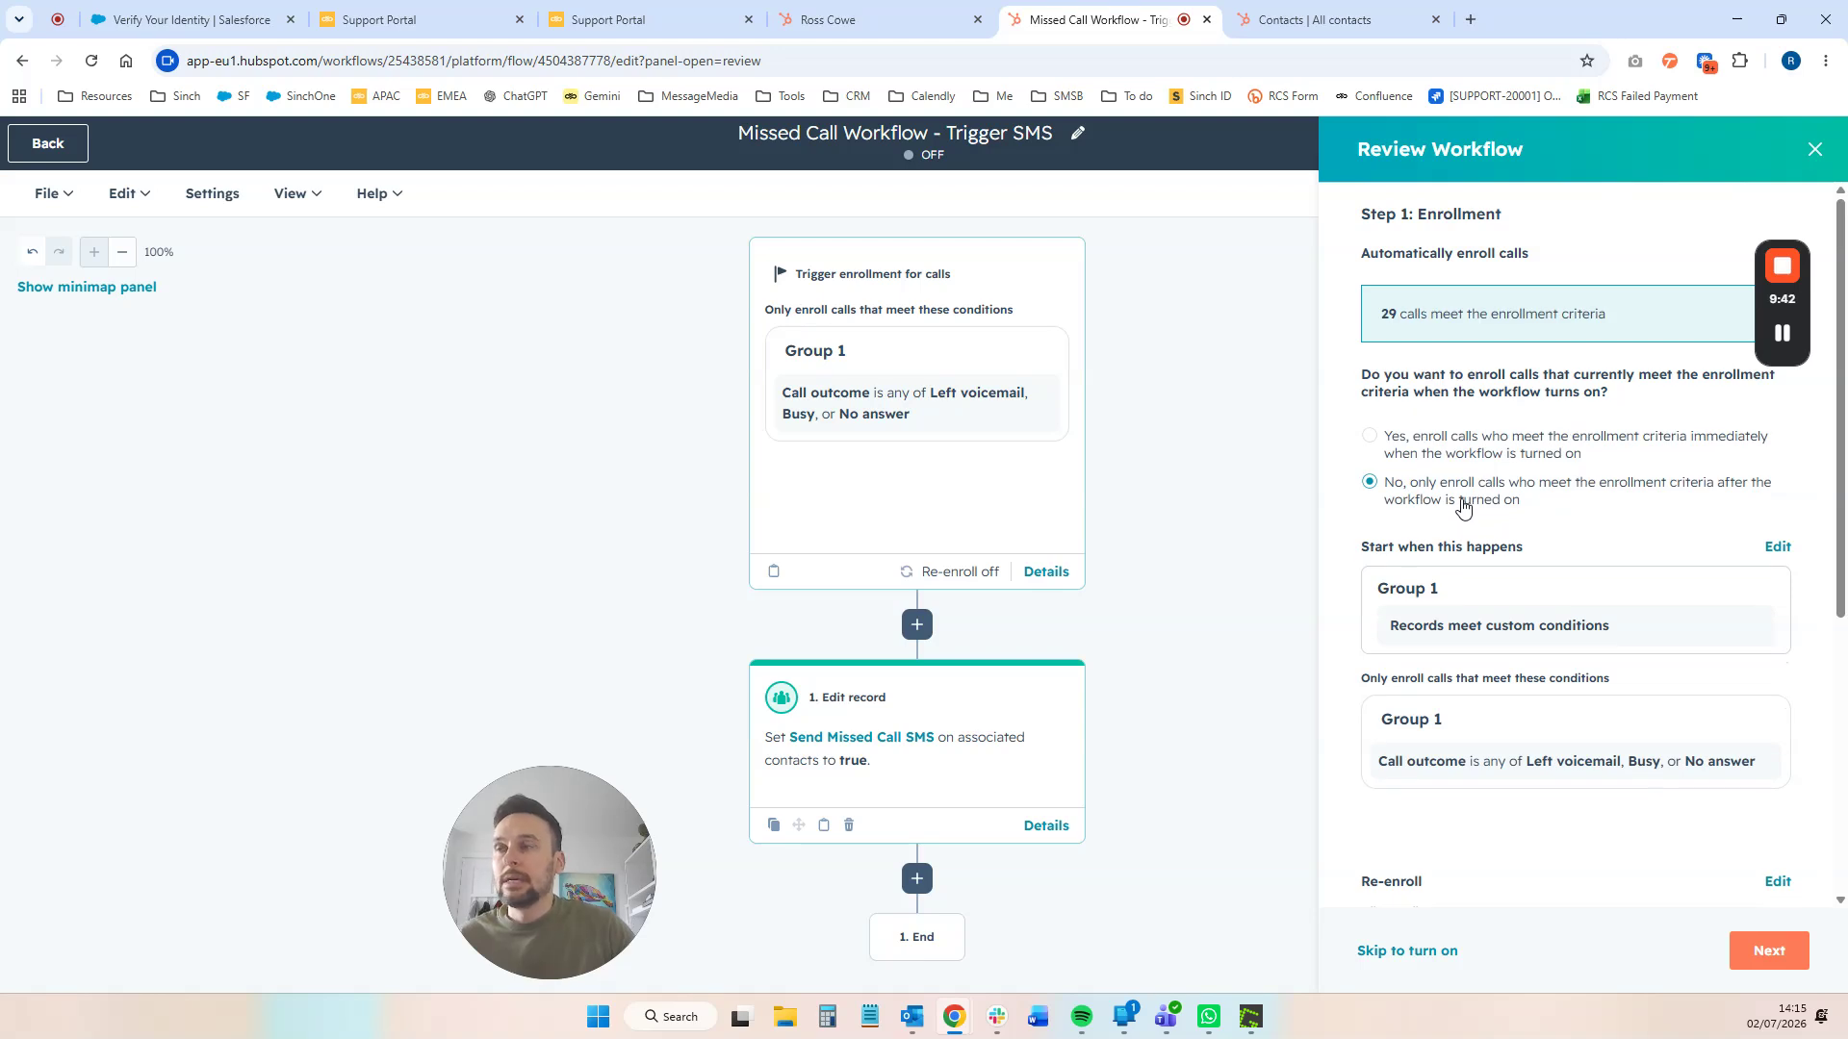
scroll(1461, 507, "down", 1)
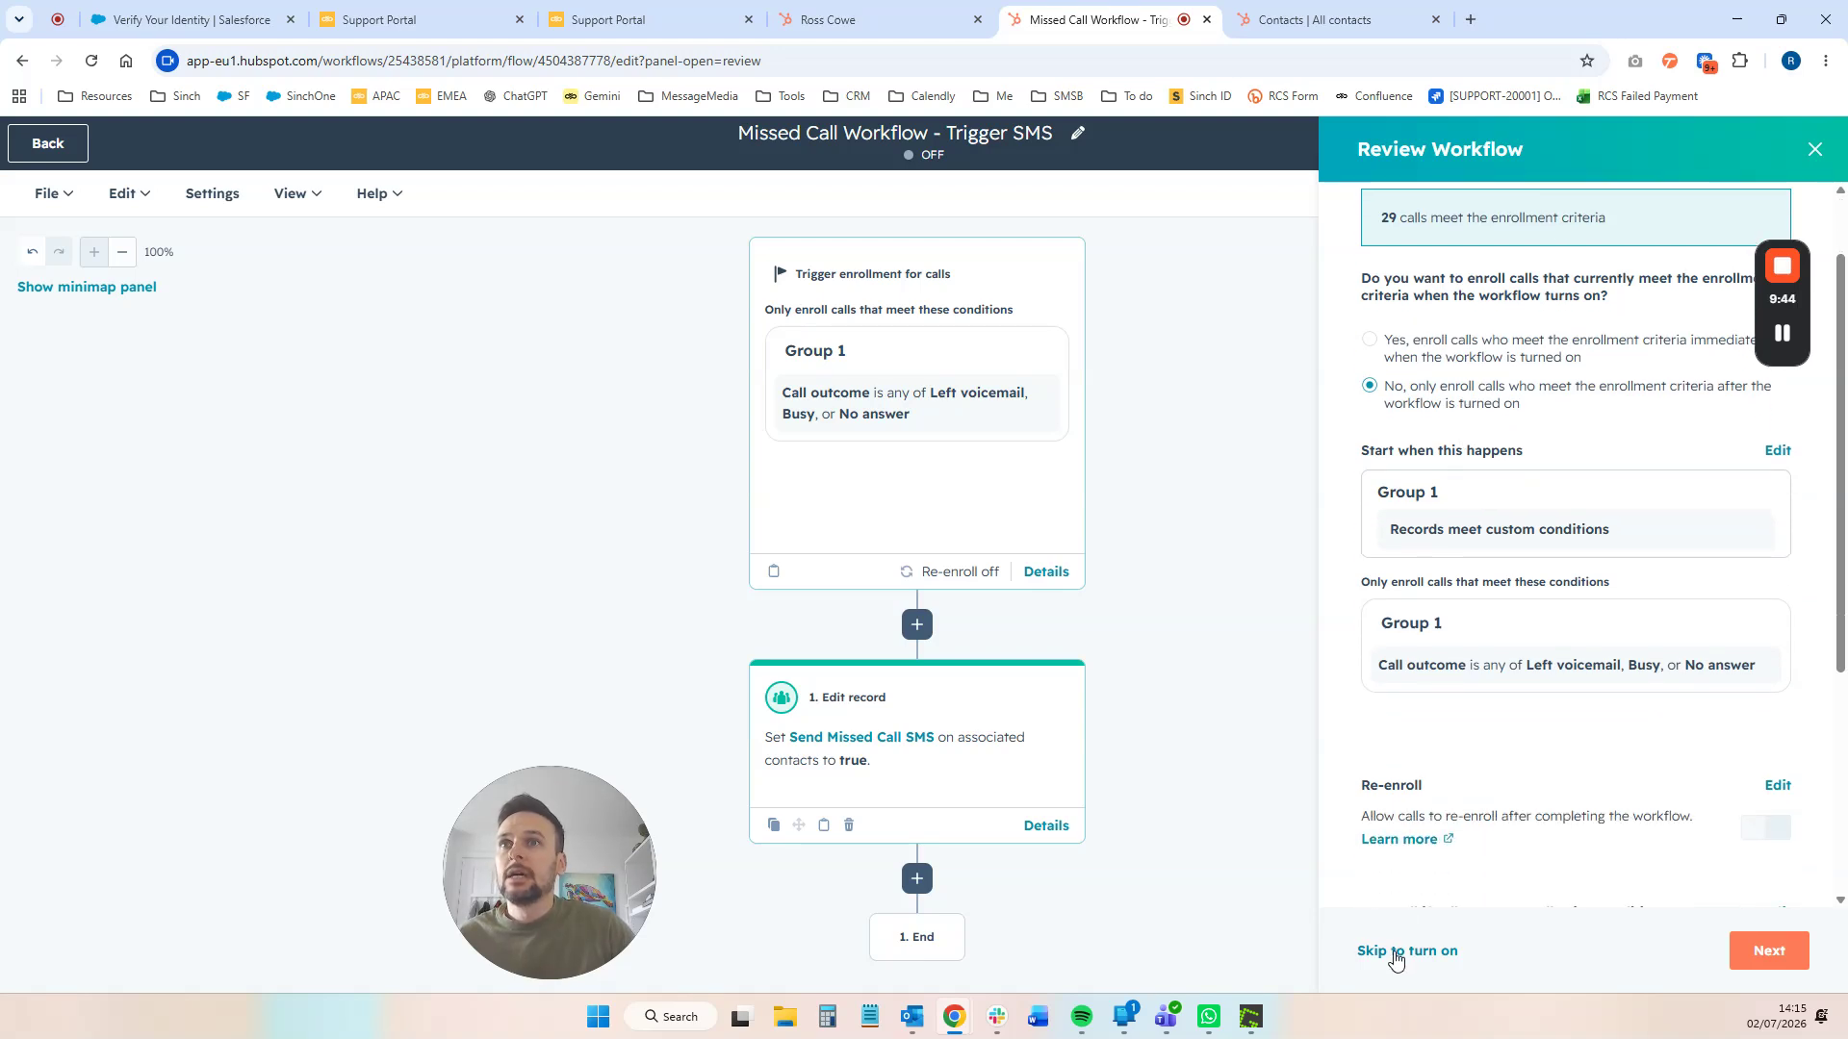
left_click(1396, 953)
left_click(1694, 951)
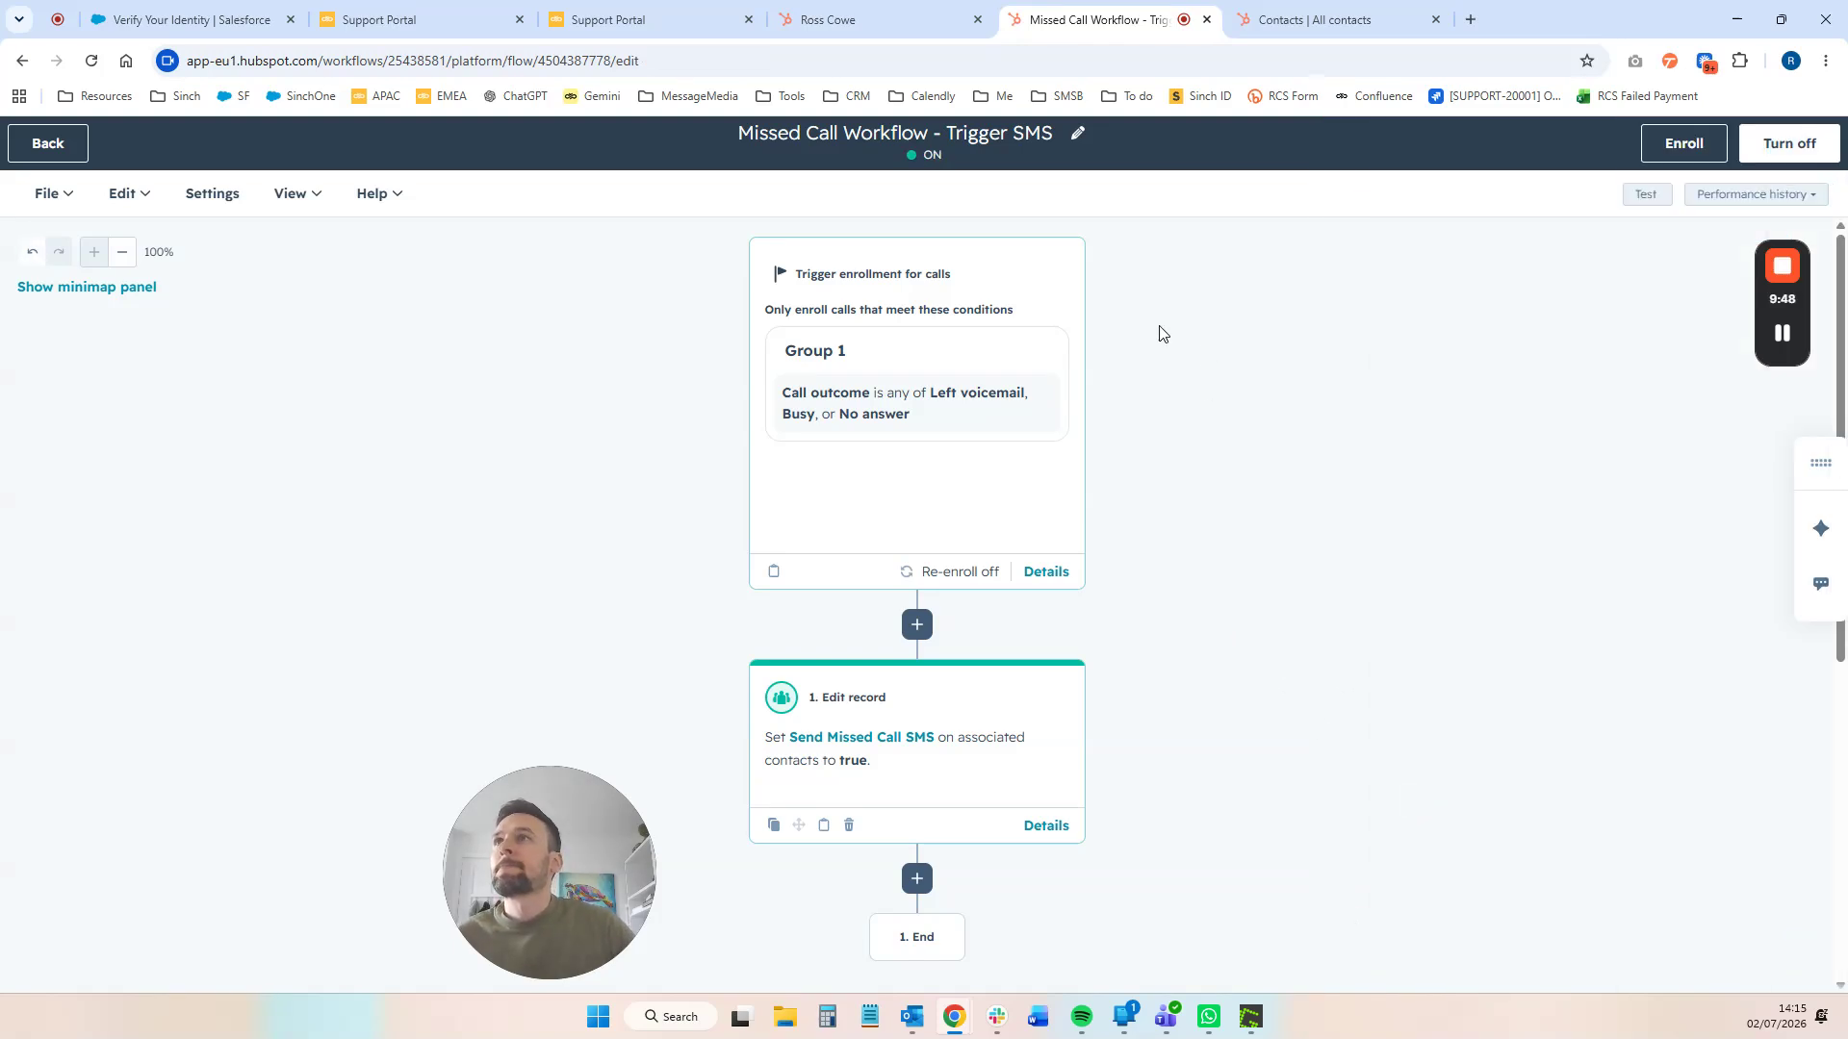
- Leave the workflow editor and open the record of the Sinch test contact marked Birthday Discount and Opted In from the CRM contacts list
left_click(48, 144)
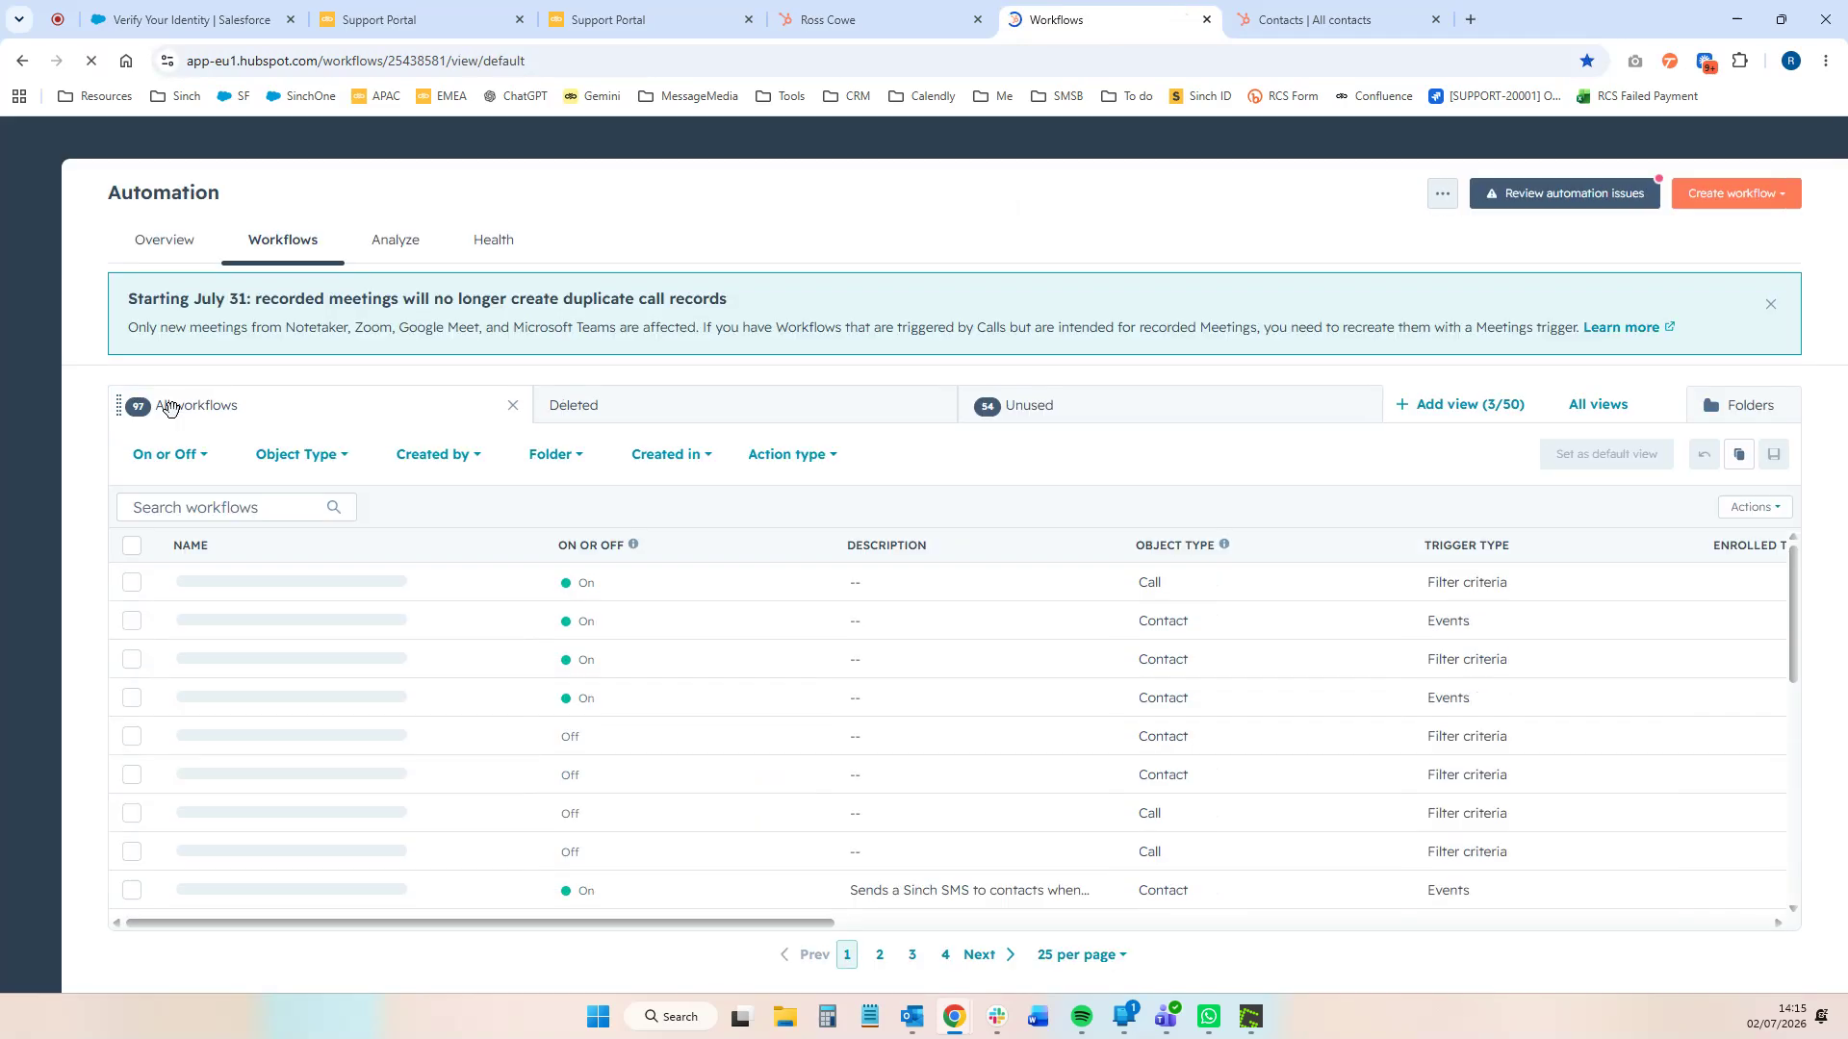
mouse_move(30, 265)
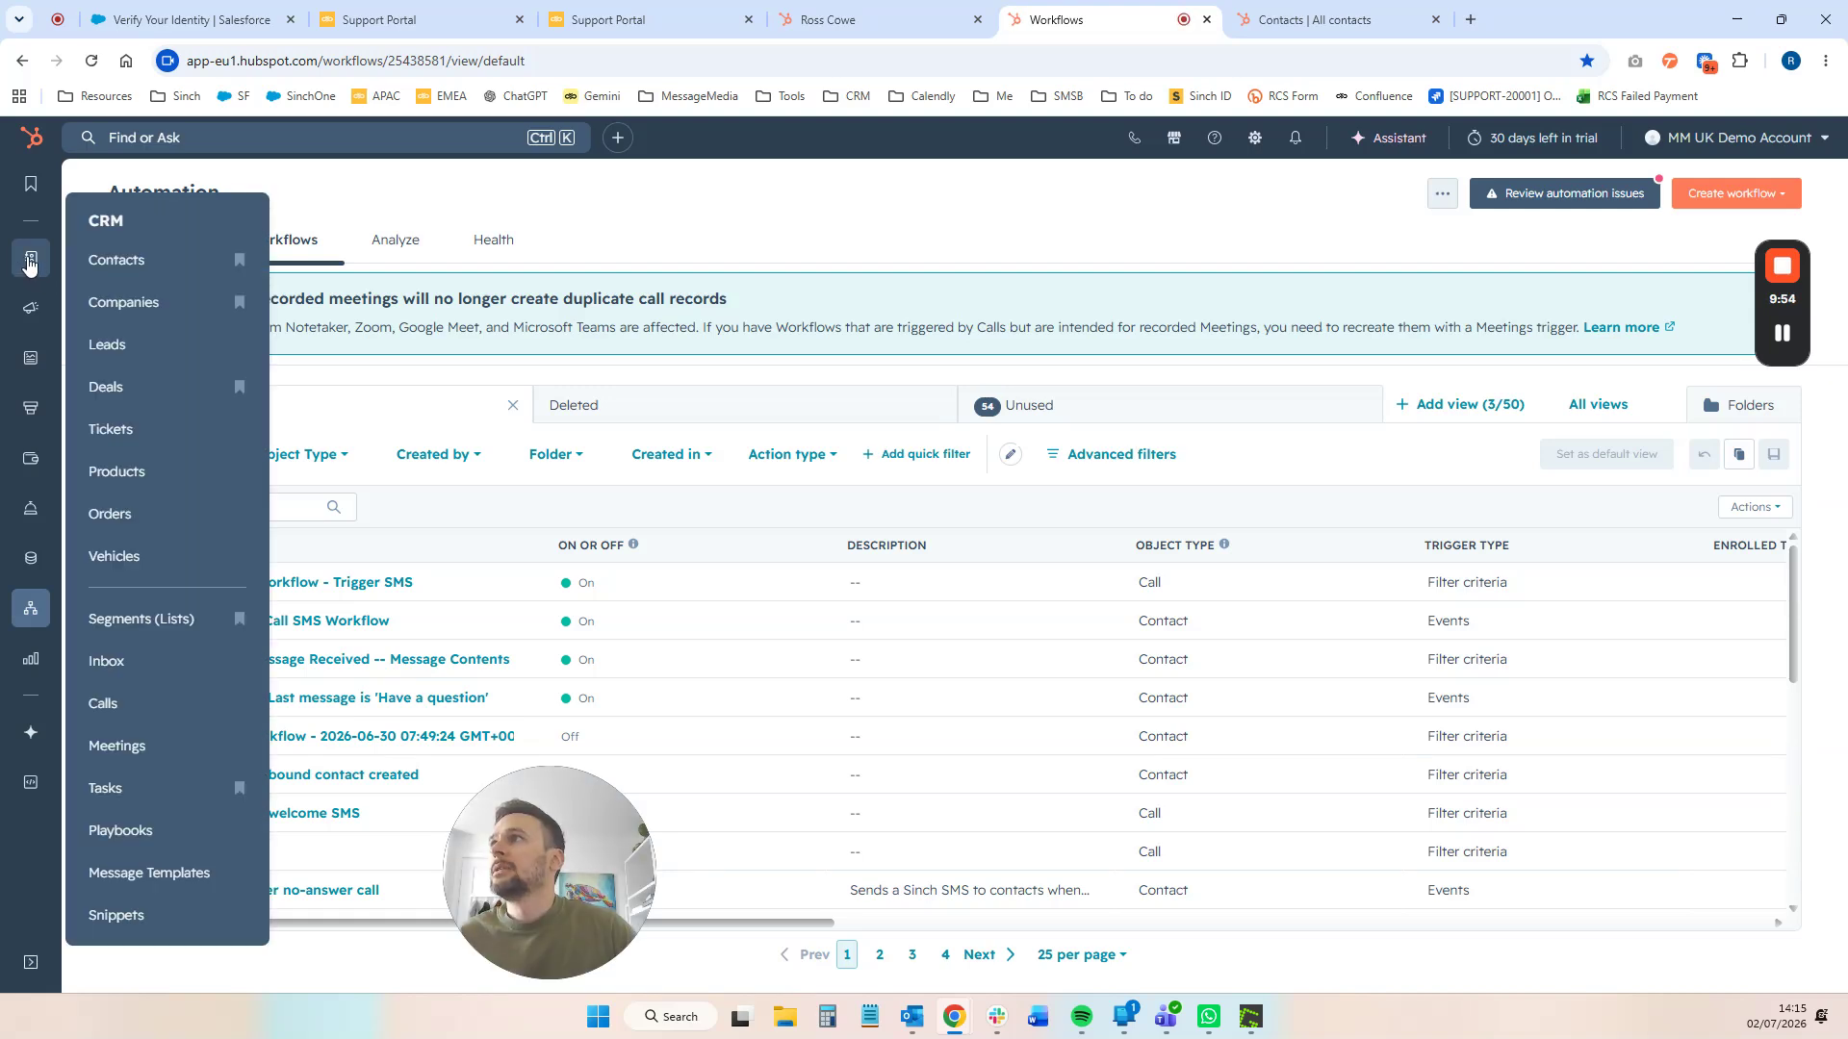
left_click(116, 260)
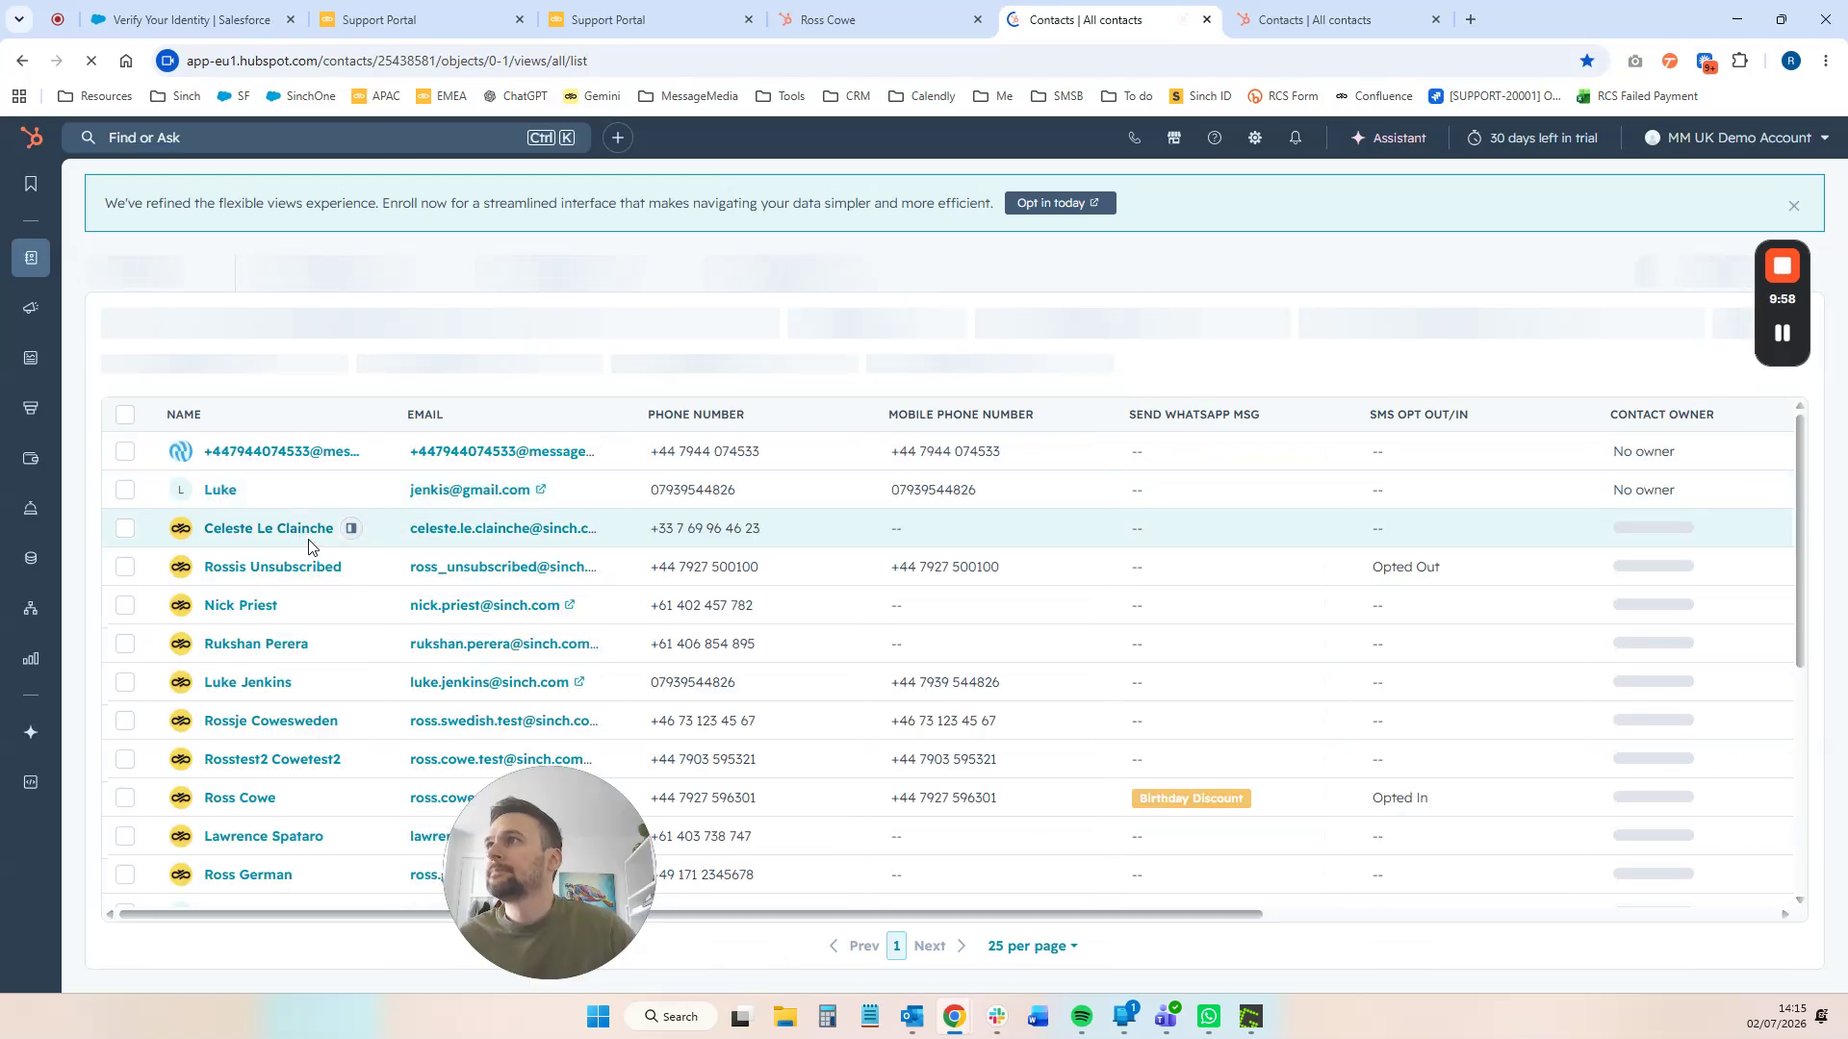
left_click(235, 799)
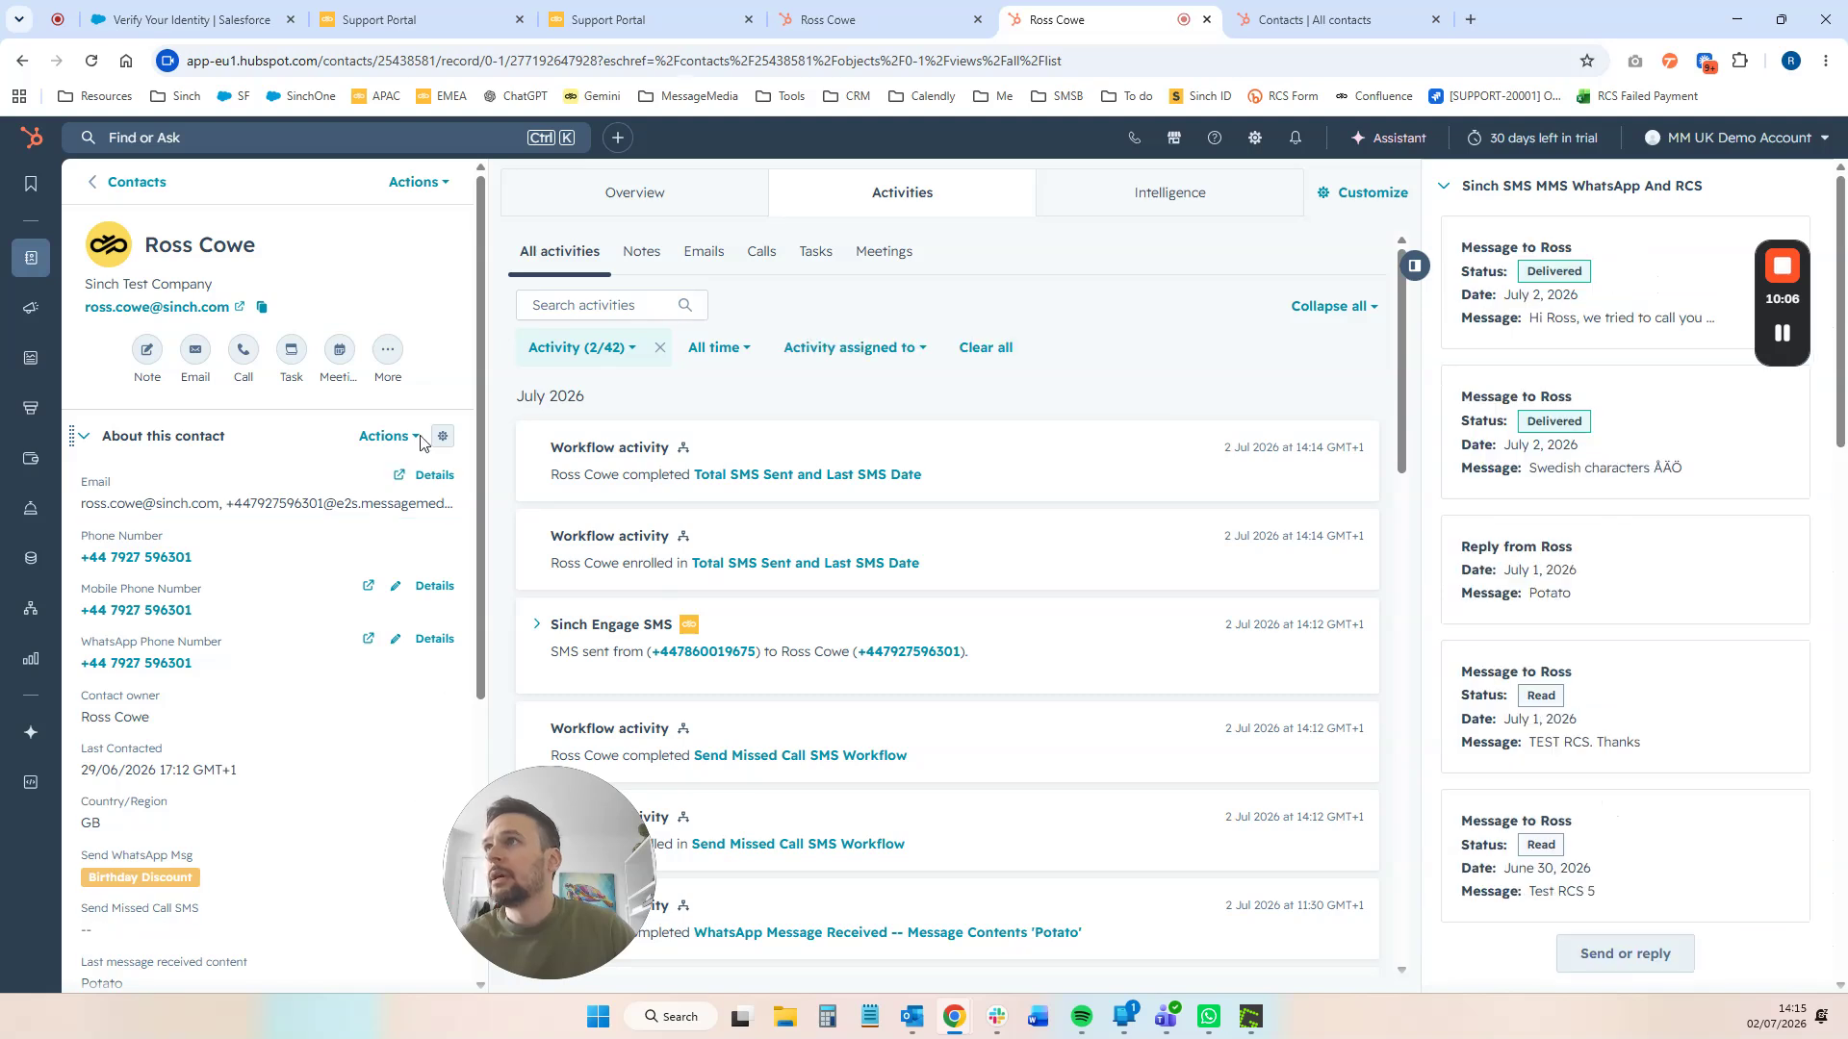
- Start logging a call on the contact with the outcome No answer and the direction Outbound
left_click(388, 350)
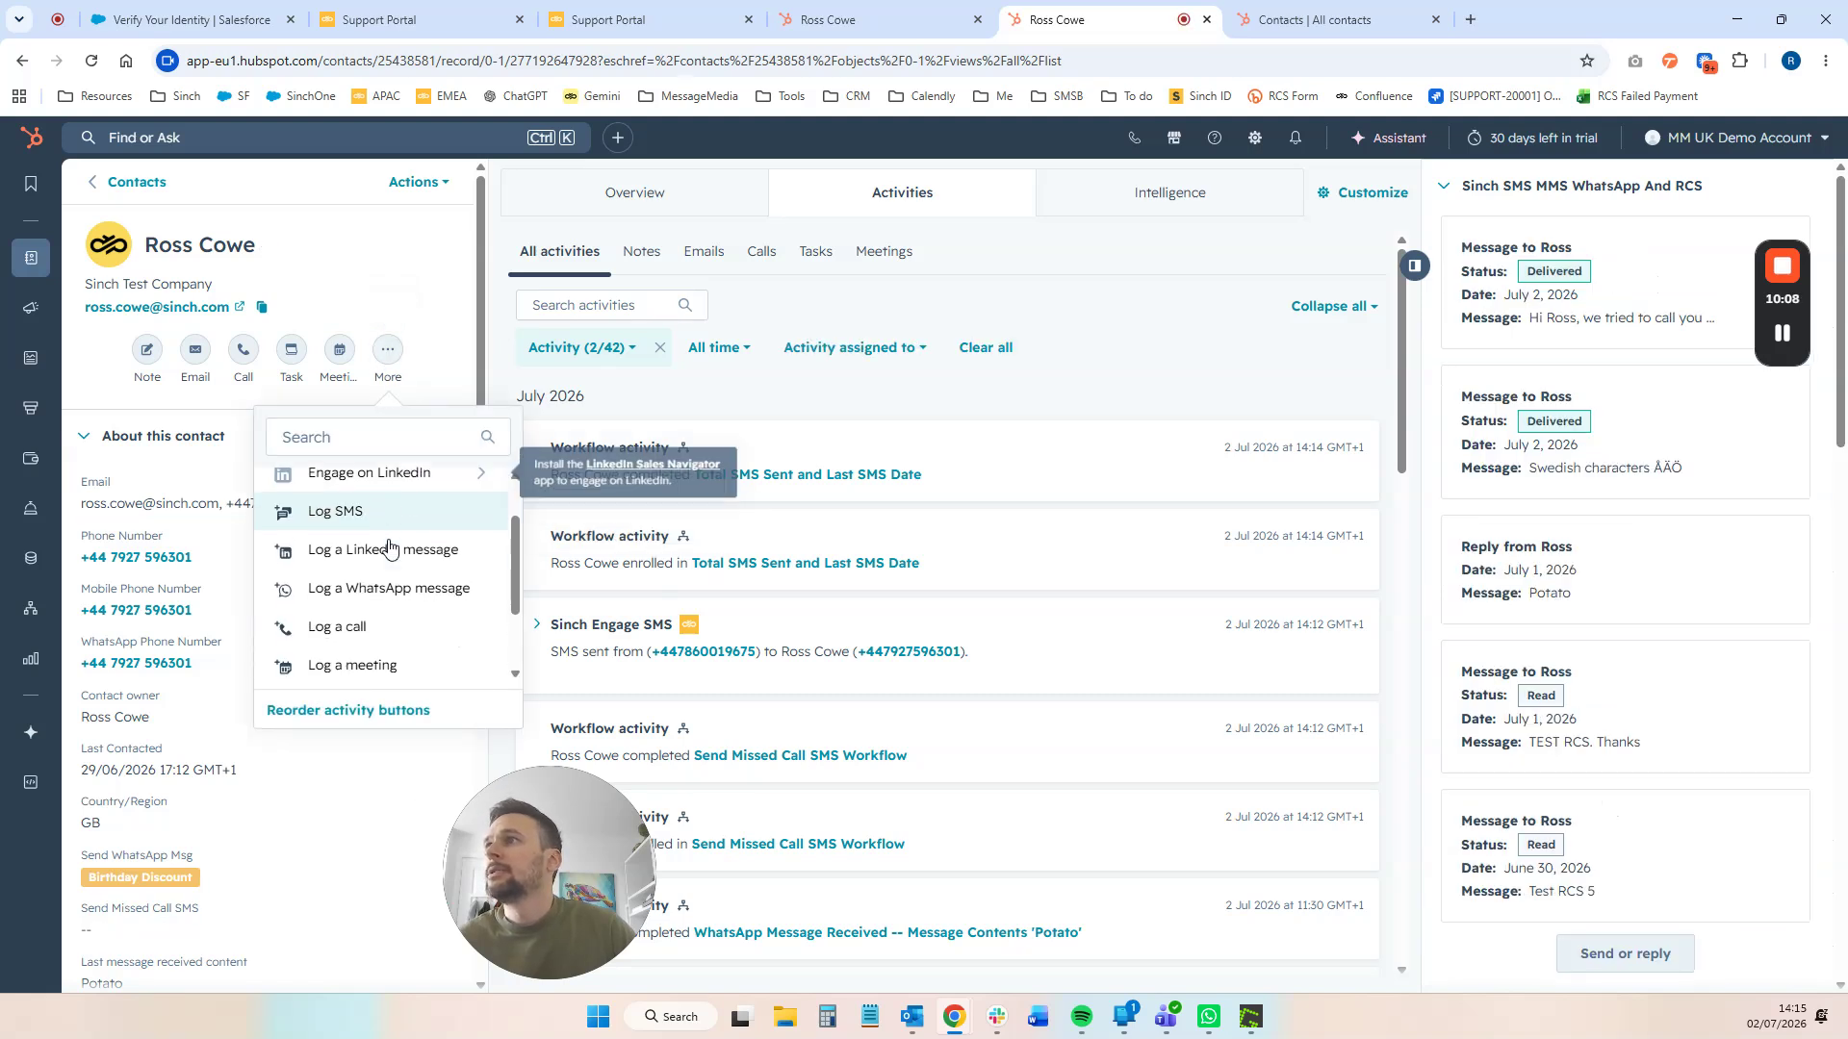
scroll(375, 568, "down", 1)
left_click(344, 589)
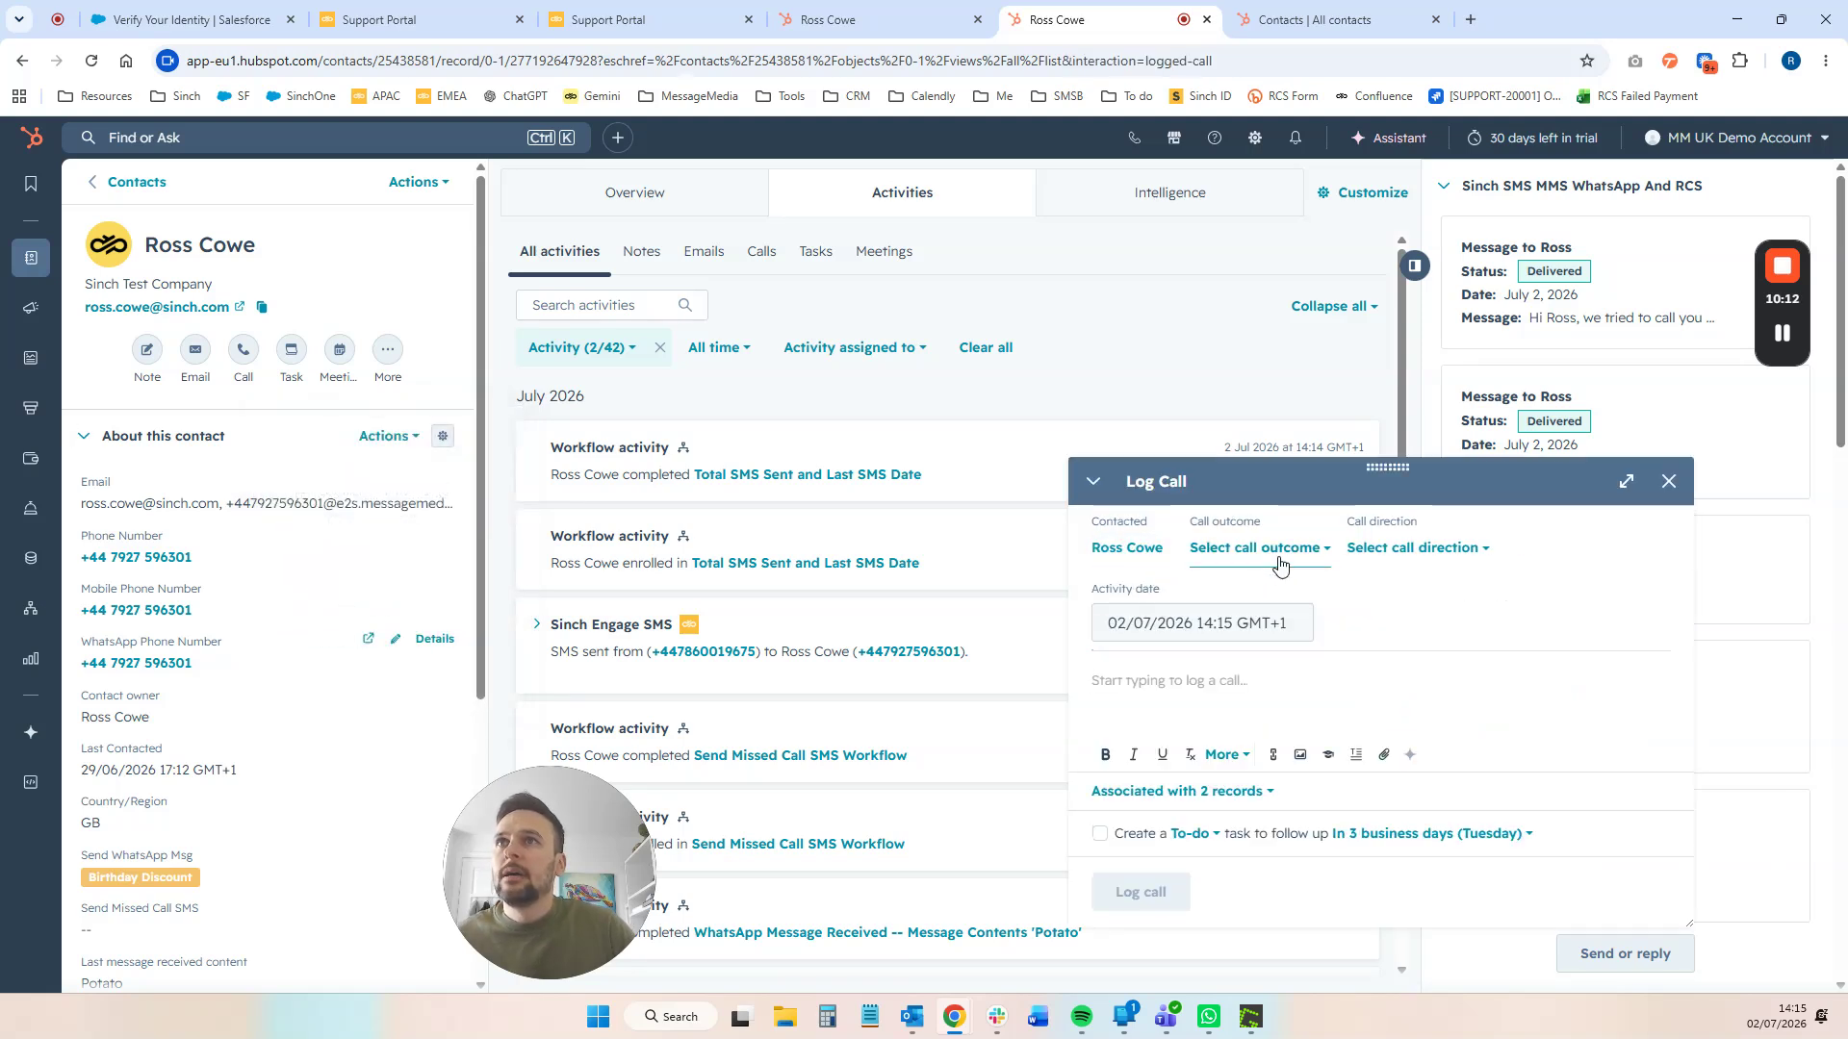
left_click(1266, 566)
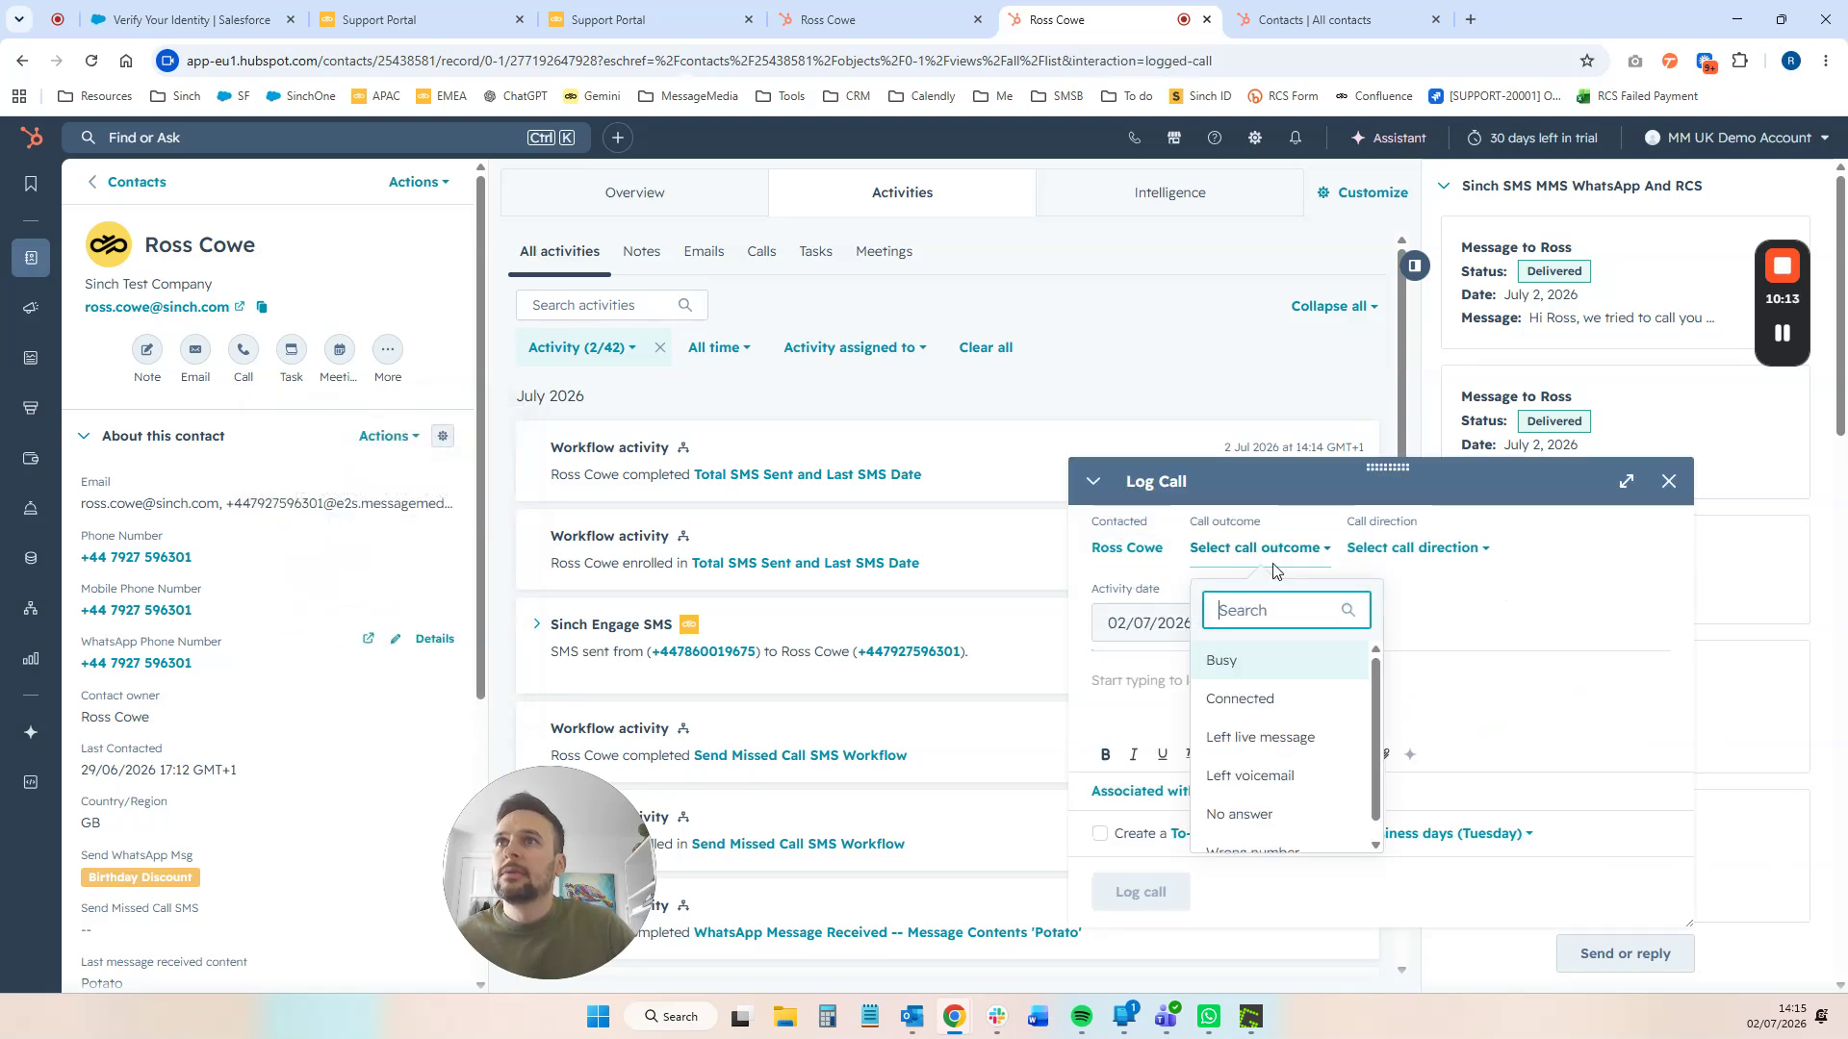
left_click(1239, 814)
left_click(1378, 584)
left_click(1336, 682)
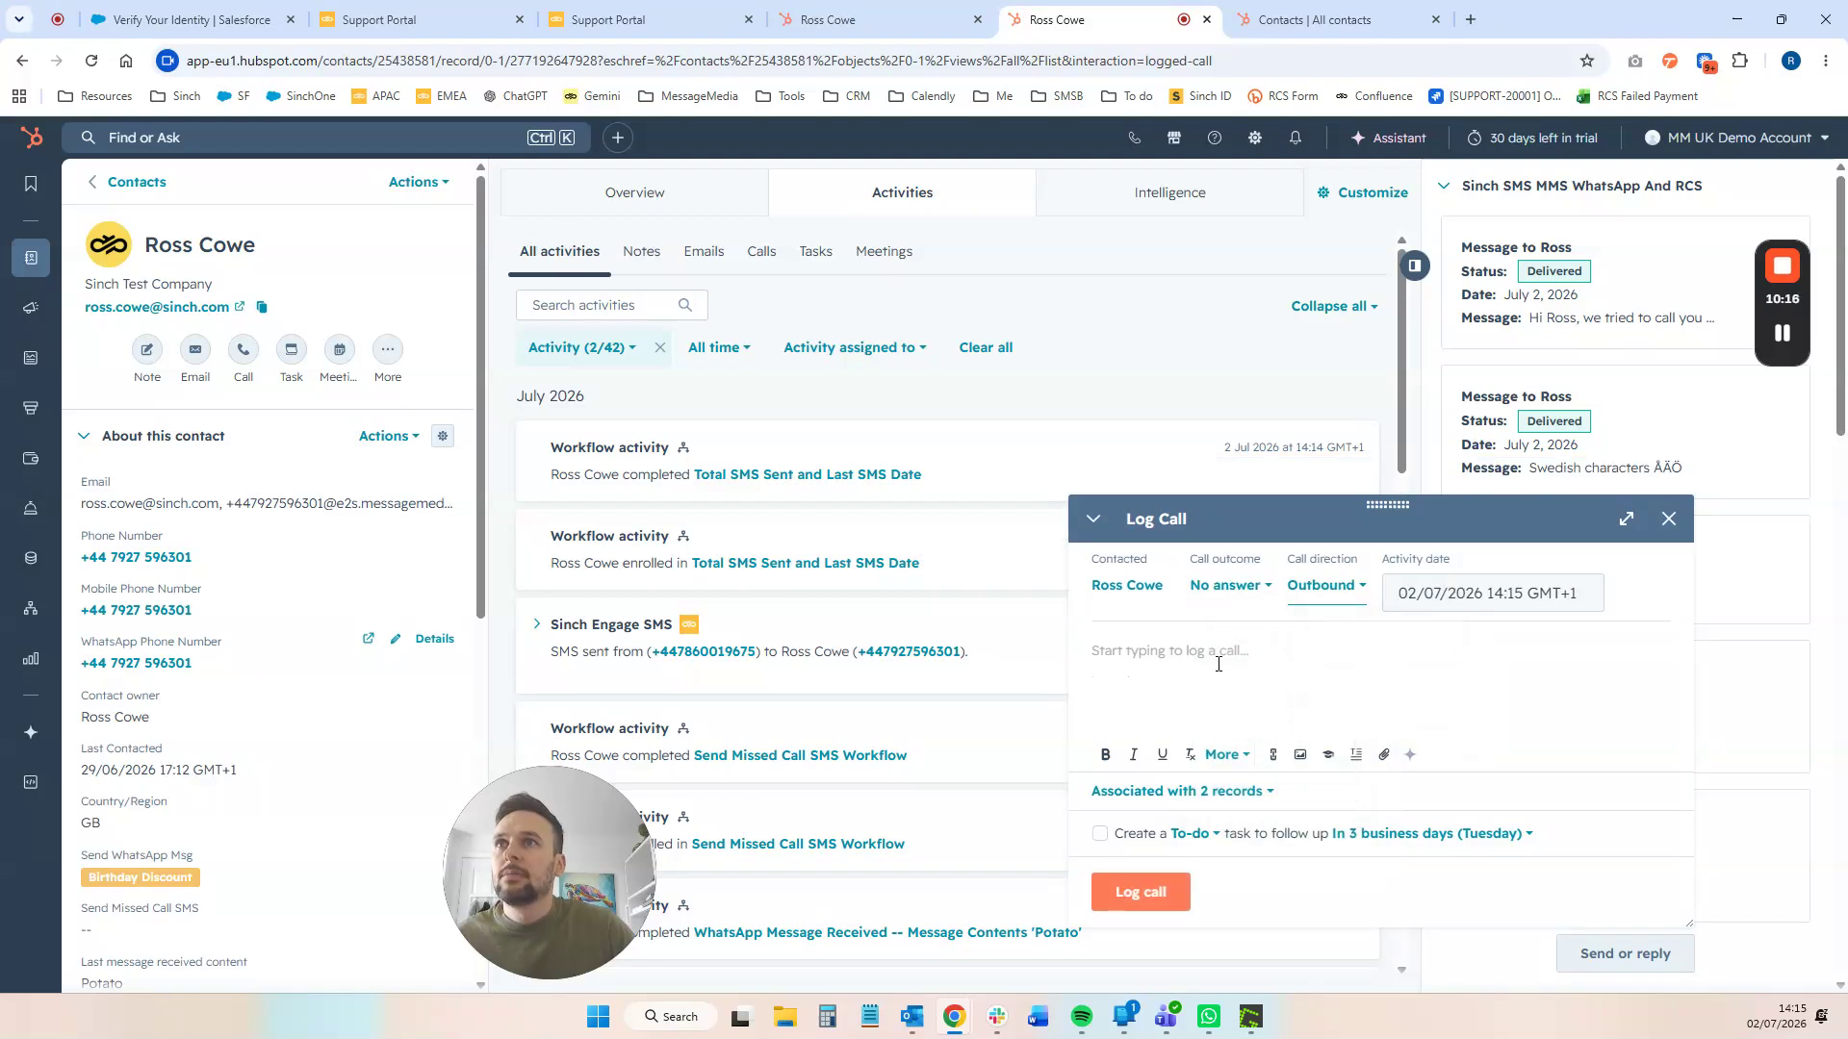
- Enter "Testing workflow" as the call note and log the call
type("Testiong workflow")
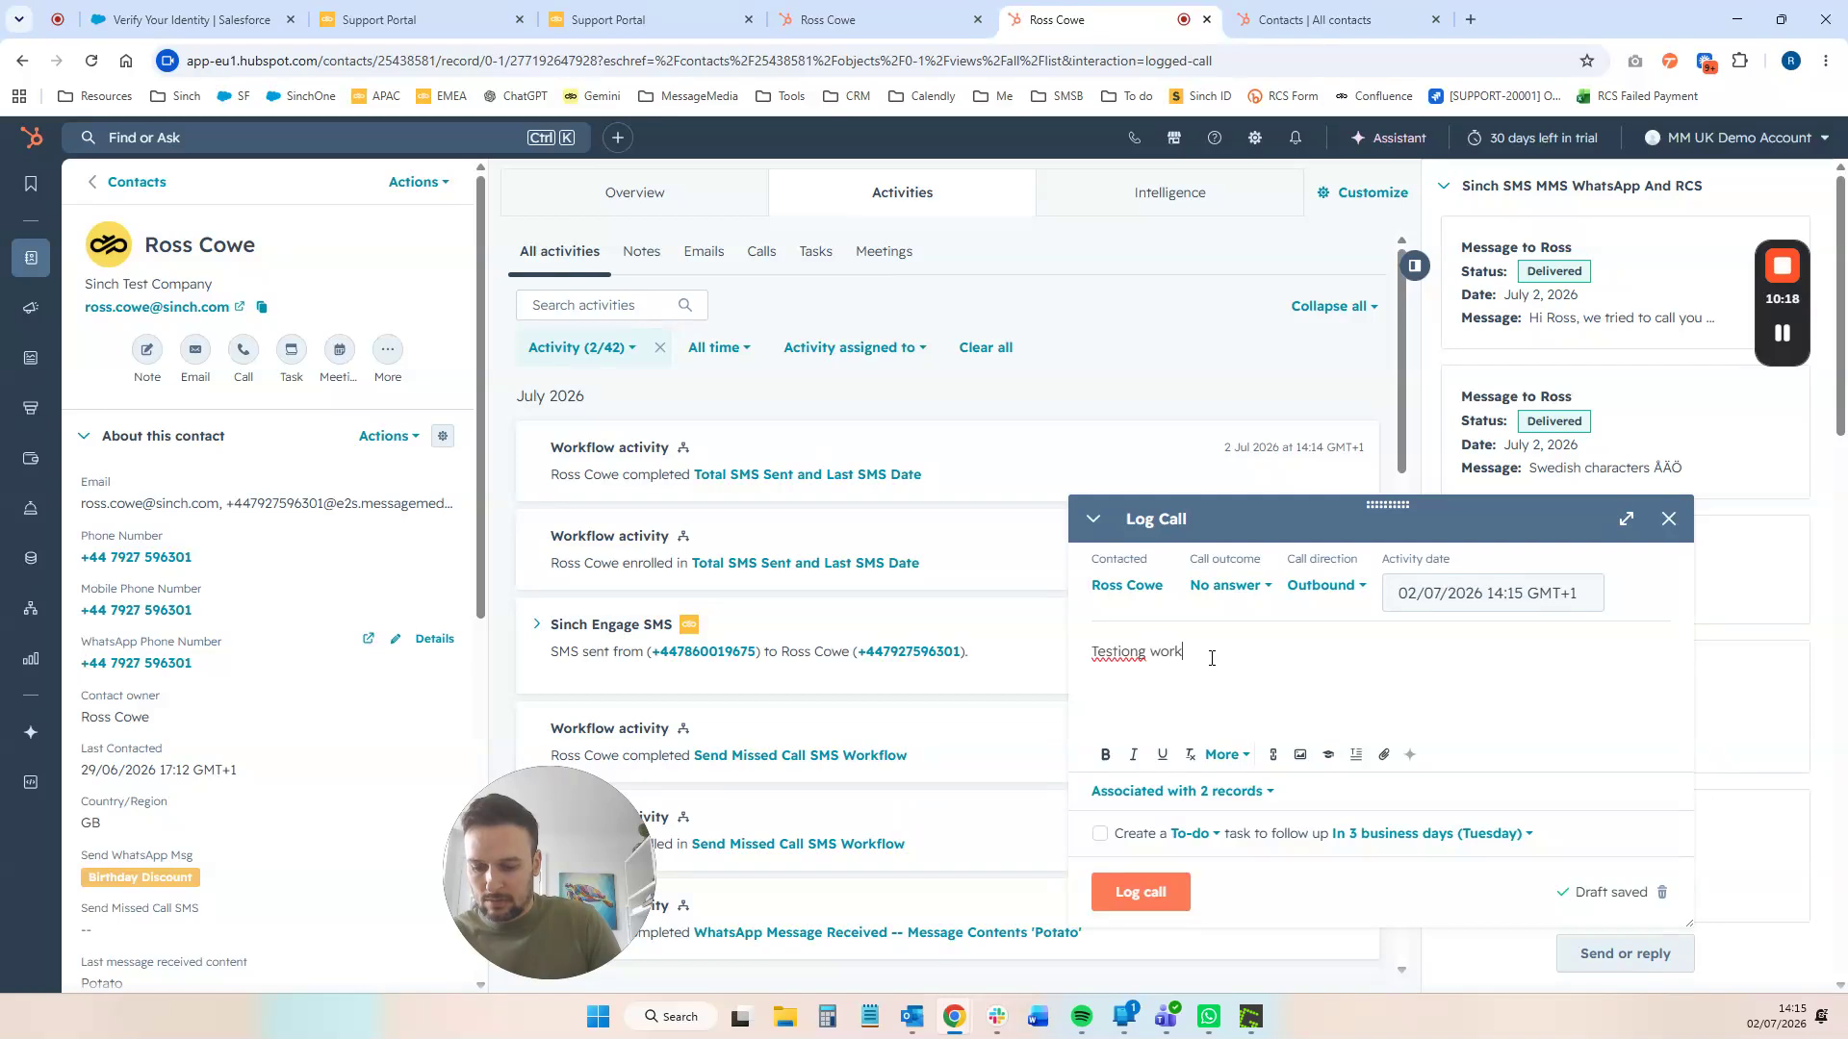
left_click(1131, 653)
key("BackSpace")
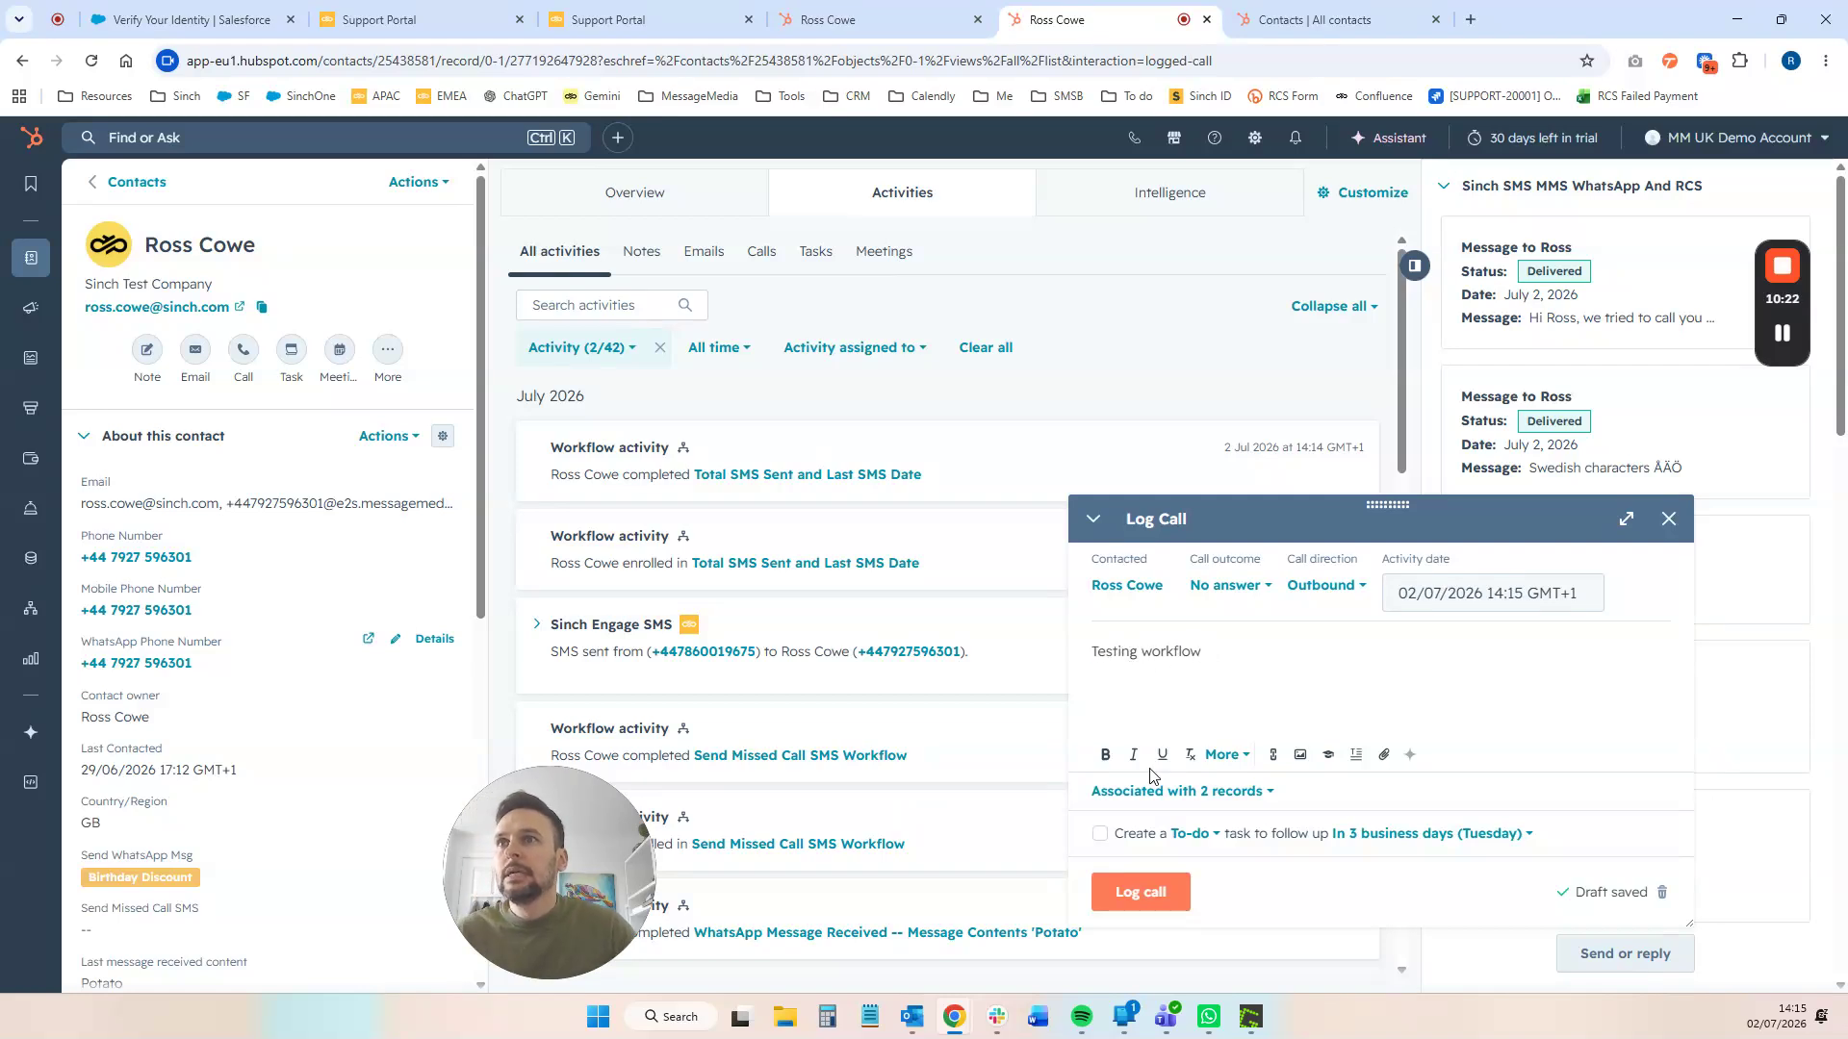
left_click(1130, 893)
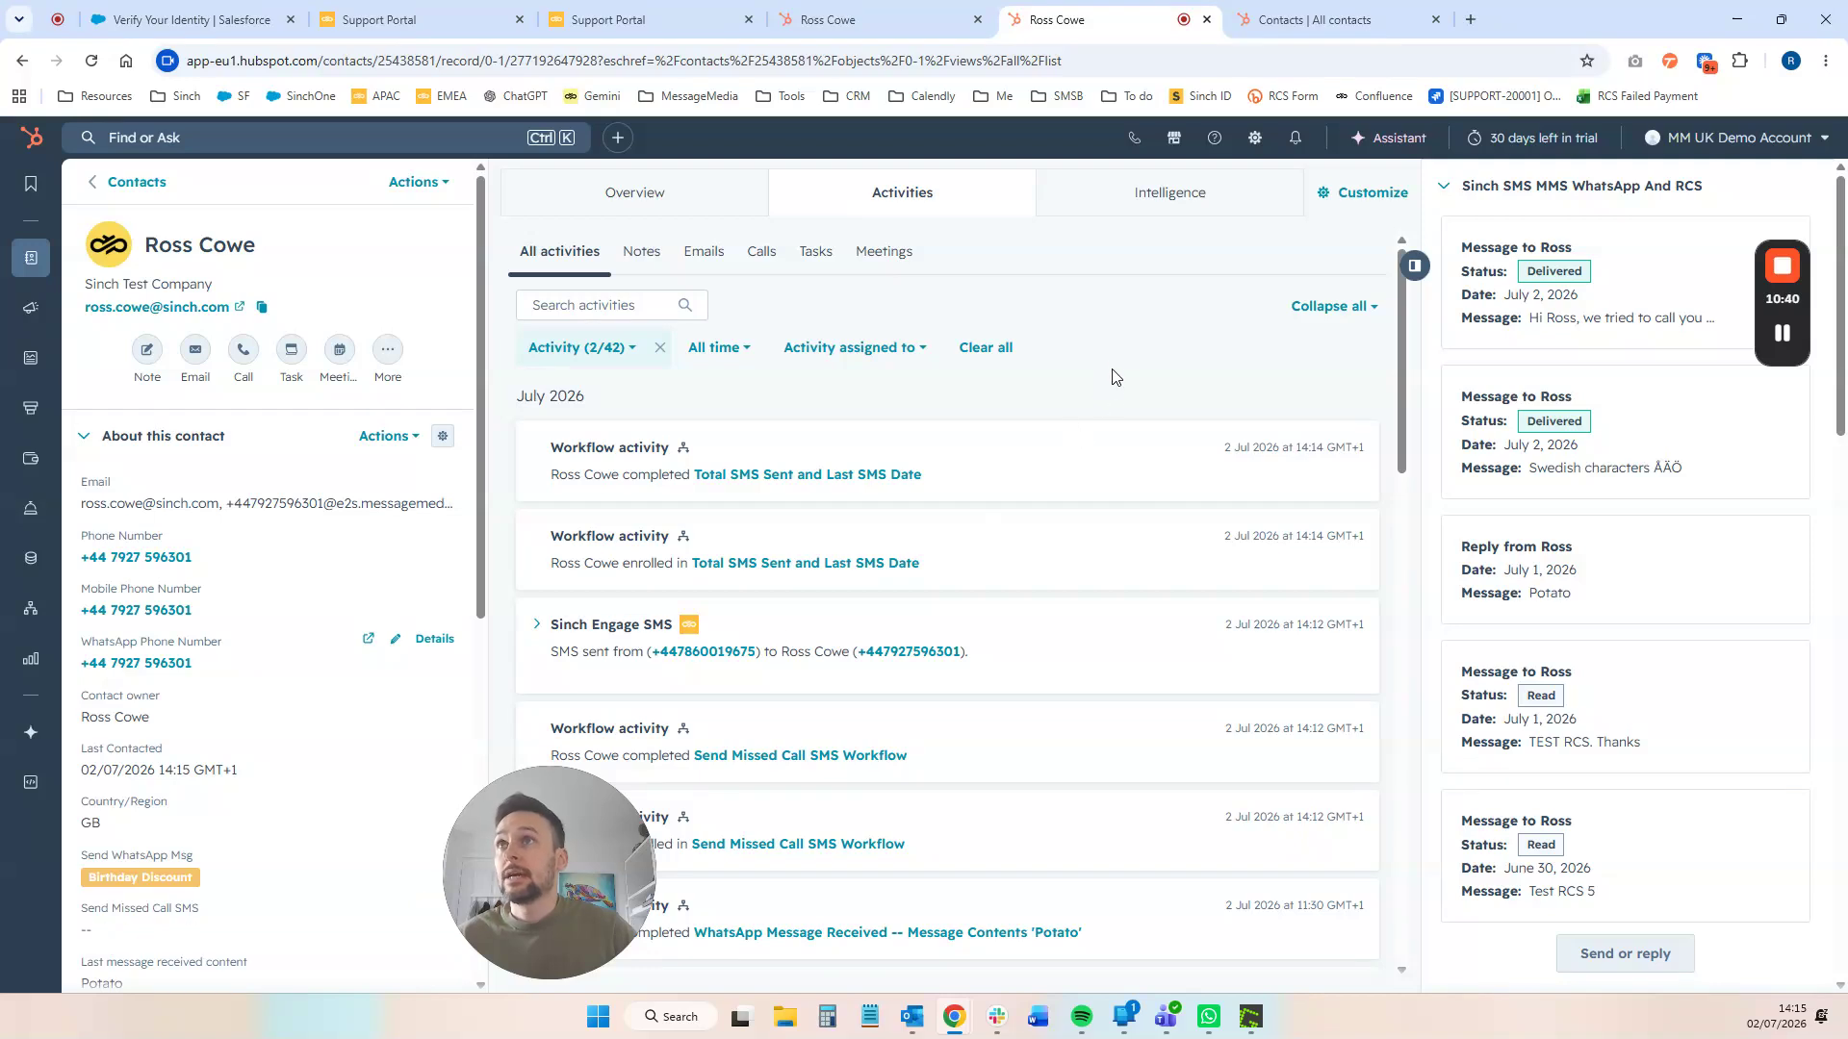
- Refresh the contact record and examine the Send Missed Call SMS property, the workflow activities and the text of the Sinch Engage SMS
key("F5")
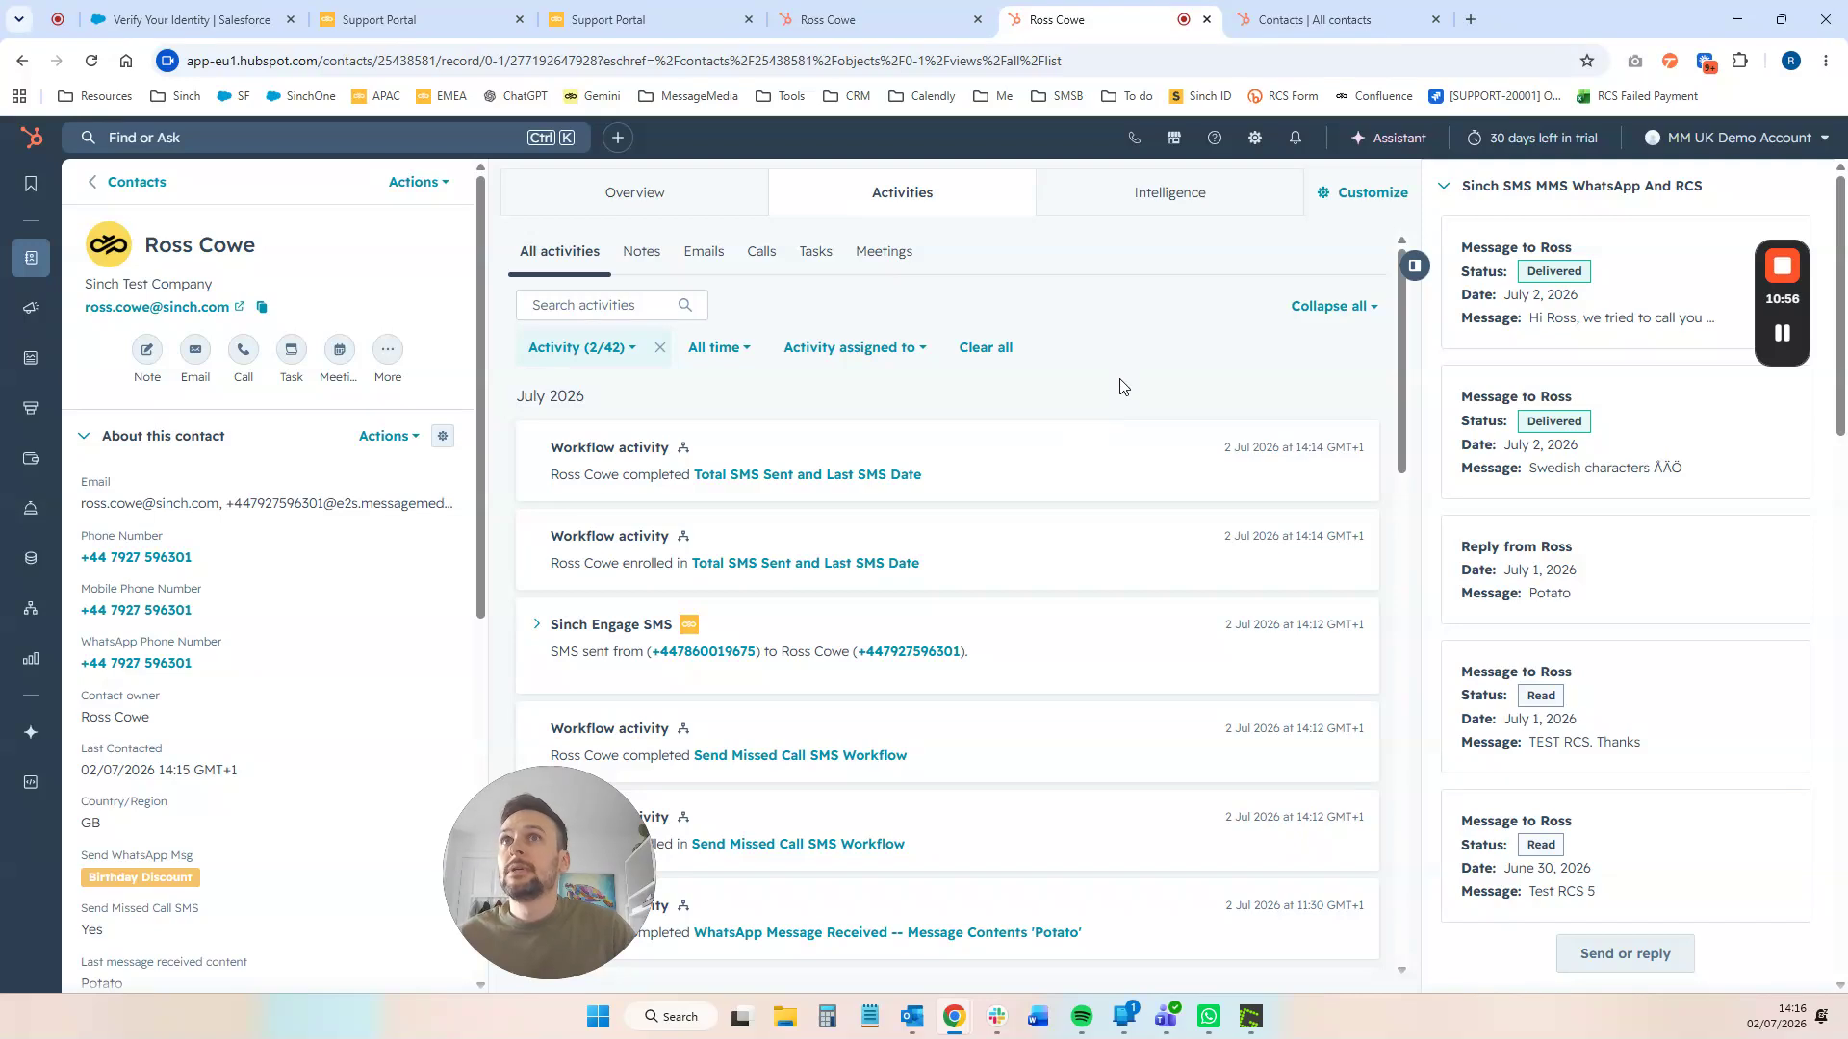
key("F5")
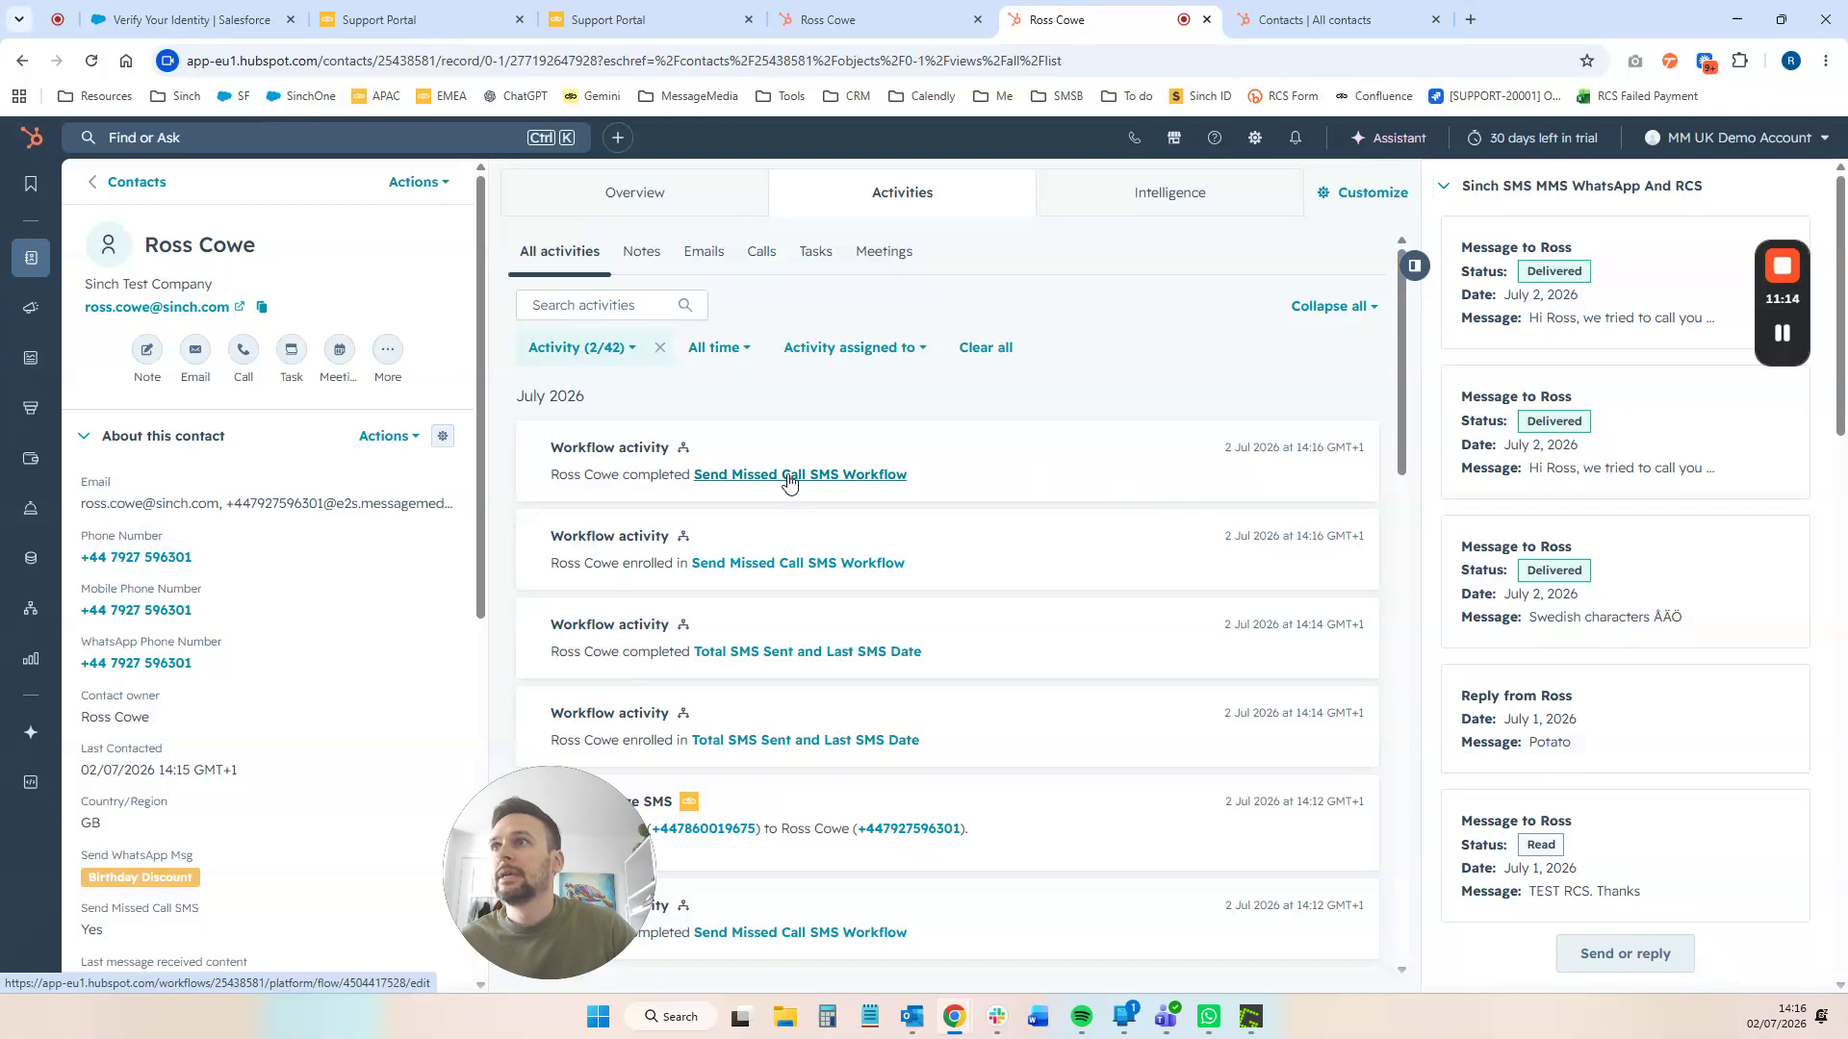
scroll(761, 491, "down", 2)
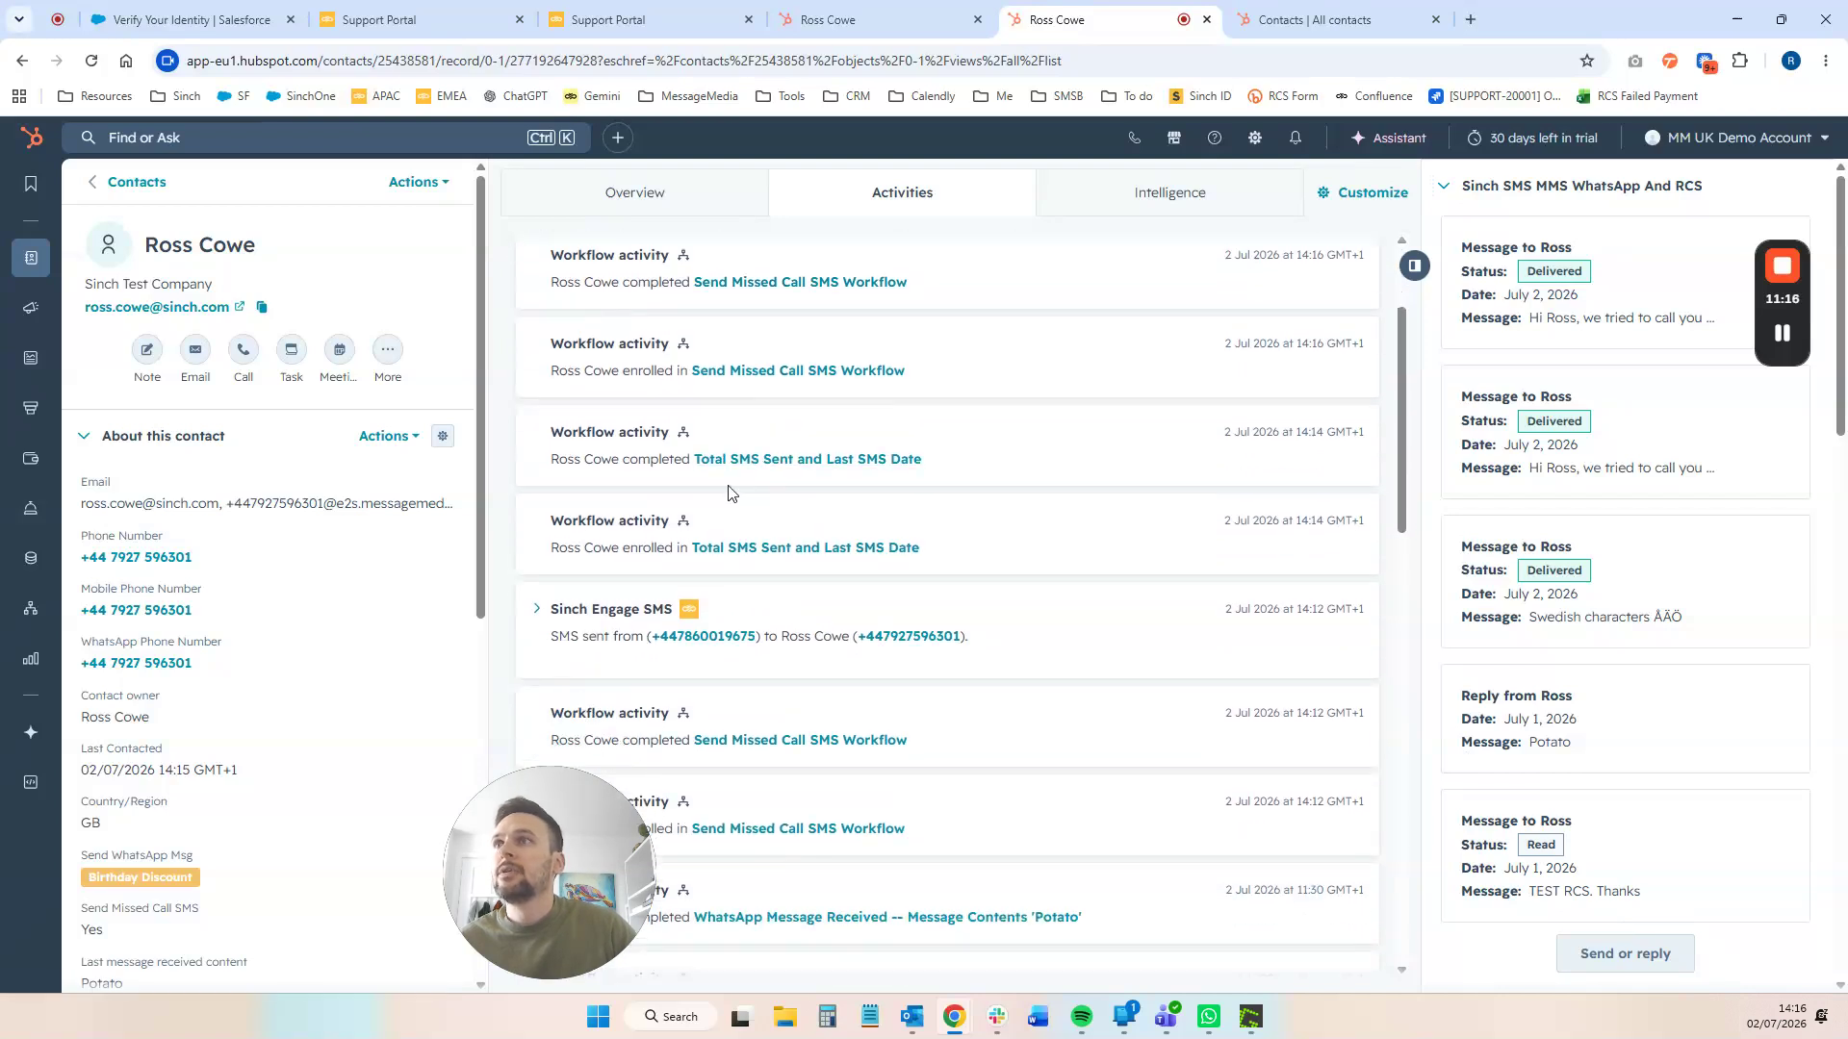
left_click(537, 608)
scroll(596, 639, "down", 1)
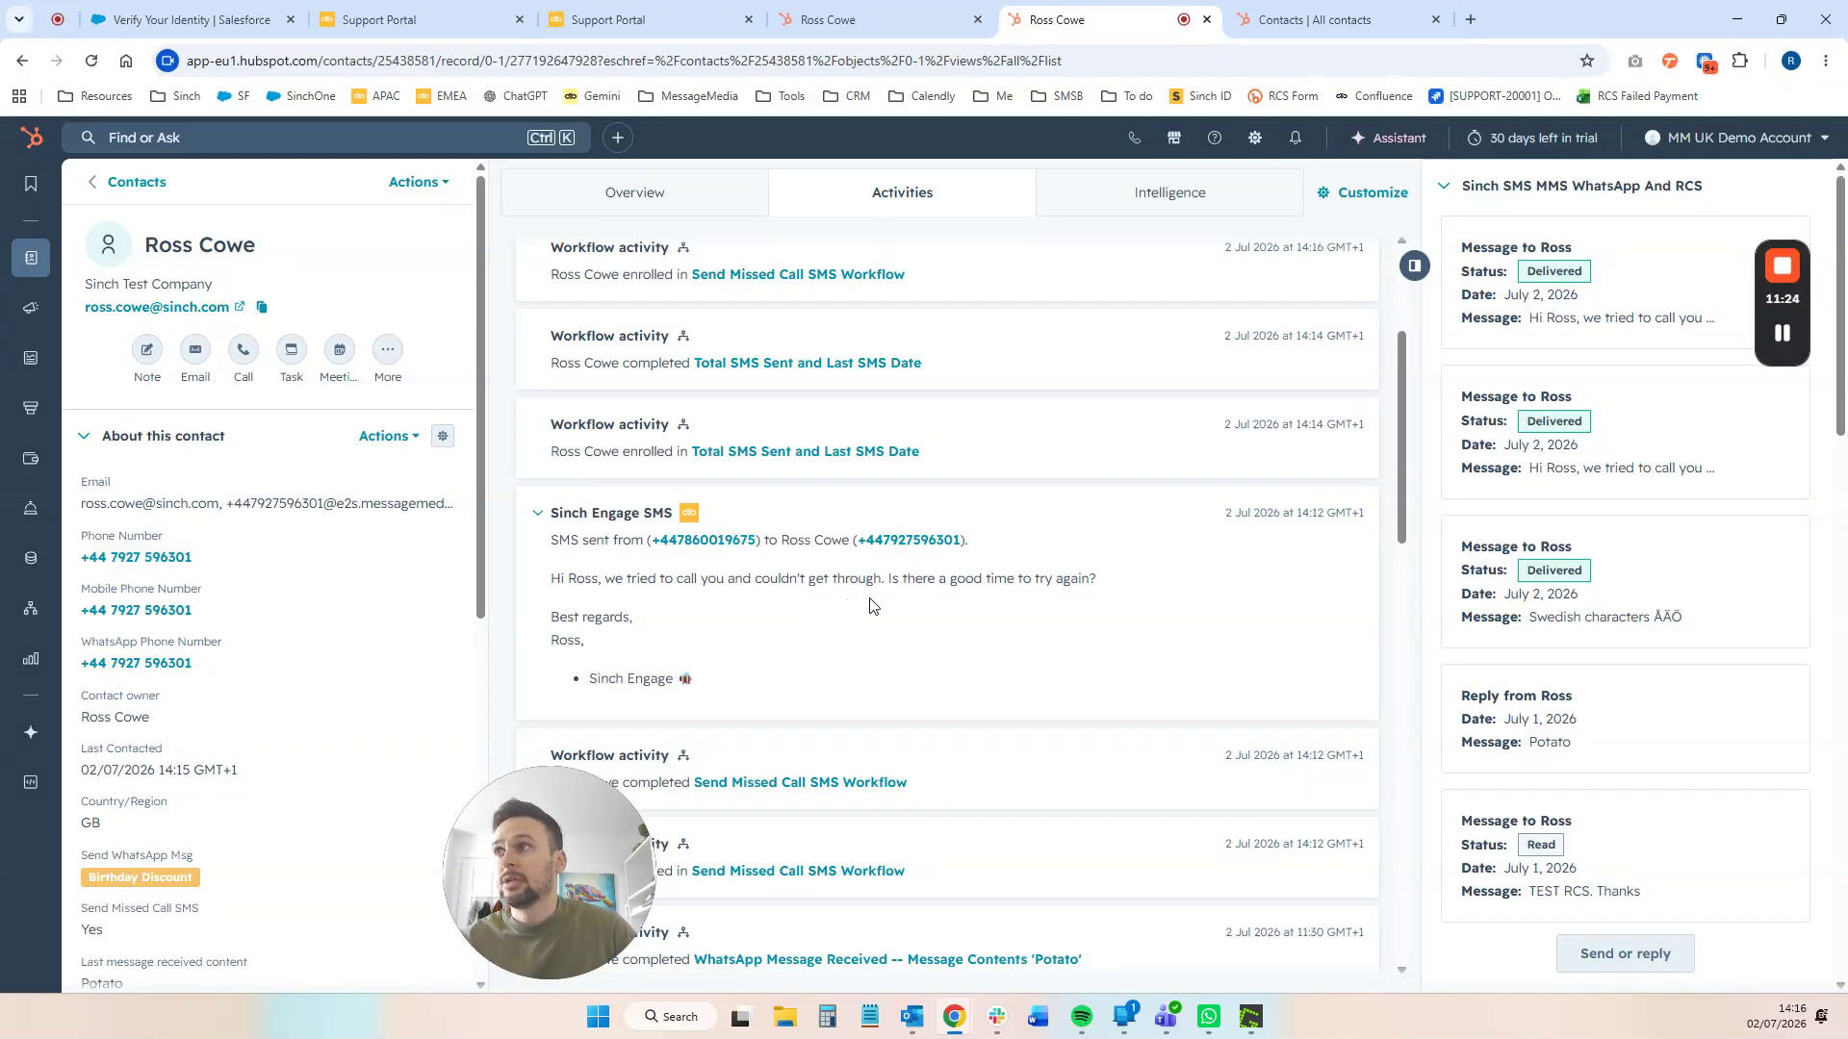
scroll(866, 592, "up", 3)
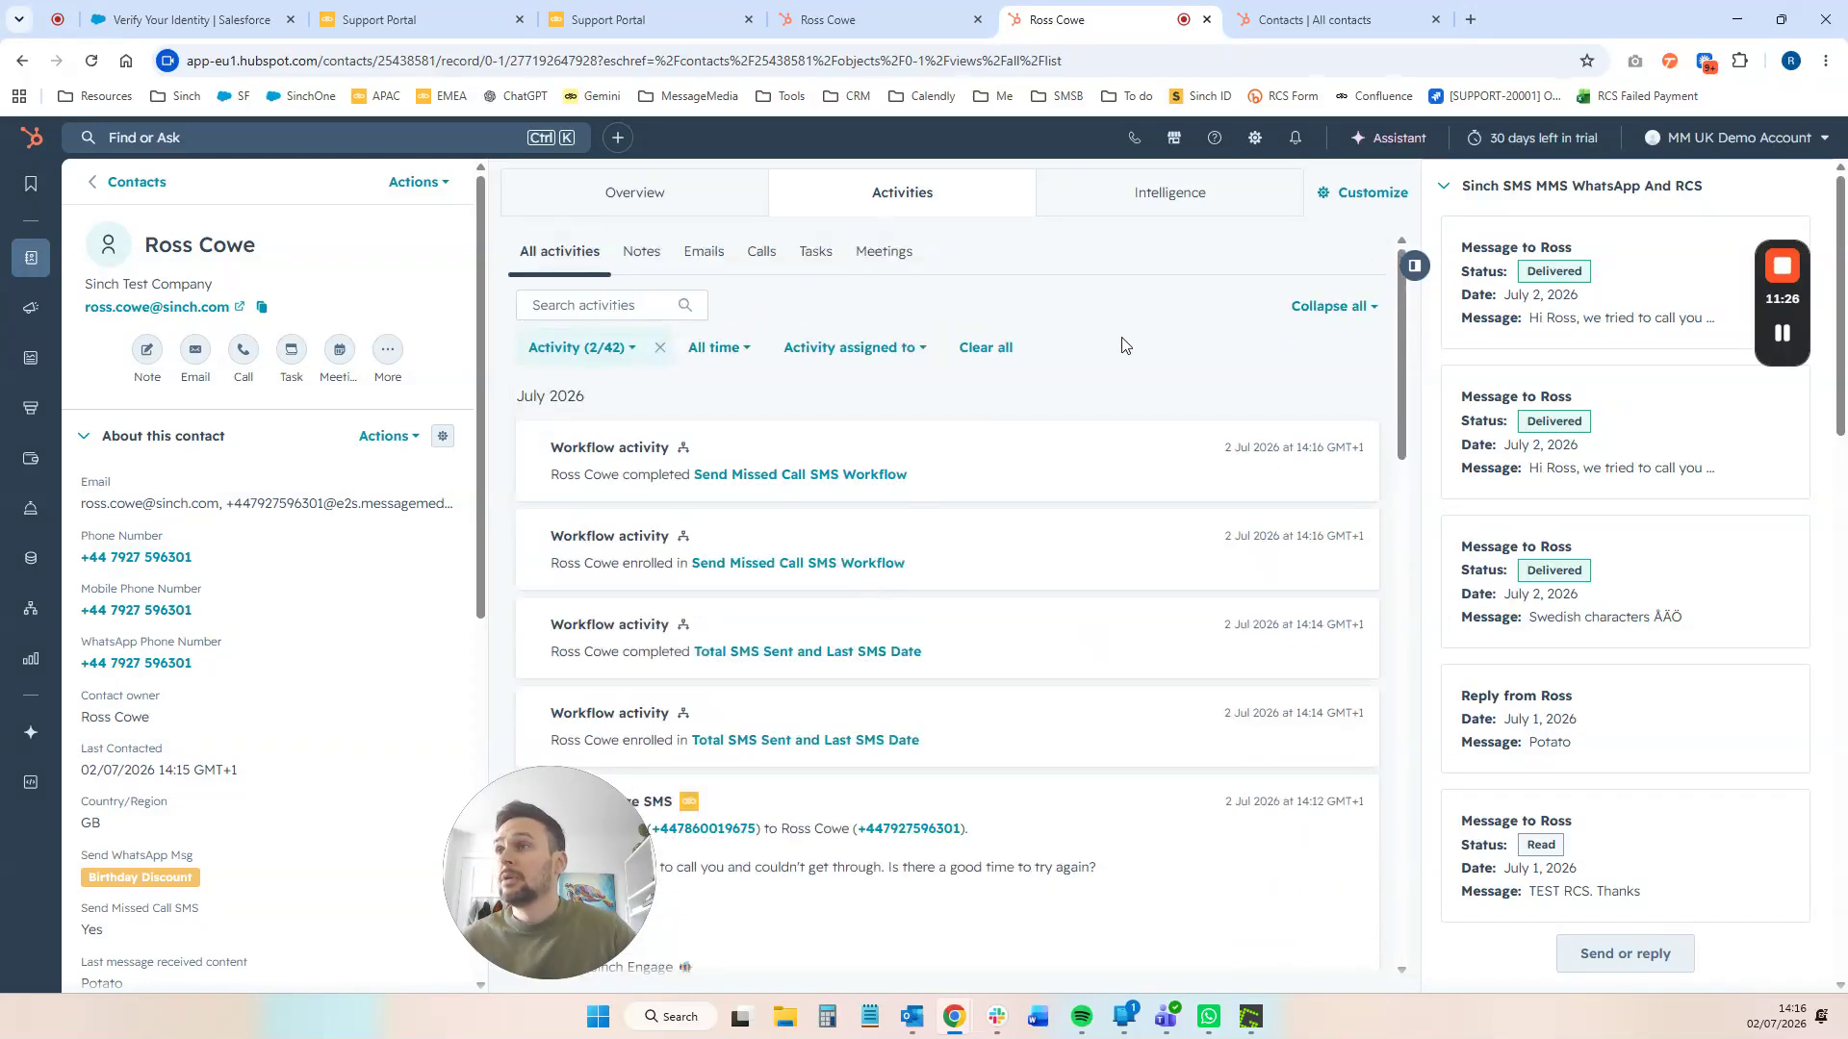